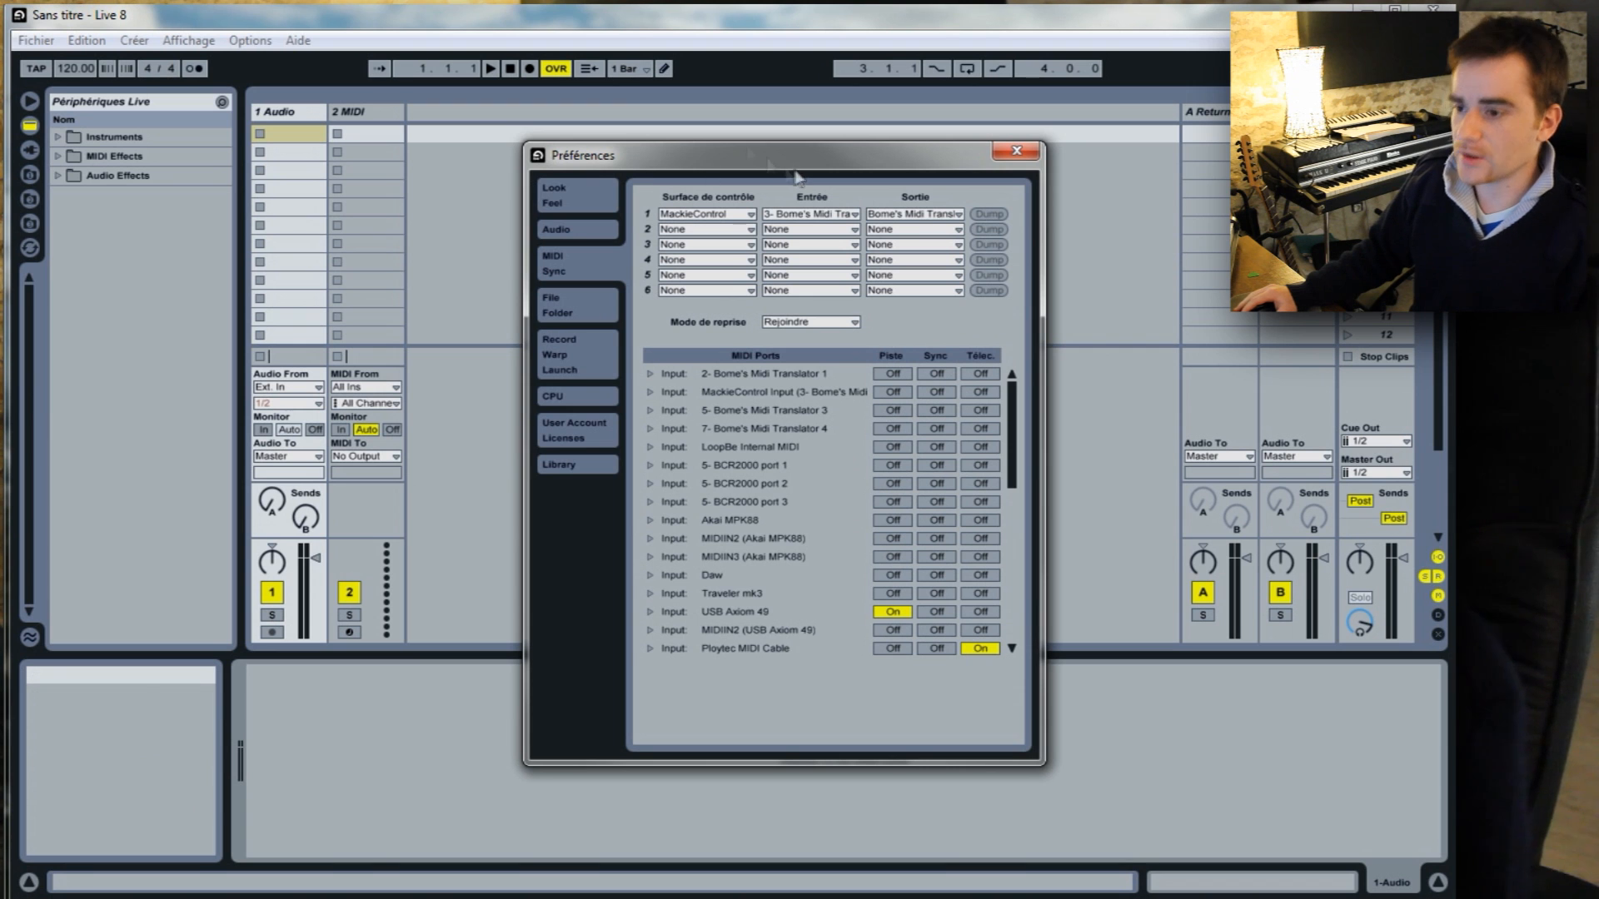
View the interface preferences, and select ASIO as the driver type in the audio preferences.
left_click(606, 193)
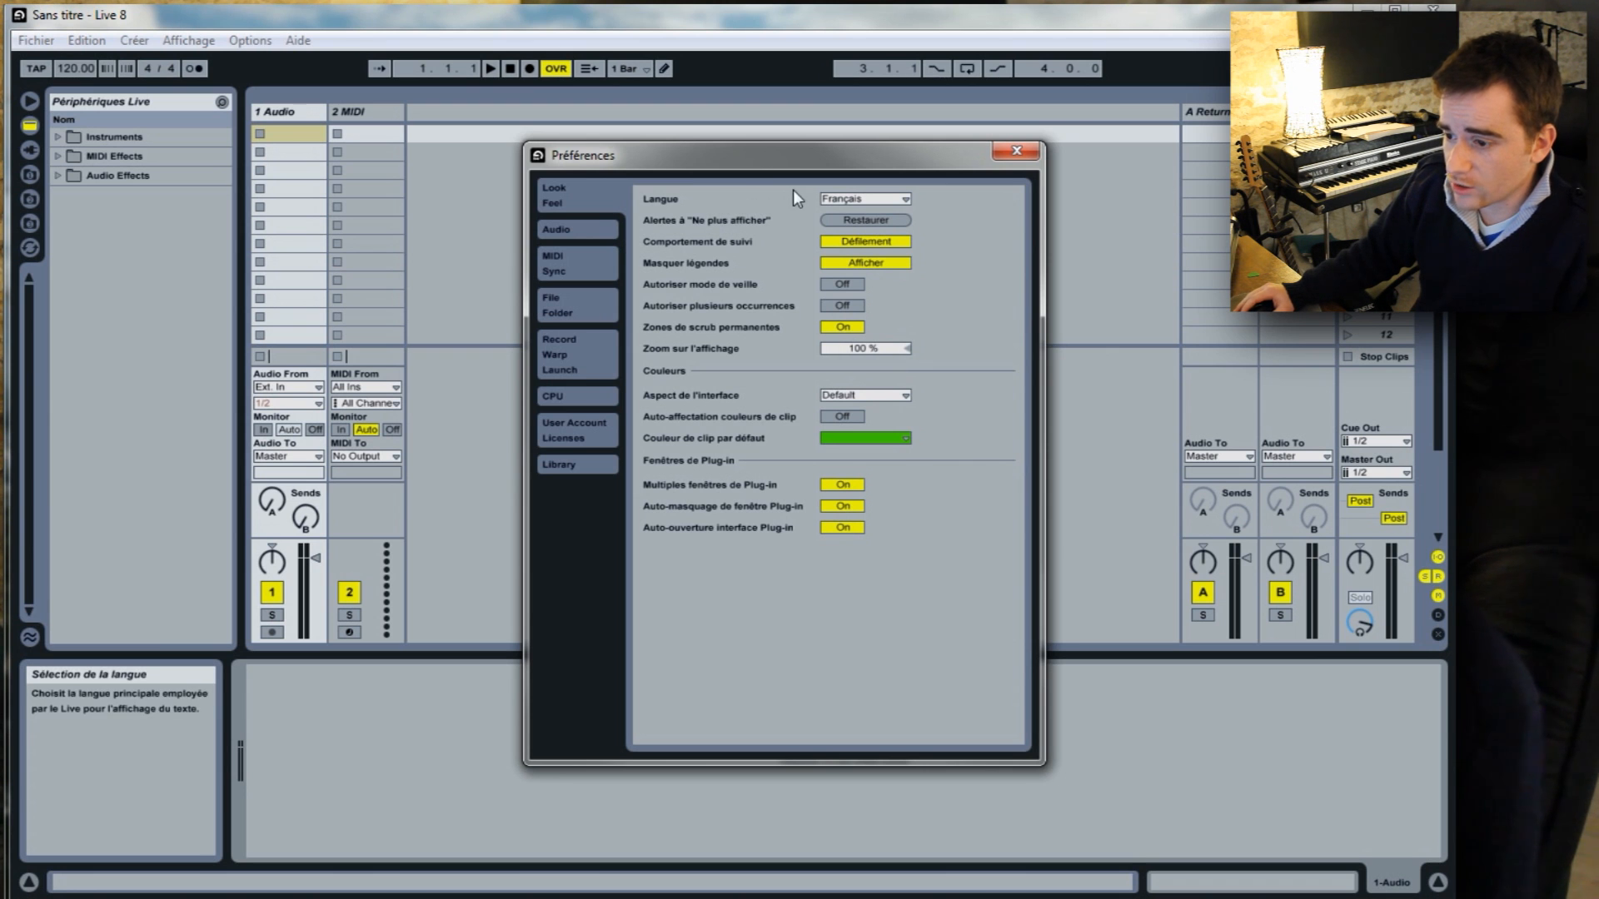
left_click(602, 228)
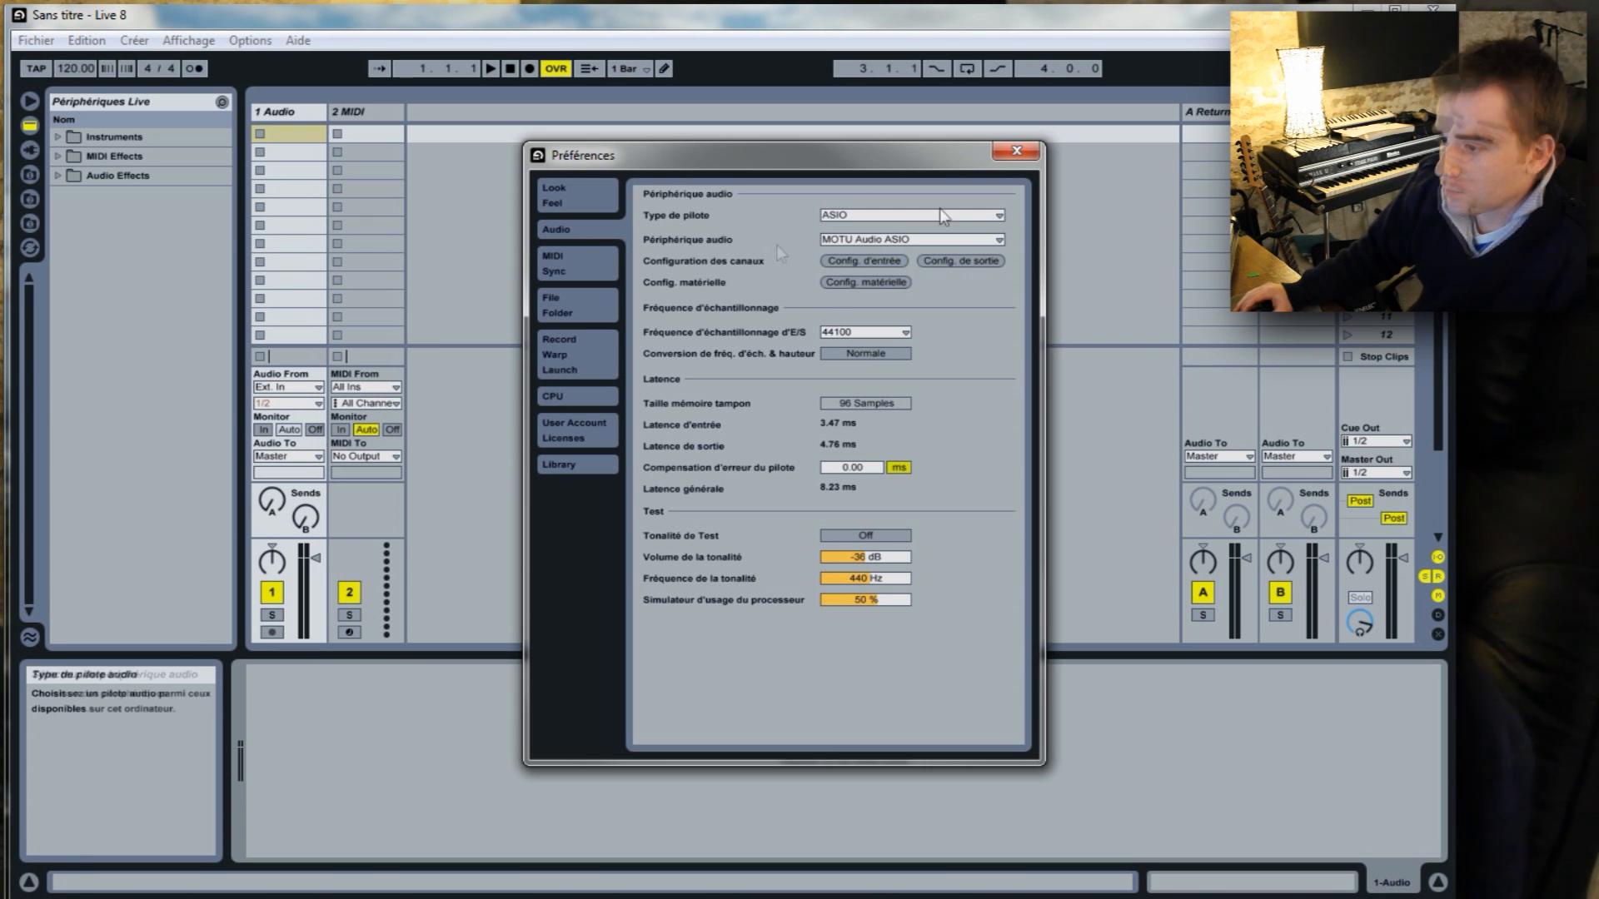
left_click(998, 217)
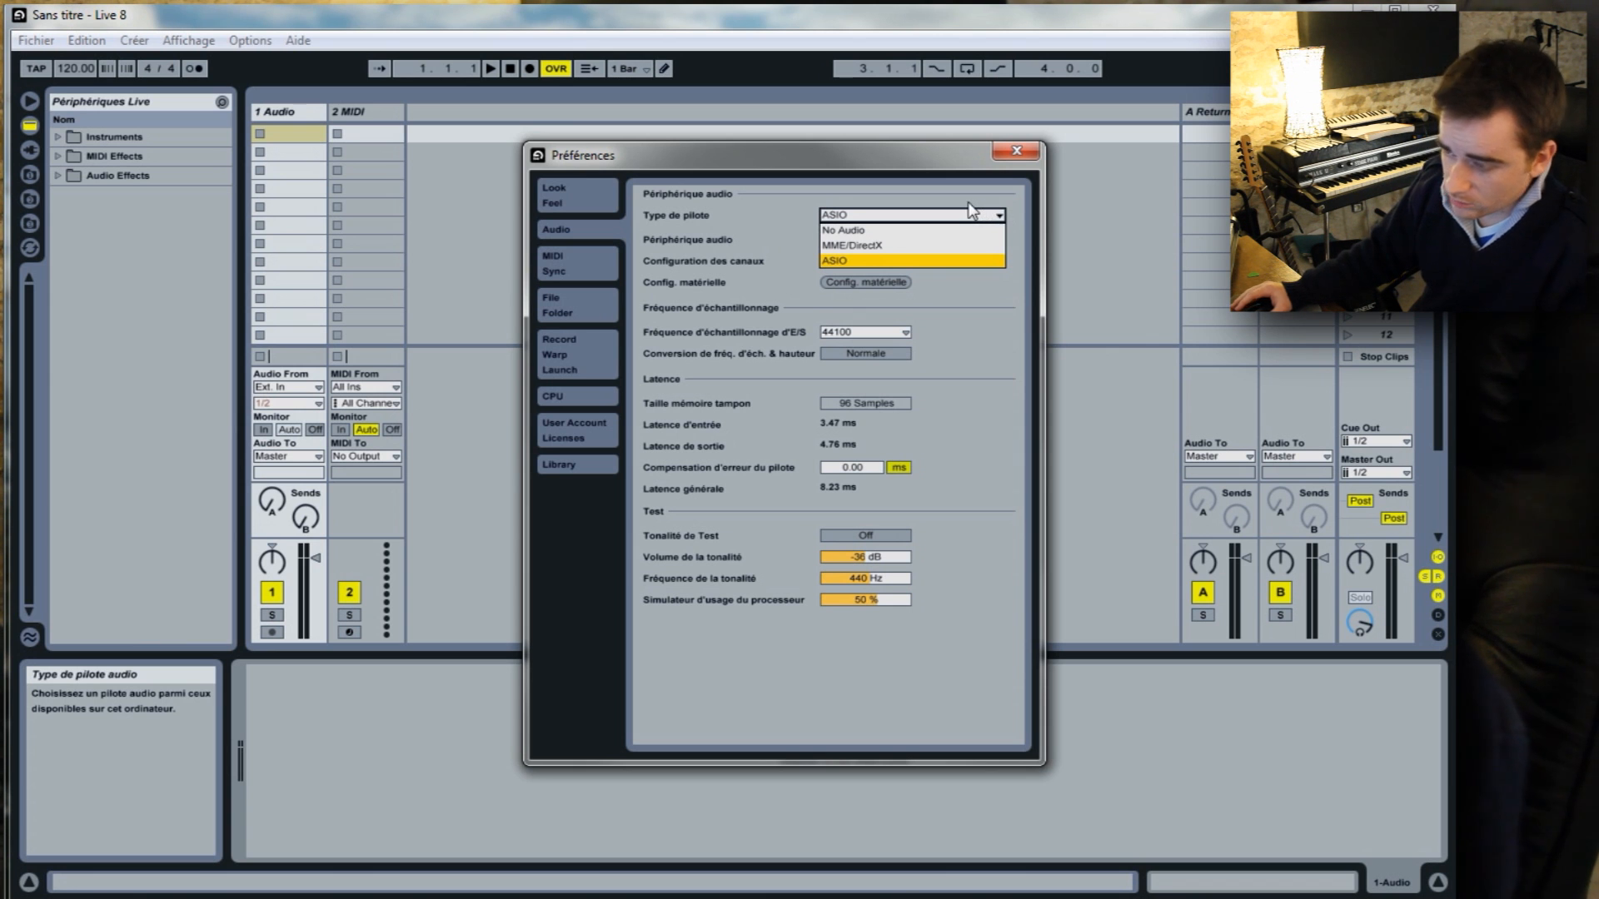
left_click(872, 261)
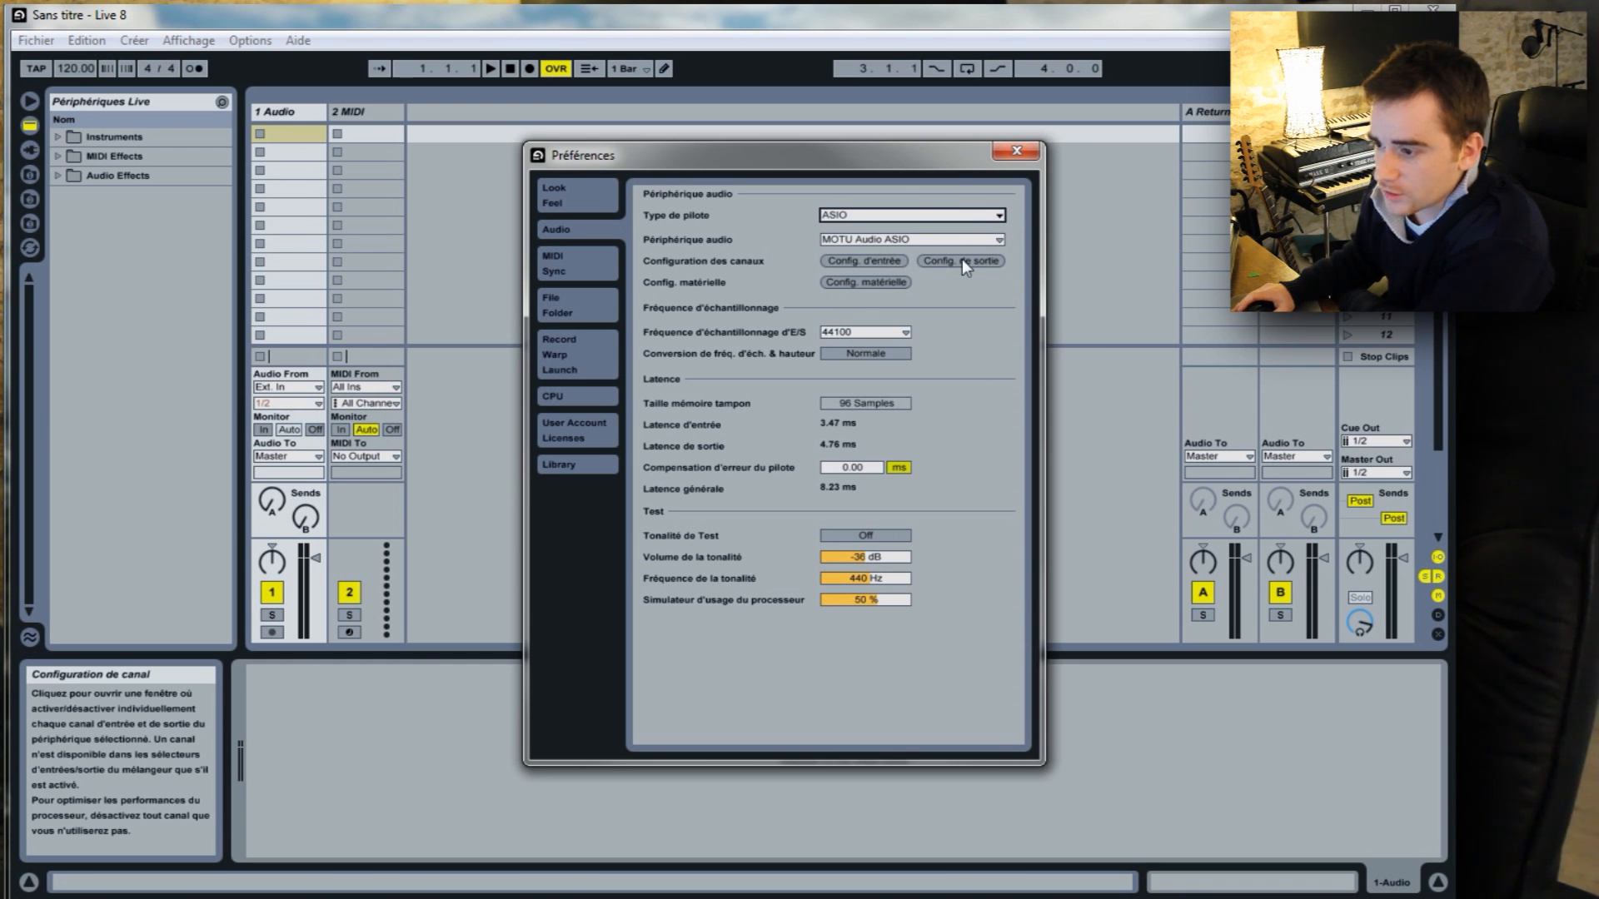
Review the audio input and output channel configurations and accept each one.
left_click(878, 258)
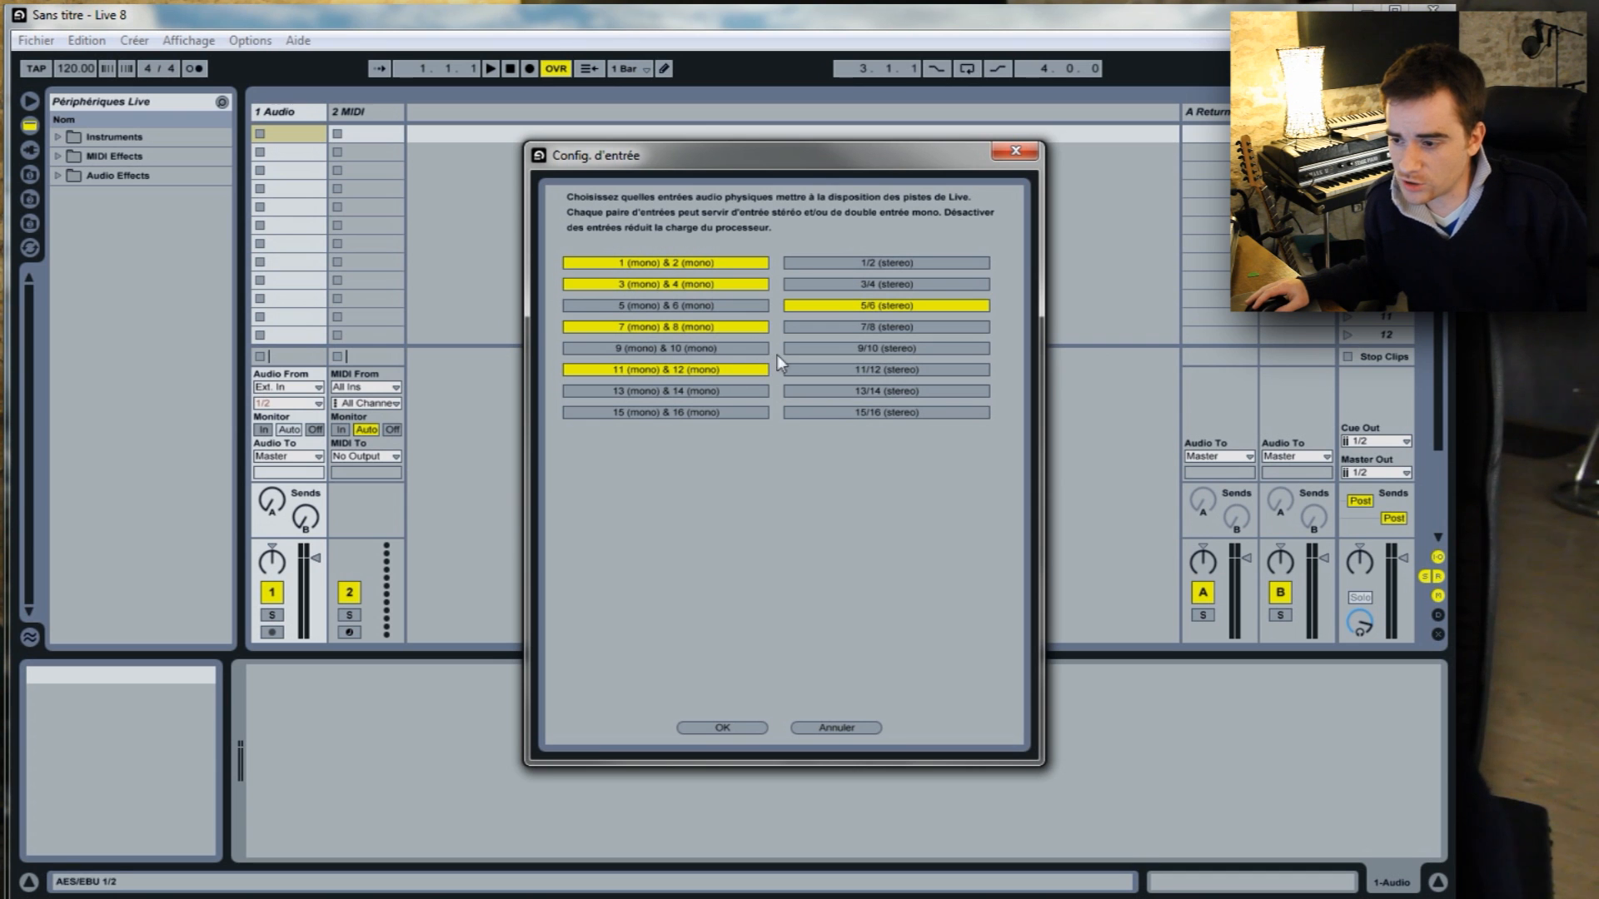
left_click(722, 728)
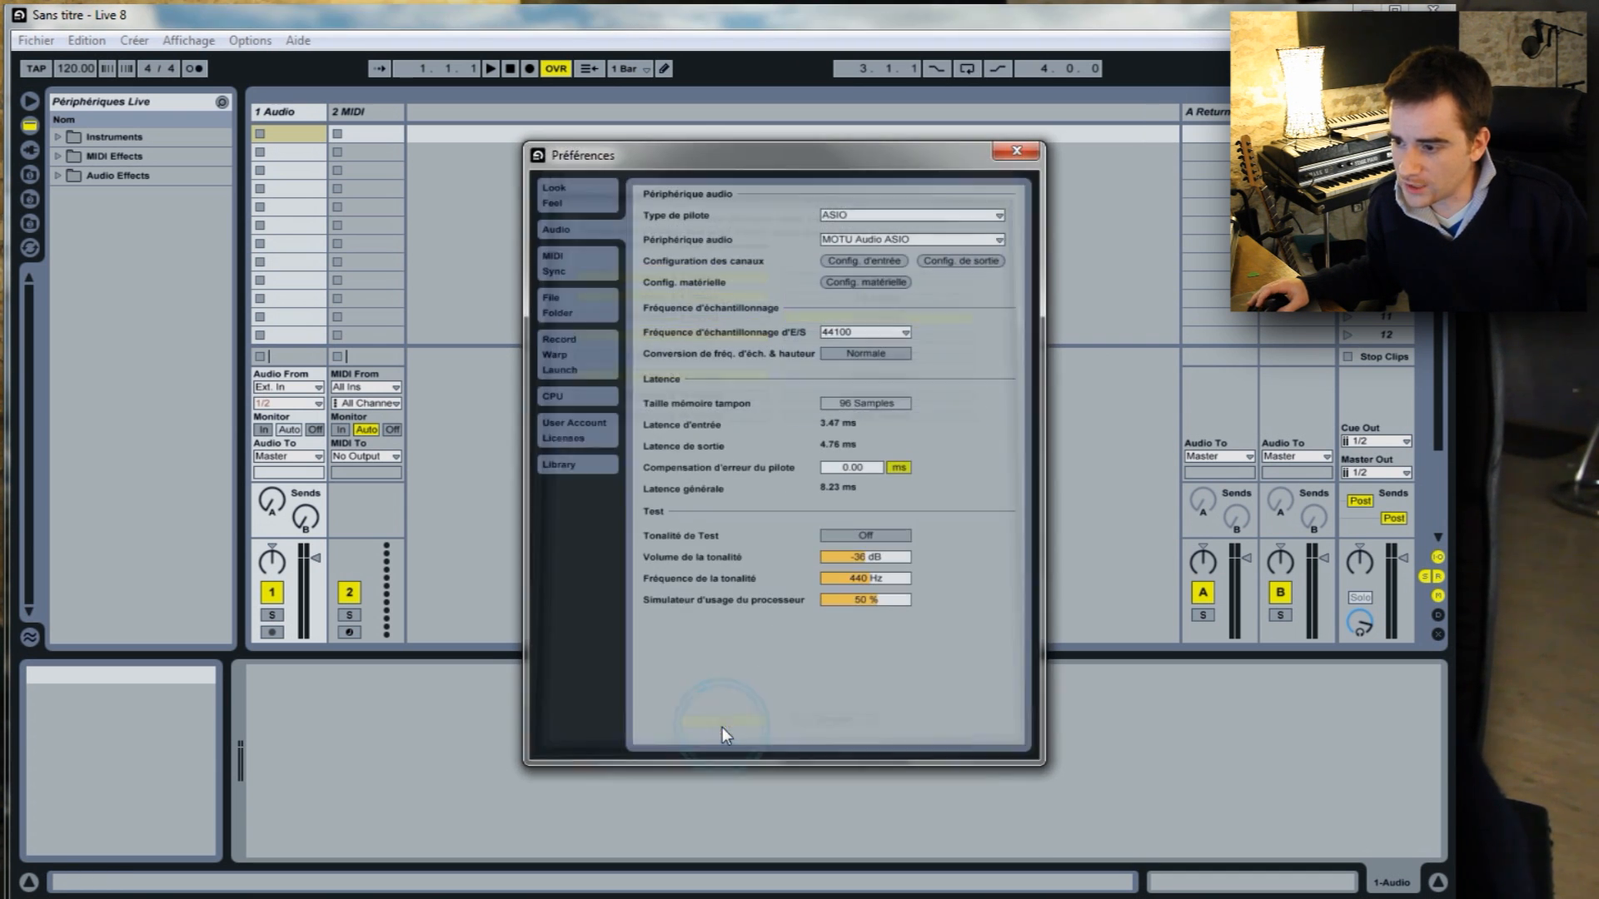
left_click(952, 258)
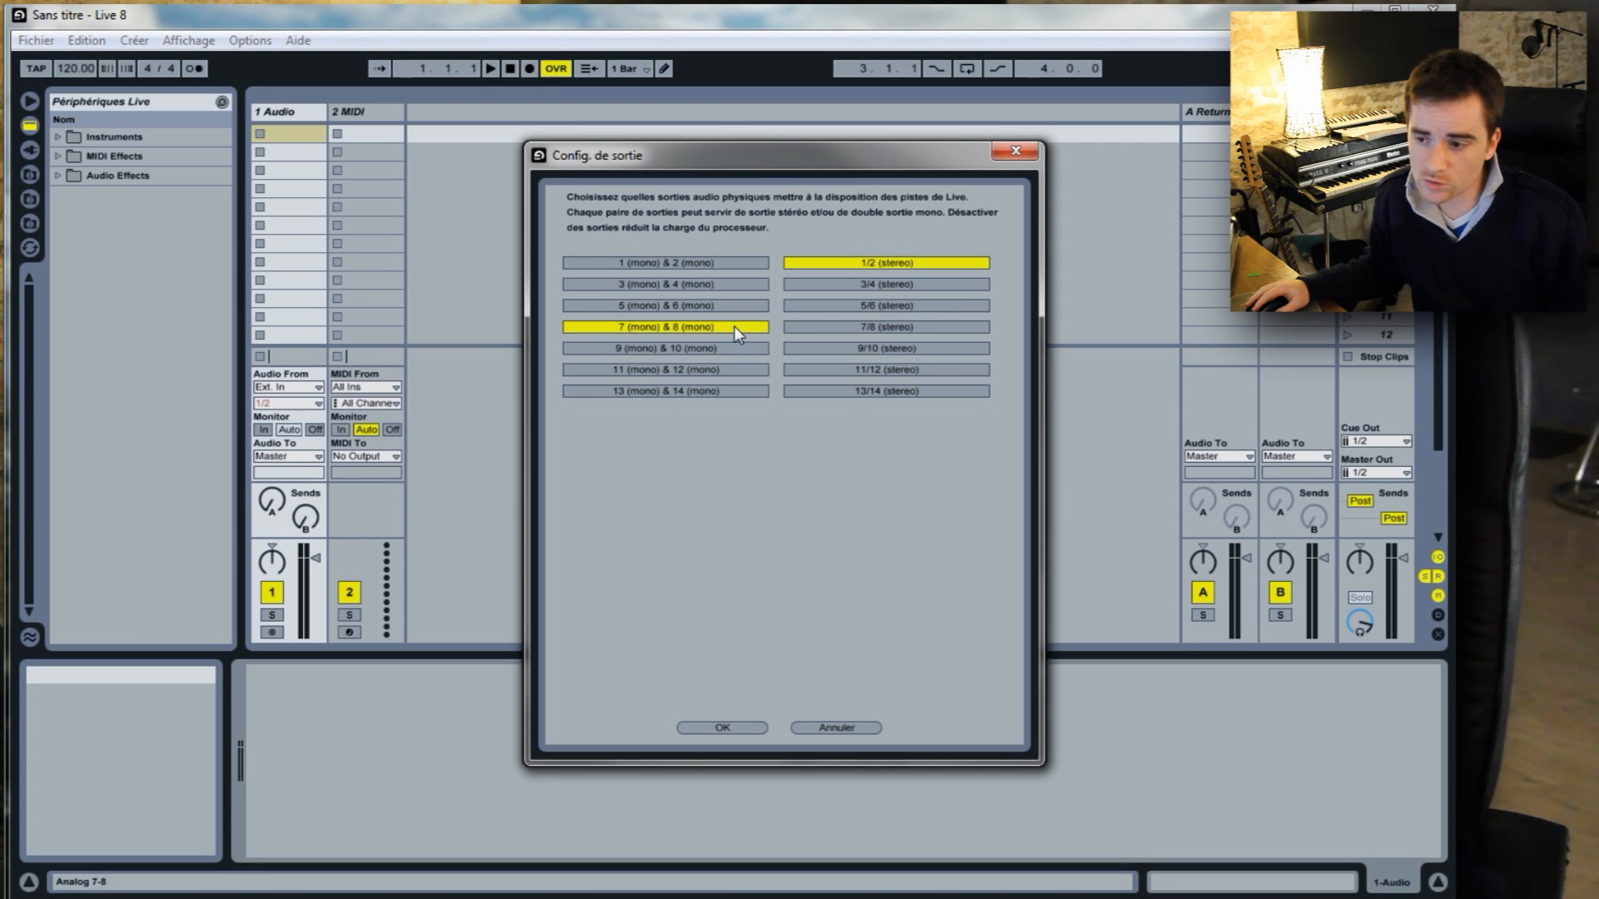
left_click(728, 726)
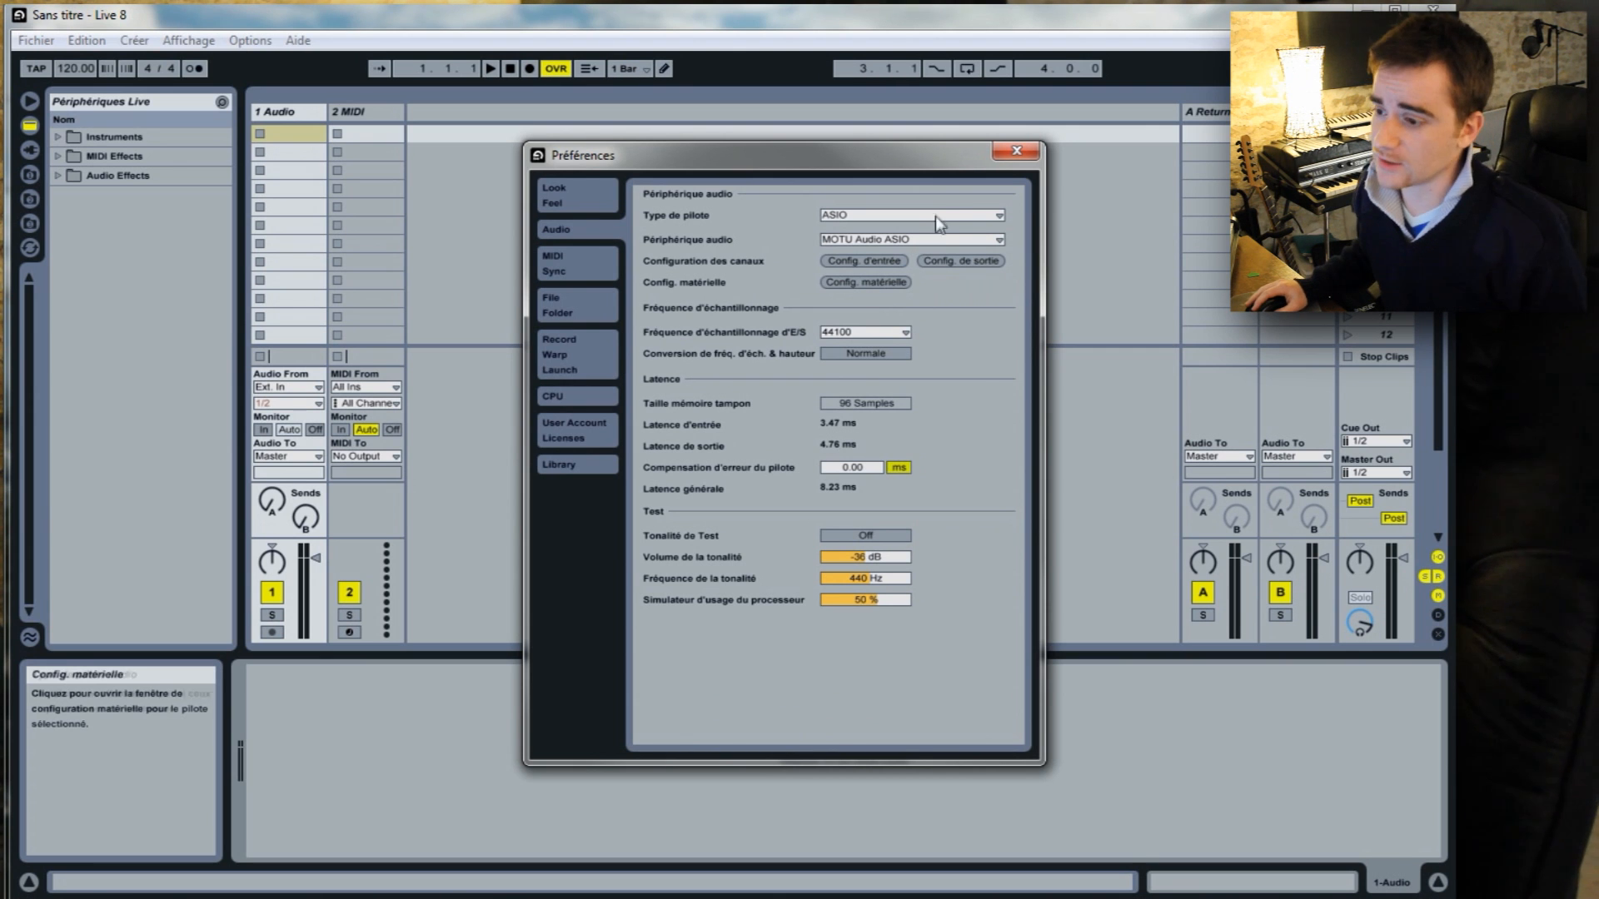
Set the samples per buffer to 128 in the MOTU Audio hardware configuration and confirm it.
left_click(891, 282)
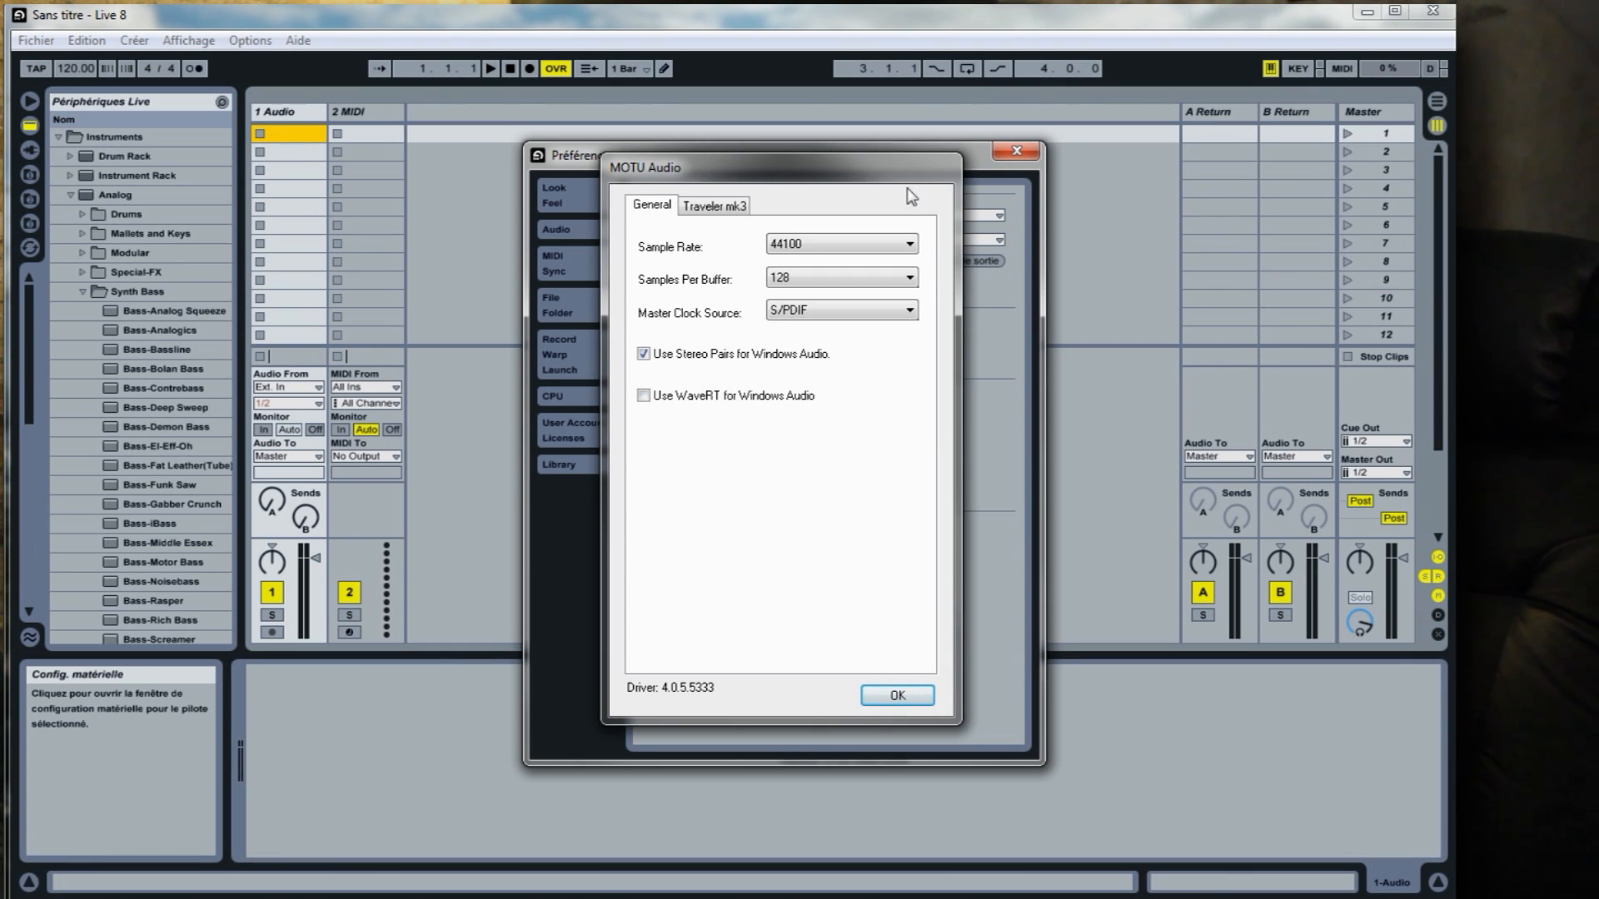
left_click_drag(906, 177, 1215, 153)
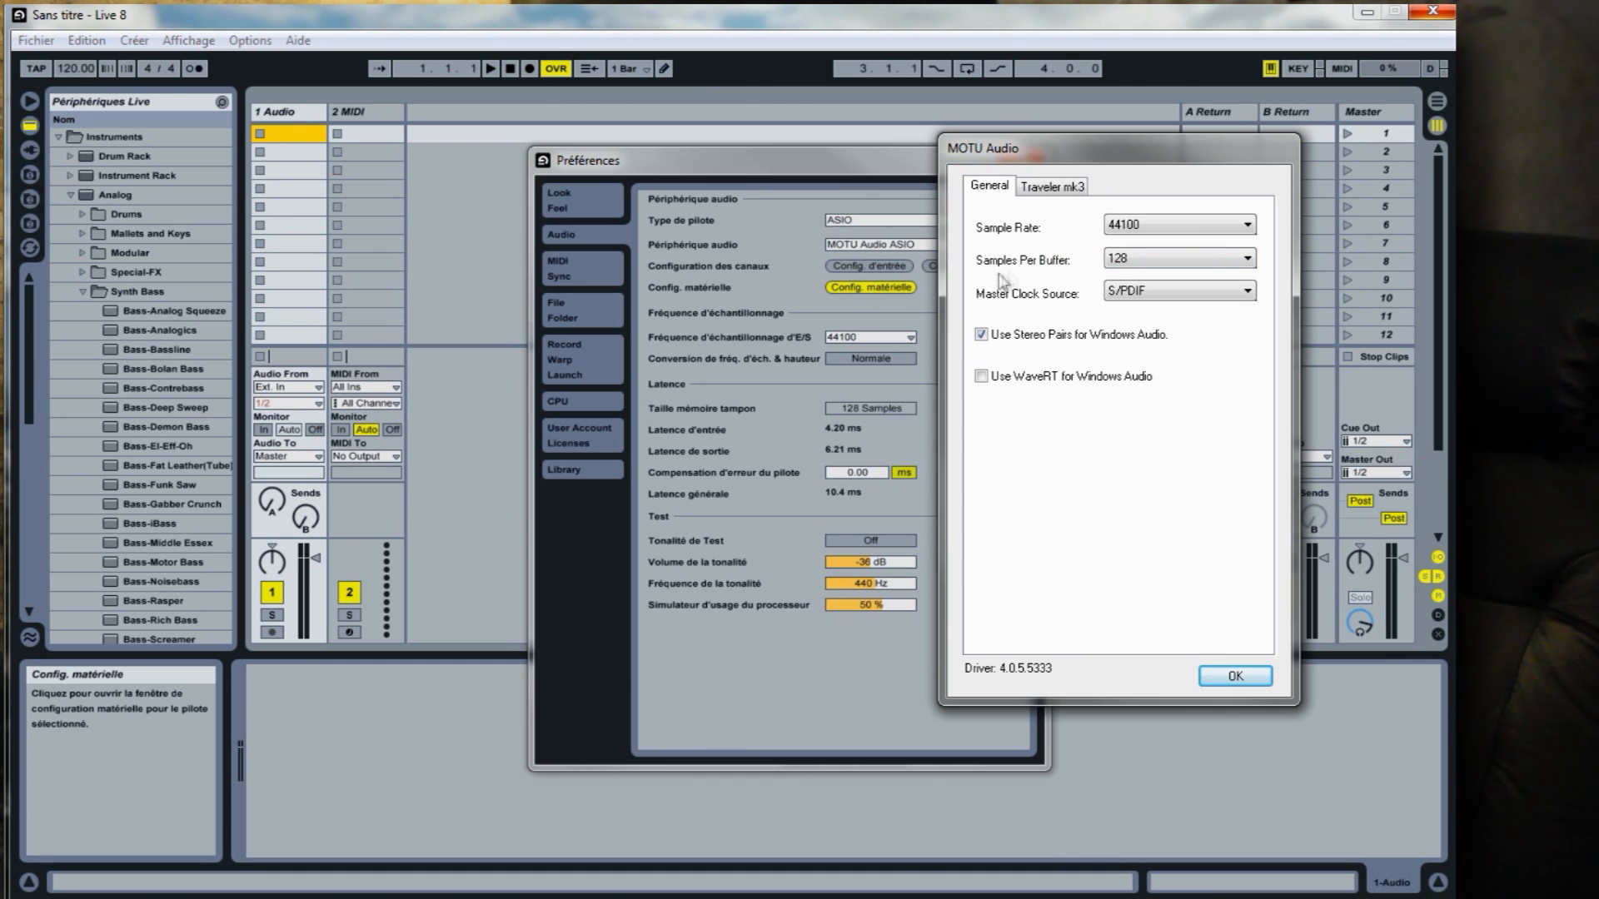
left_click(1155, 263)
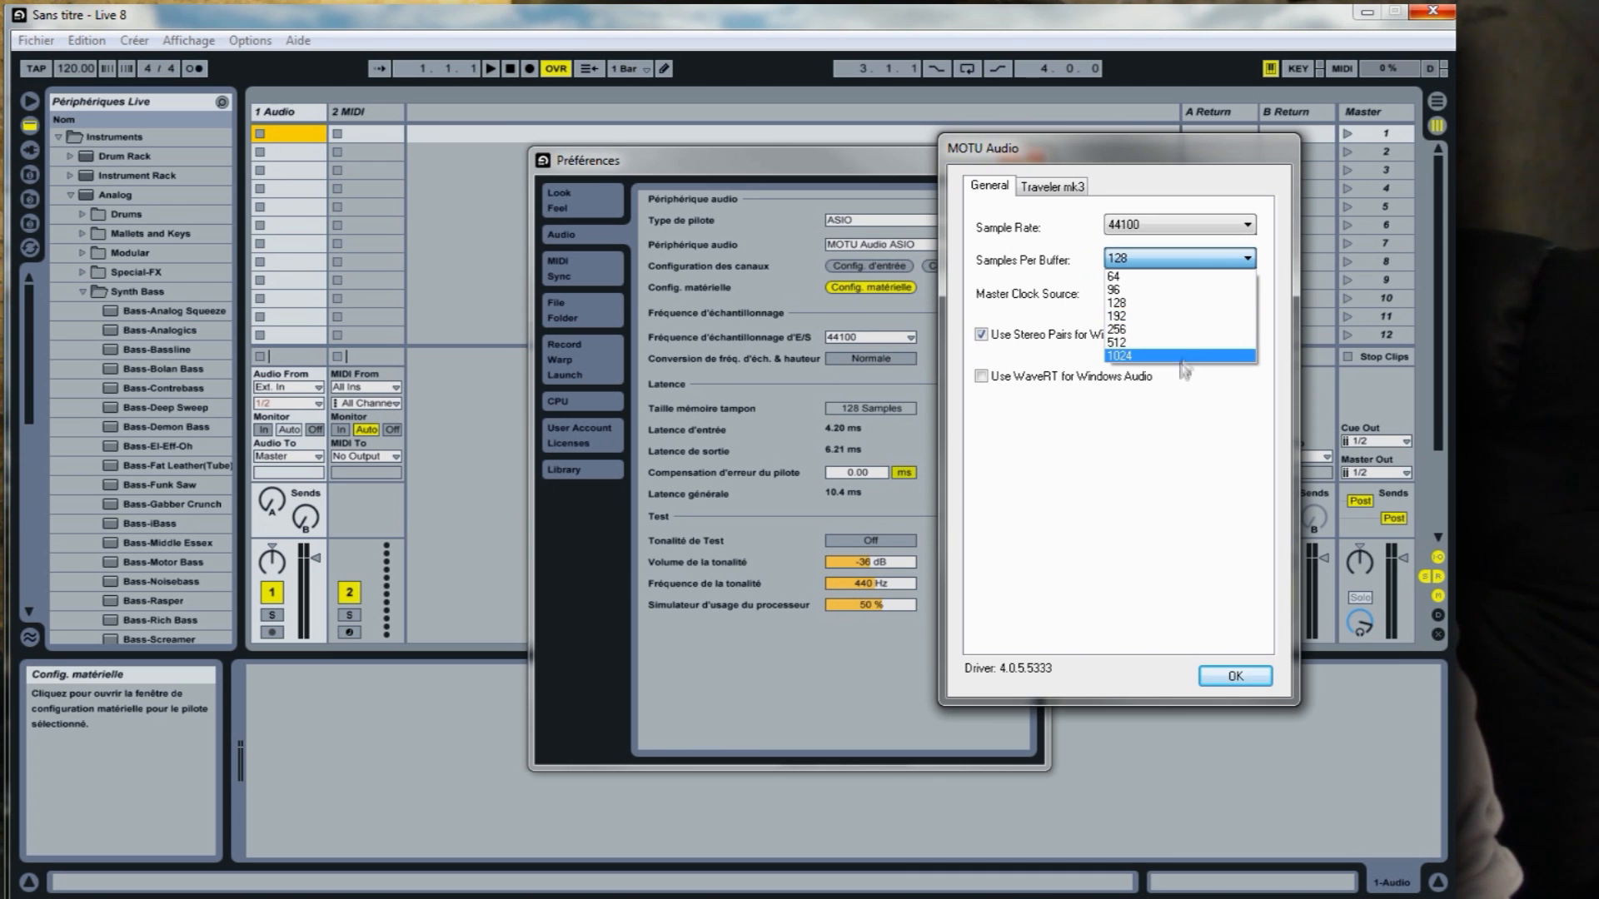
left_click(1169, 305)
left_click(1151, 263)
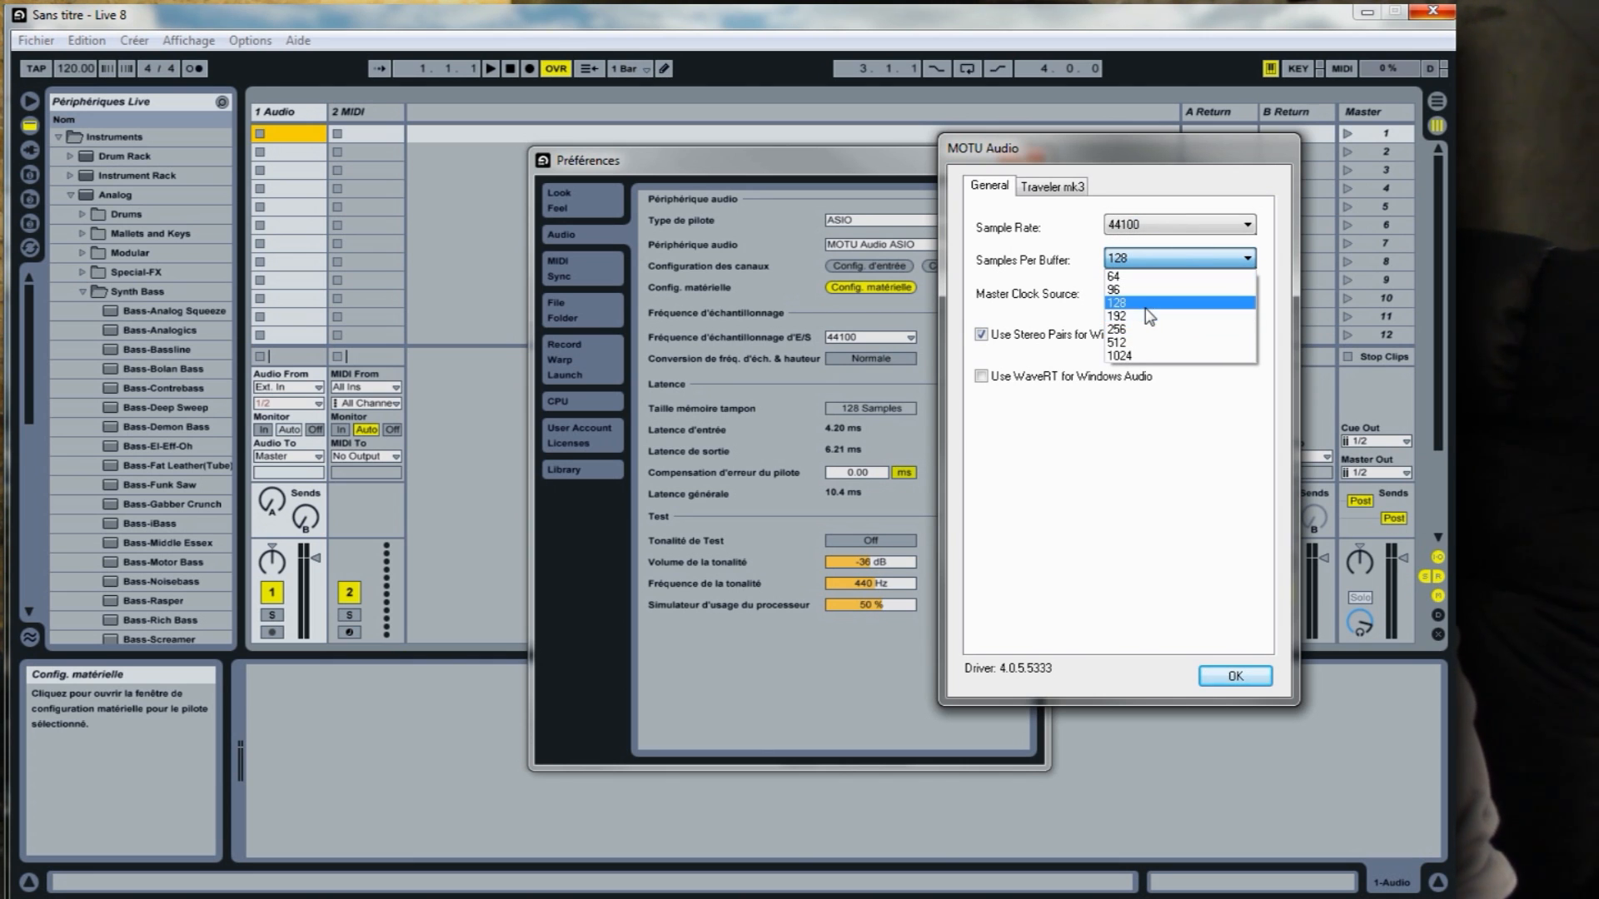
left_click(1144, 305)
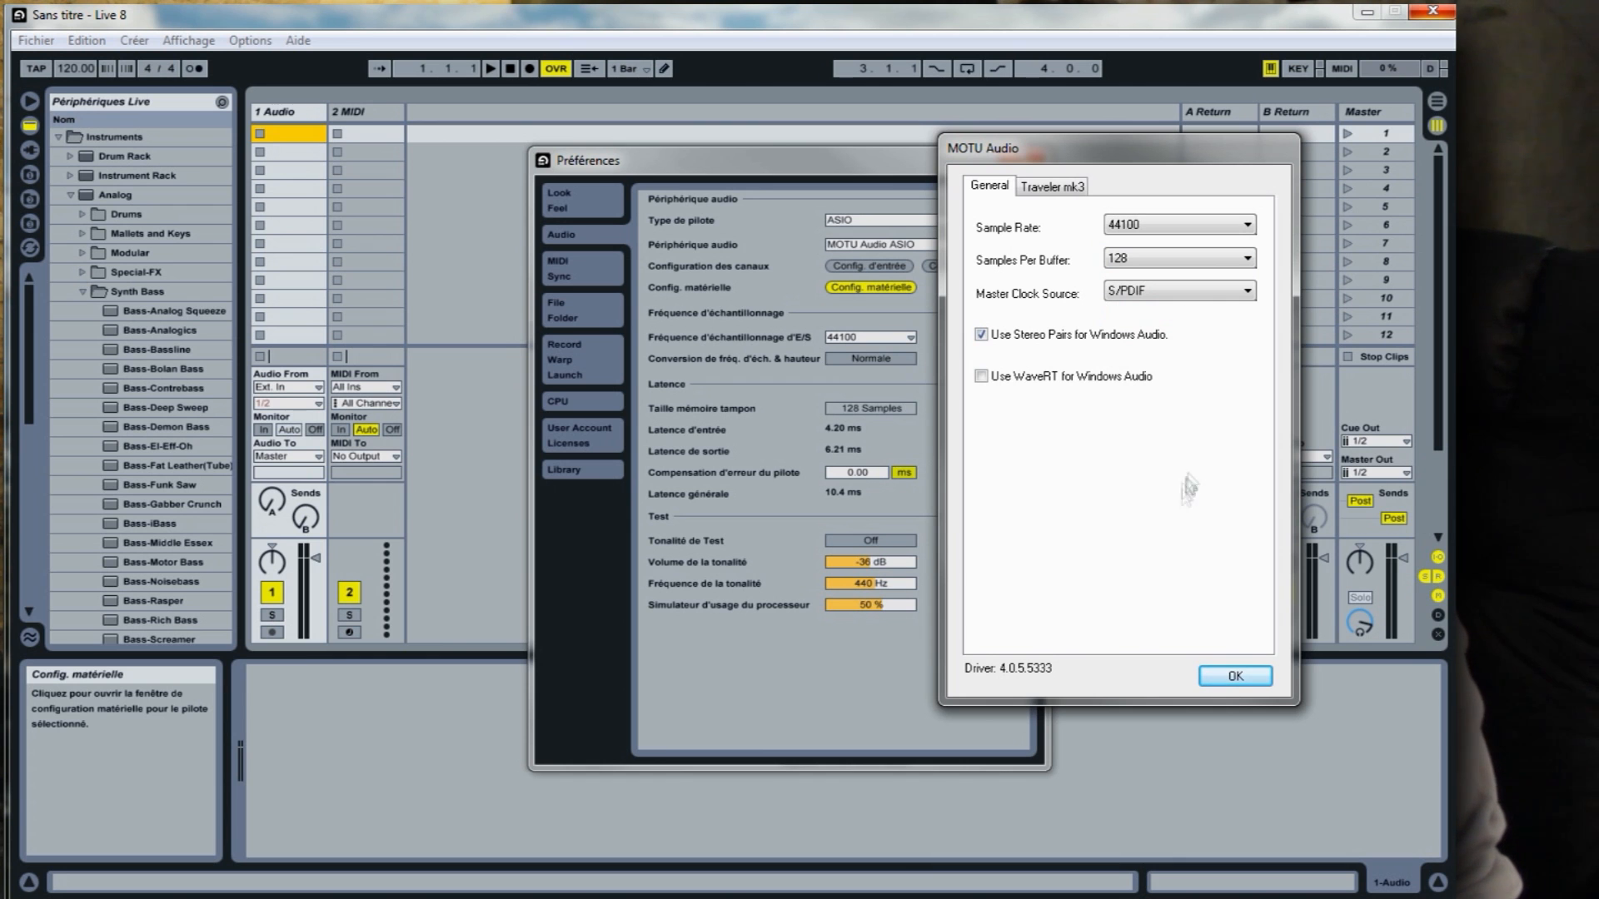
left_click(1234, 675)
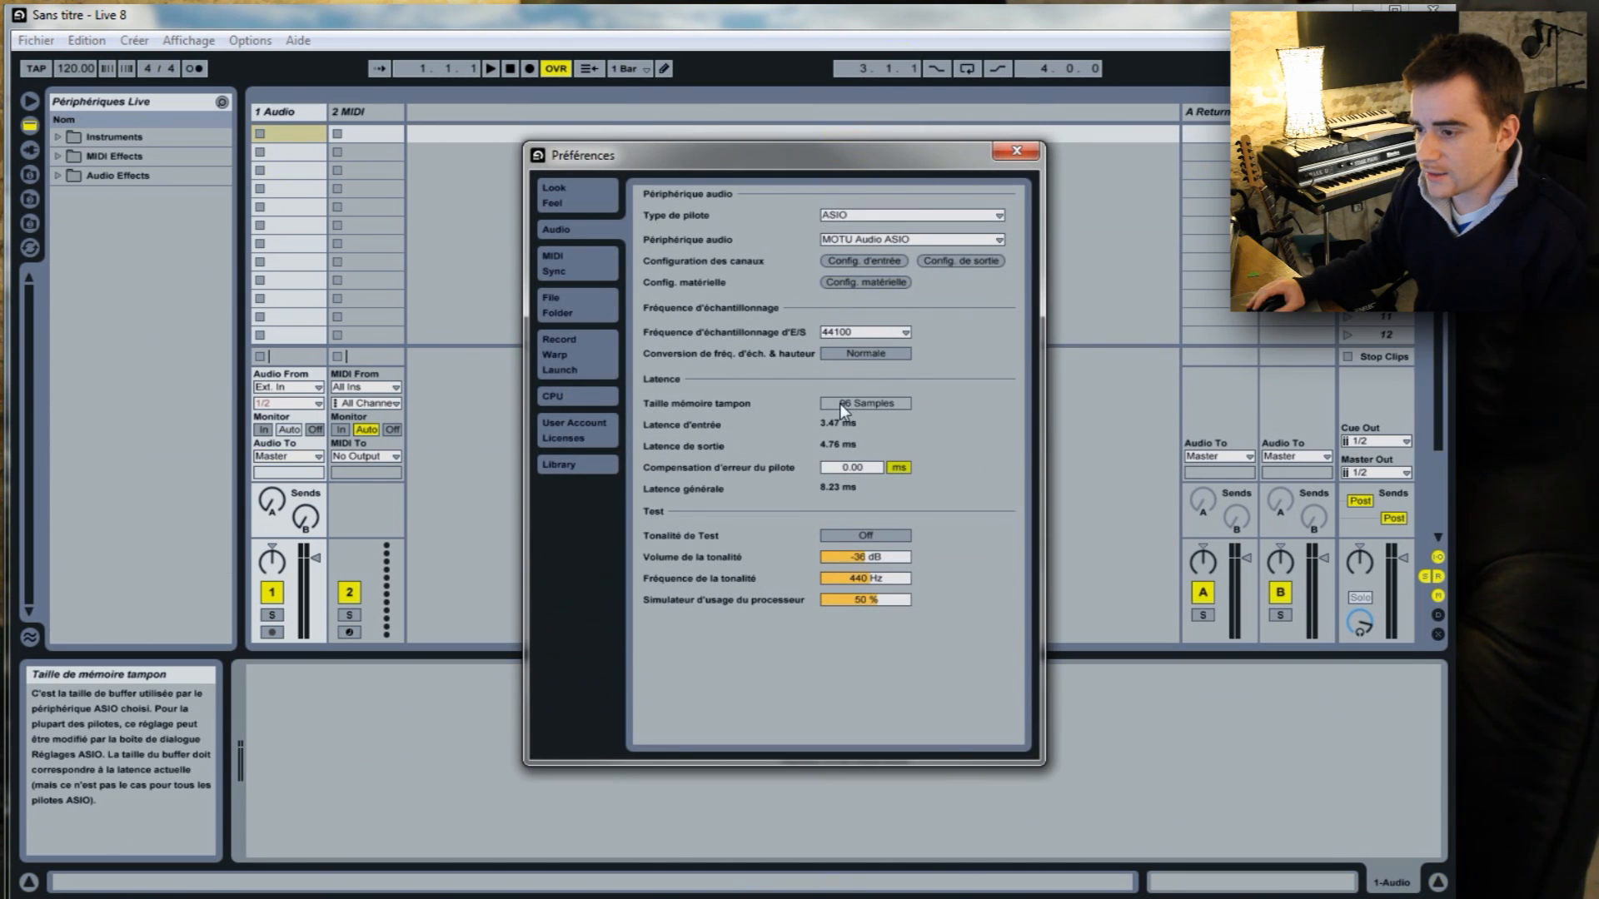
left_click(826, 403)
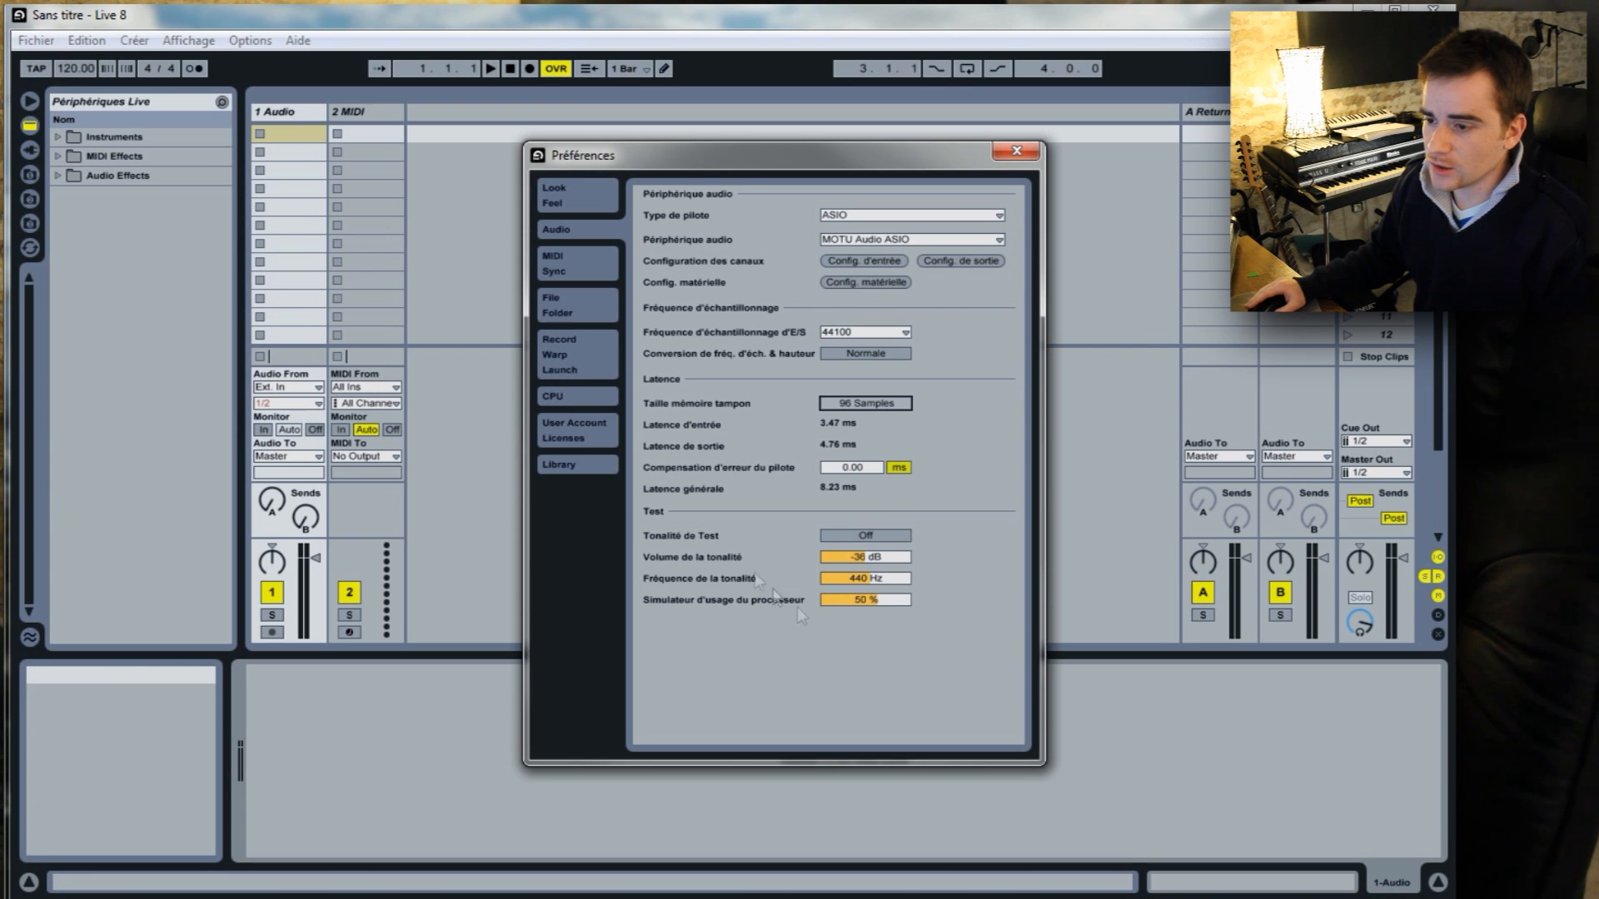
Try remote control for the USB Axiom 49 input in the MIDI port preferences, and switch it off again.
left_click(603, 264)
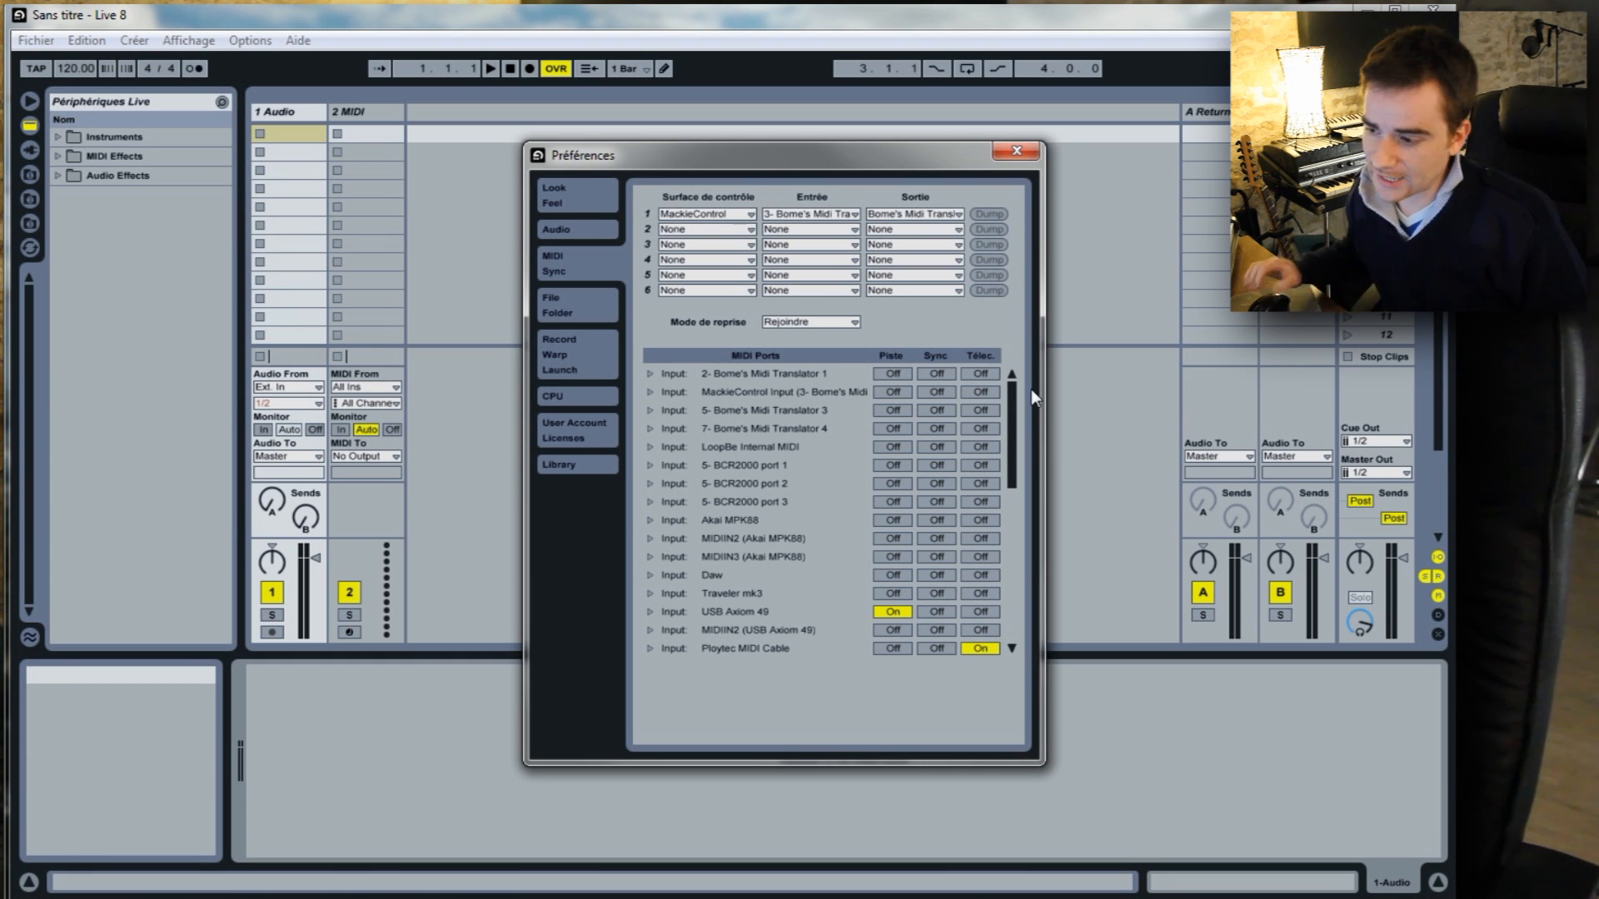
scroll(1029, 425, "down", 3)
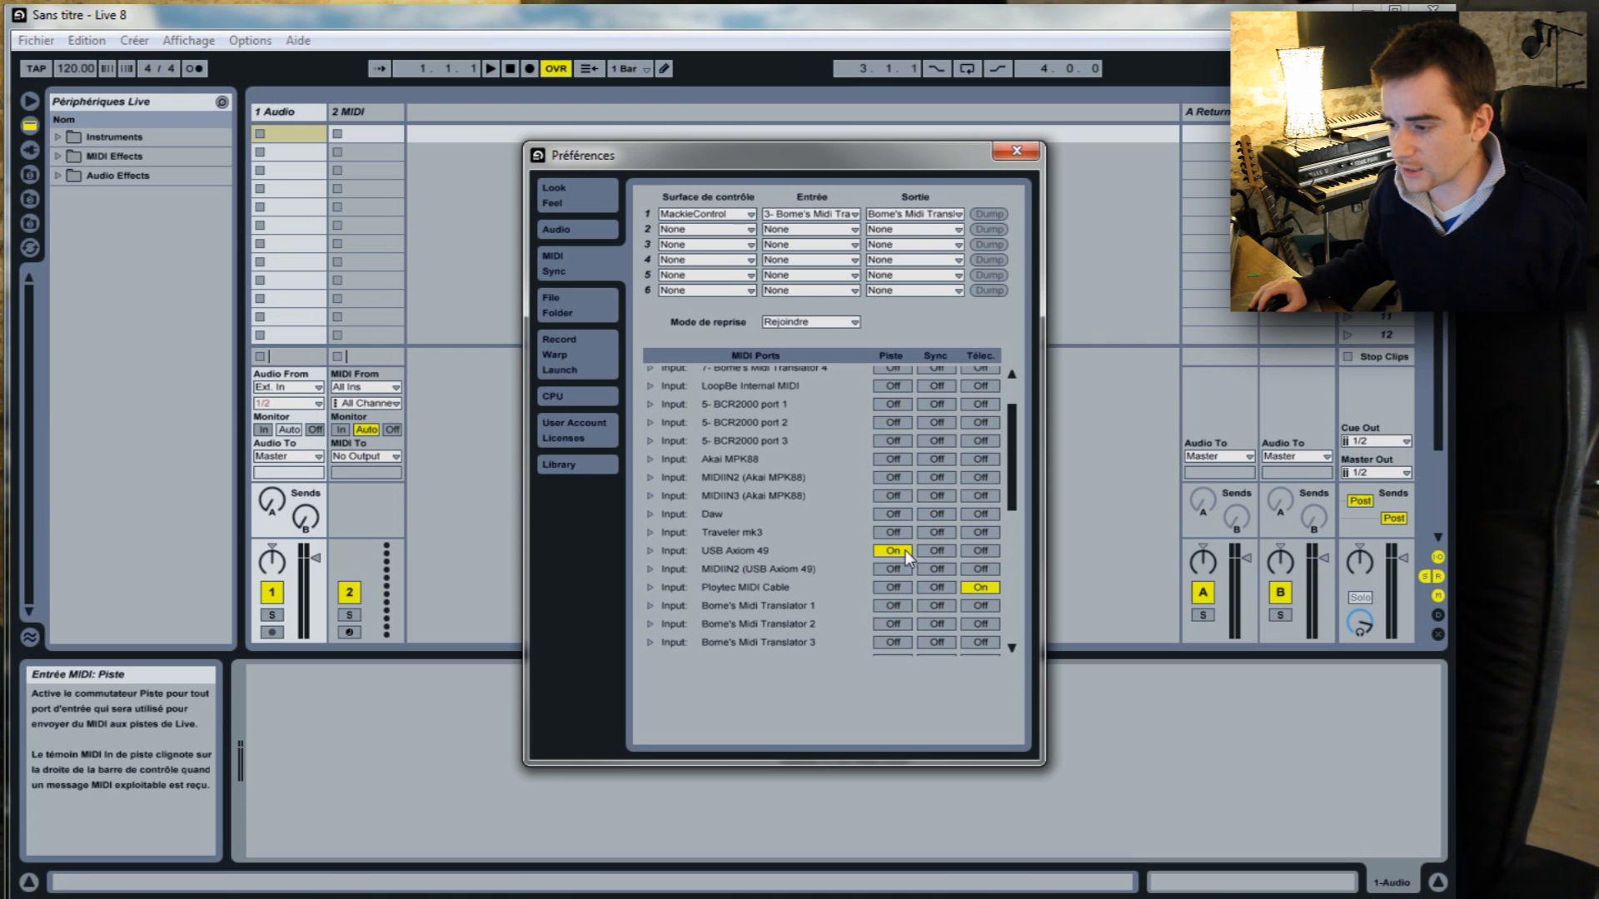
left_click(974, 550)
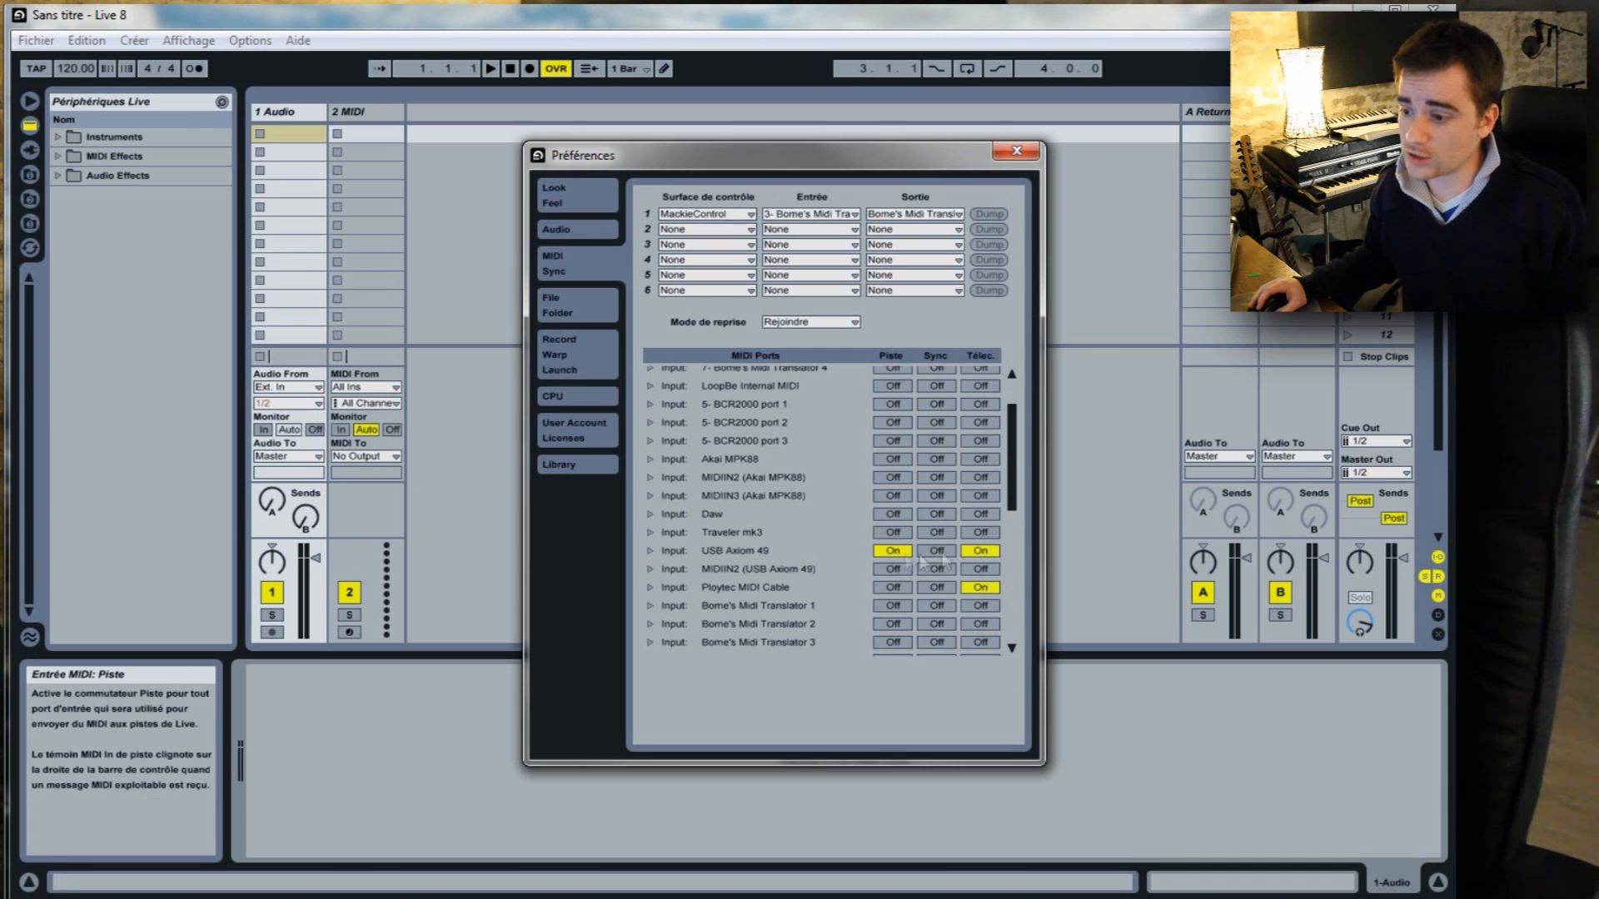
left_click(981, 553)
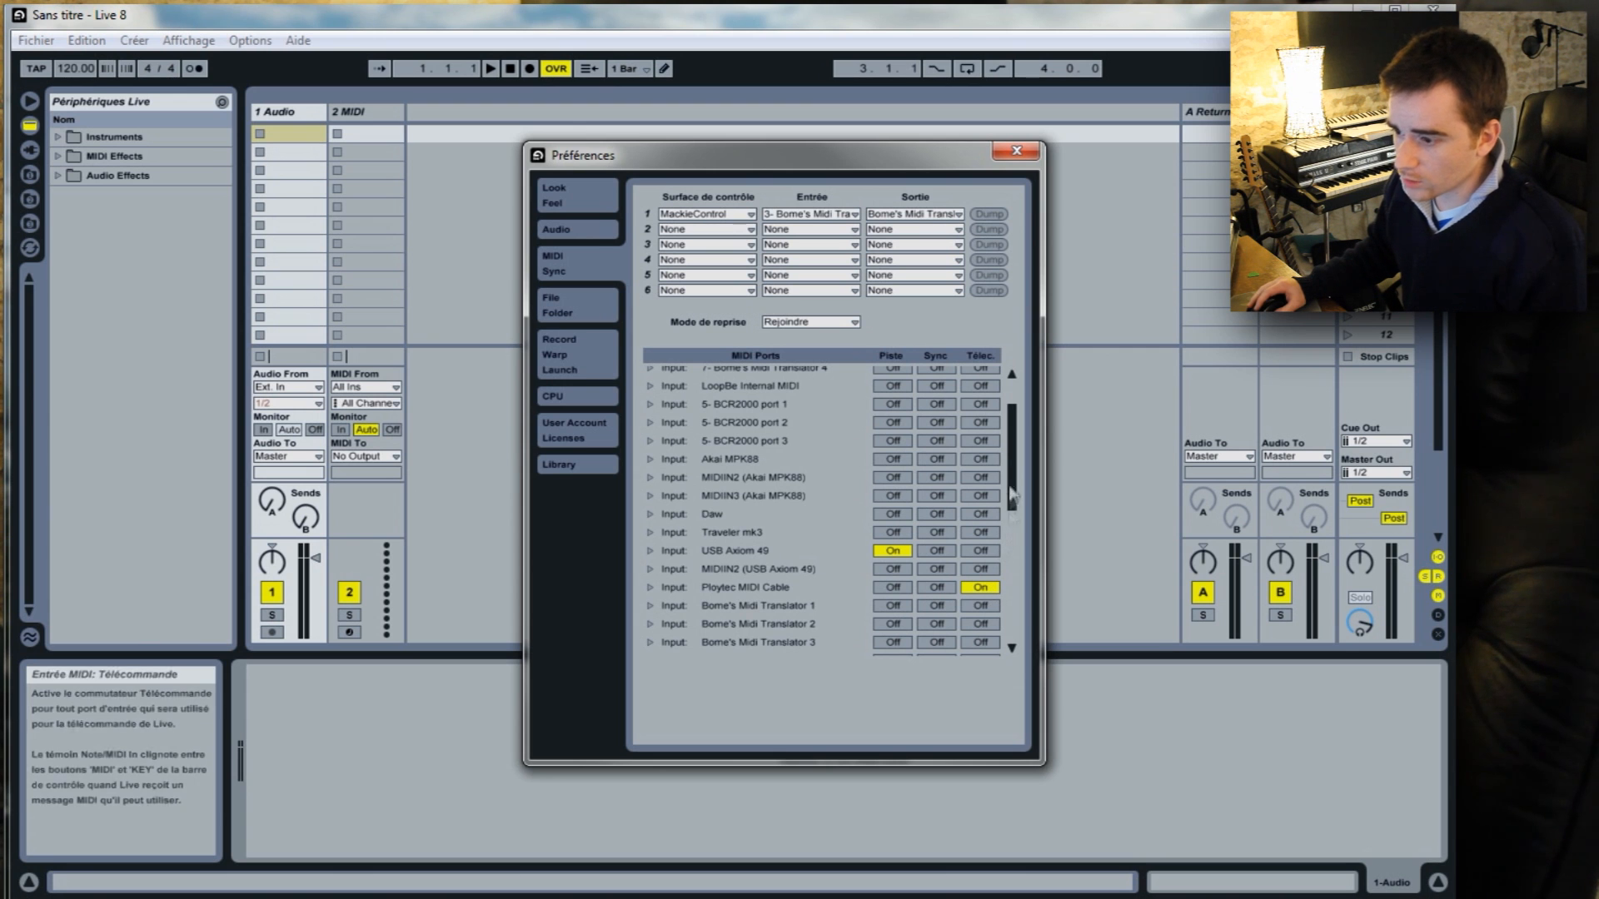
Set the recording count-in to 1 Bar in the Record/Warp/Launch preferences and close the preferences.
left_click(576, 310)
left_click(599, 358)
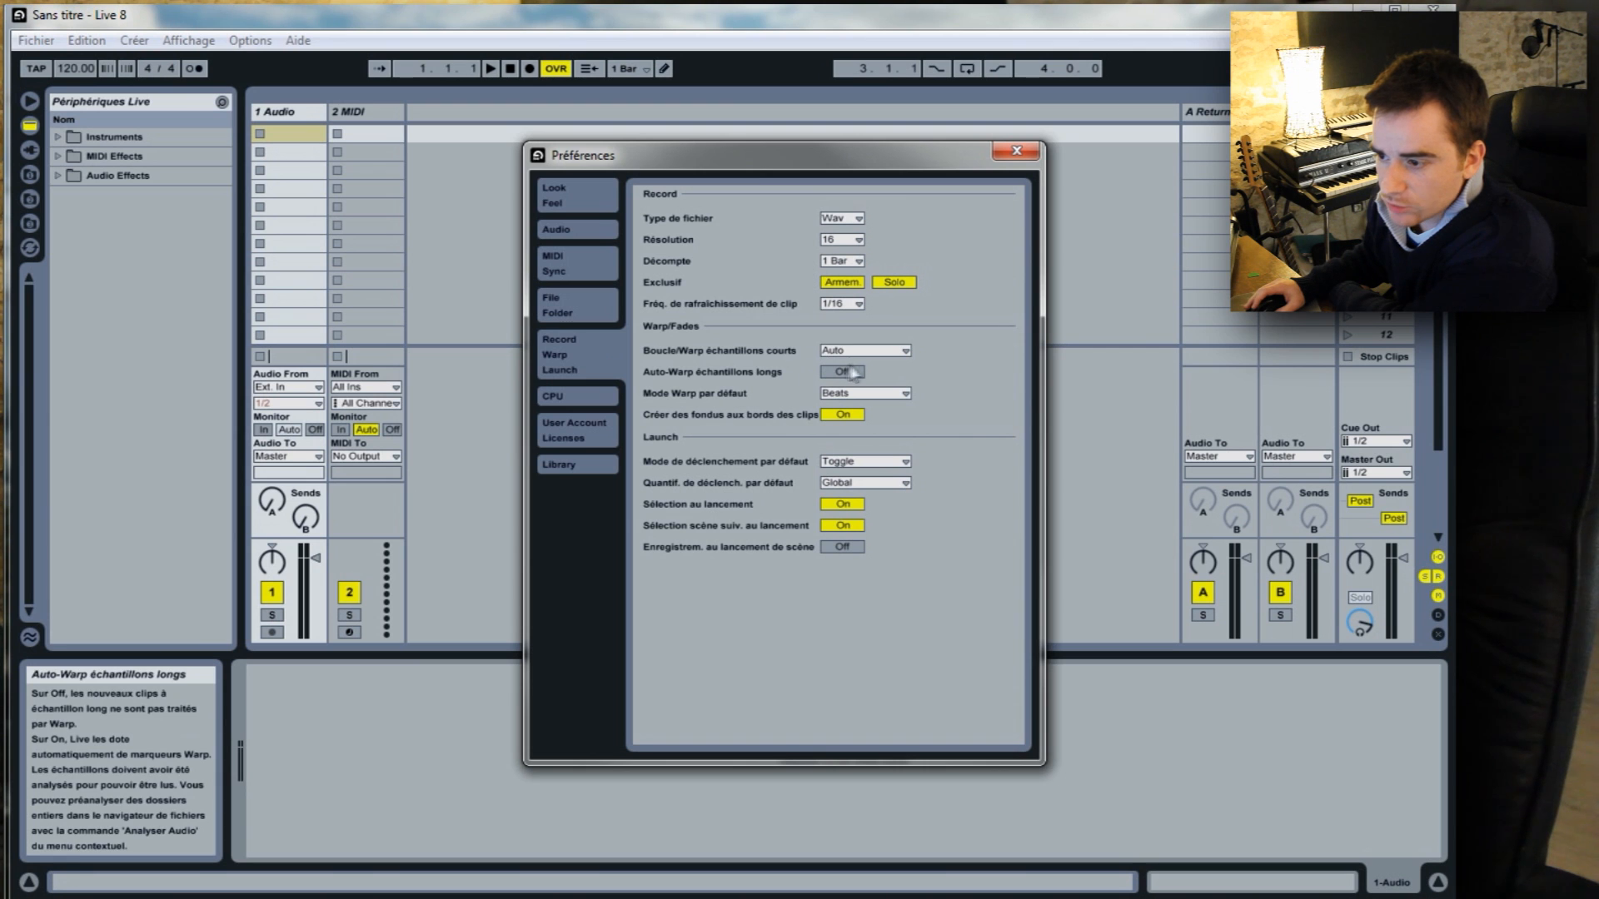
left_click(841, 260)
left_click(845, 265)
left_click(851, 262)
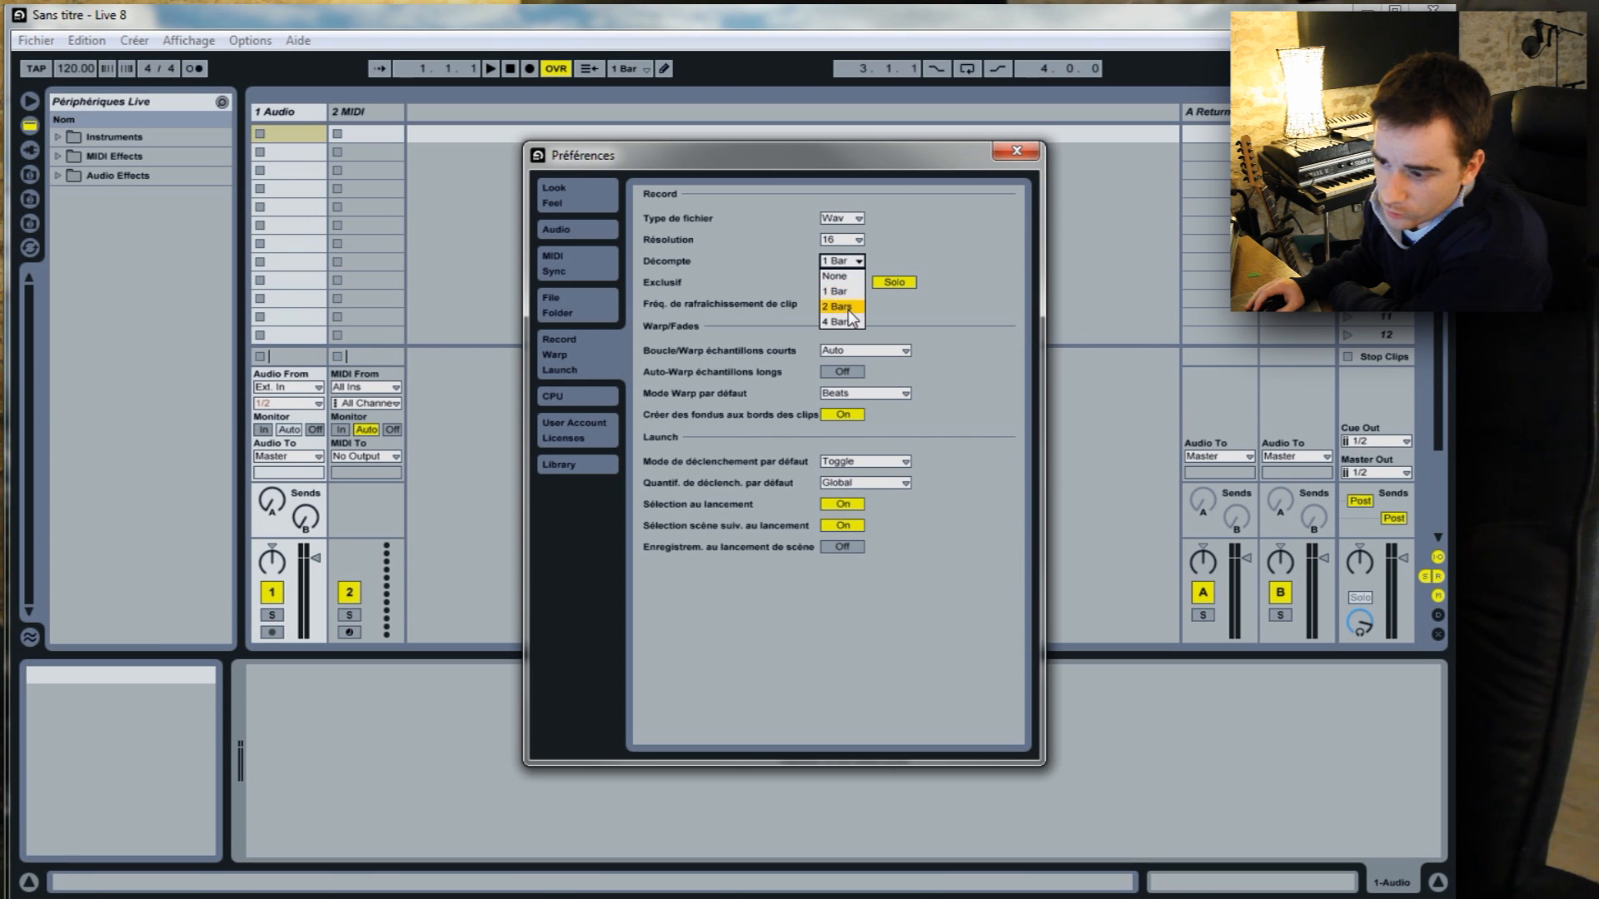
left_click(850, 294)
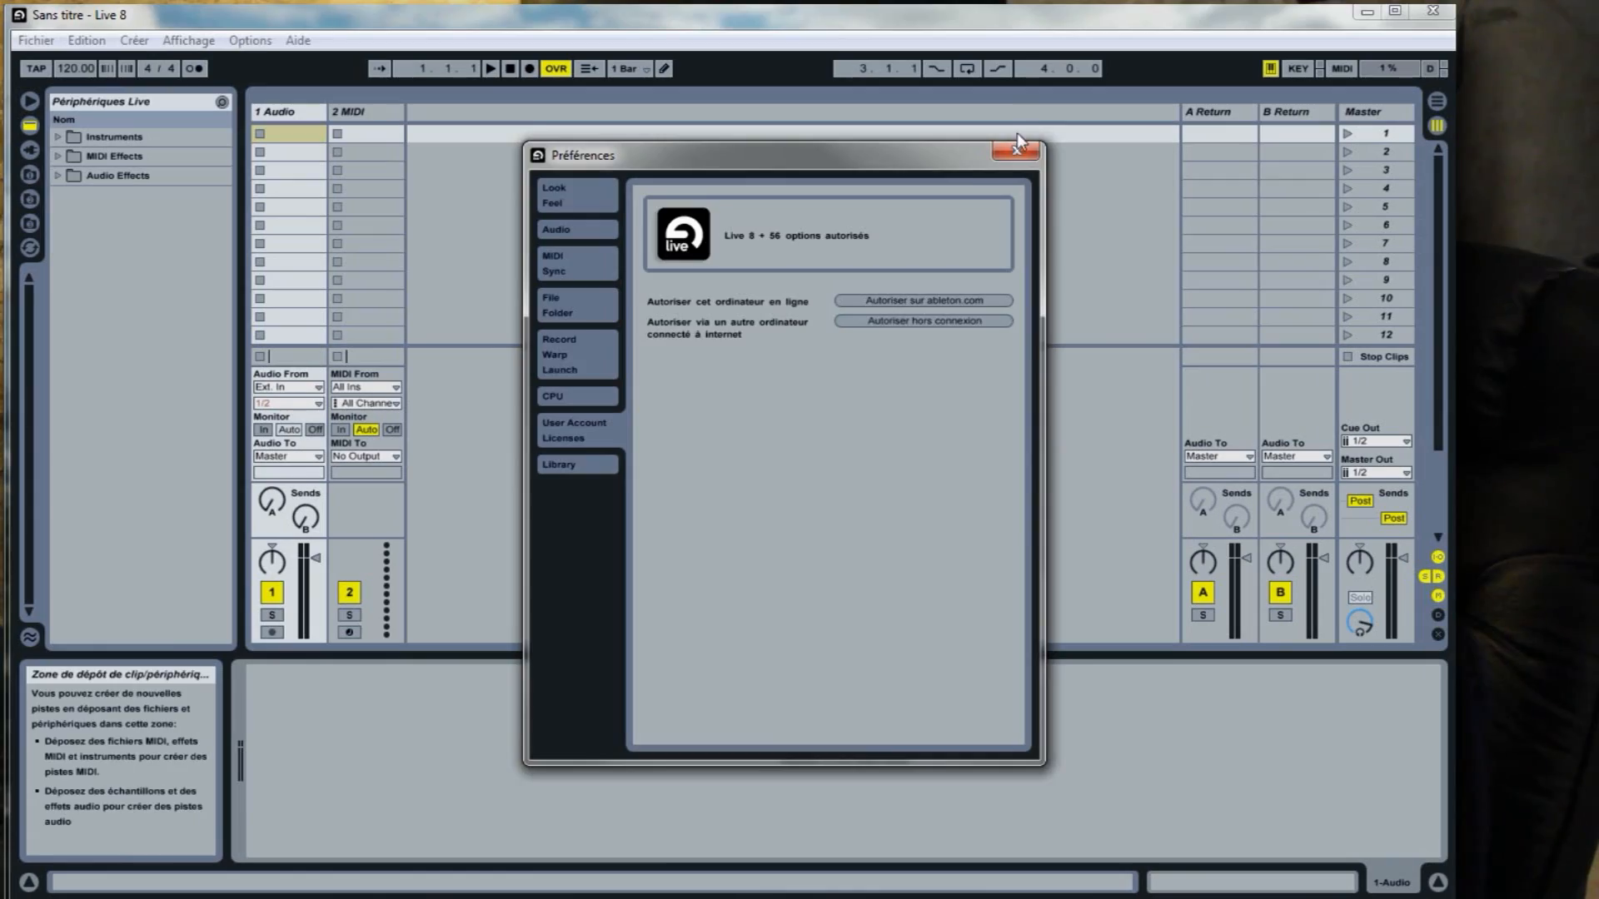
left_click(1019, 151)
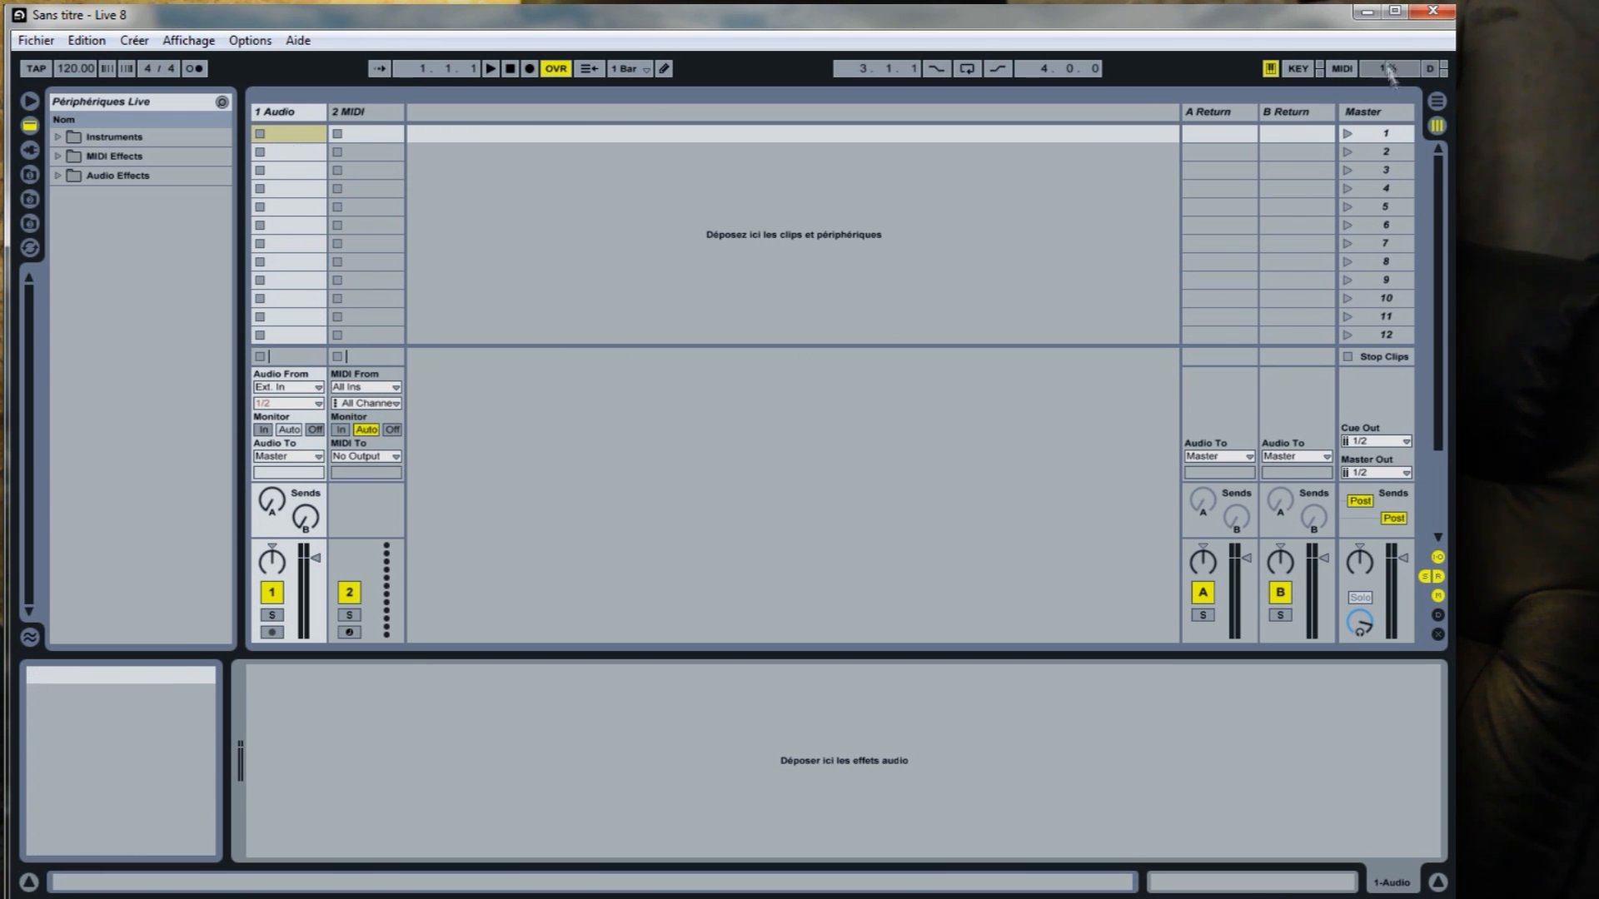
Look at the Arrangement view and the plug-in and file browsers, returning to the Session view and the Live device browser.
left_click(1436, 102)
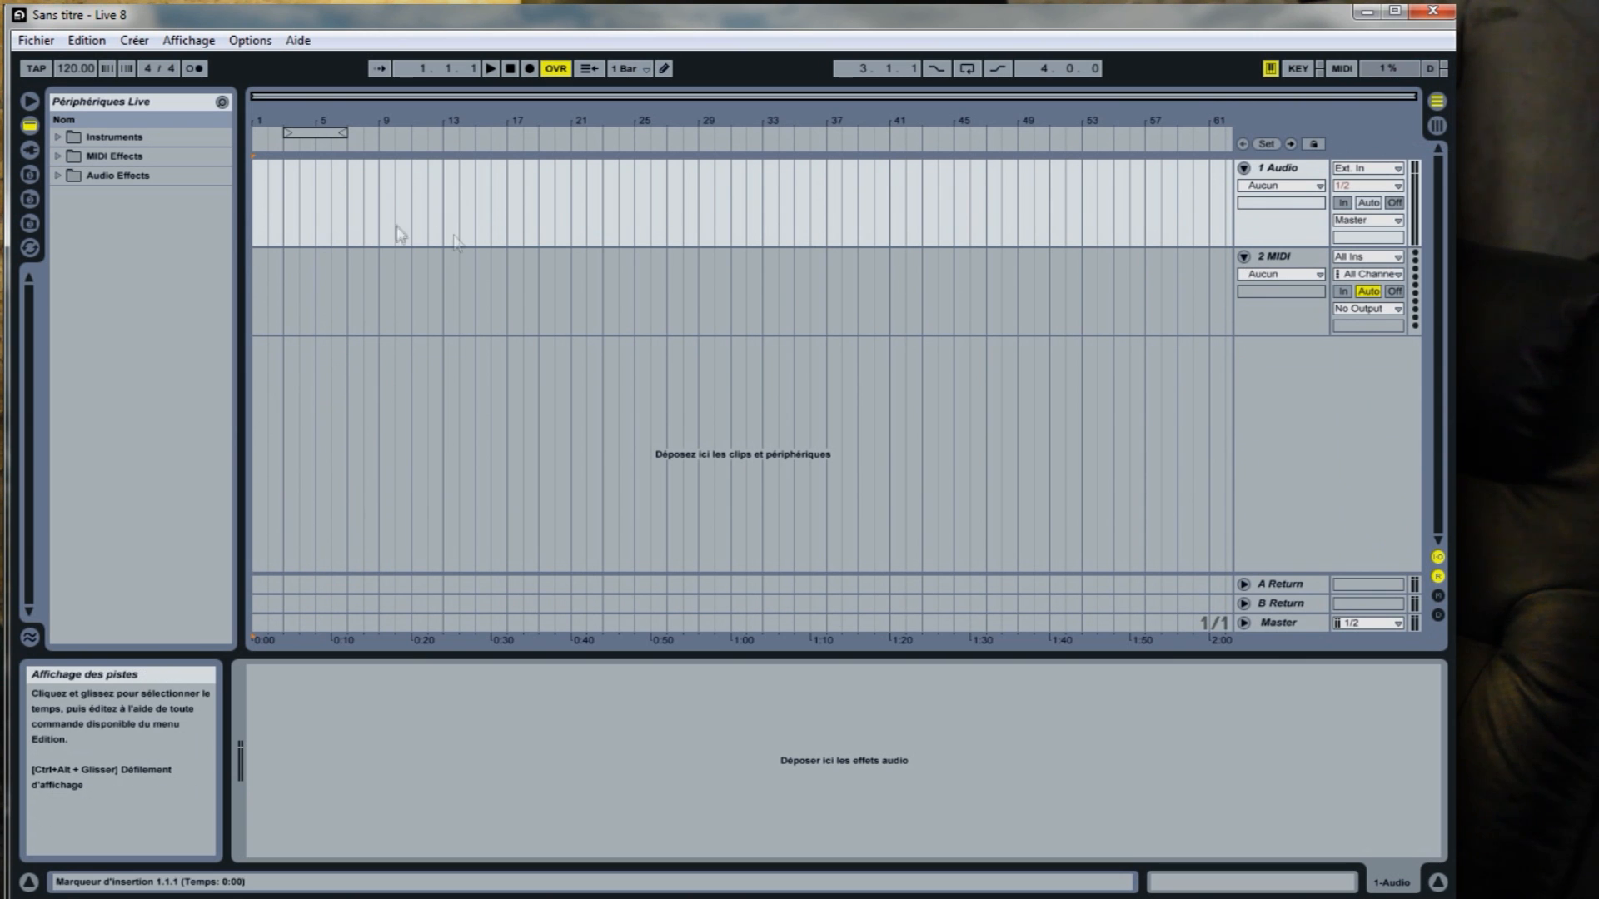
left_click(1437, 125)
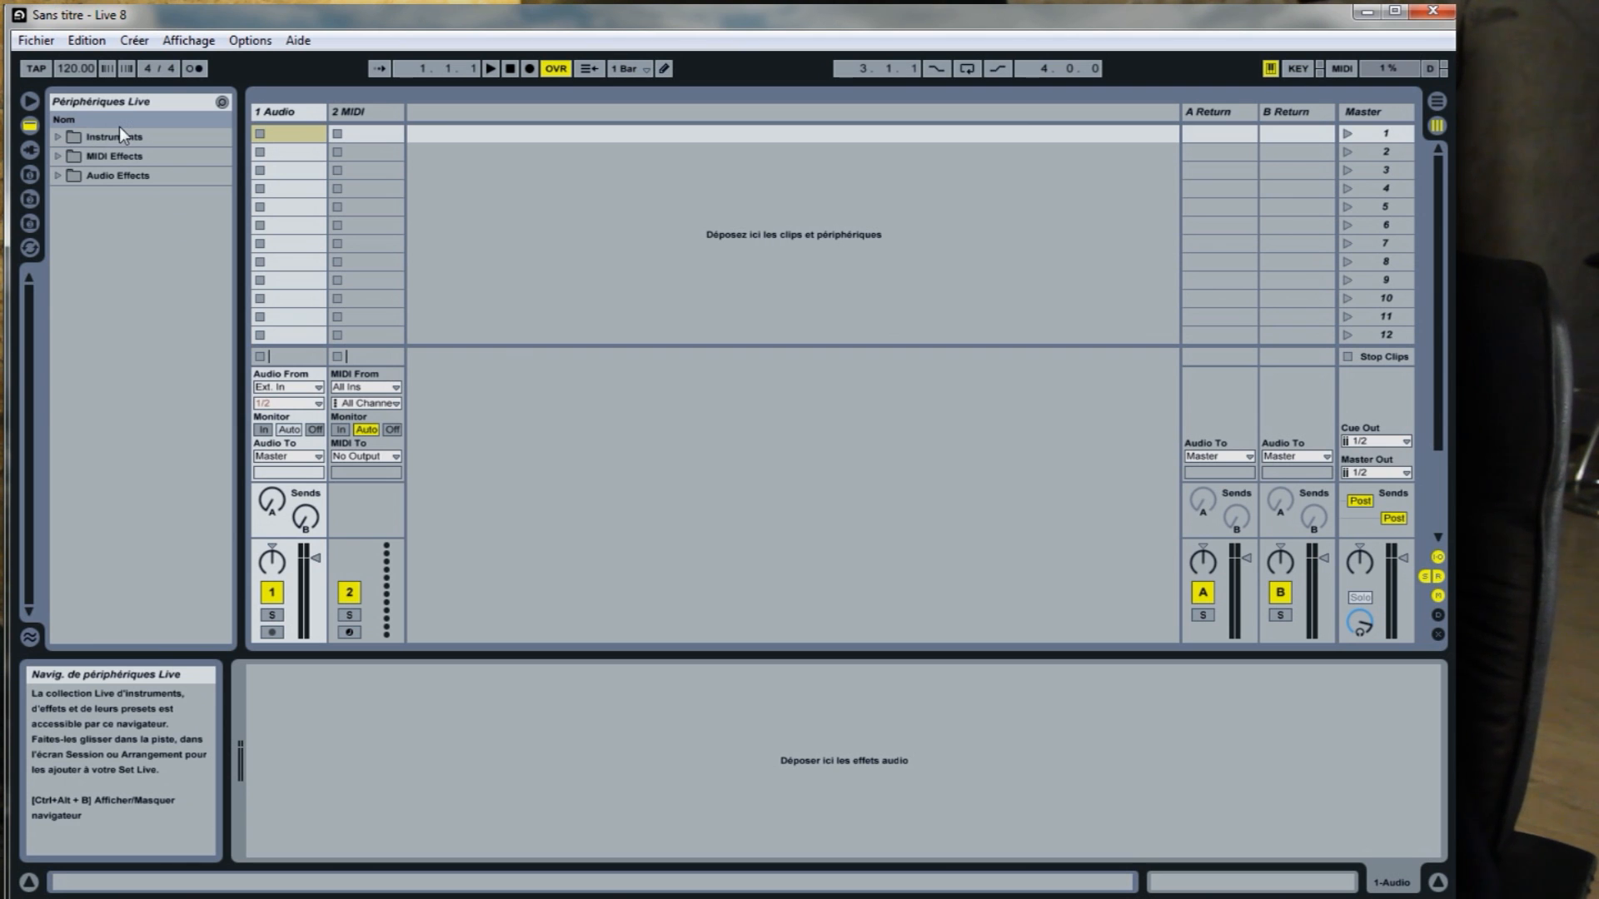
left_click(30, 151)
left_click(29, 125)
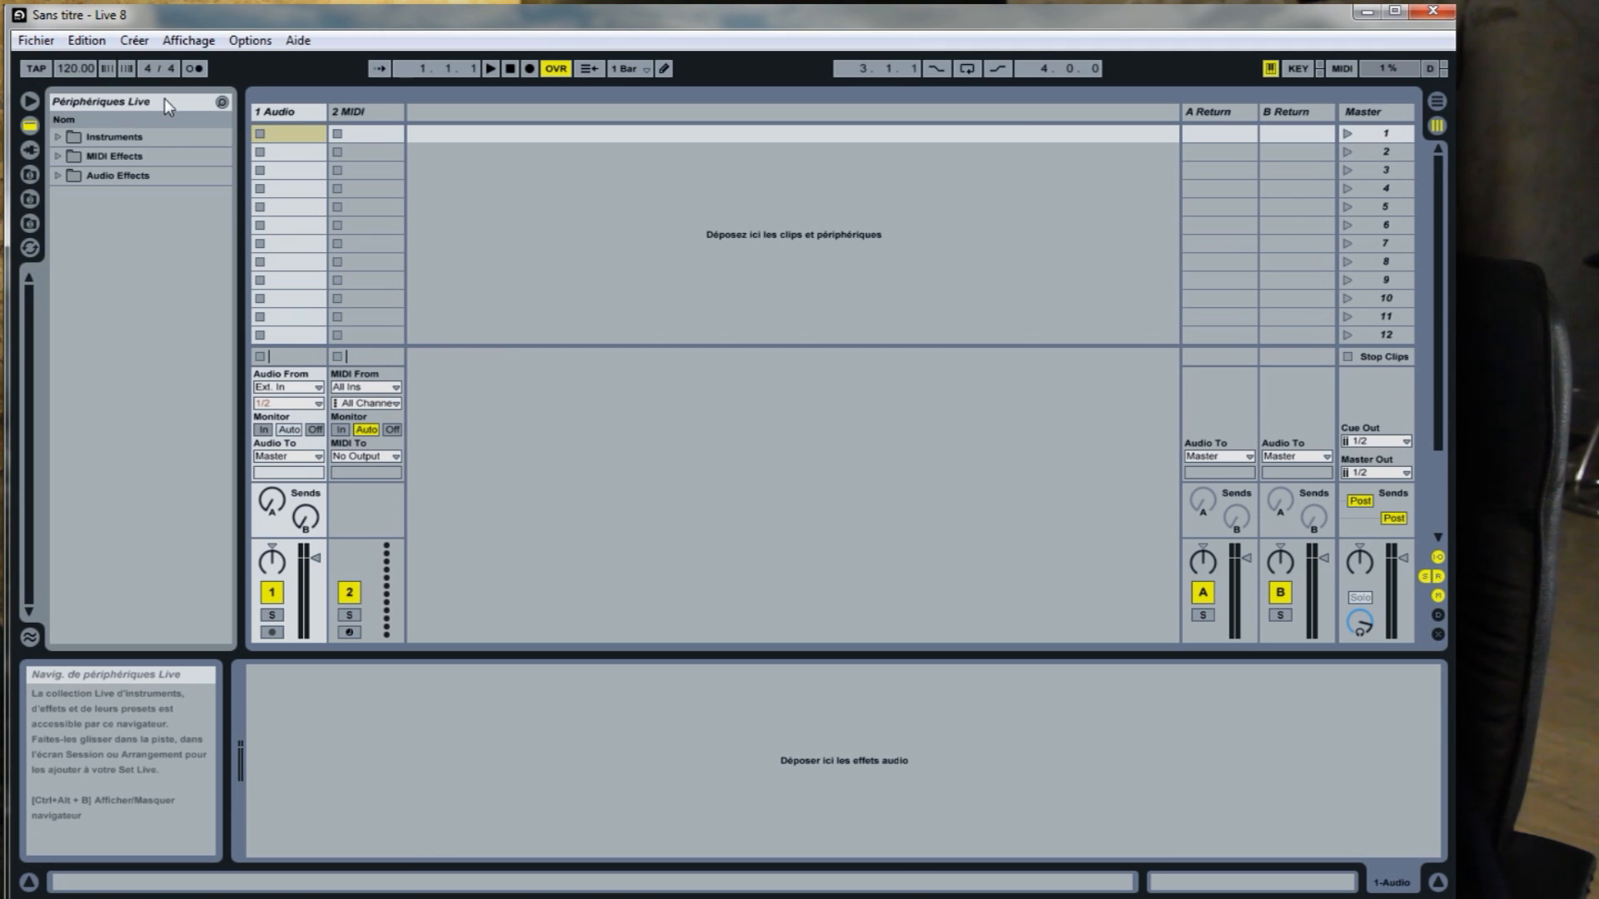
left_click(31, 223)
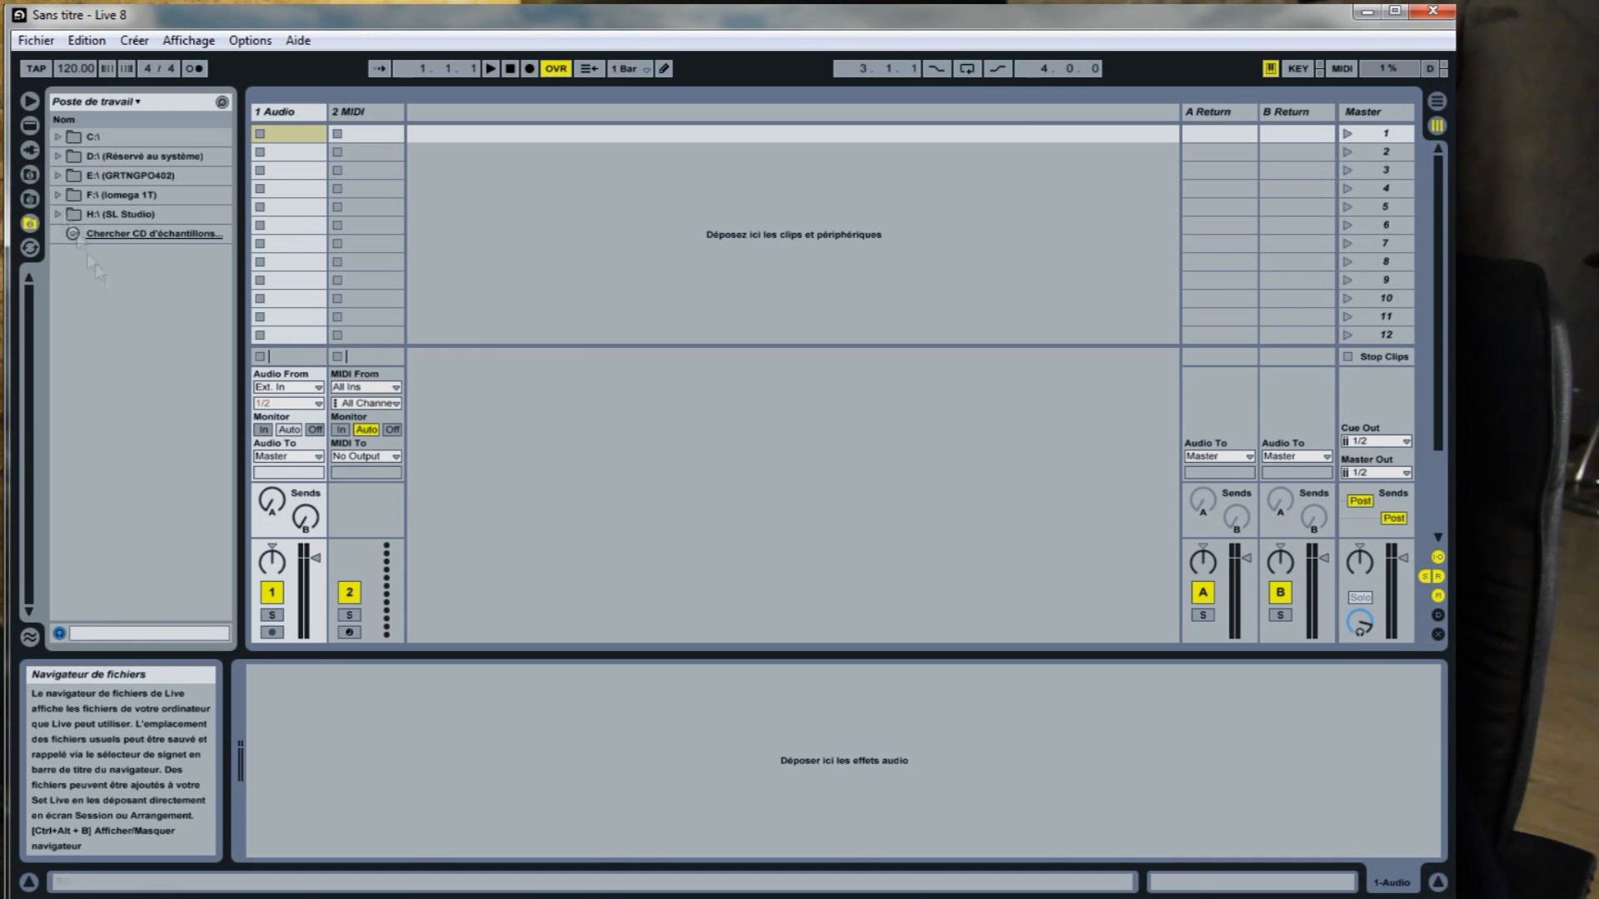
left_click(30, 125)
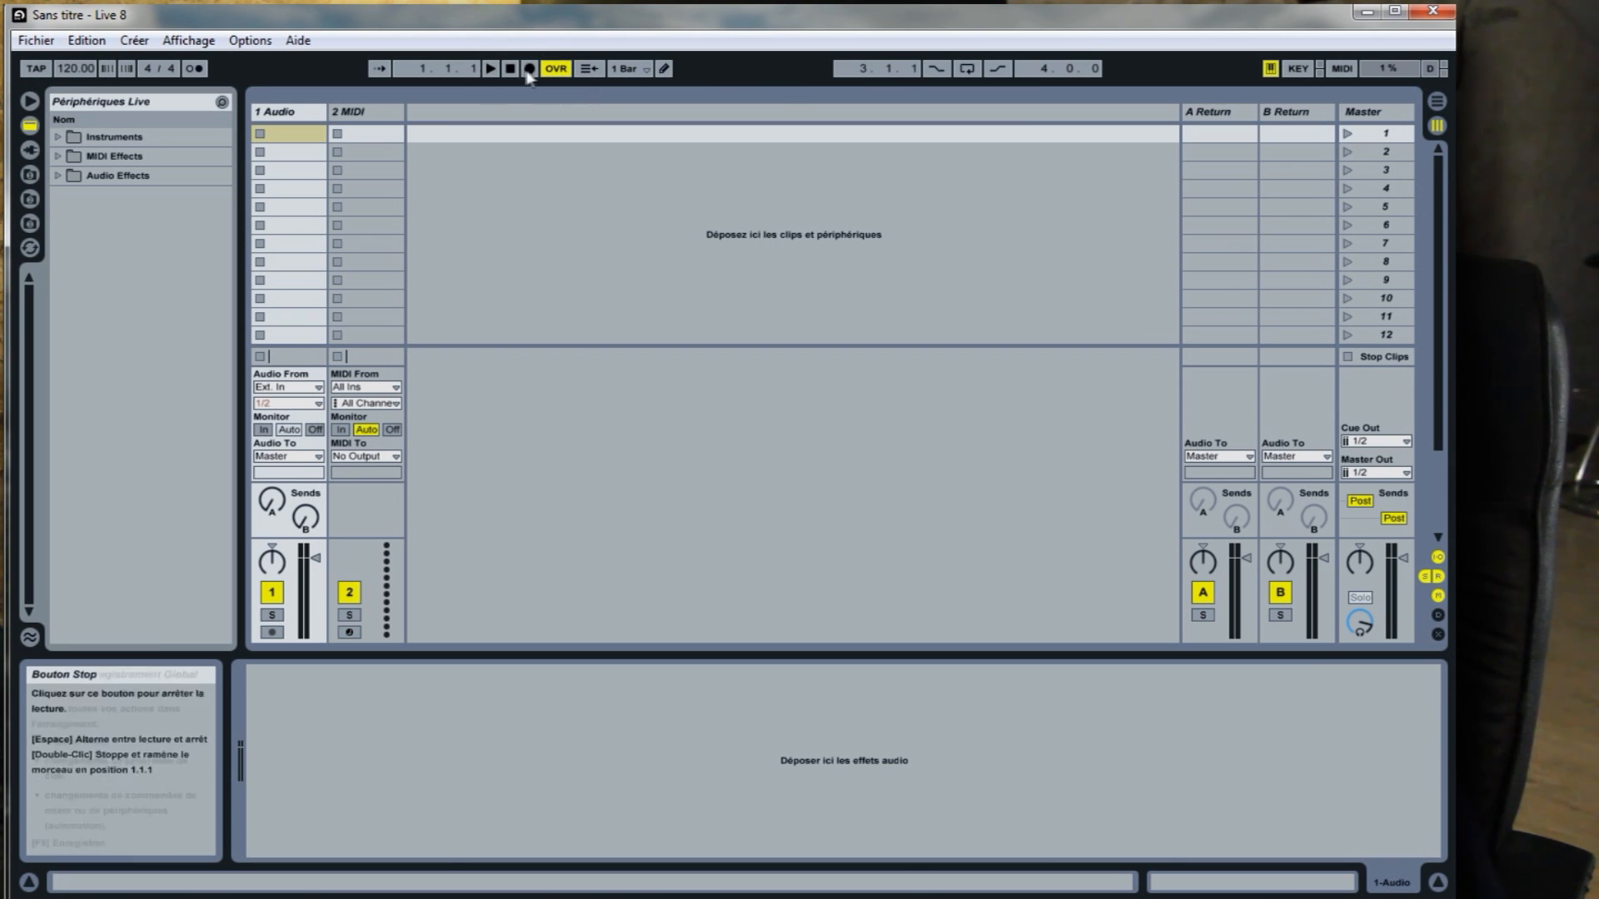
Play the set briefly and stop it, and set the tempo to 140 BPM.
left_click(490, 70)
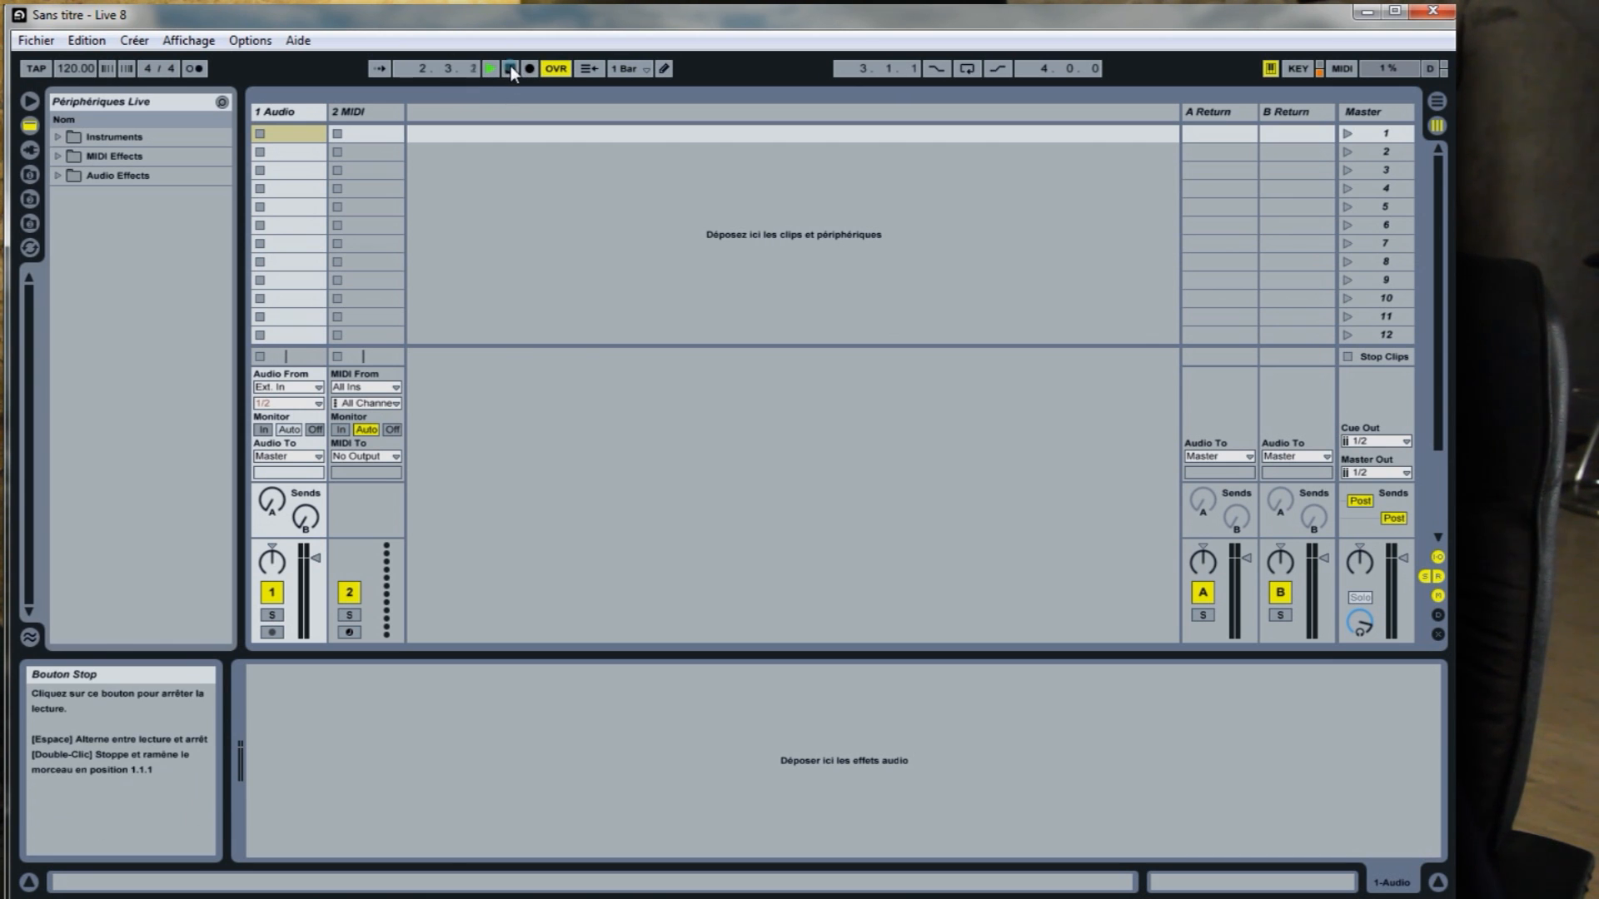
left_click(508, 69)
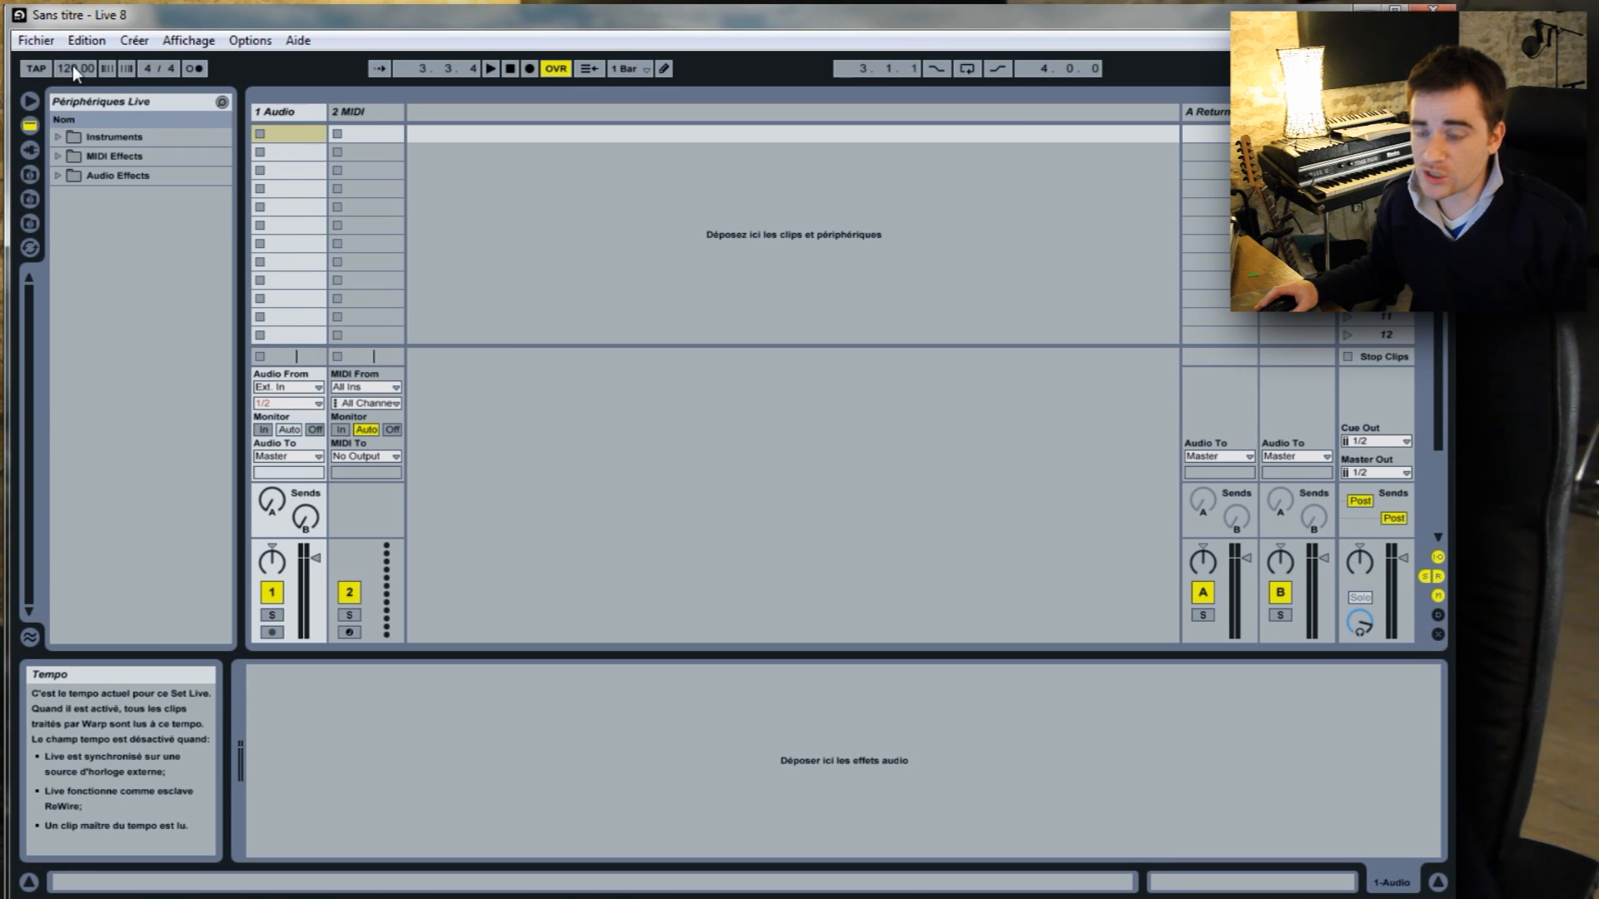
left_click_drag(72, 68, 72, 167)
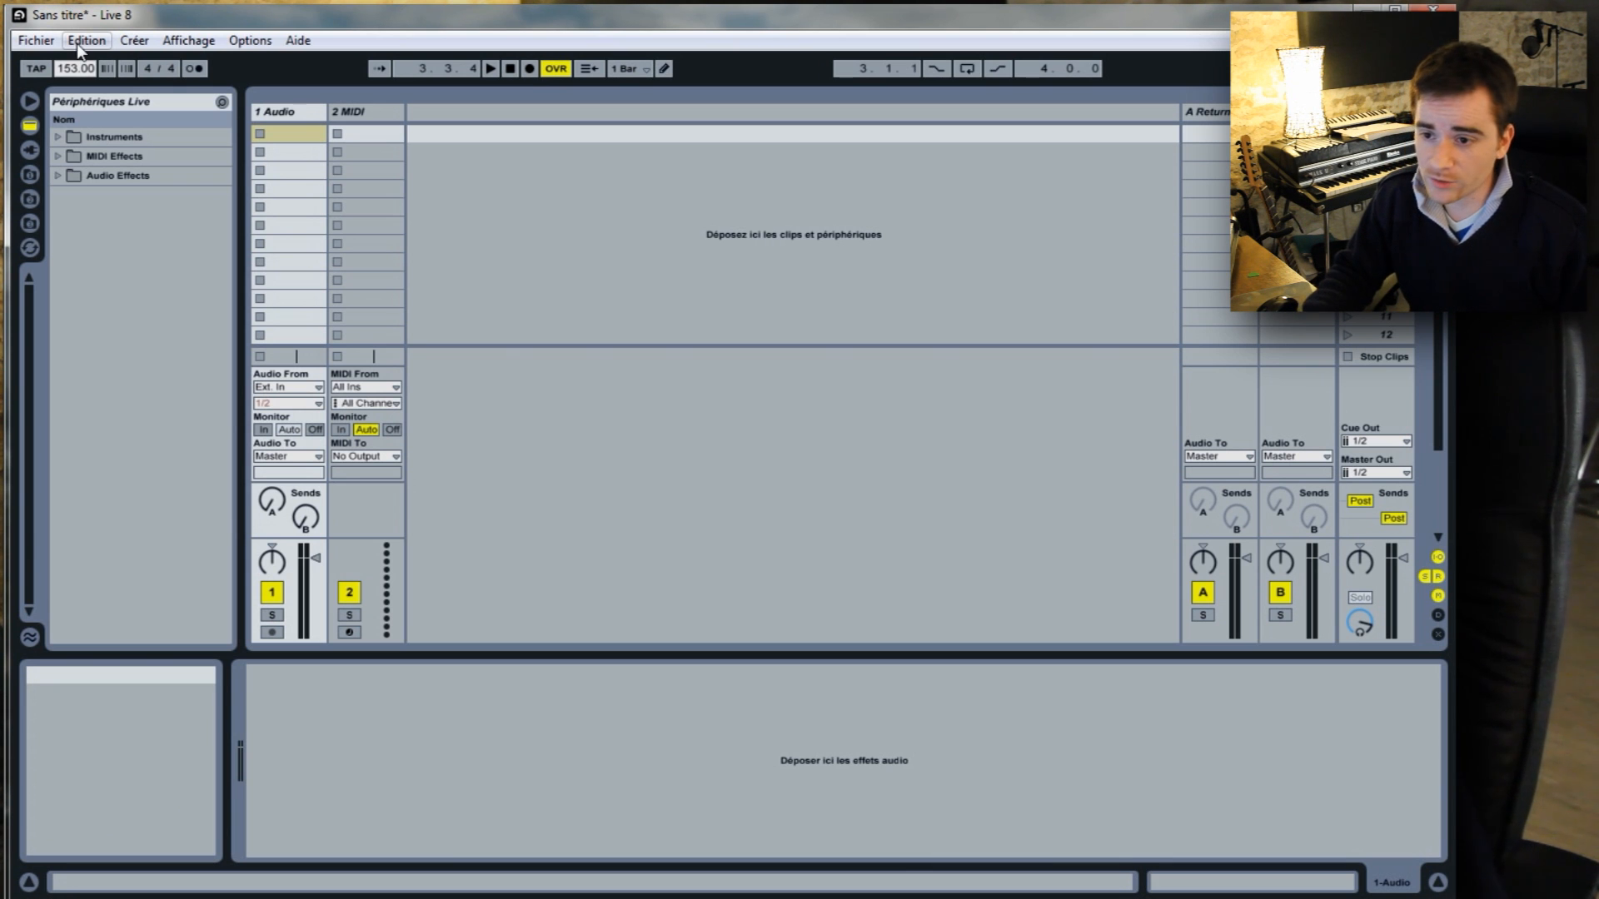
type("0")
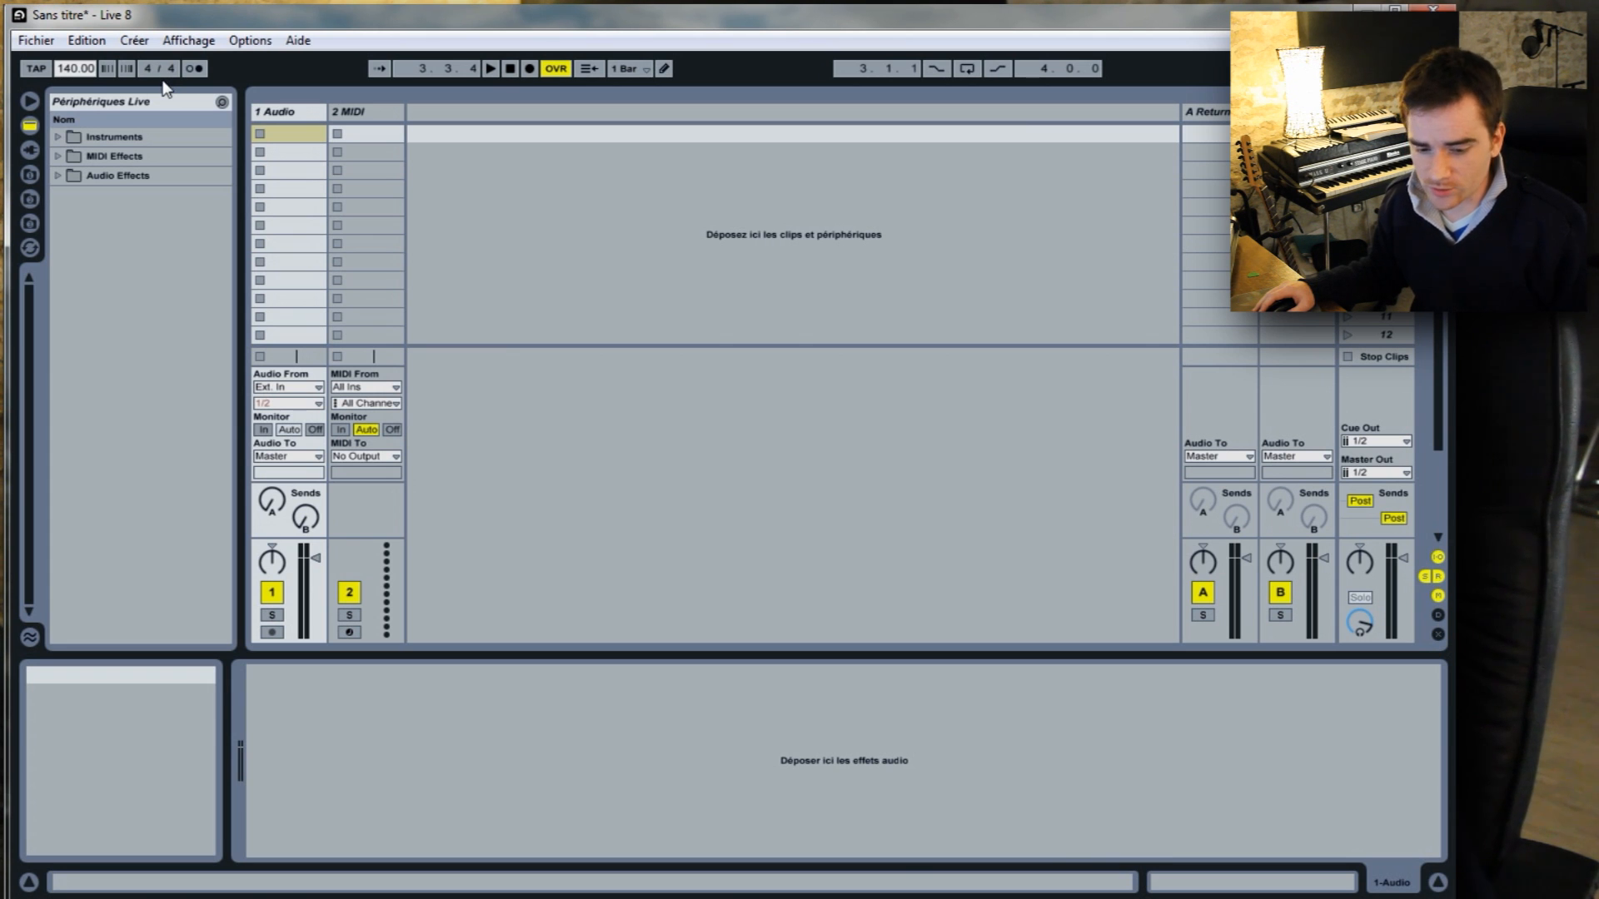
Tap in a tempo of 80.40 BPM and stop the playback this starts.
left_click(36, 68)
left_click(37, 68)
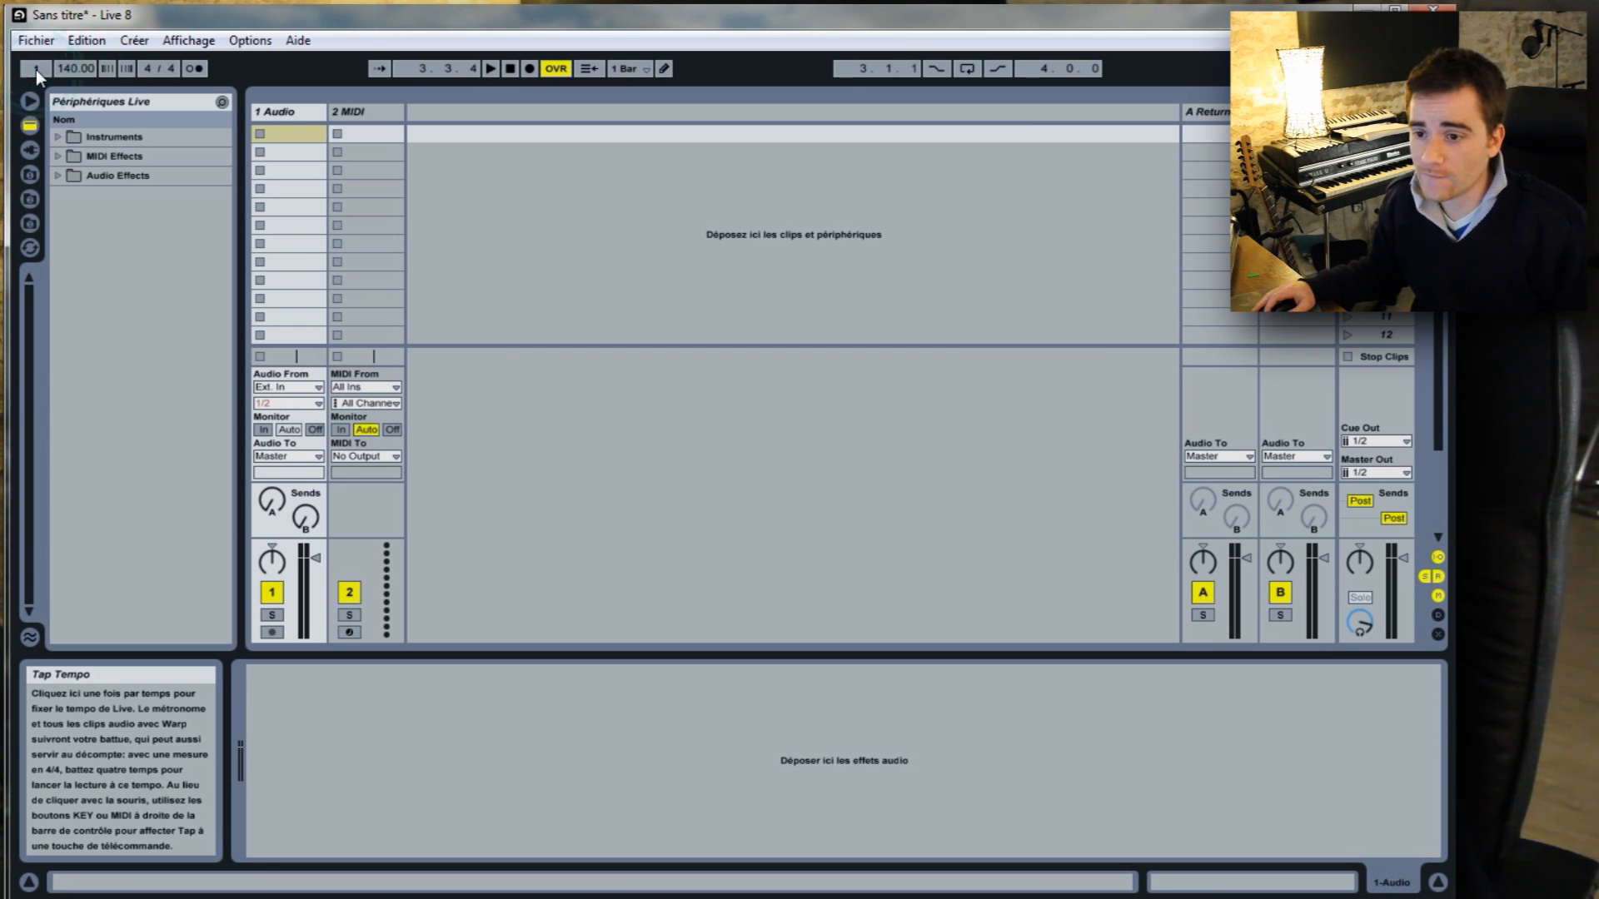
left_click(36, 68)
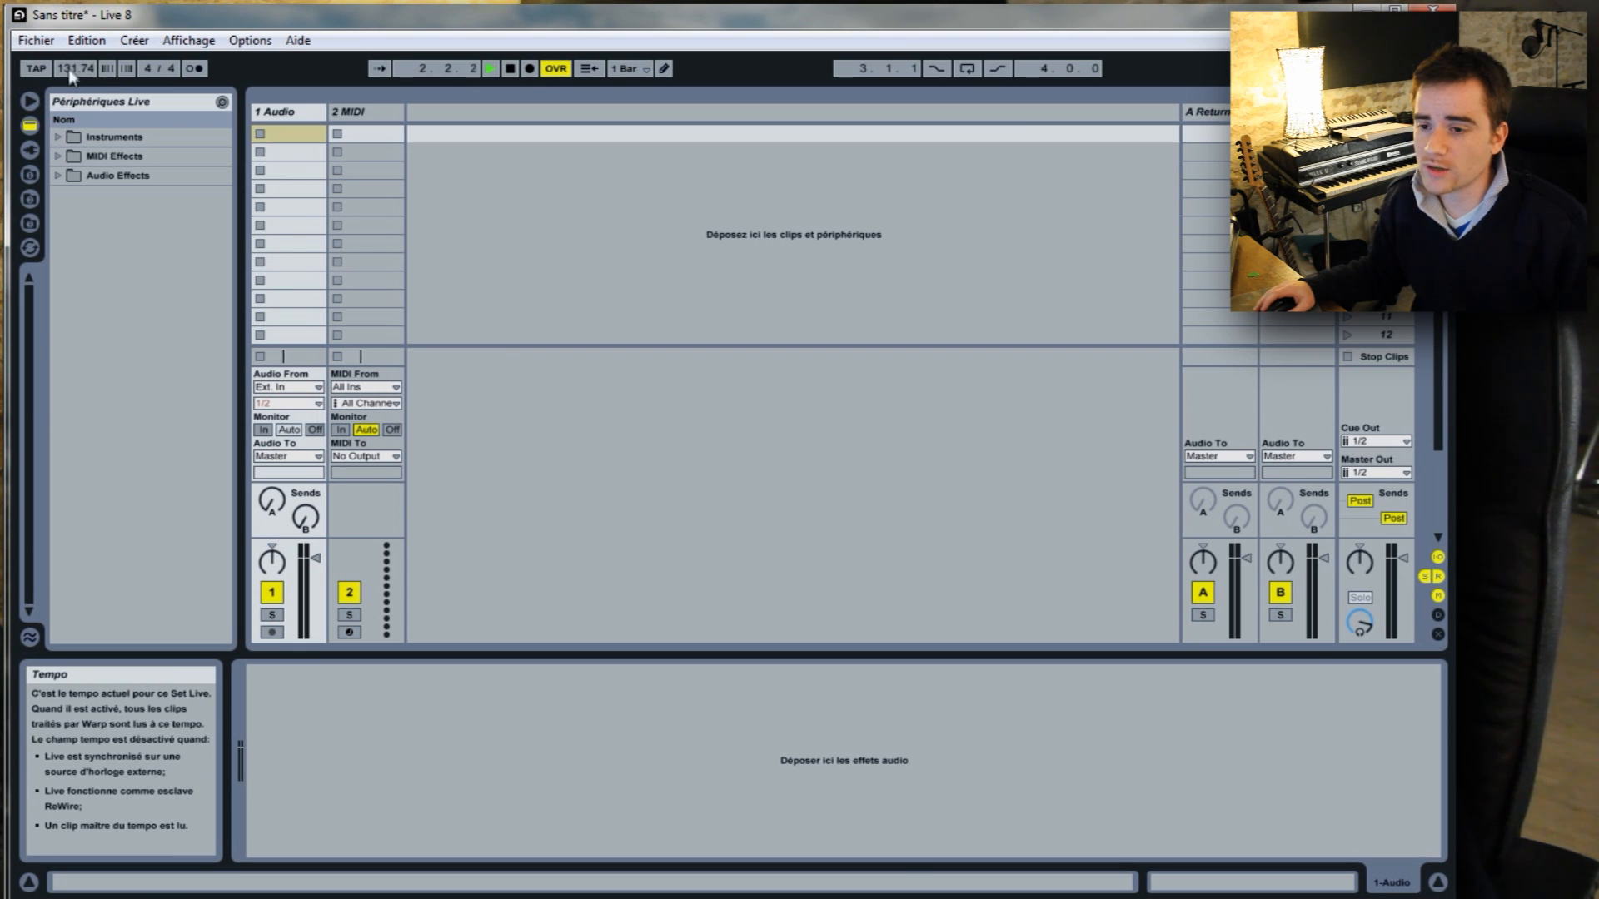
left_click(50, 72)
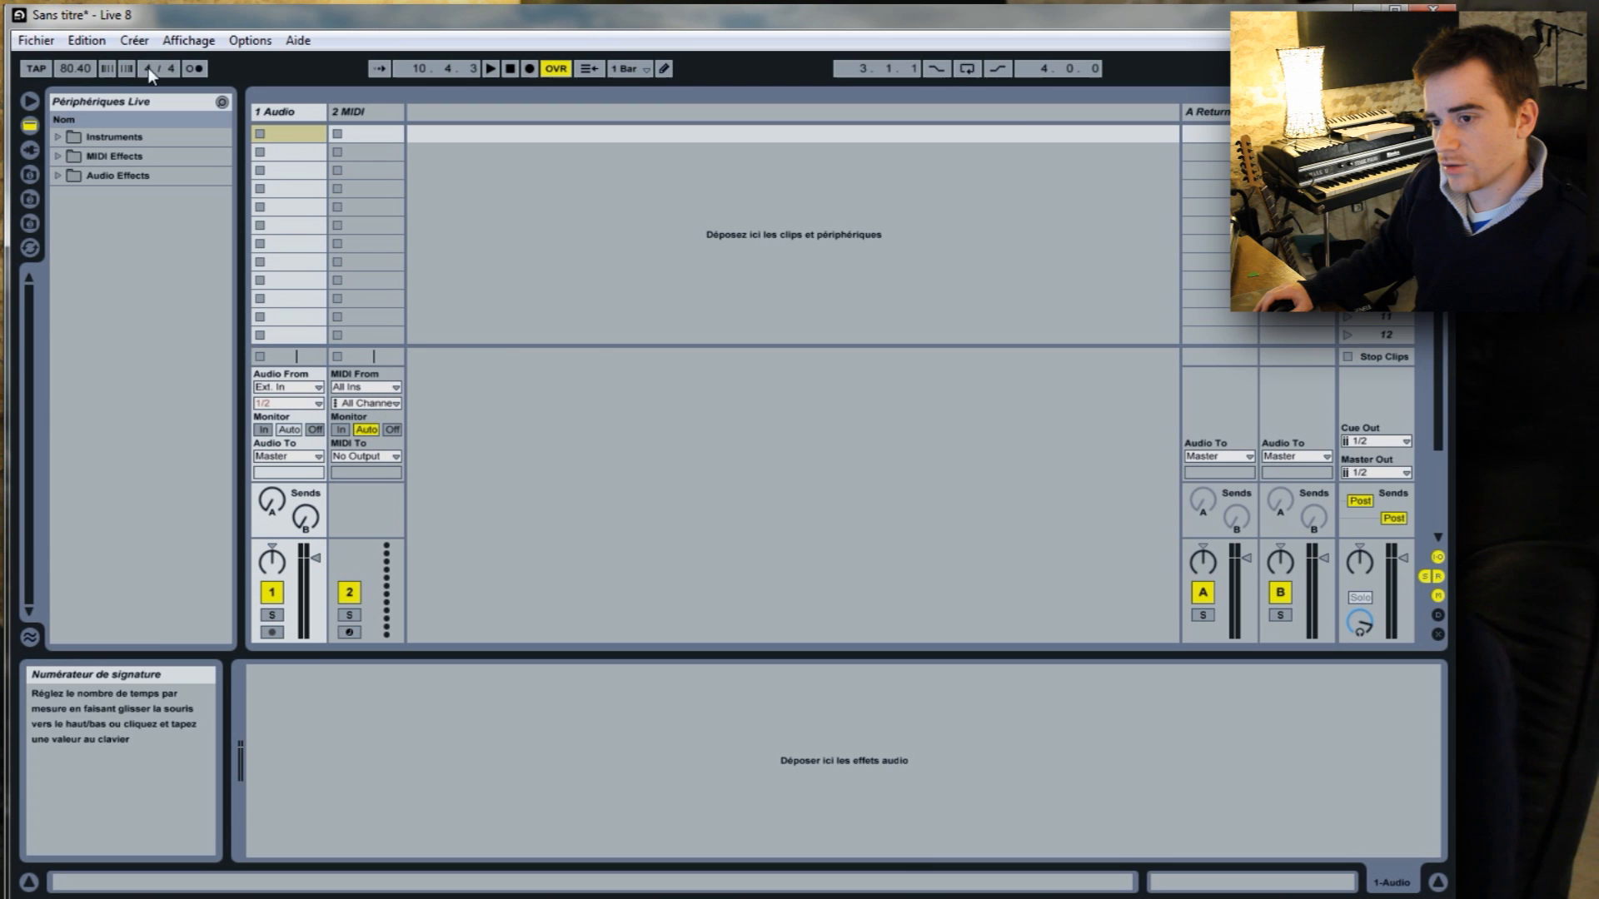
Try a 3/8 time signature, setting the numerator to 3 and the denominator to 8, and restore it to 4/4.
left_click(173, 71)
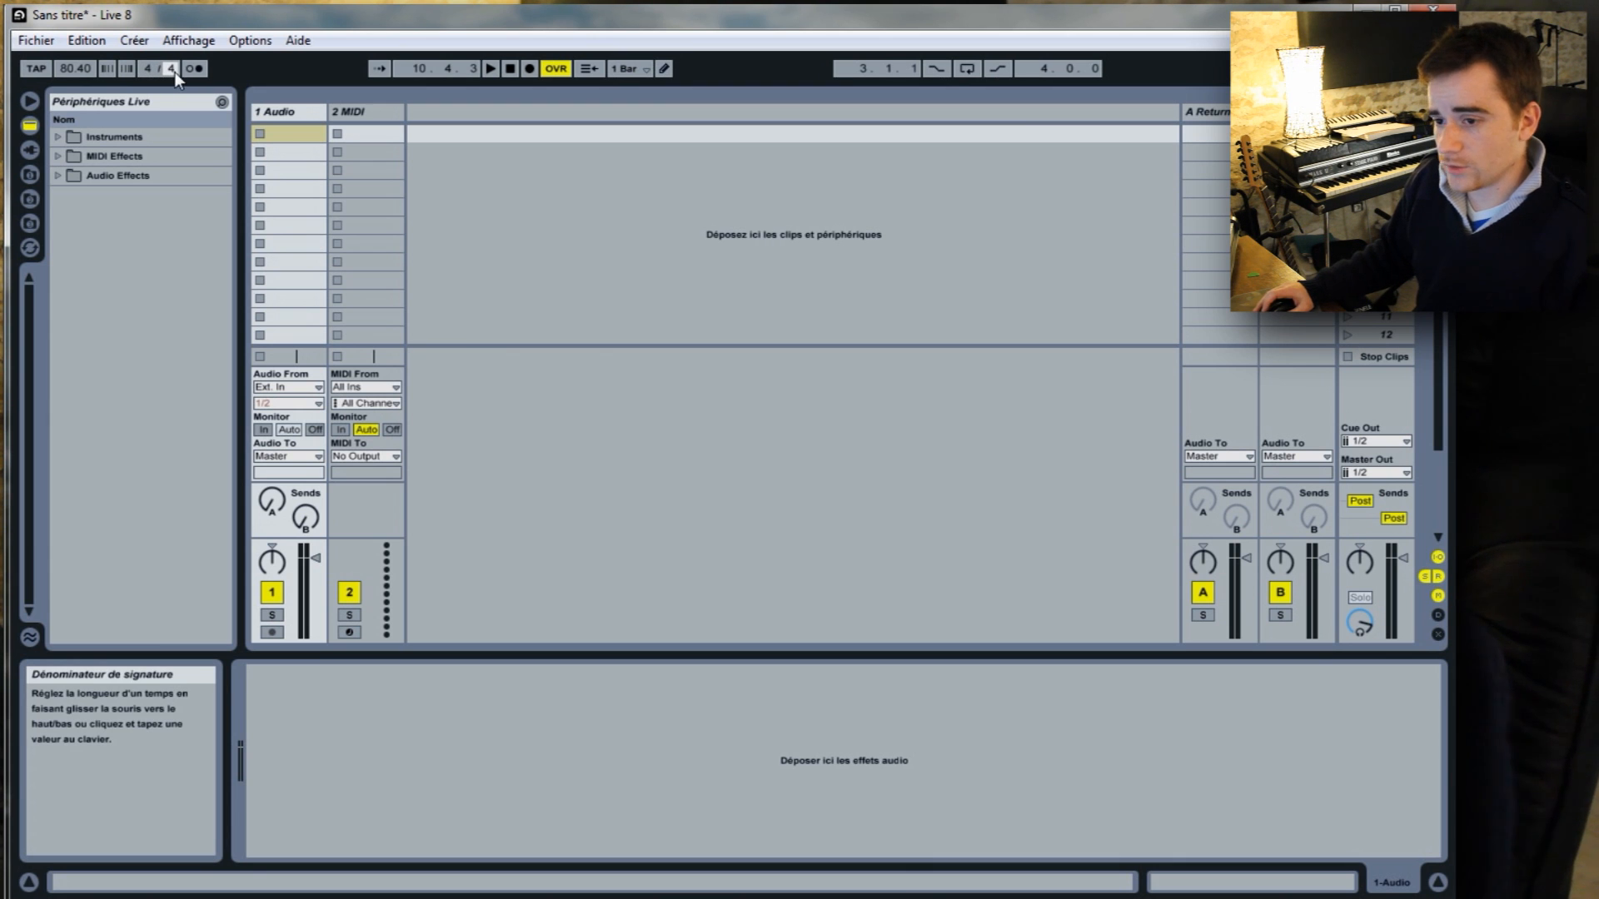
left_click(149, 69)
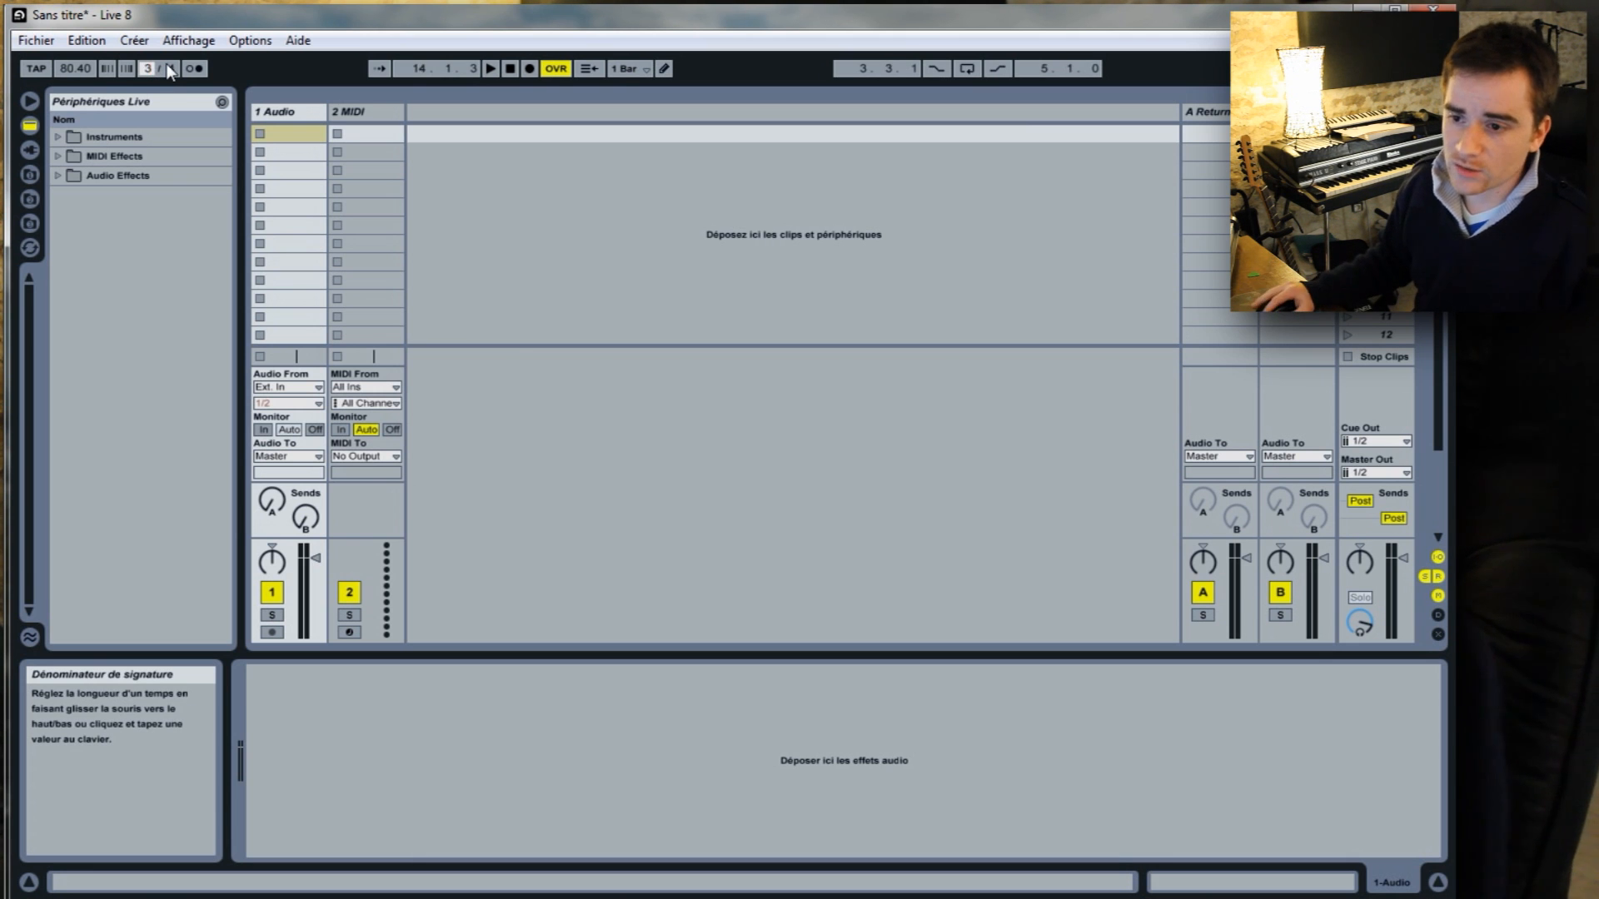
type("3")
key("Return")
left_click(170, 69)
type("8")
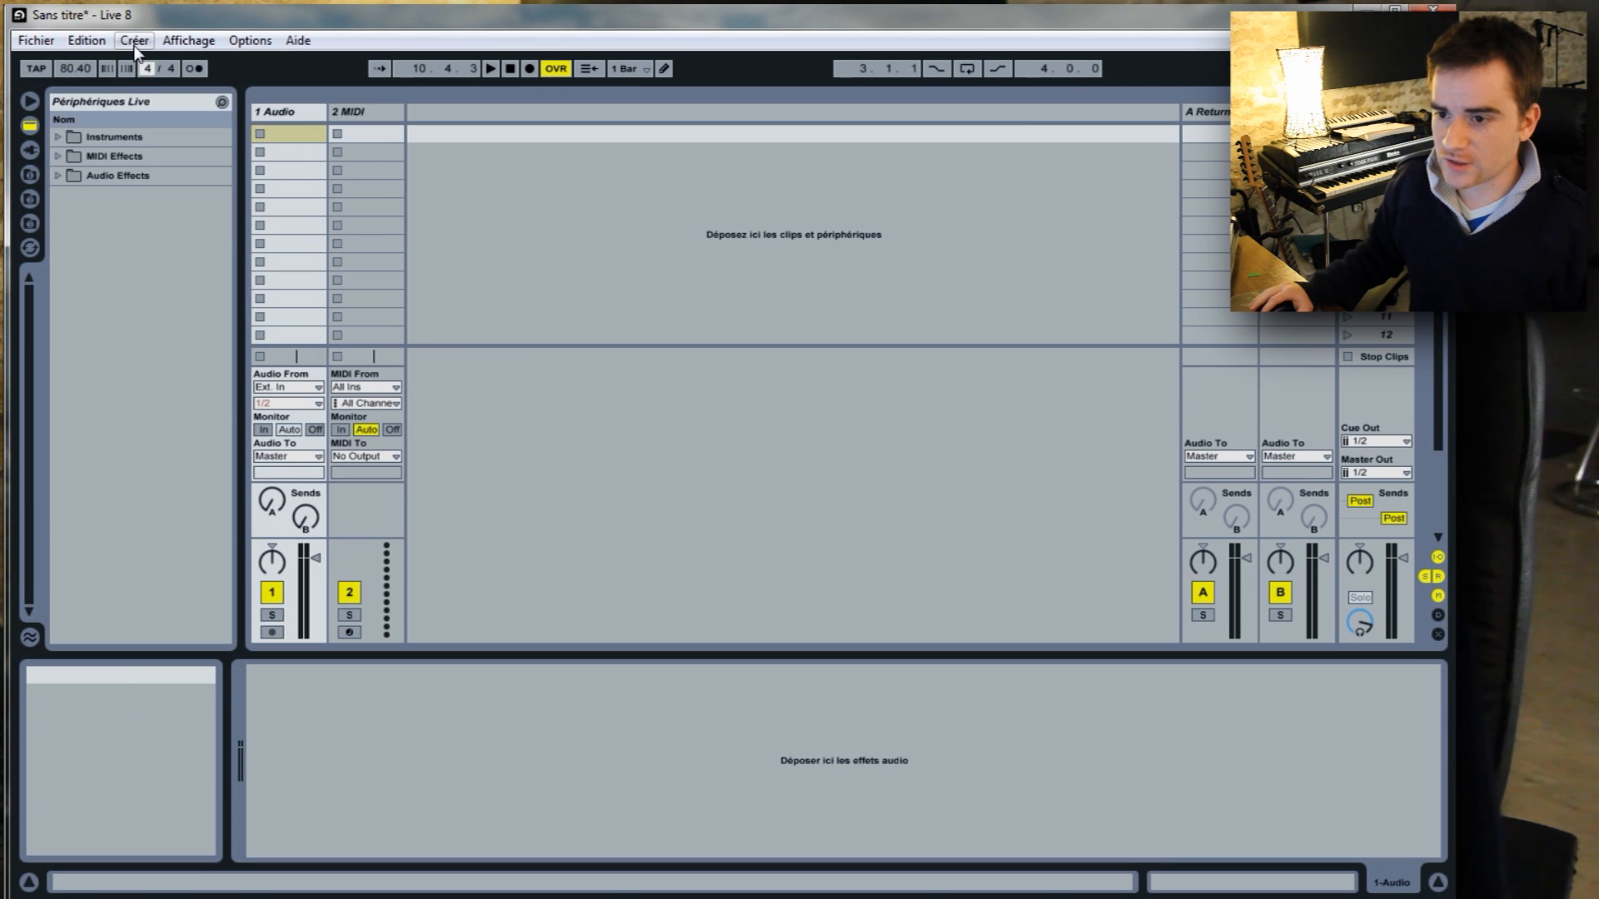
Turn on the metronome and play the set to hear its click.
left_click(192, 68)
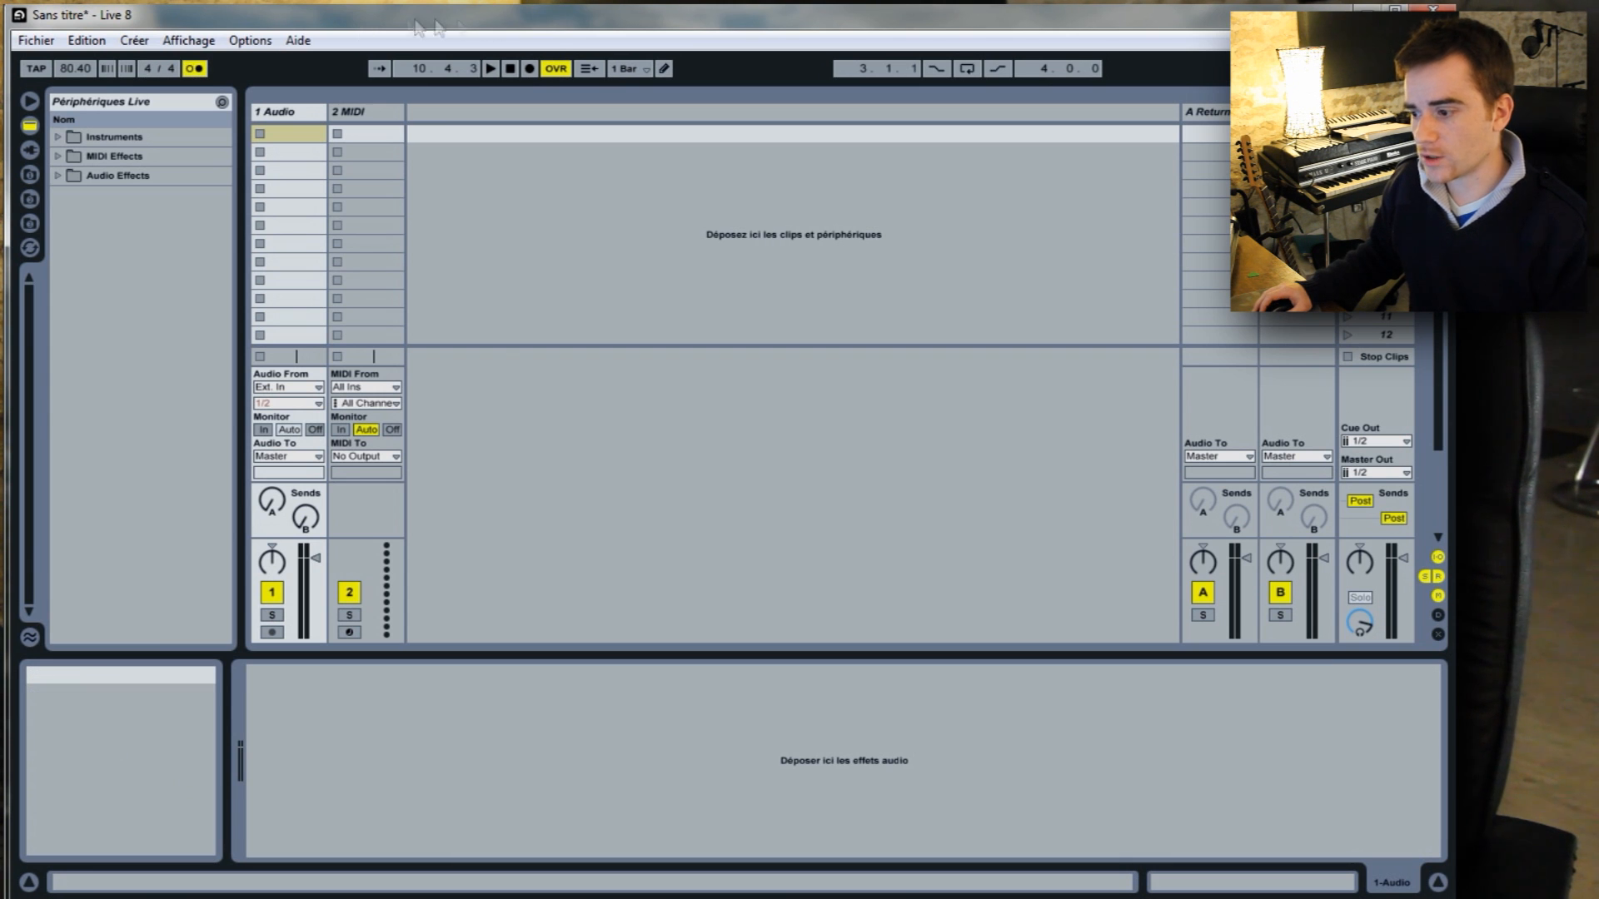
left_click(489, 68)
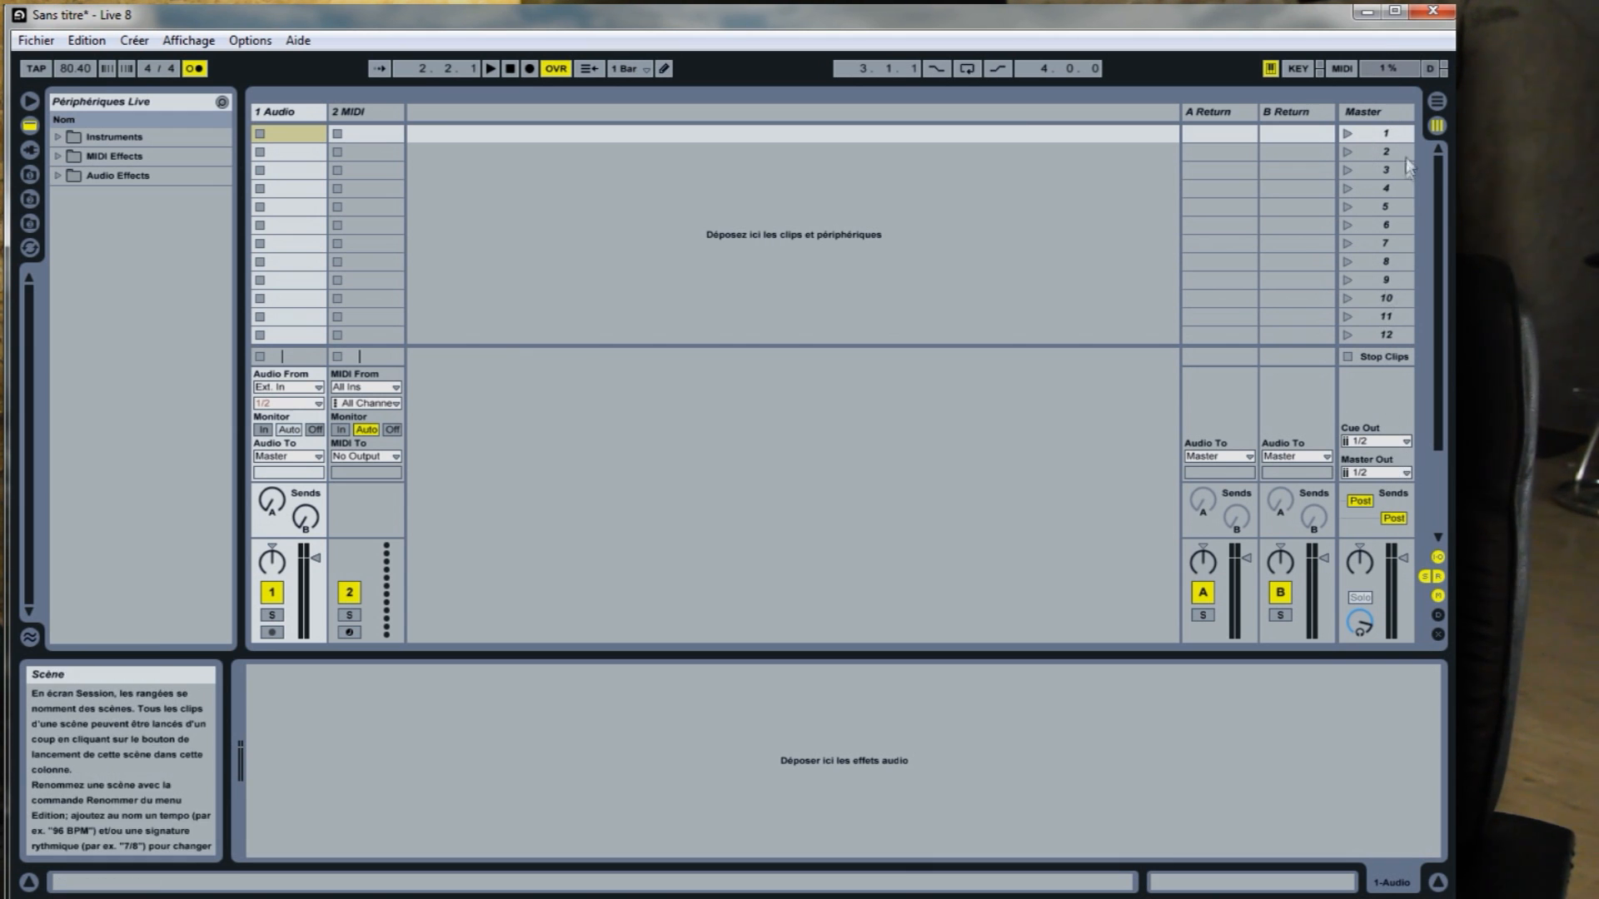
Try routing the master track's Cue Out to output 7 and return it to 1/2.
left_click(1370, 442)
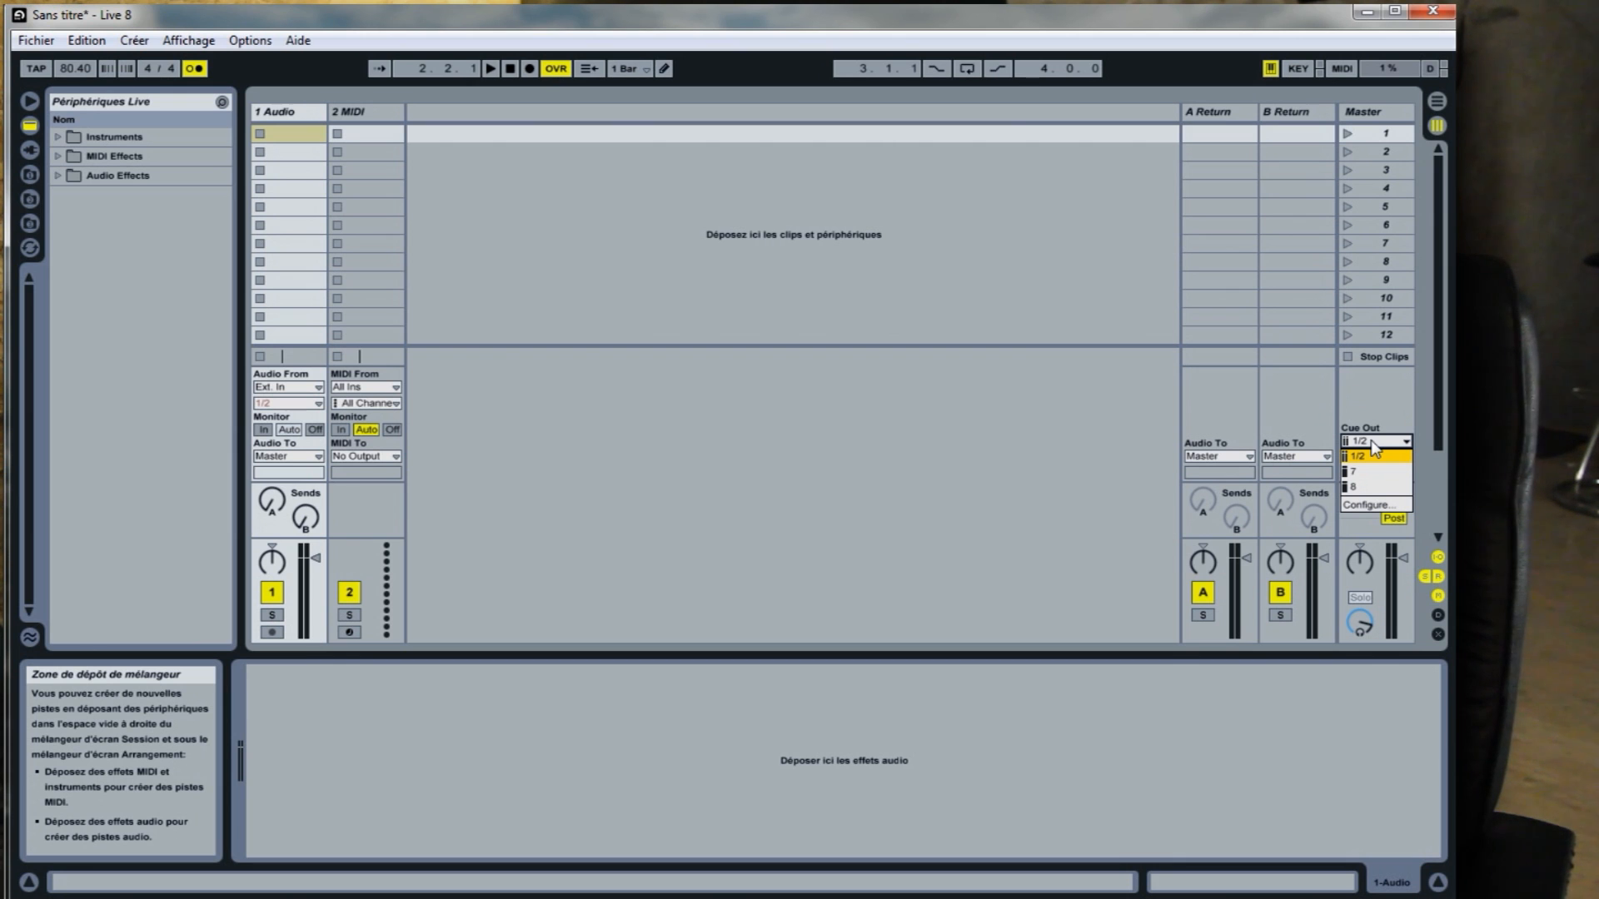
left_click(1371, 471)
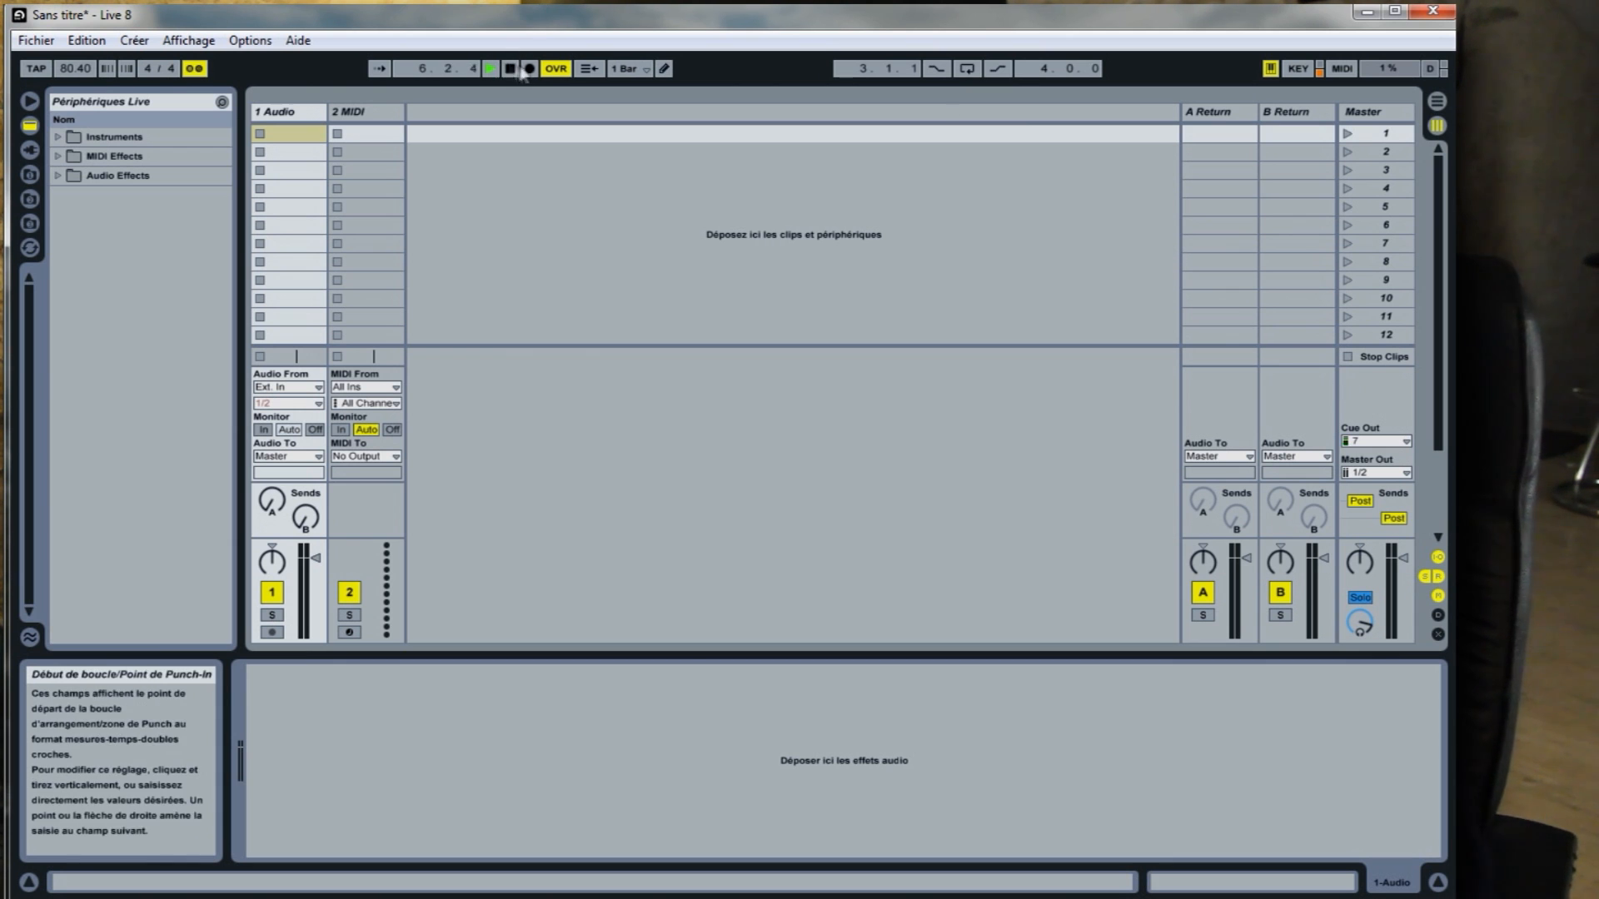
left_click(1381, 441)
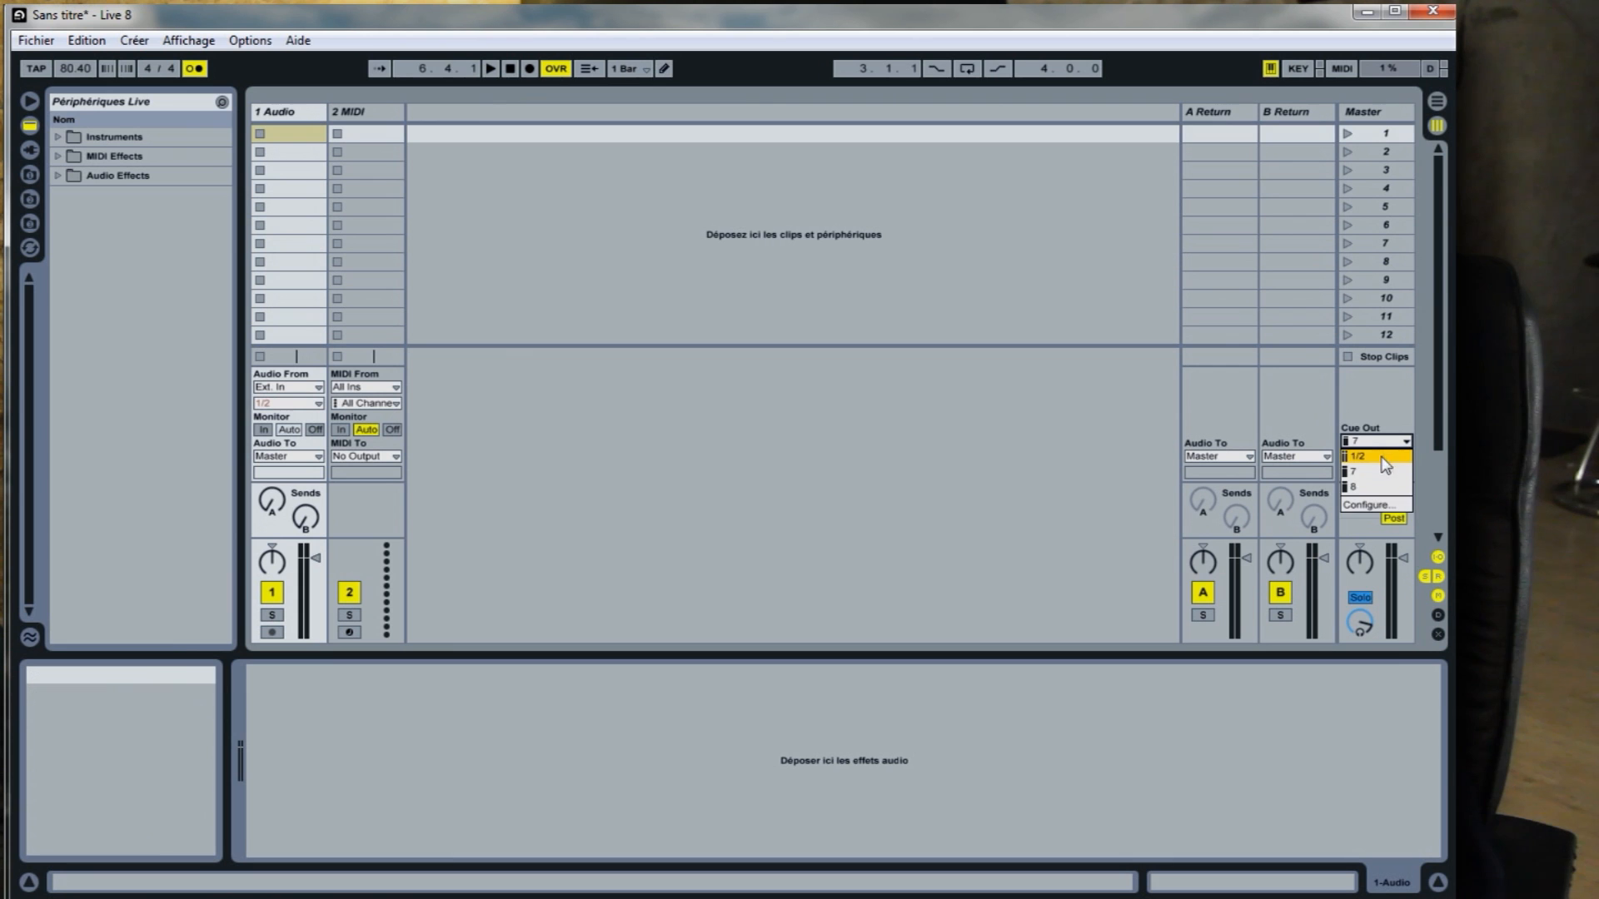
left_click(1386, 457)
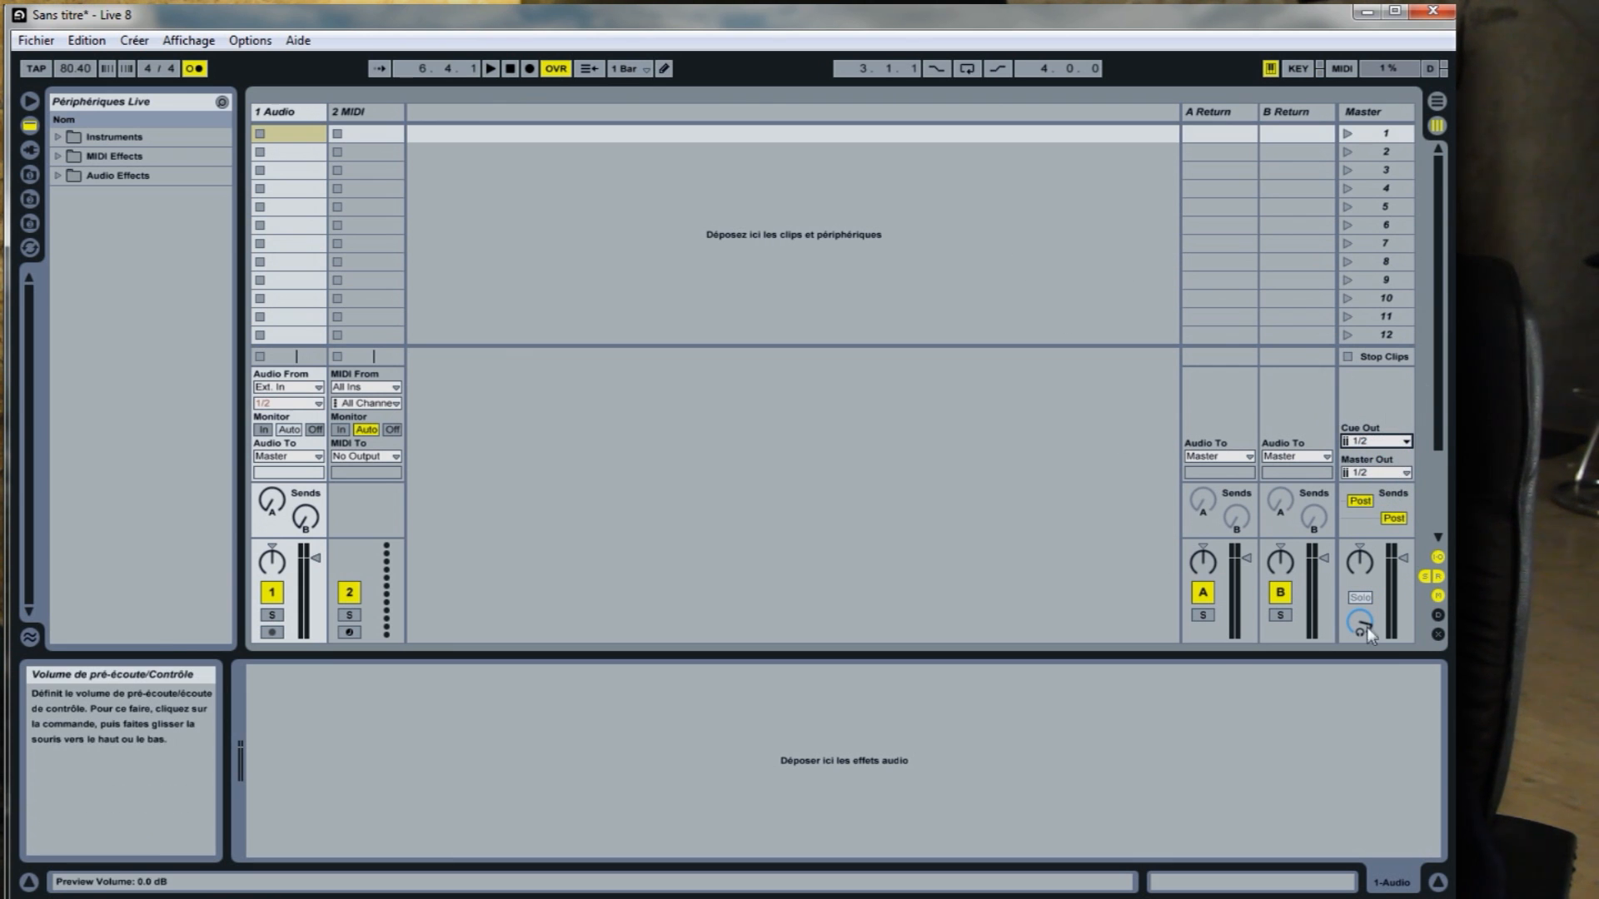
Adjust the master track's preview/cue volume while the metronome plays.
mouse_move(1359, 624)
left_mouse_down()
mouse_move(1359, 650)
mouse_move(1358, 633)
left_mouse_up()
left_click(491, 69)
mouse_move(1359, 620)
left_mouse_down()
mouse_move(1359, 658)
mouse_move(1359, 605)
left_mouse_up()
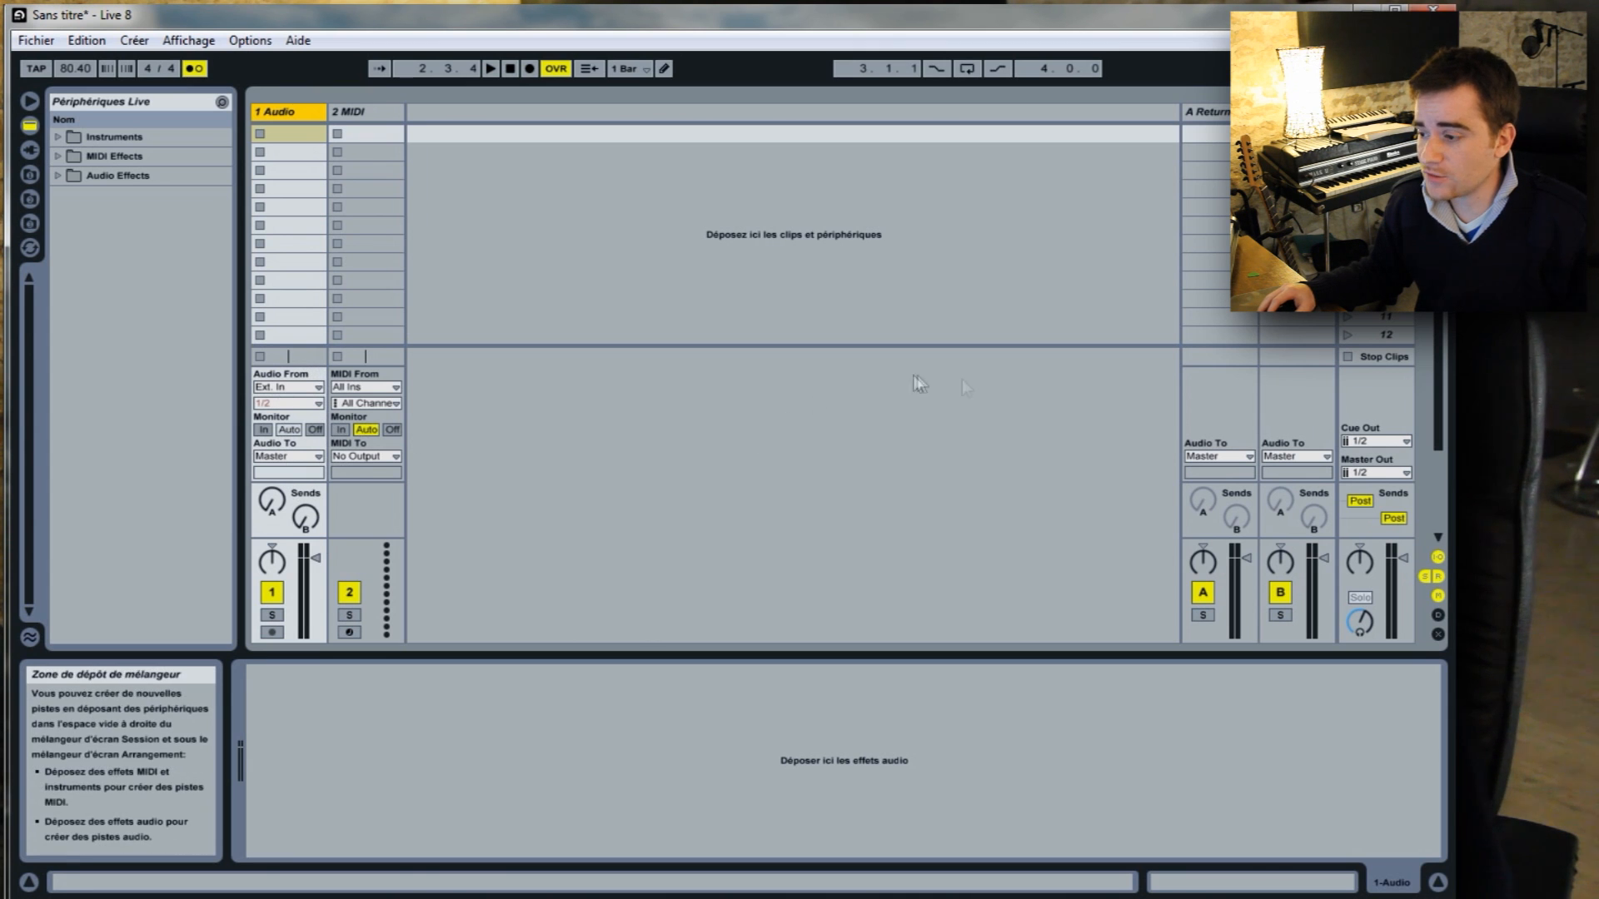
Hide and show the mixer's In/Out section again, and select the MIDI track and the audio track in turn to compare them.
left_click(1438, 557)
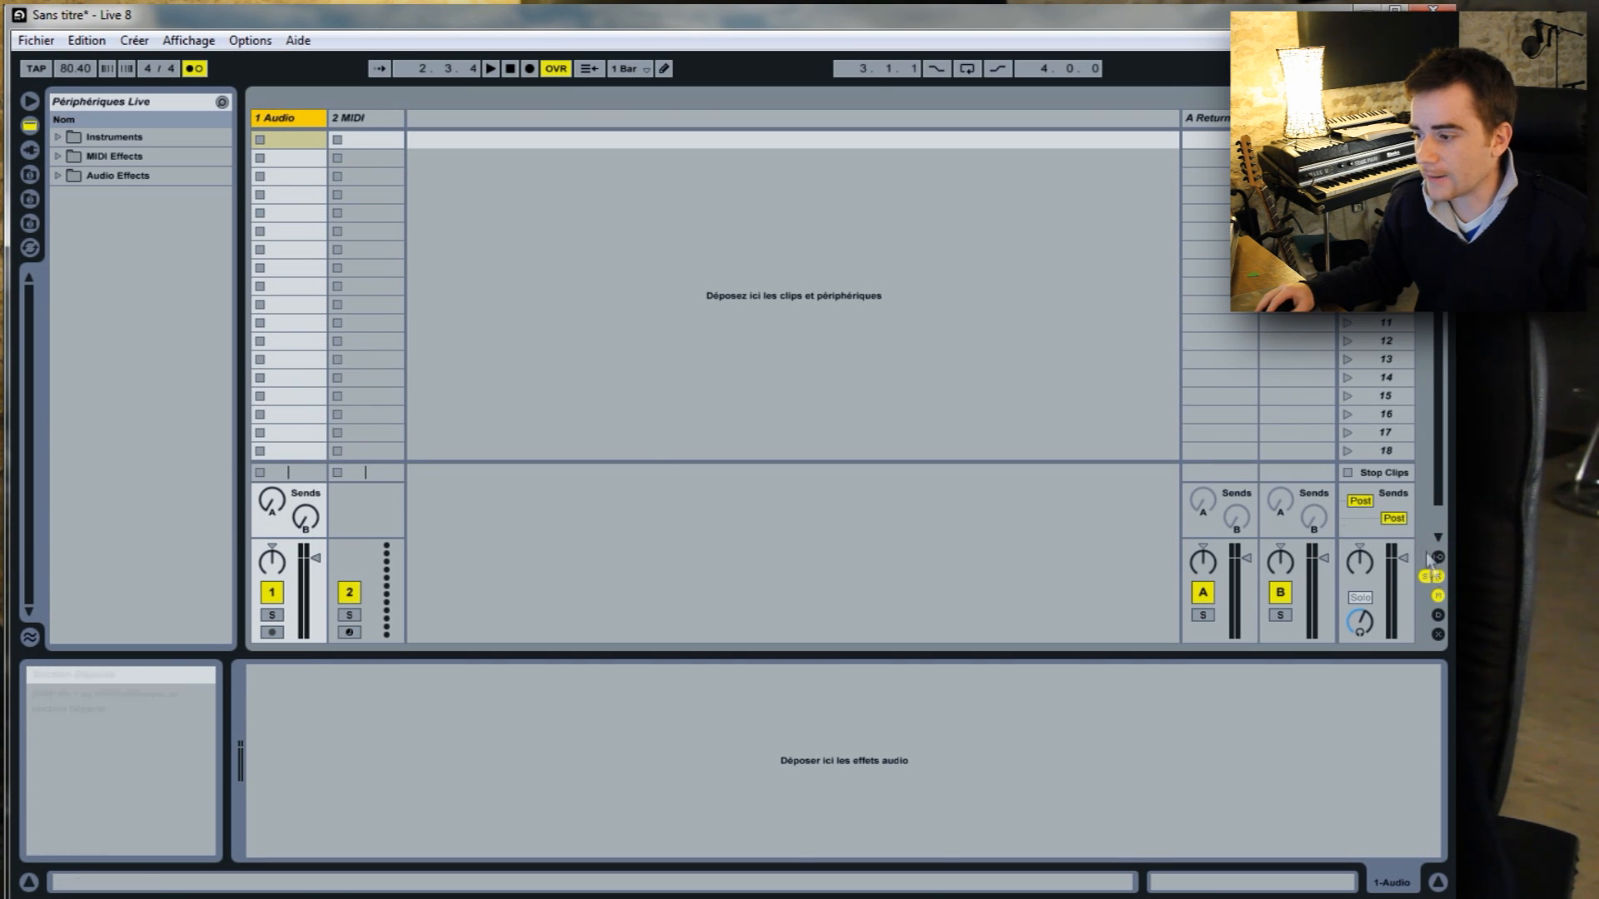
left_click(1438, 557)
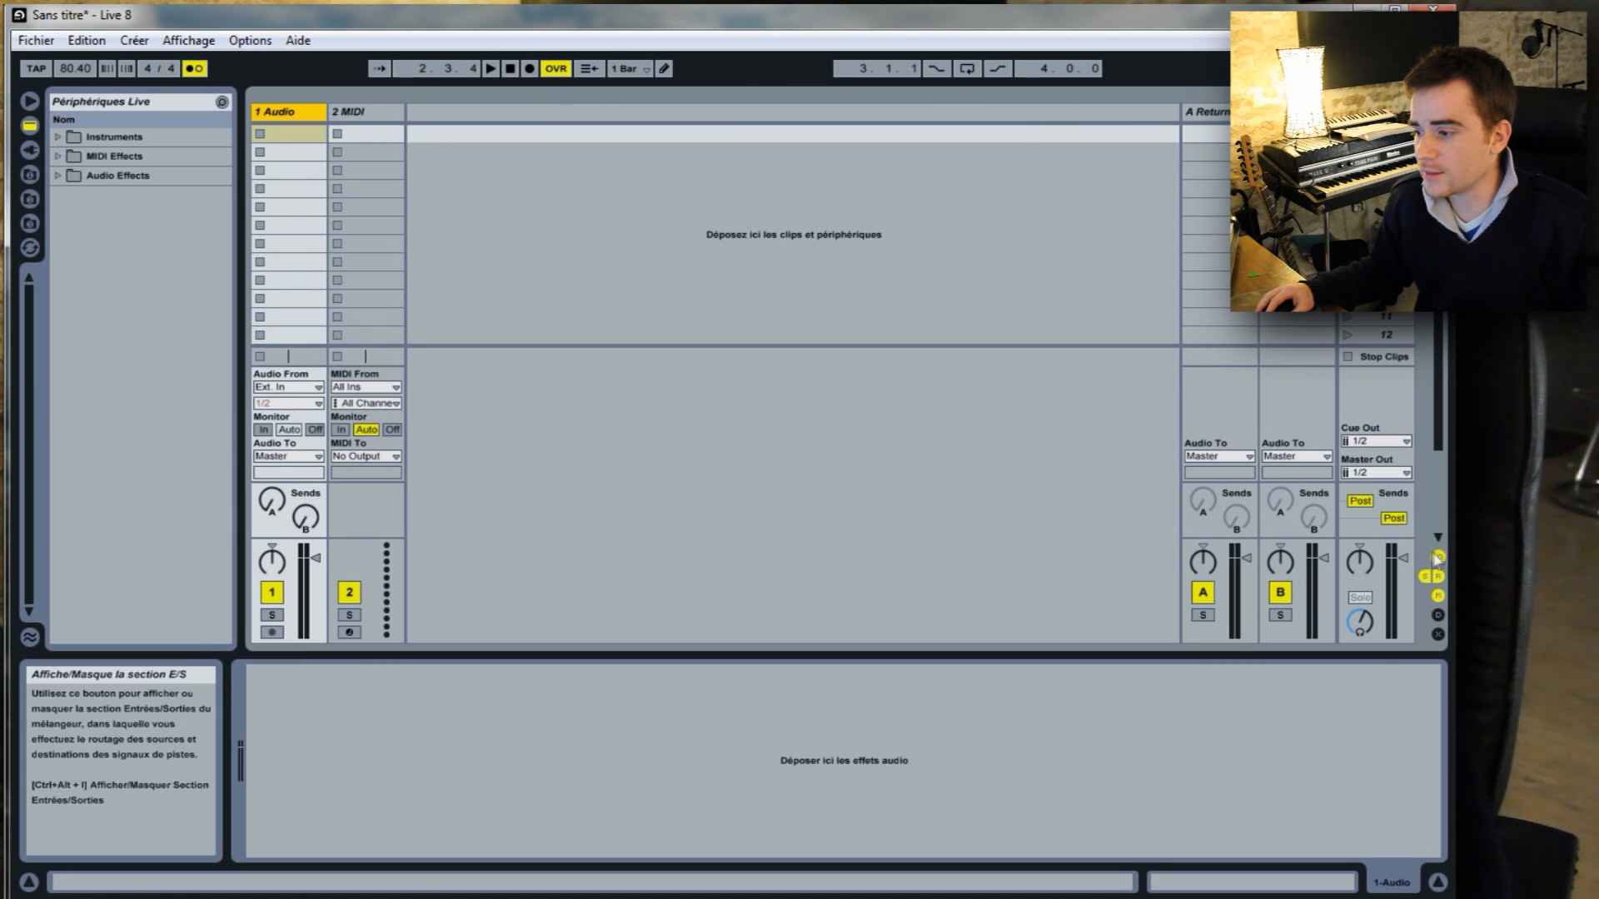
left_click(370, 113)
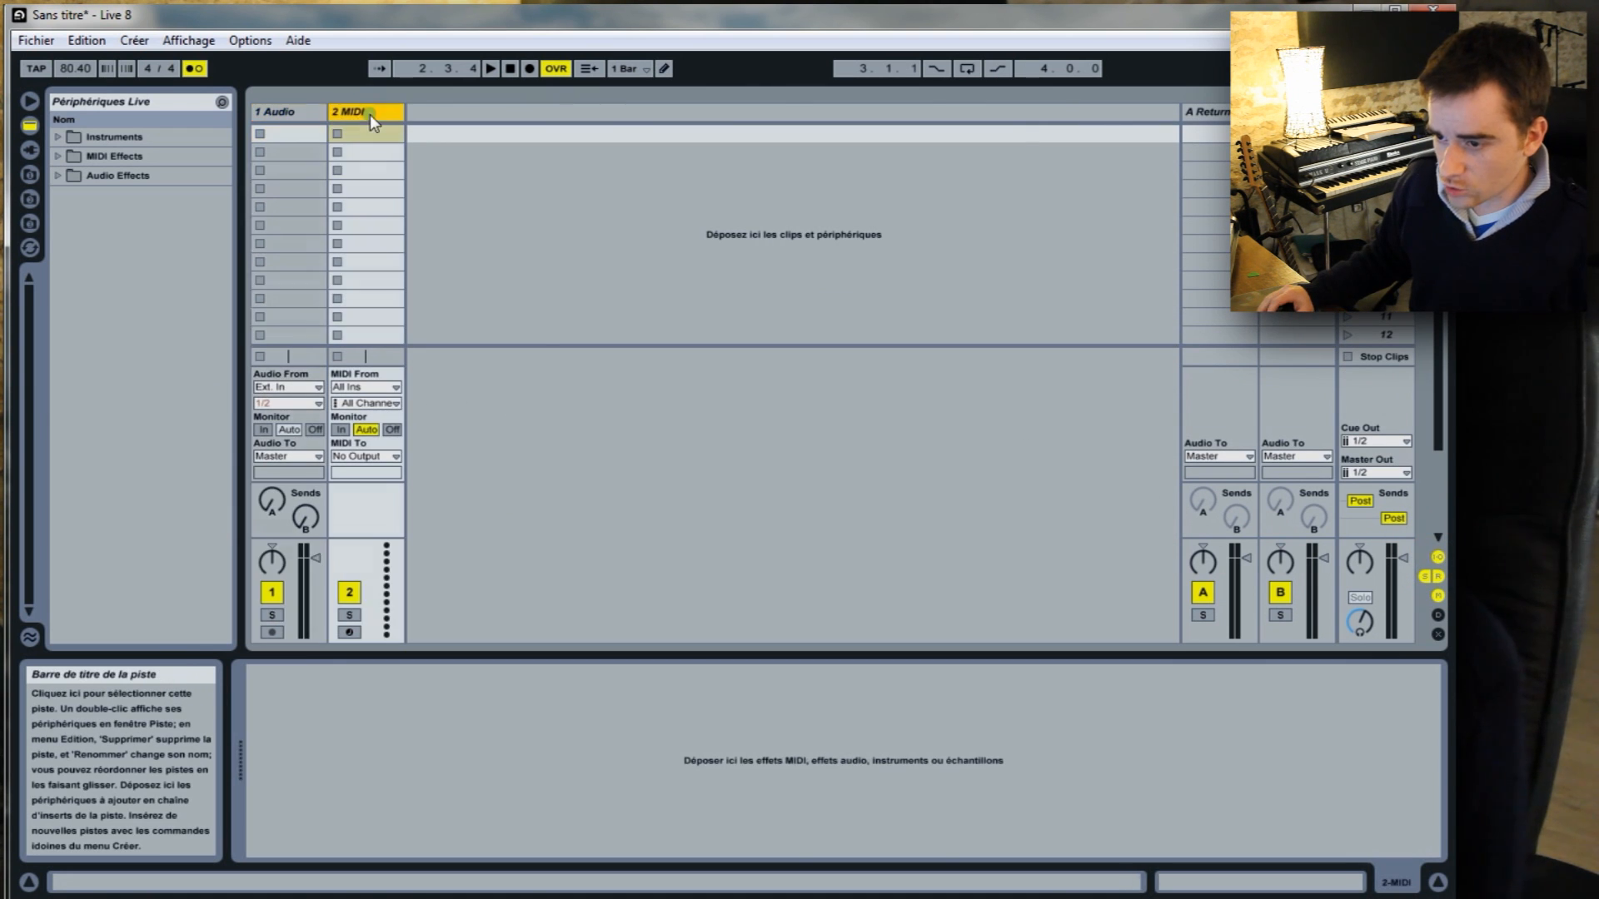
left_click(319, 114)
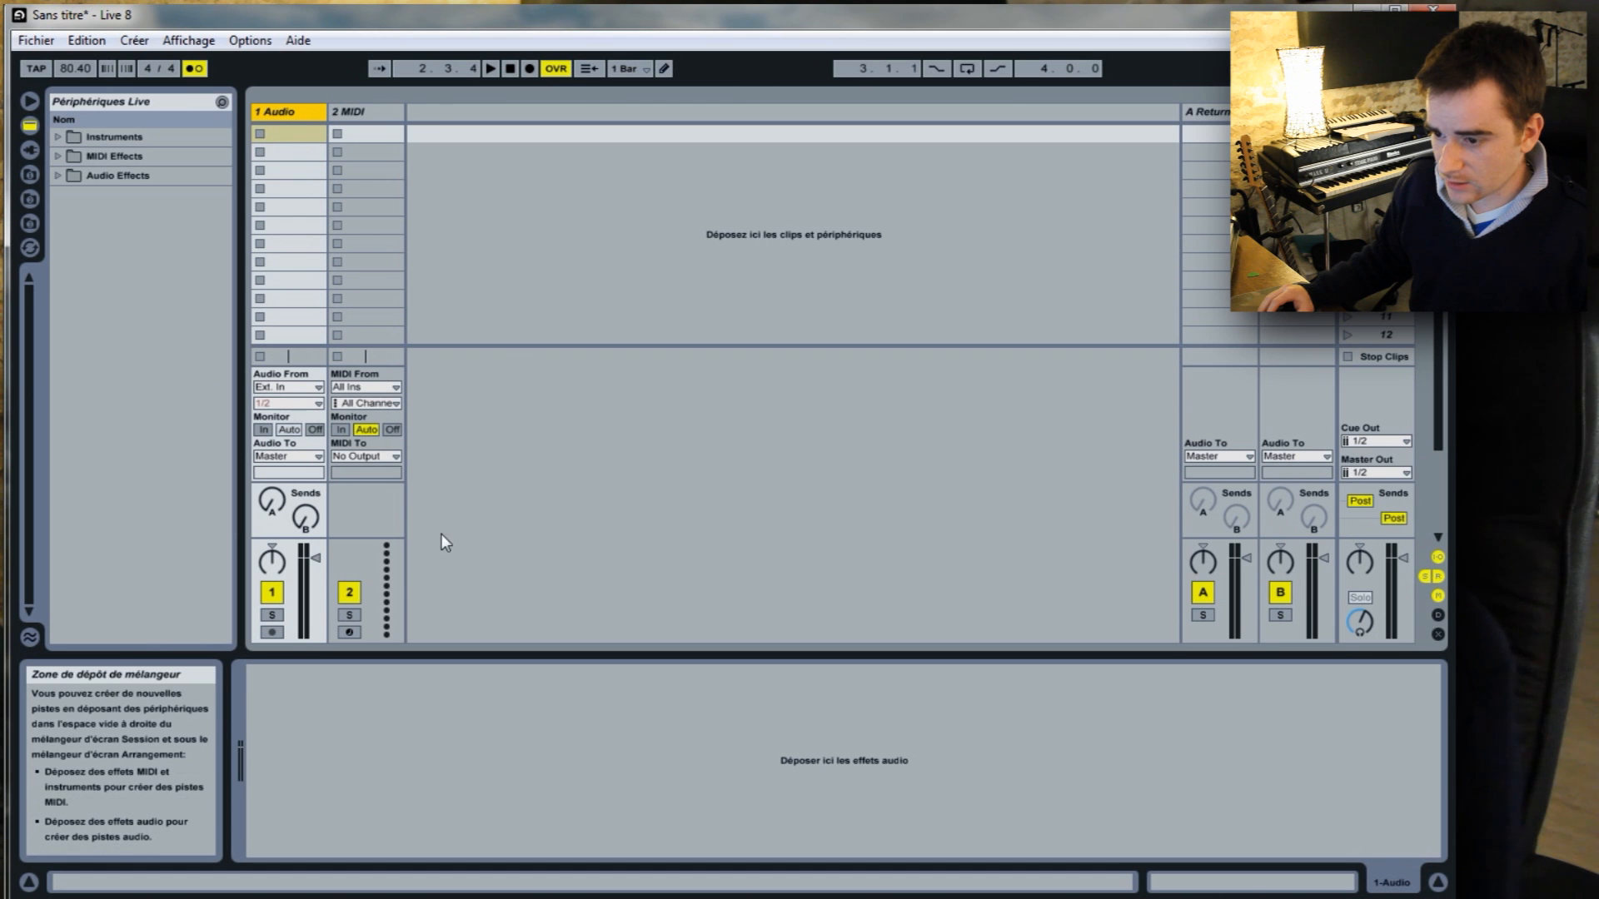
Set the audio track's input to Ext. In, channel 11.
left_click(317, 386)
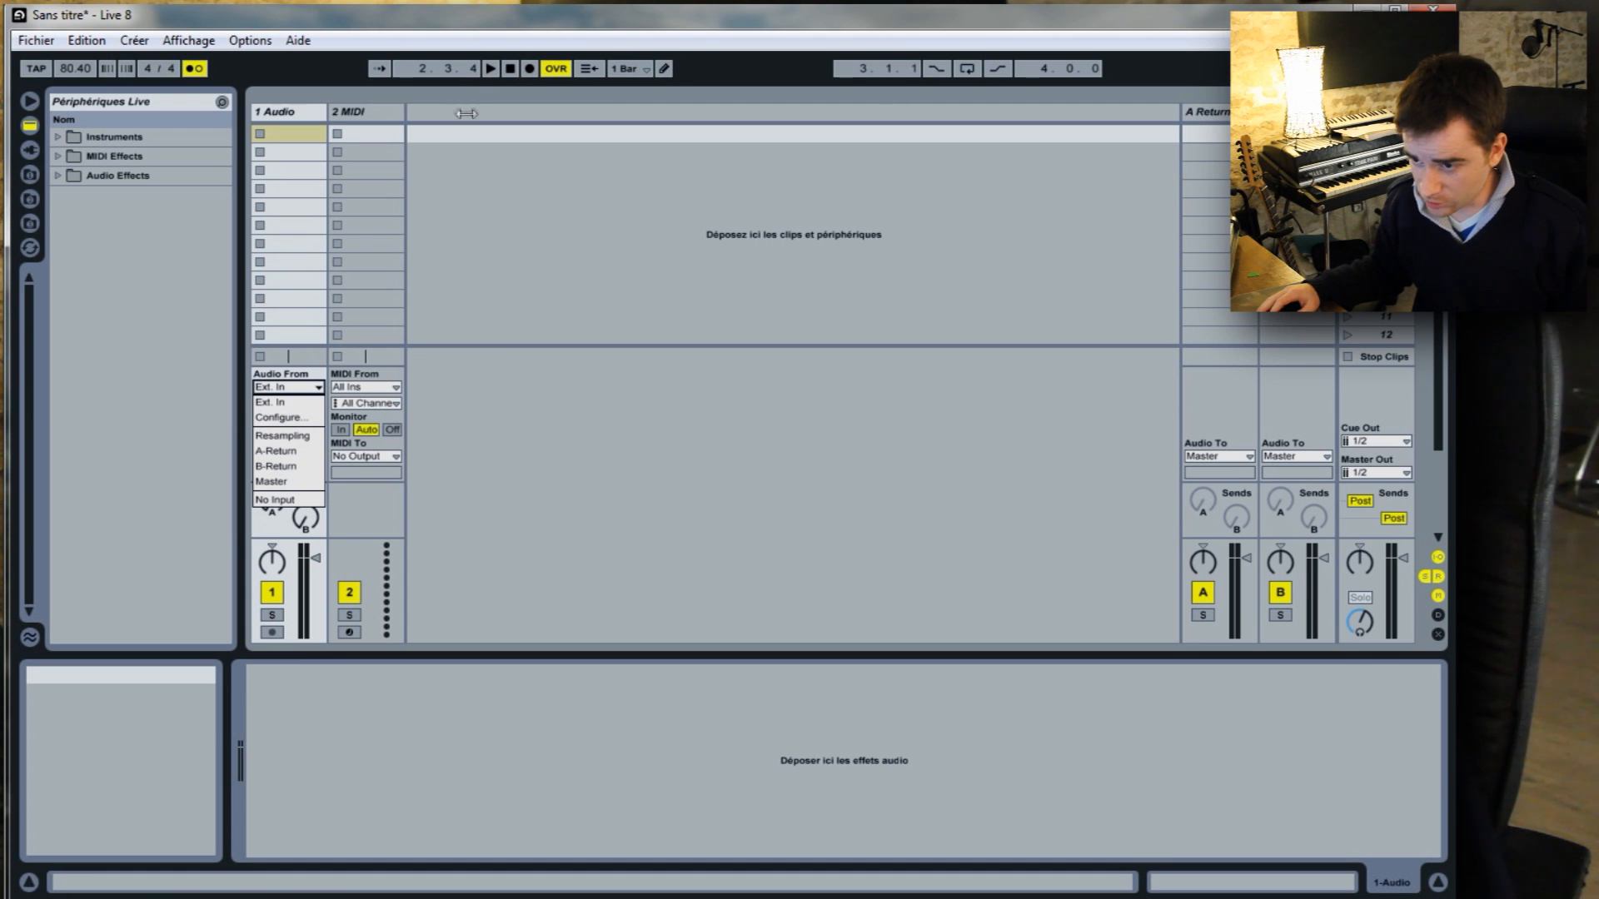
left_click(318, 387)
left_click(318, 388)
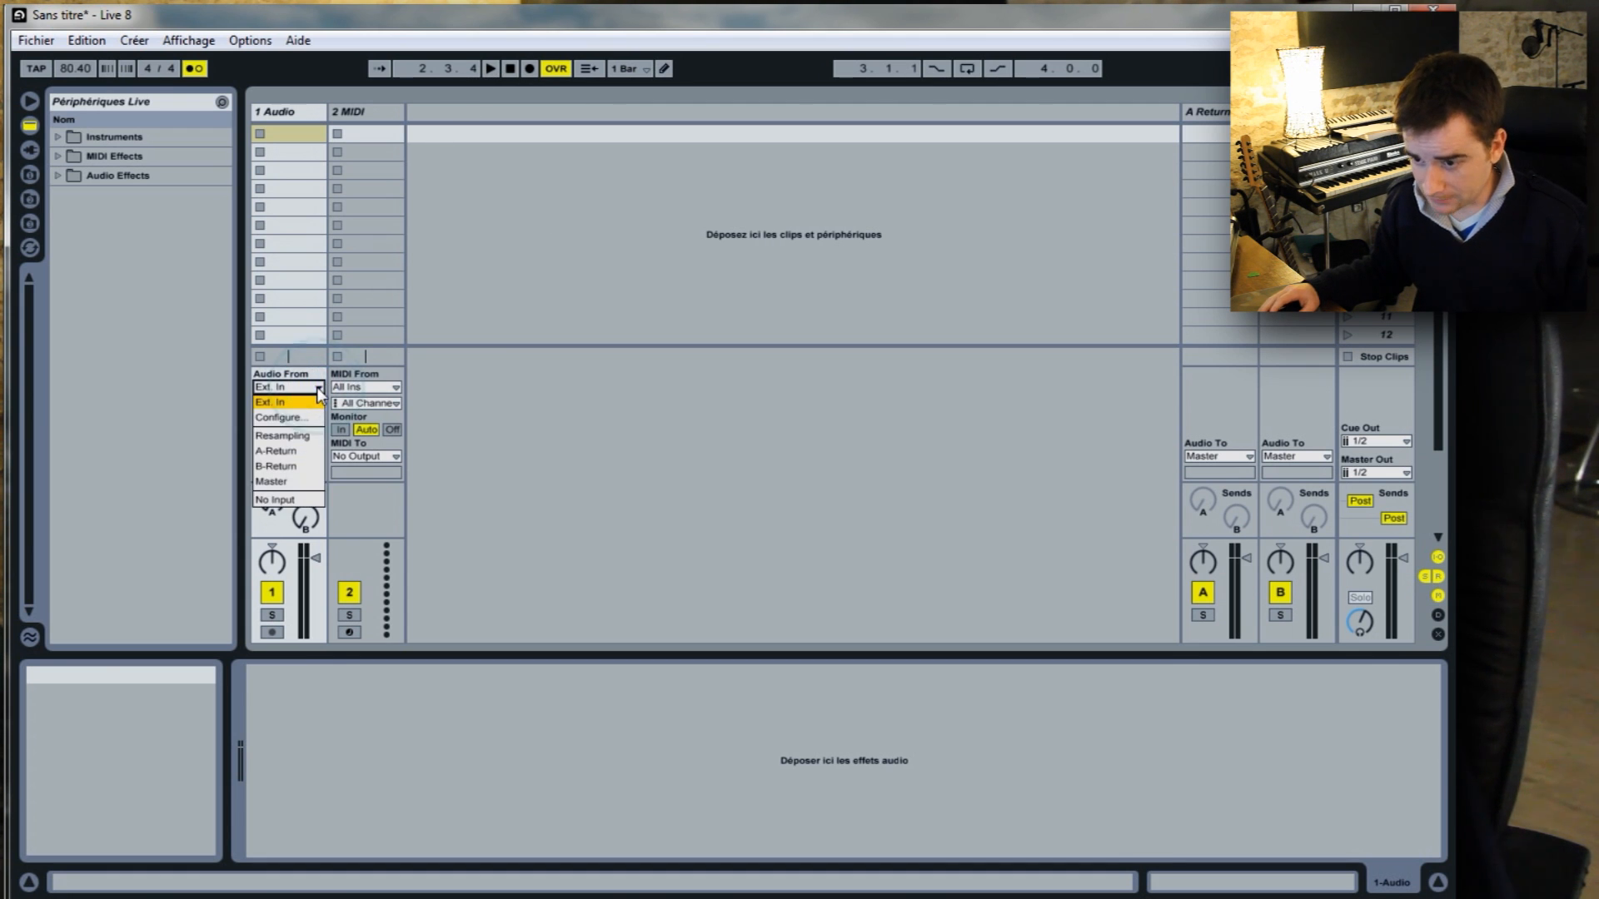
left_click(302, 403)
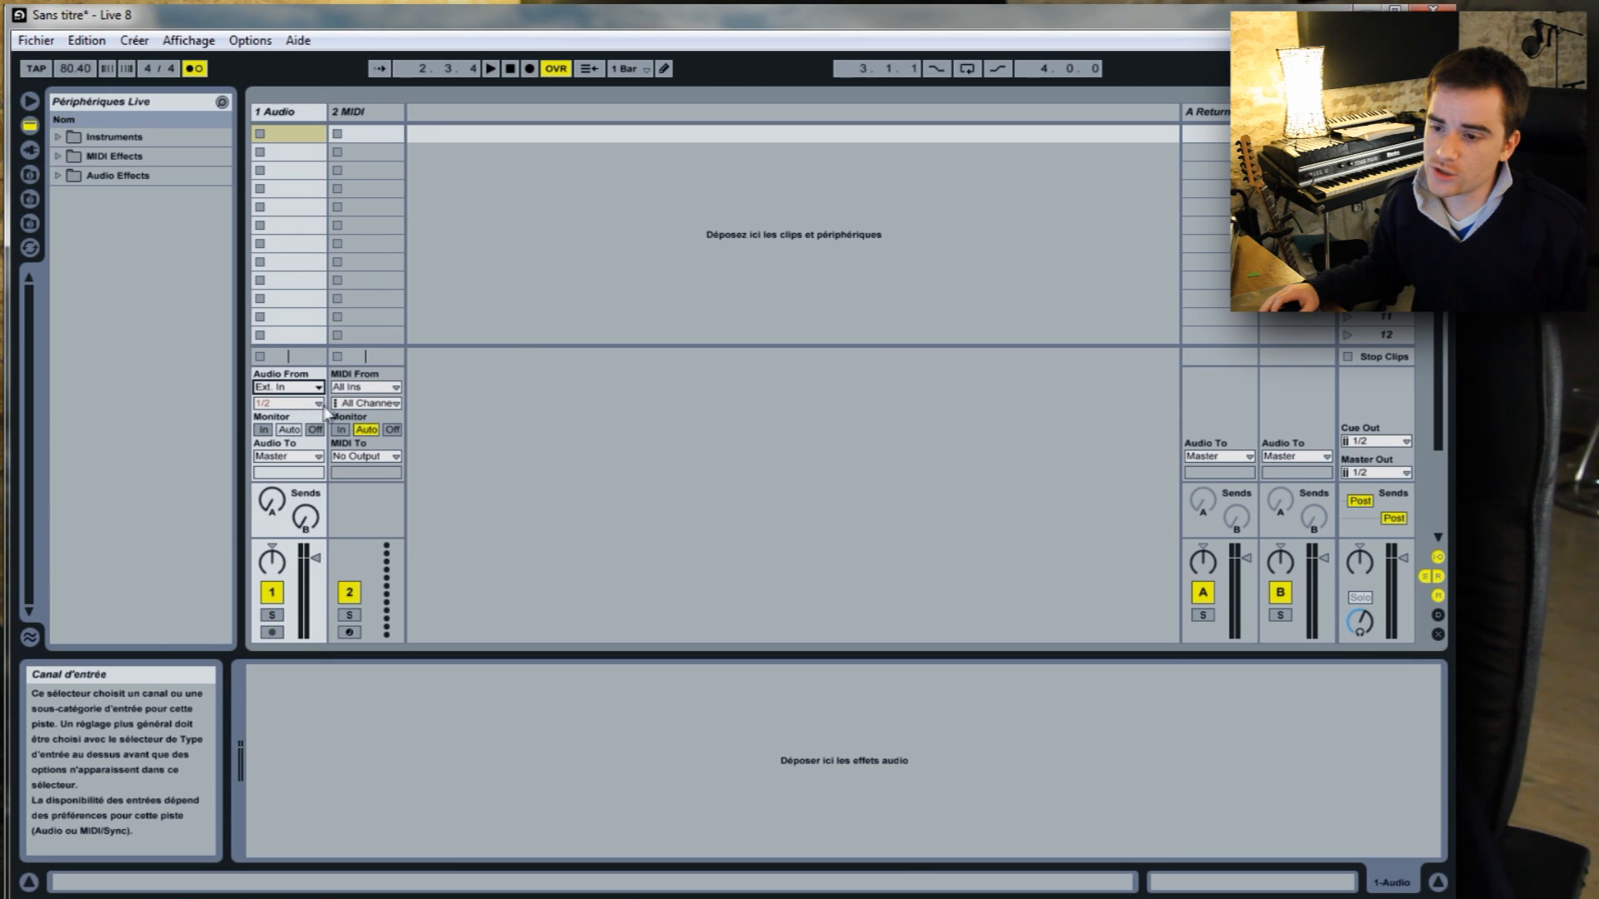
left_click(318, 403)
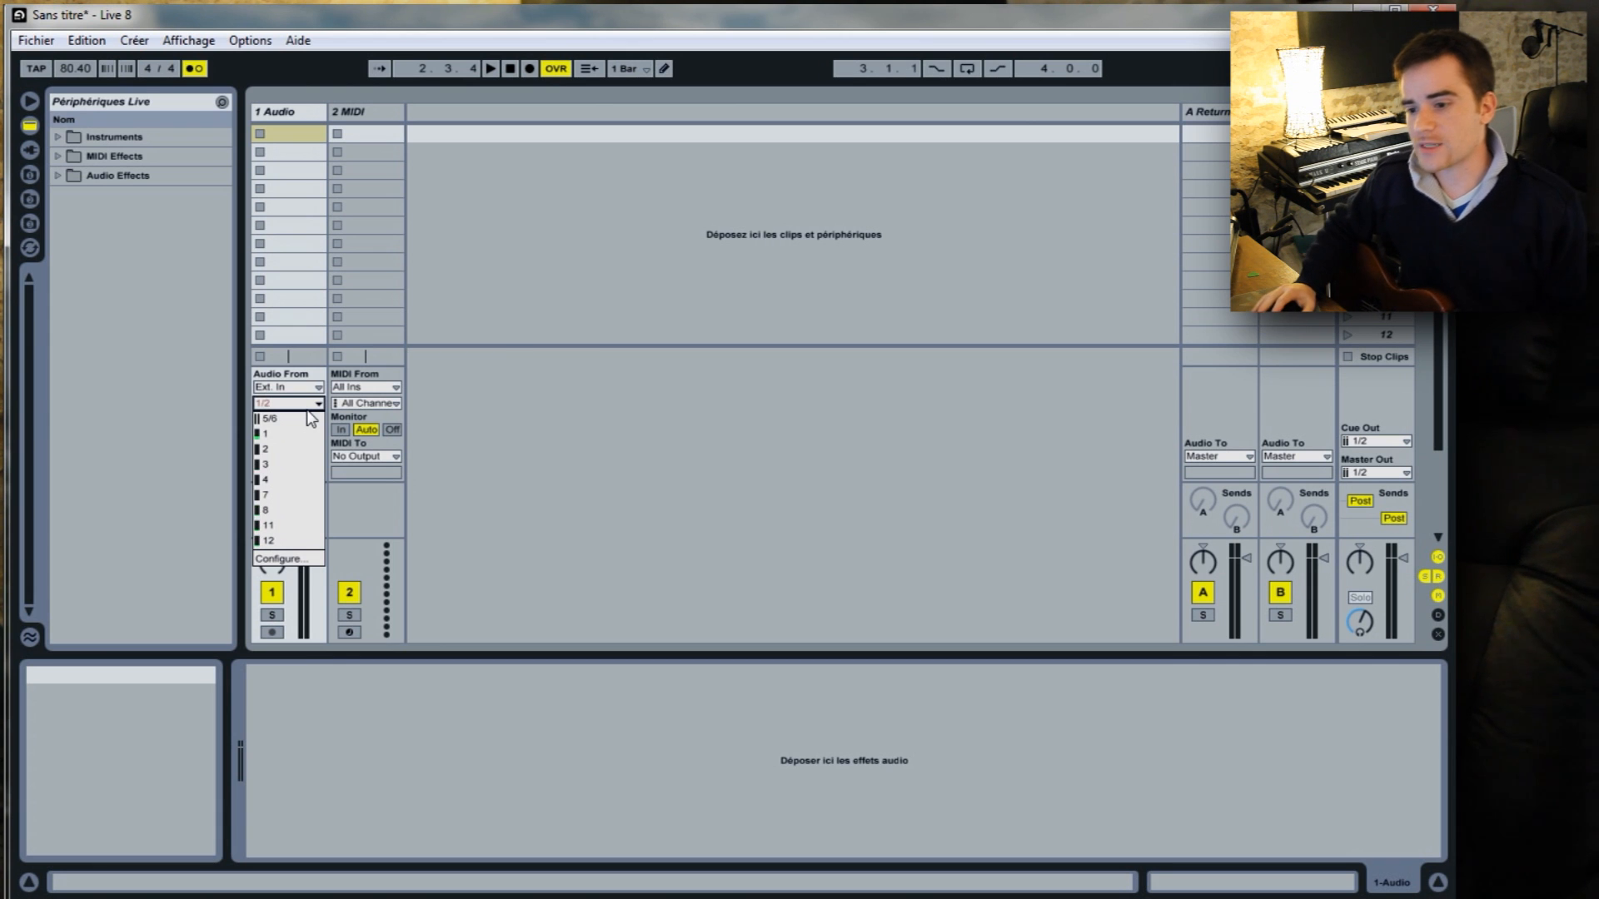
left_click(287, 527)
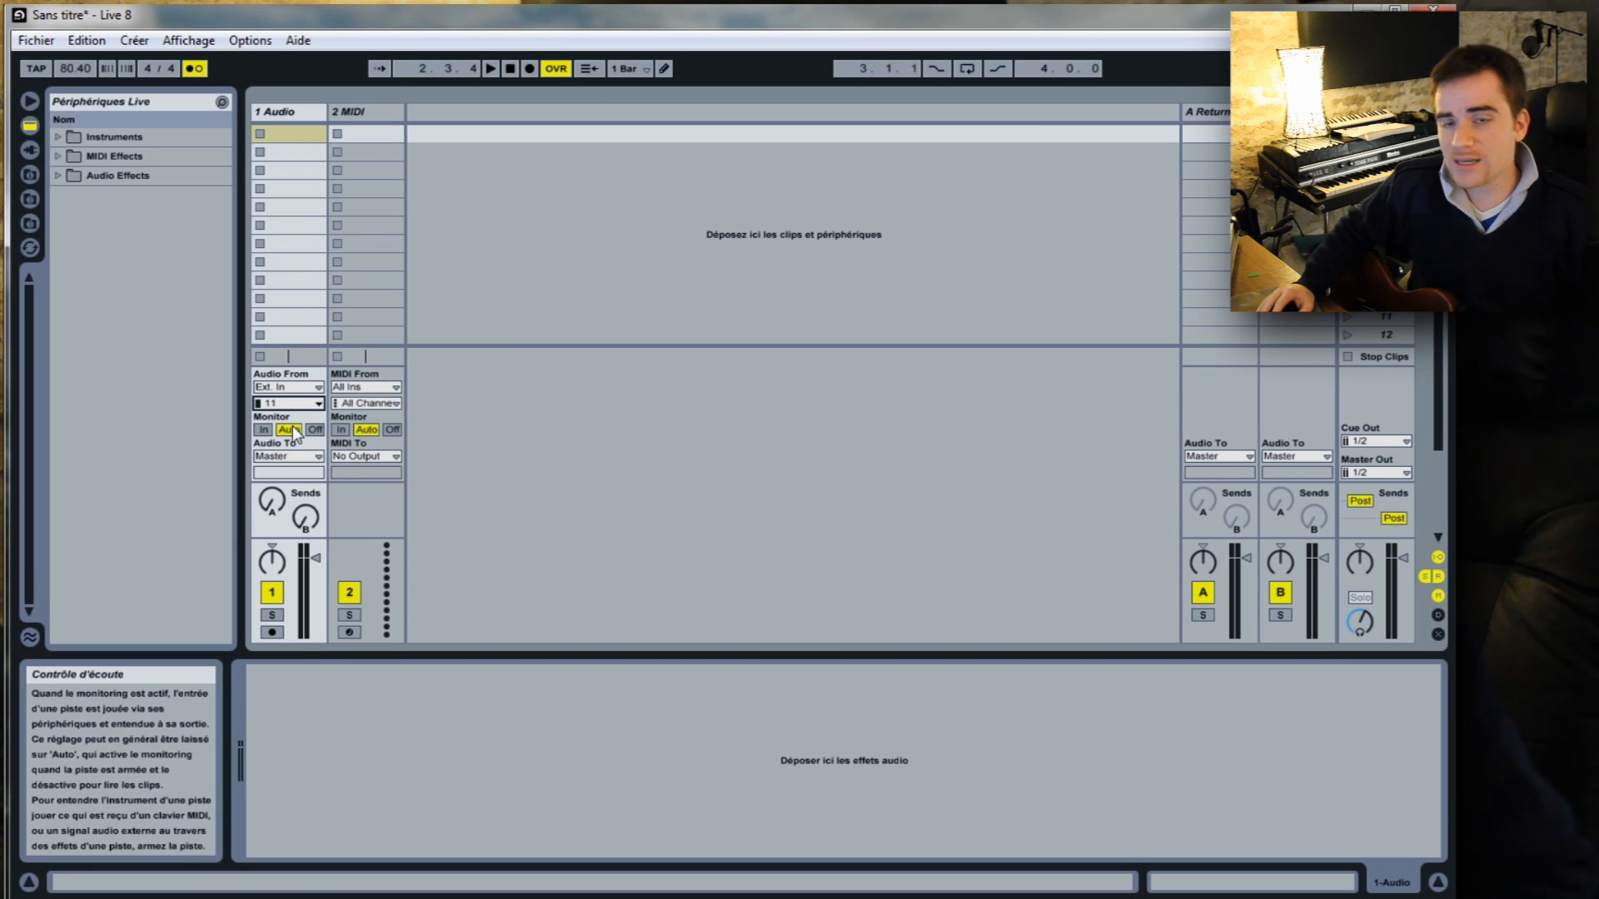
Toggle the audio track's record arming to compare its clip slots, leaving the track armed.
left_click(272, 631)
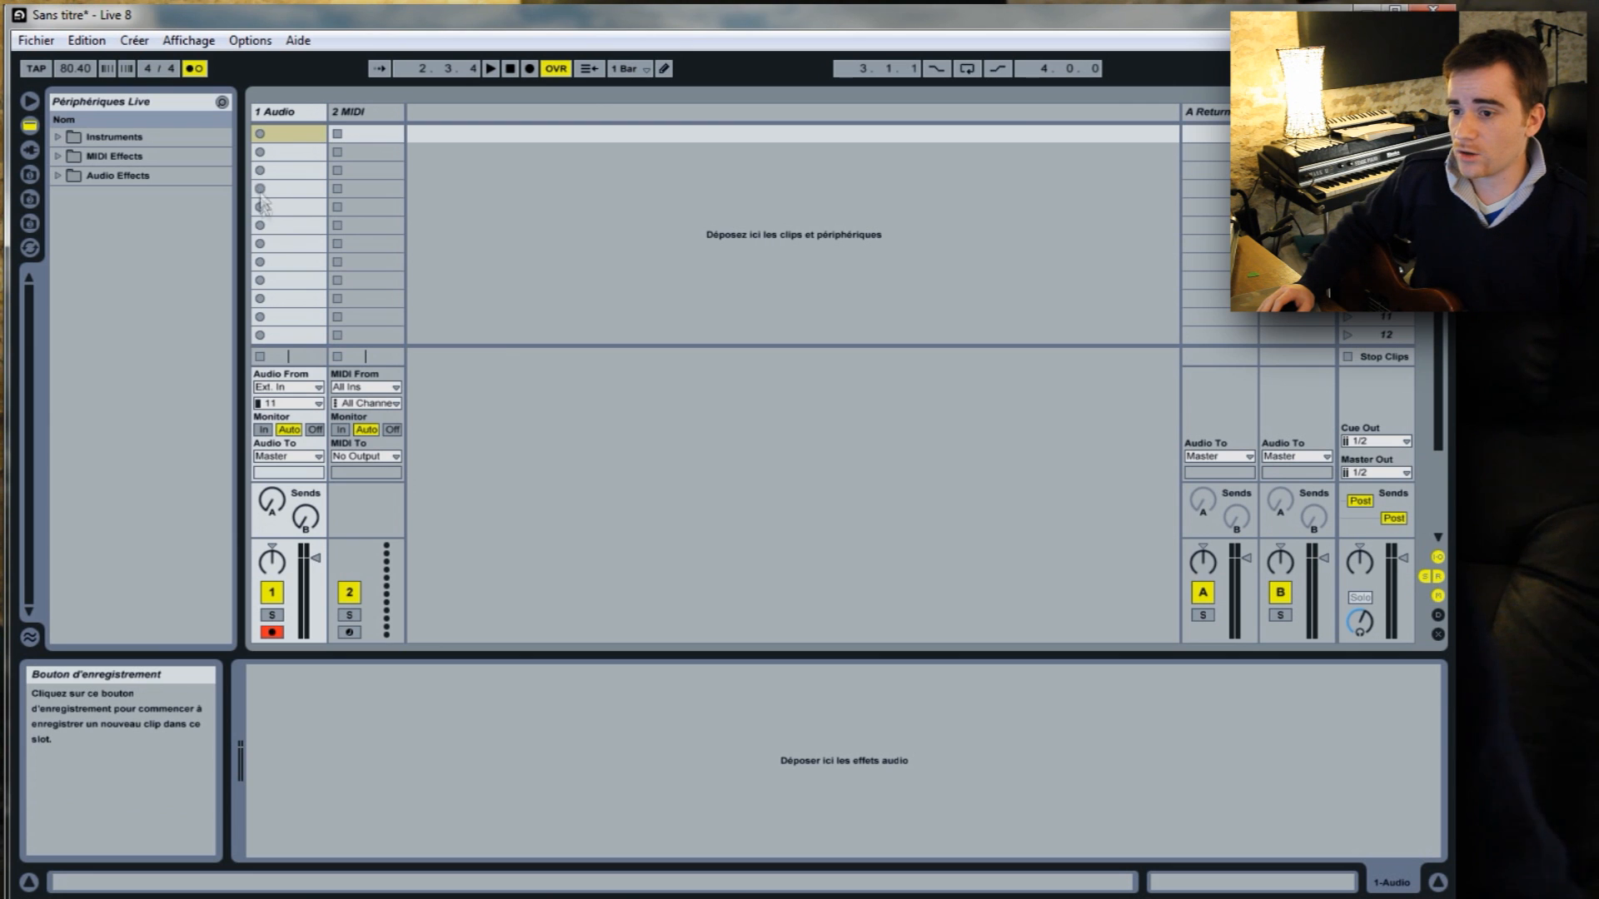
left_click(271, 632)
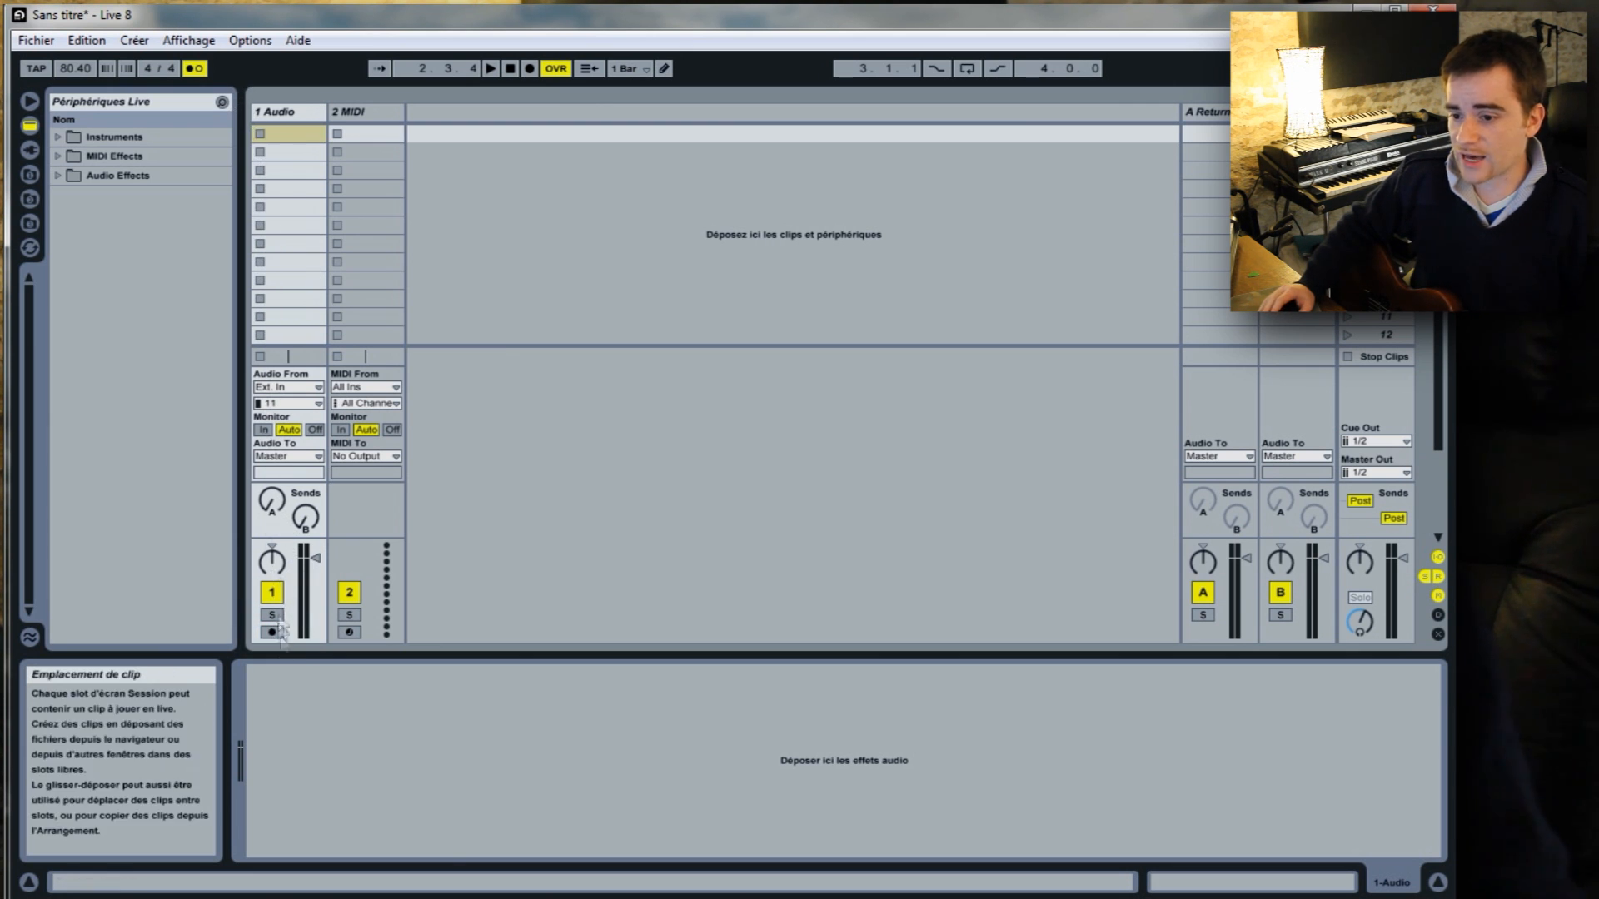
left_click(280, 634)
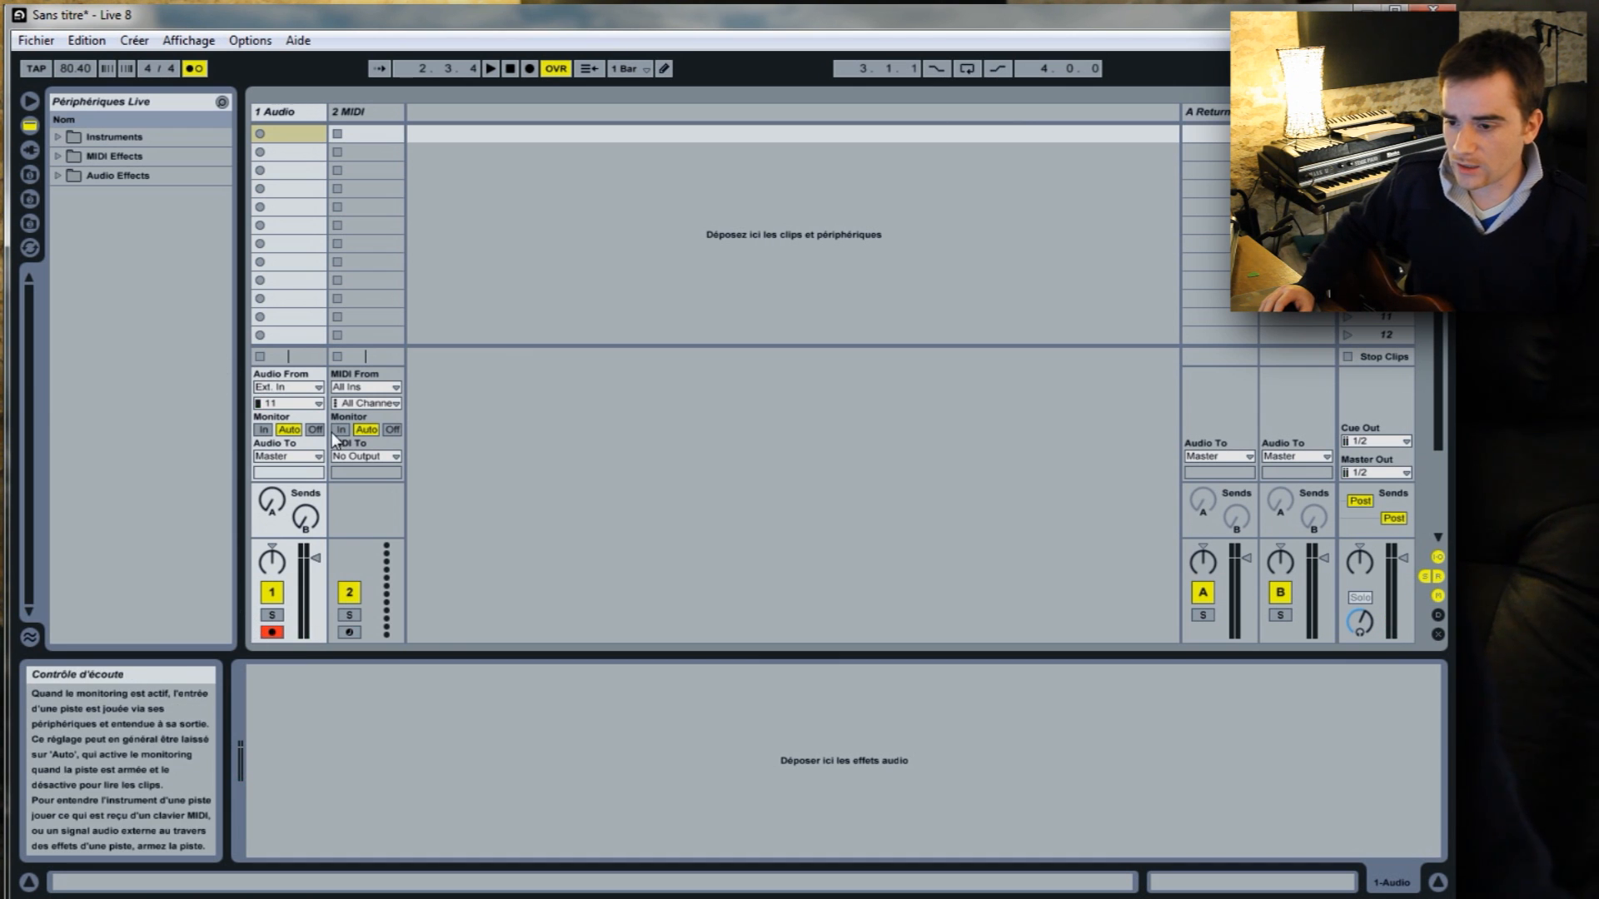
Try the In and Off monitor modes on the audio track, armed and disarmed, and return it to Auto with recording armed.
left_click(263, 429)
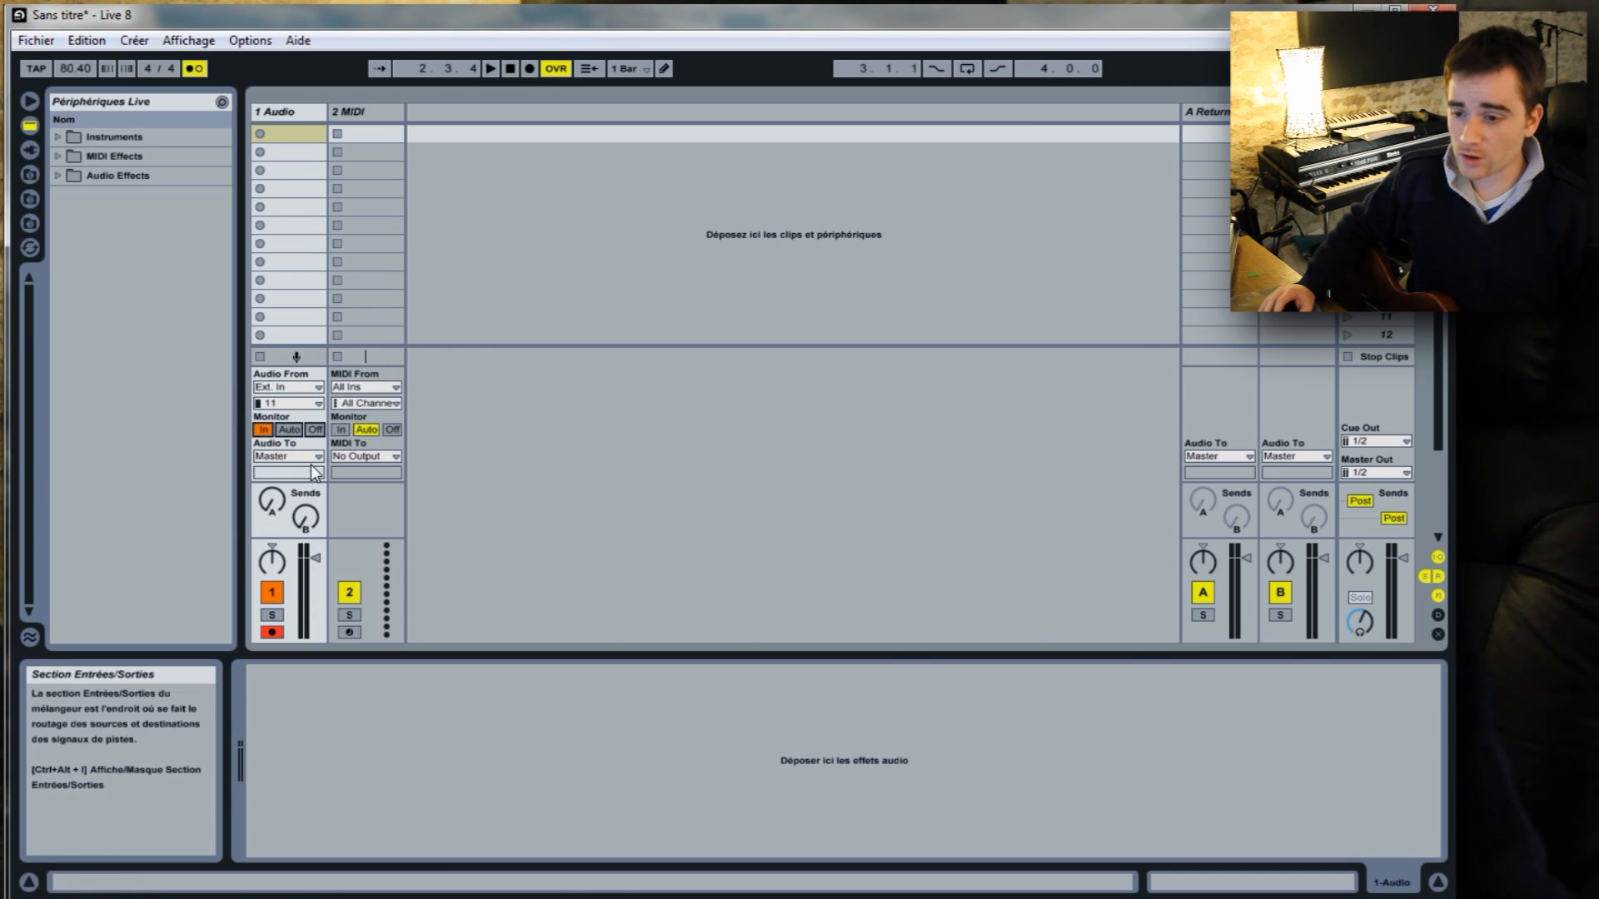
left_click(272, 633)
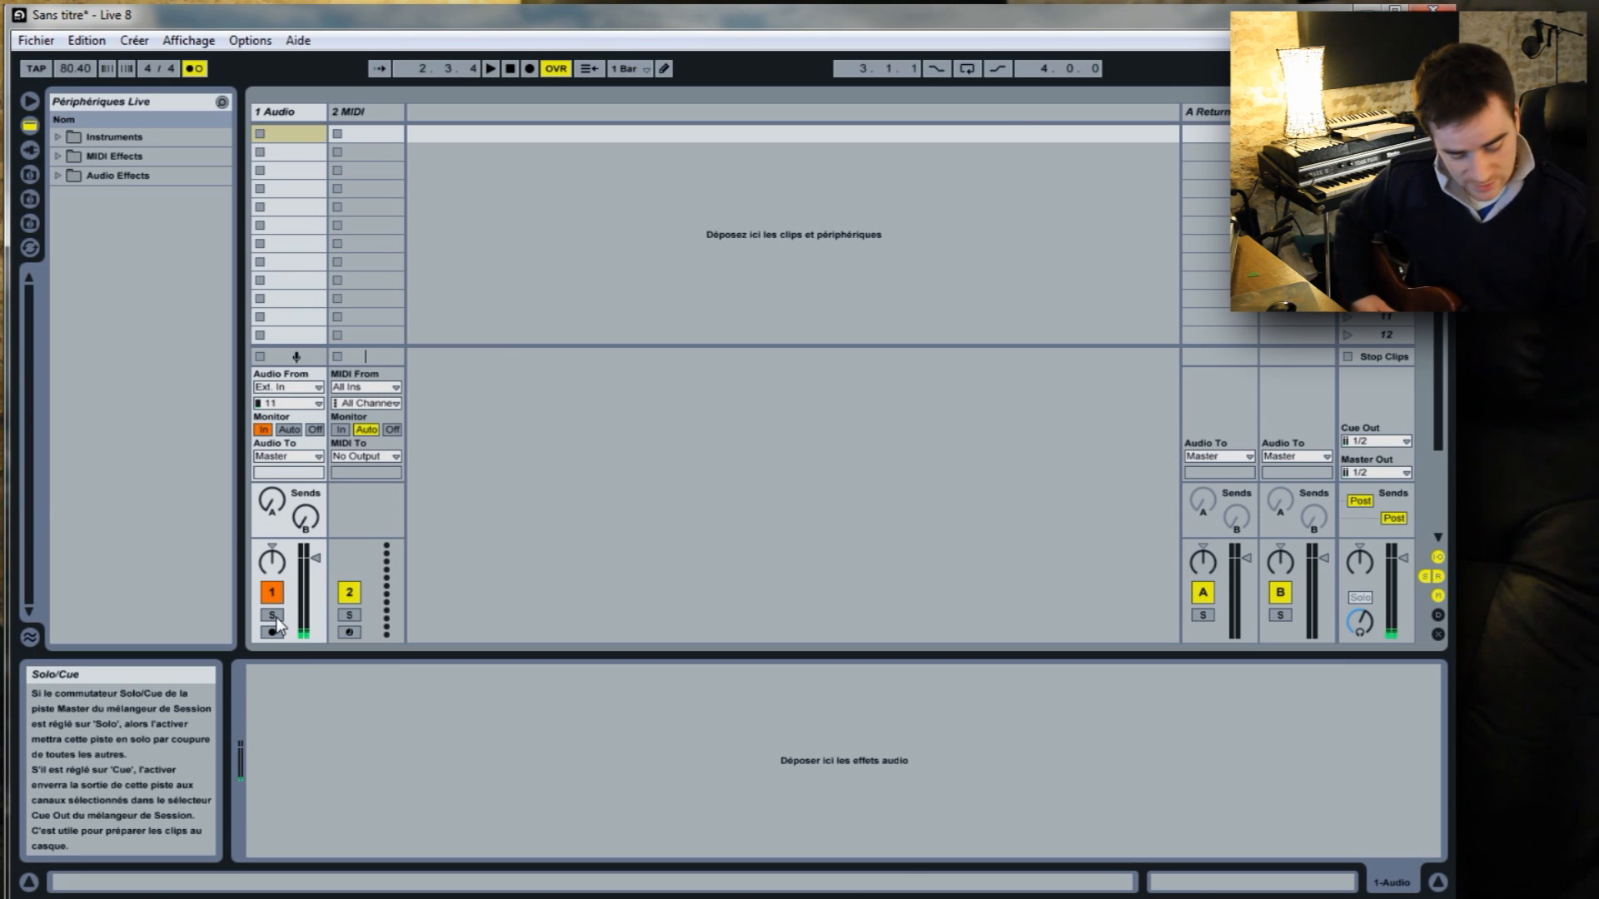
left_click(315, 430)
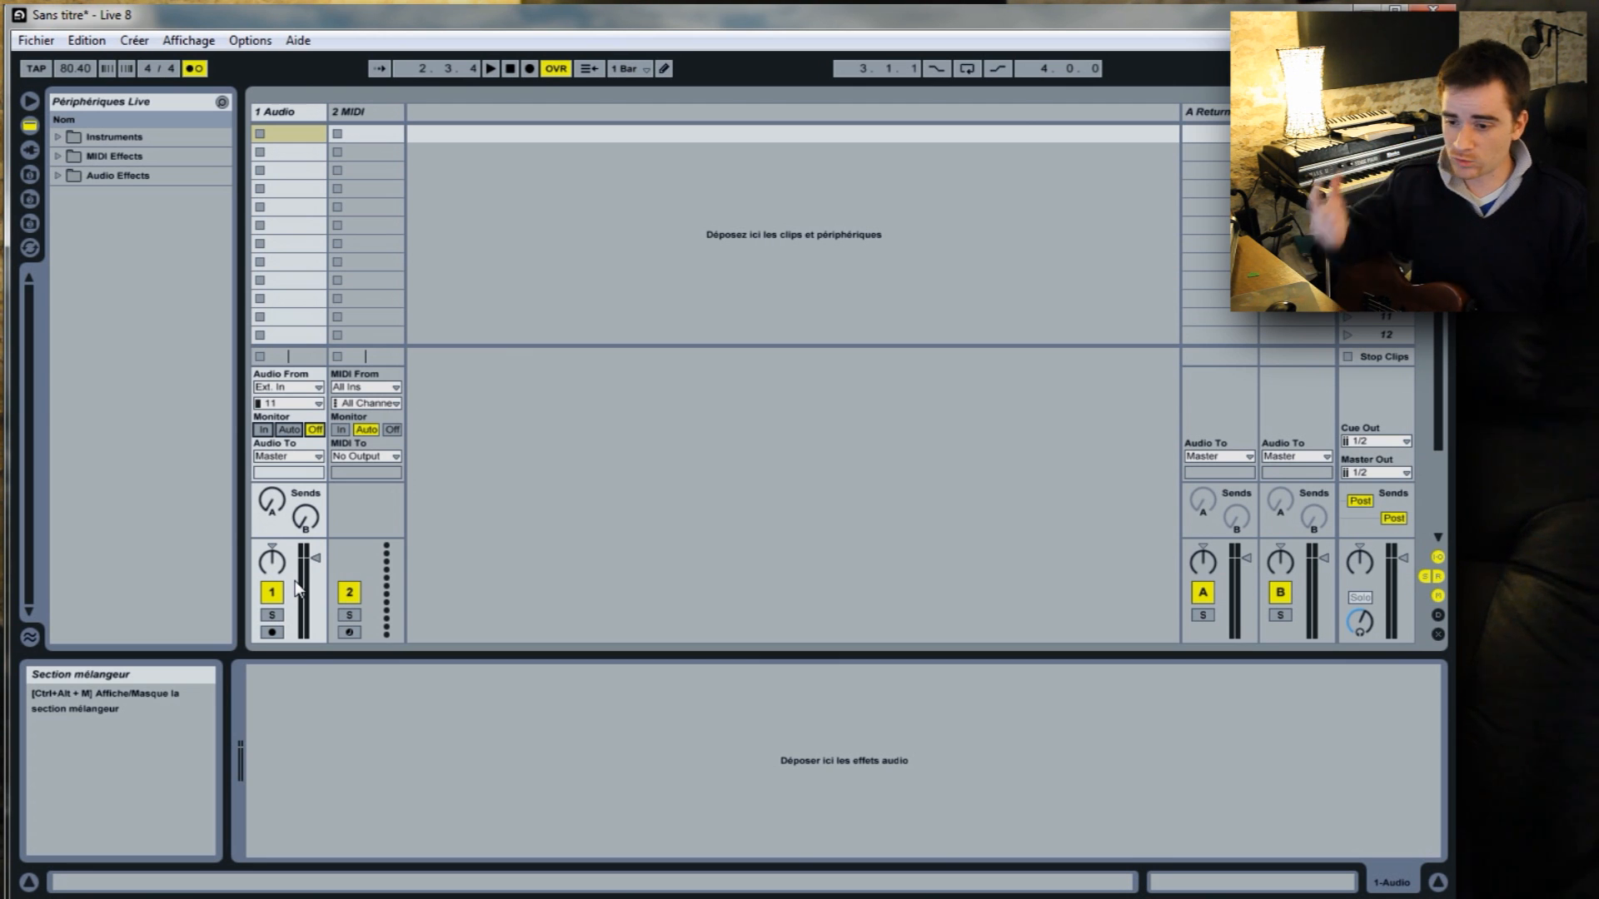
left_click(272, 632)
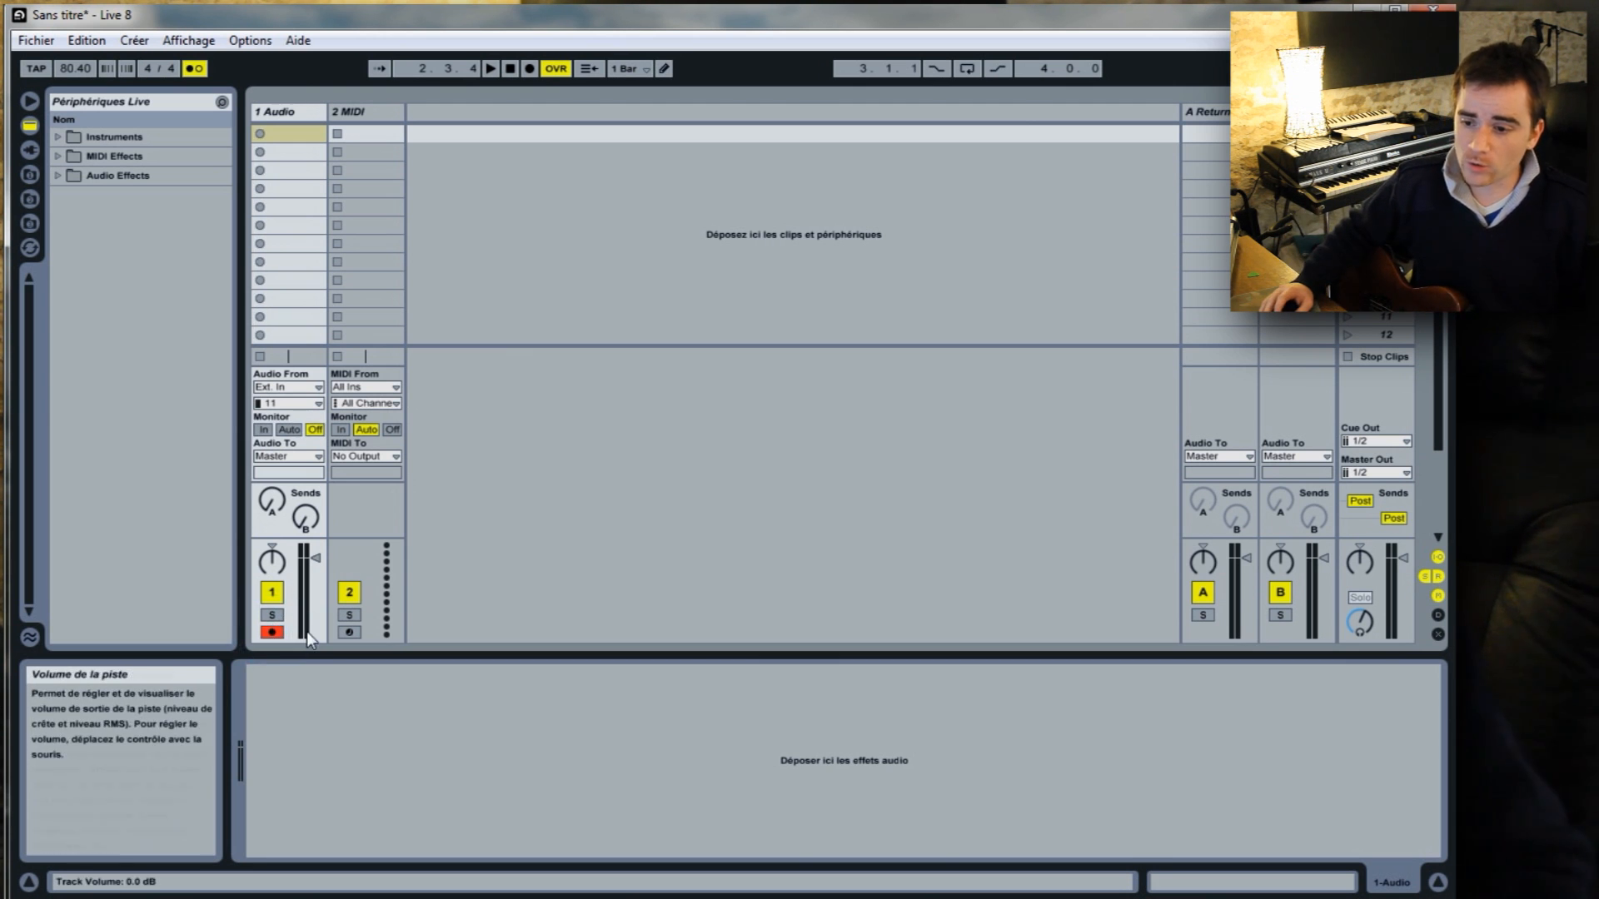
left_click(289, 429)
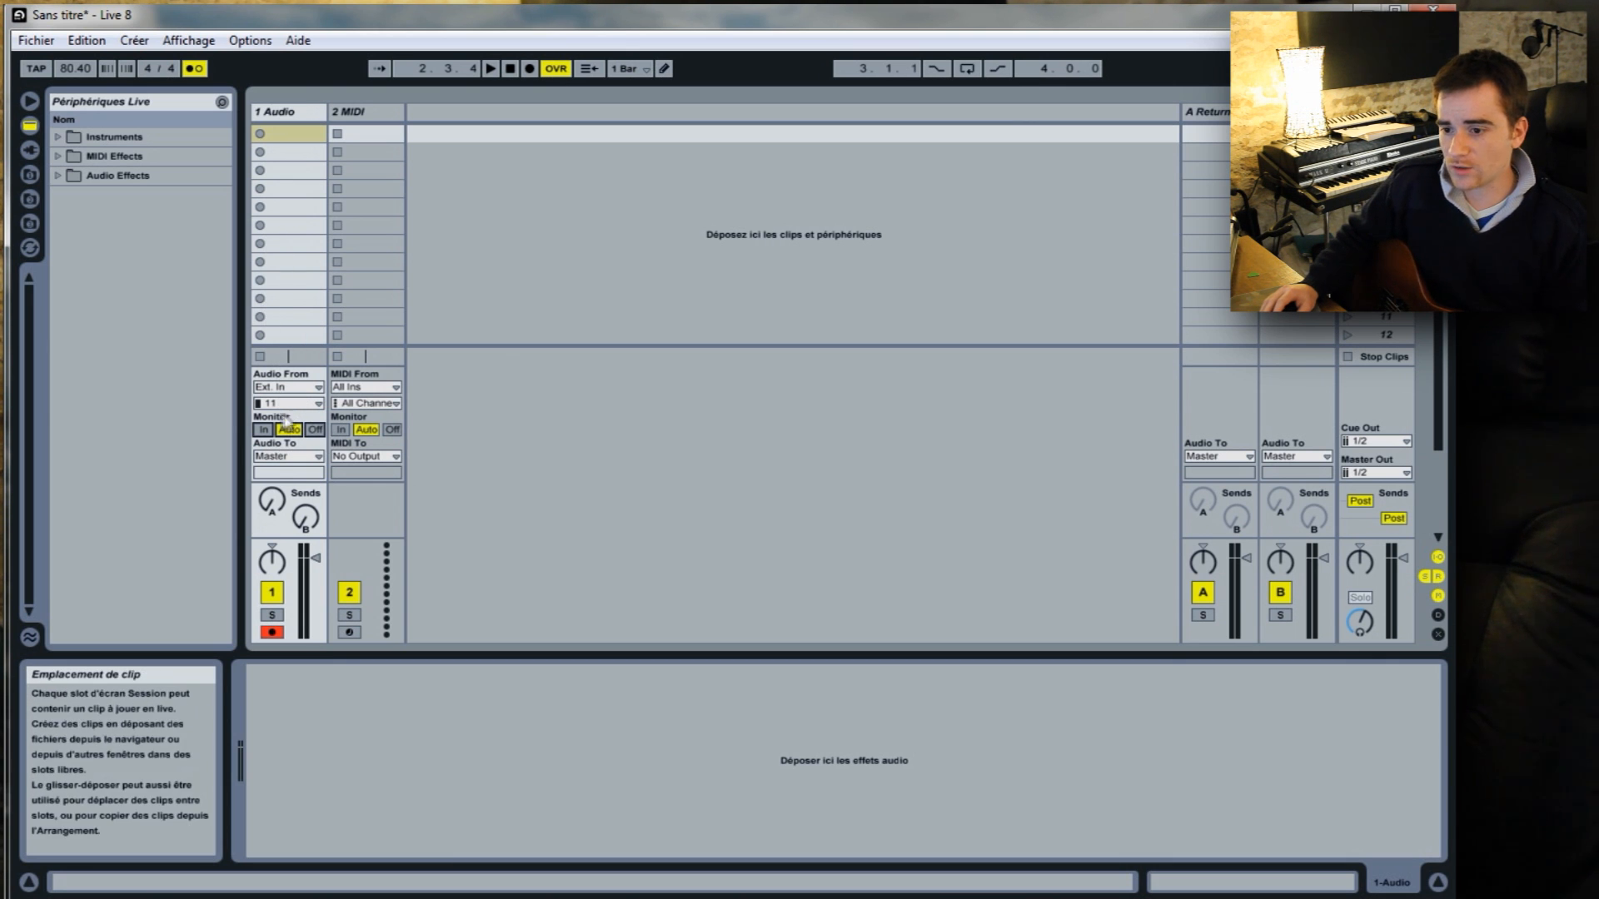
Try sending the audio track's output to Ext. Out, look at its output channels, and route it back to Master.
left_click(317, 457)
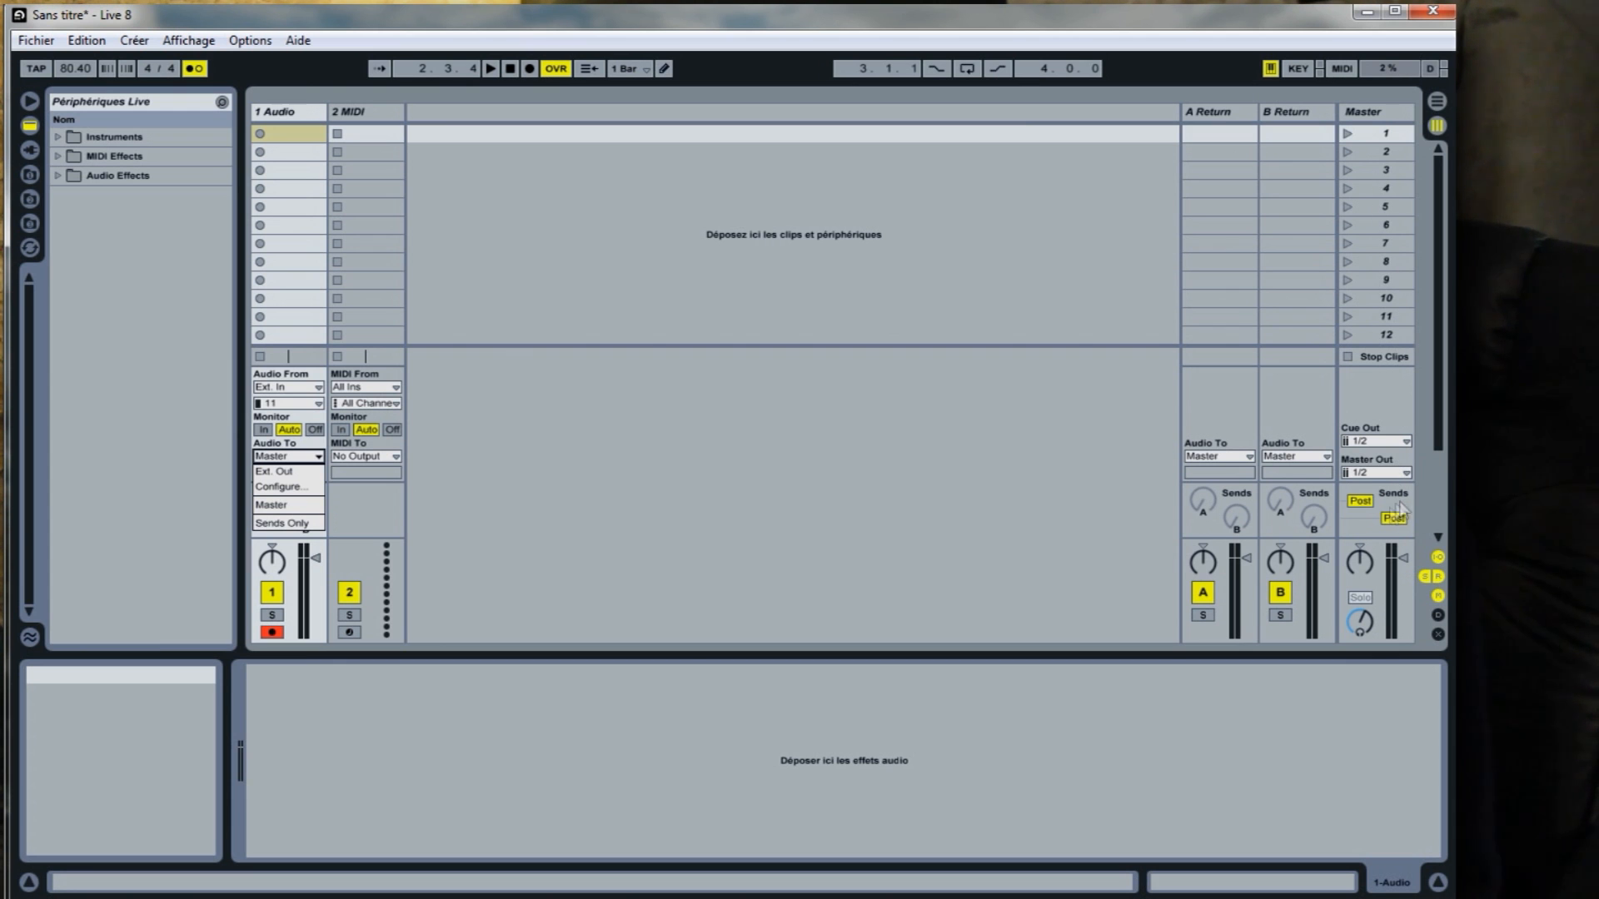
left_click(293, 472)
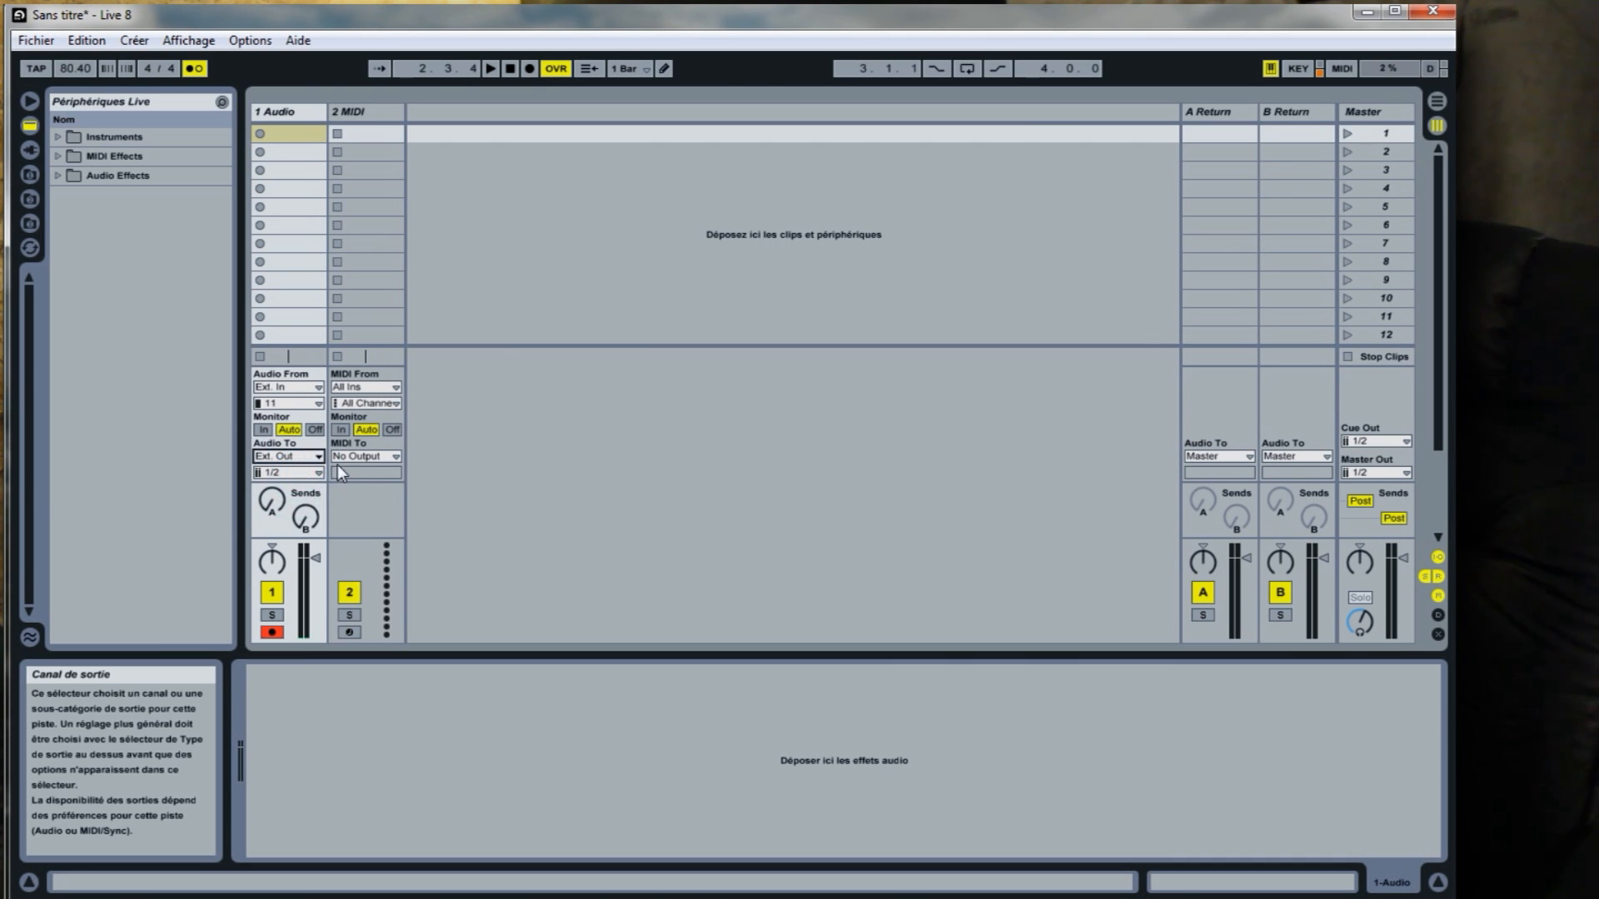
left_click(318, 471)
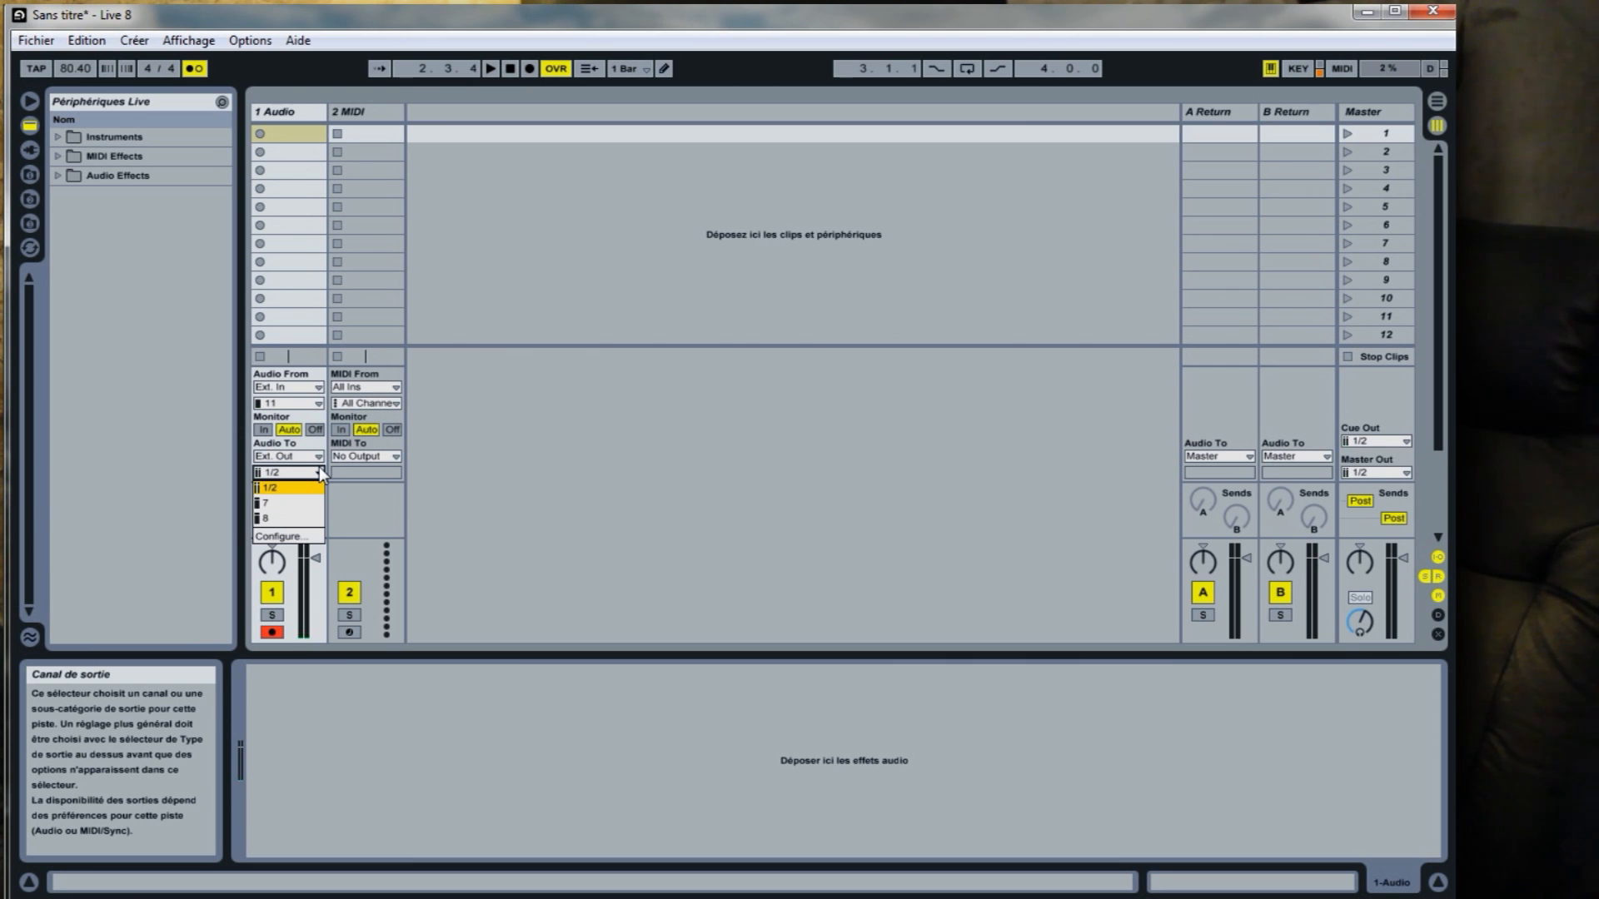
left_click(318, 456)
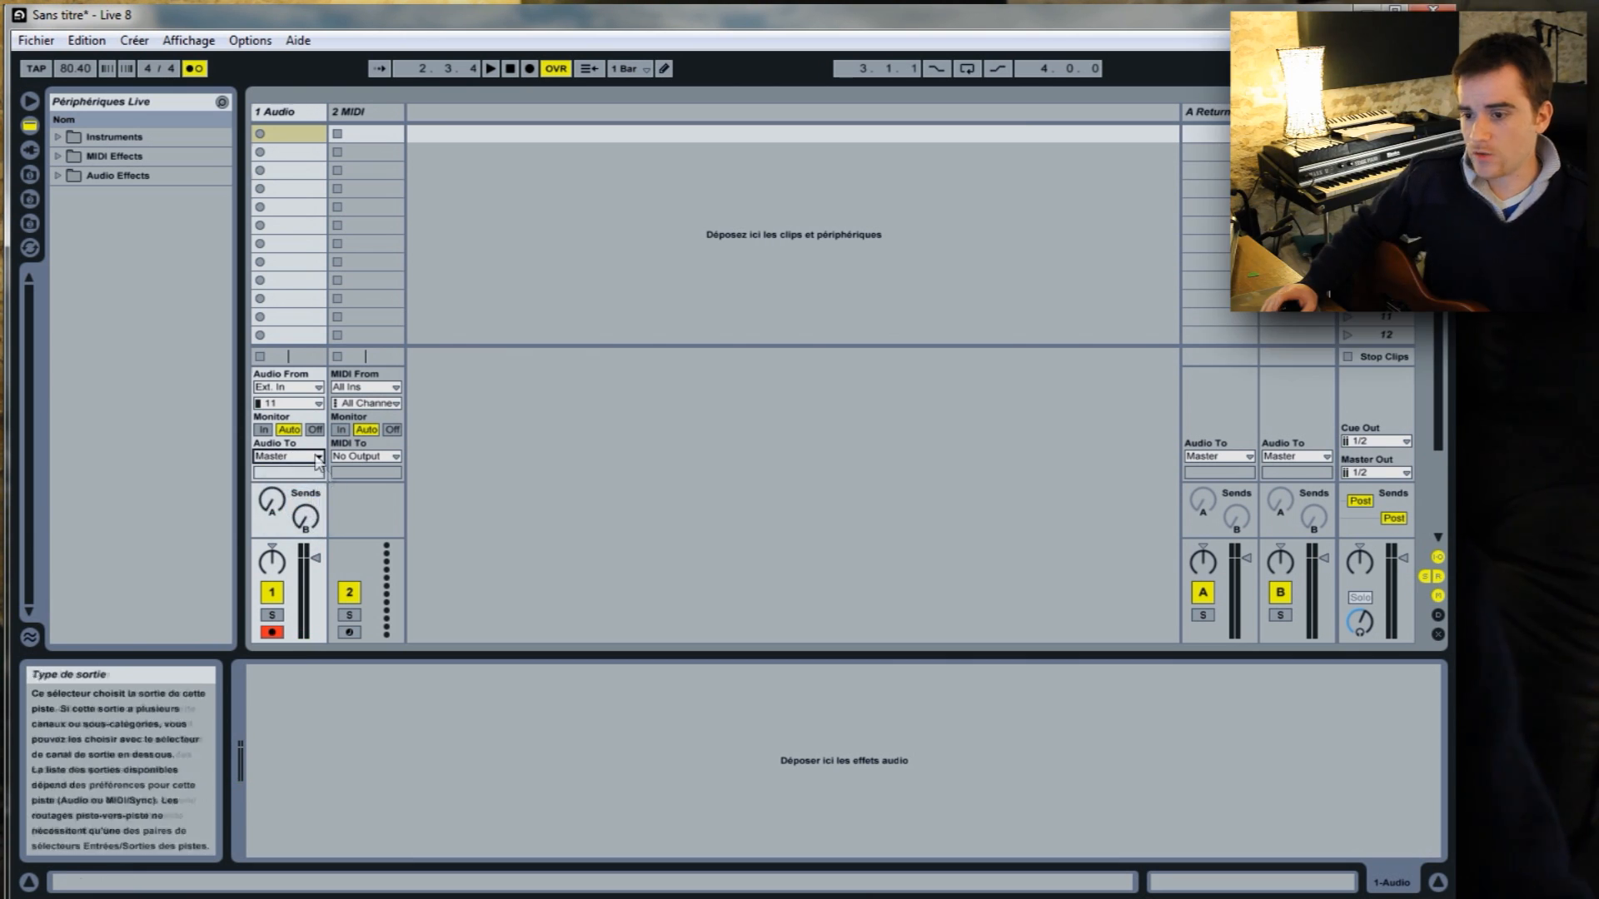
Set the audio track's output to Sends Only and disarm its recording.
left_click(287, 523)
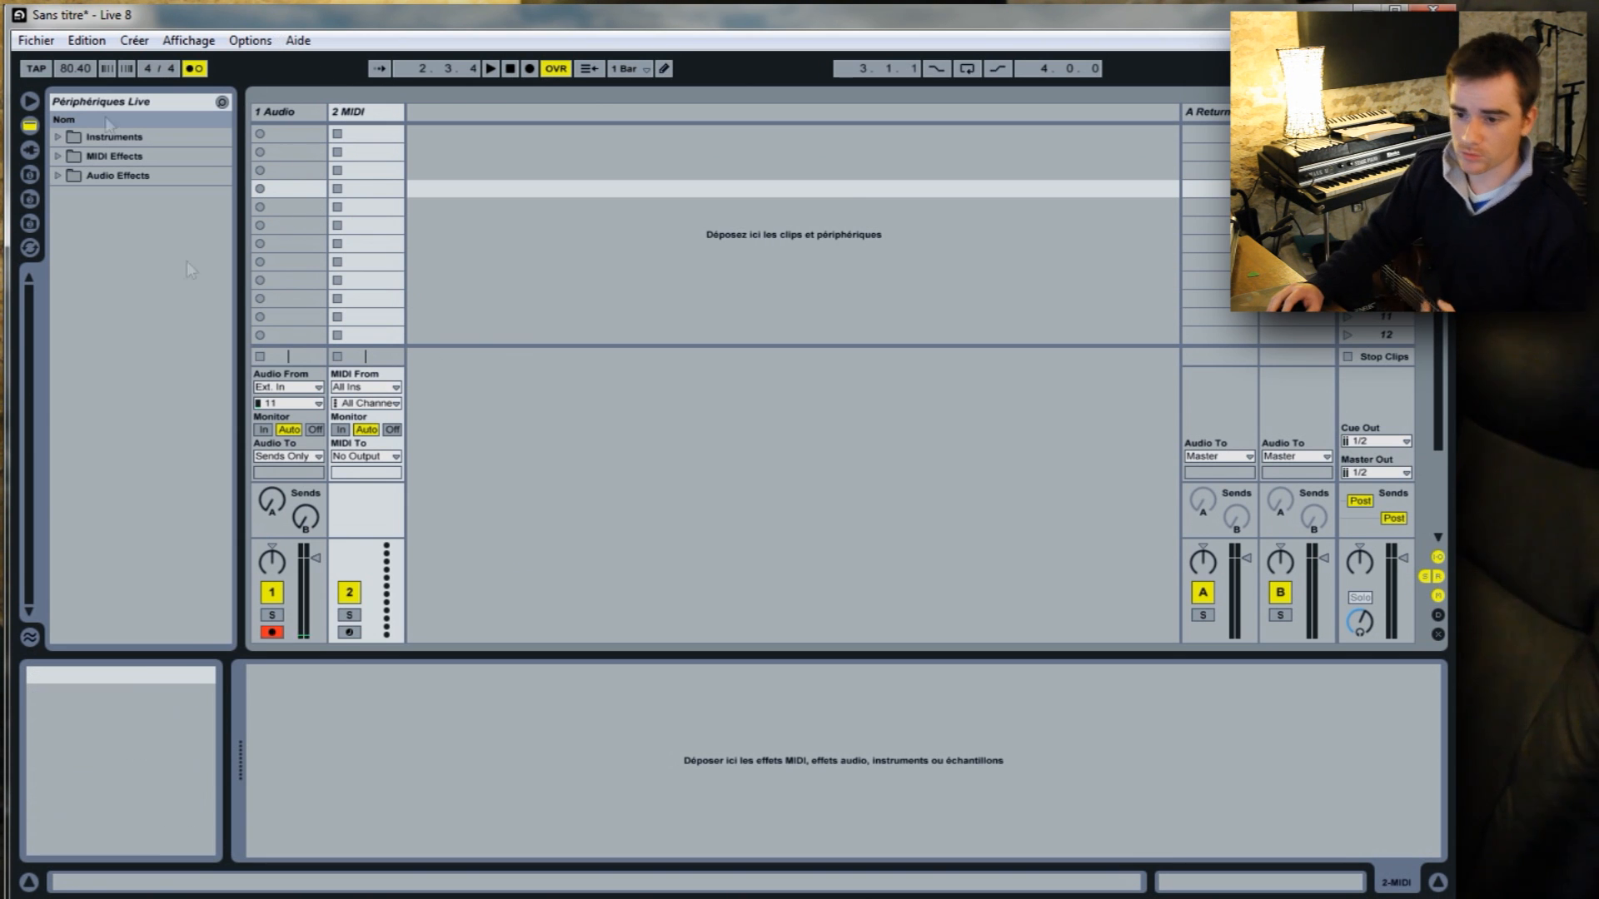
left_click(273, 632)
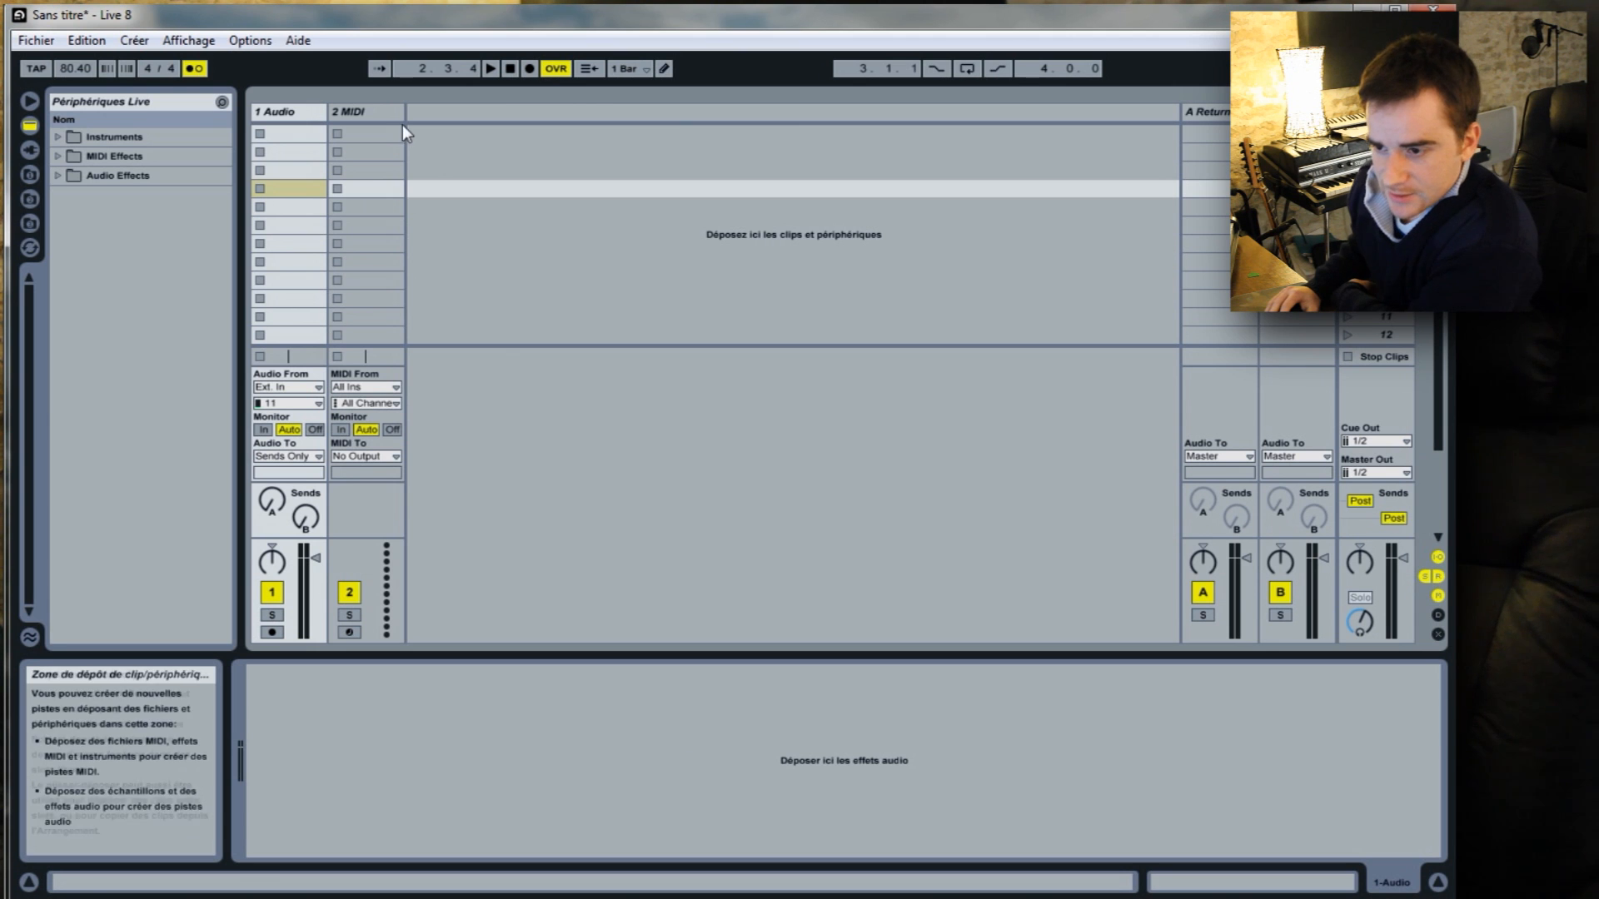
Look at the MIDI track's available input sources and choose All Ins.
left_click(397, 388)
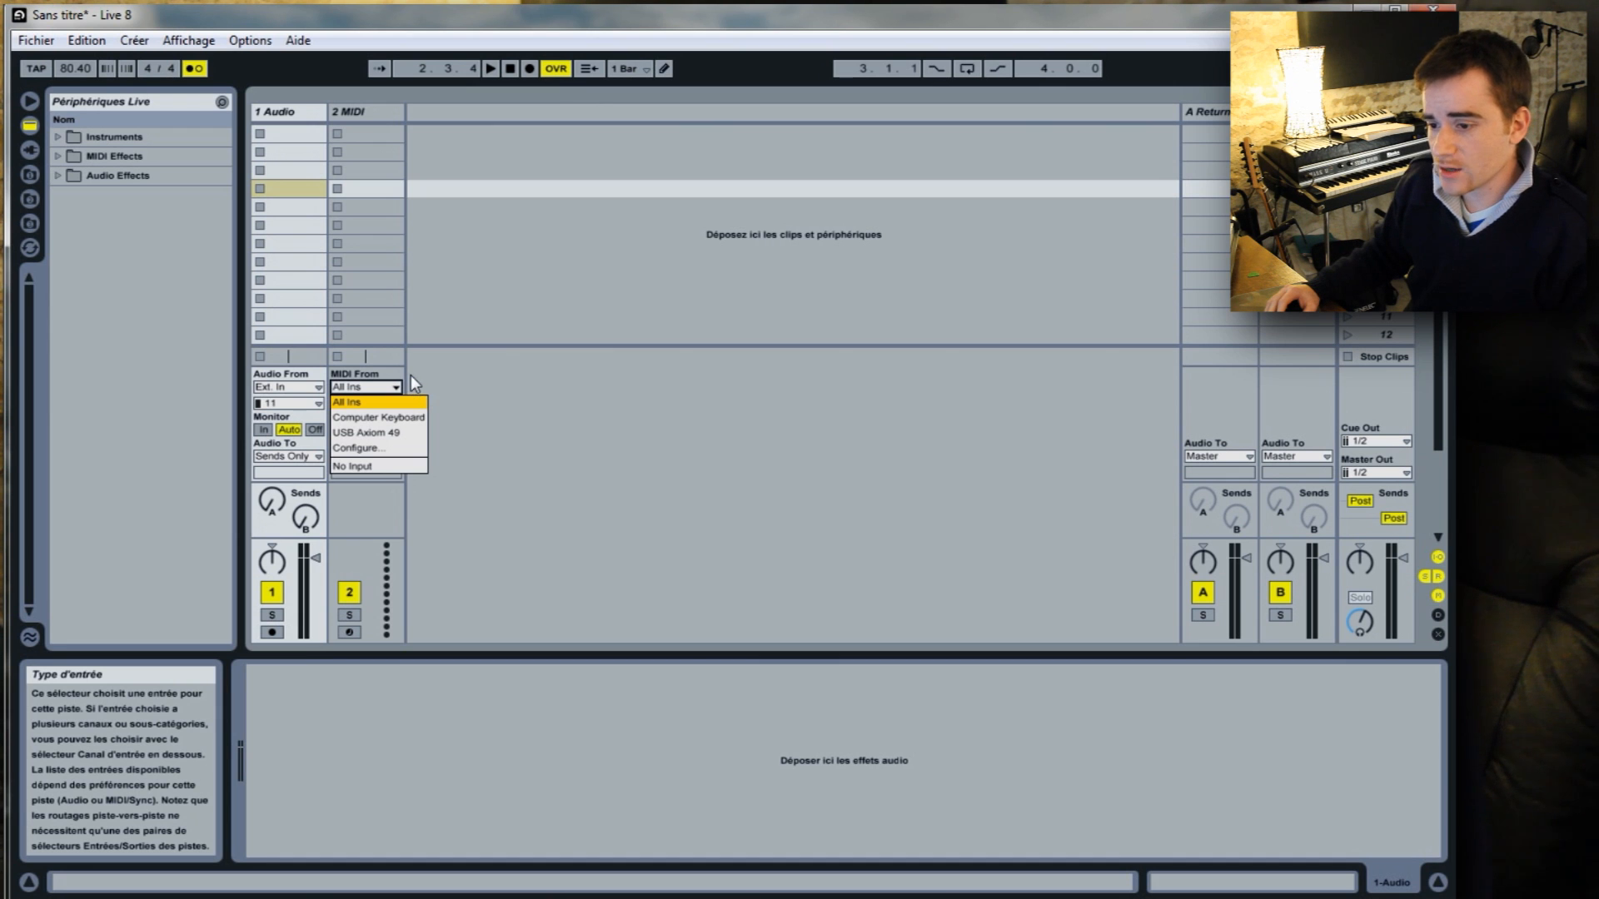
left_click(370, 404)
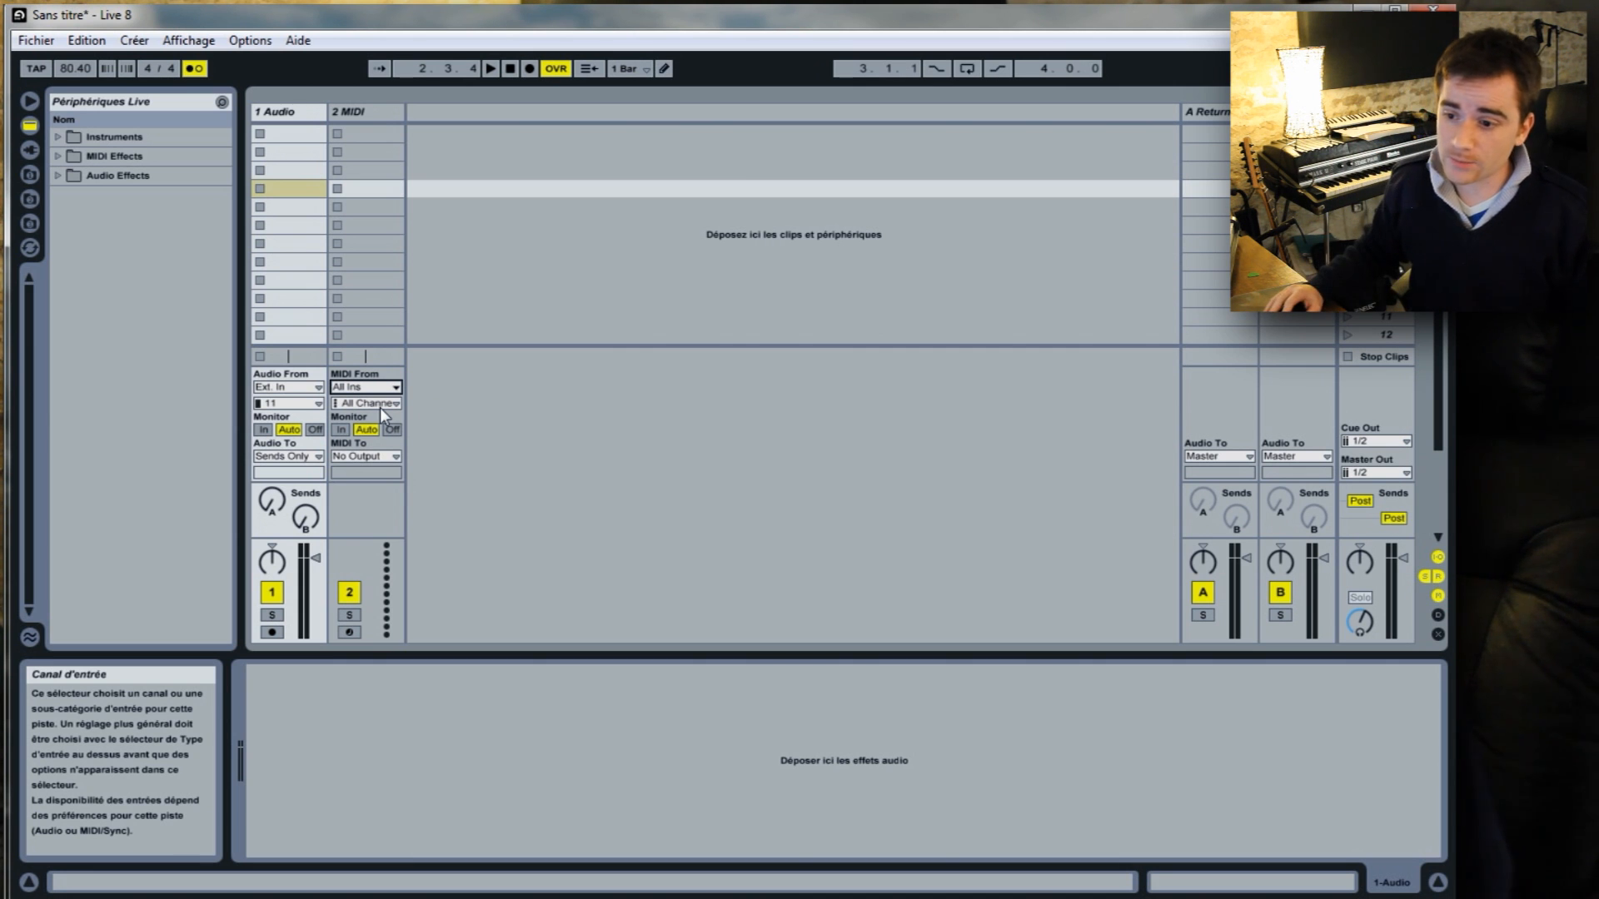
Look at the MIDI track's input channels, keep All Channels, and arm the track for recording.
left_click(399, 404)
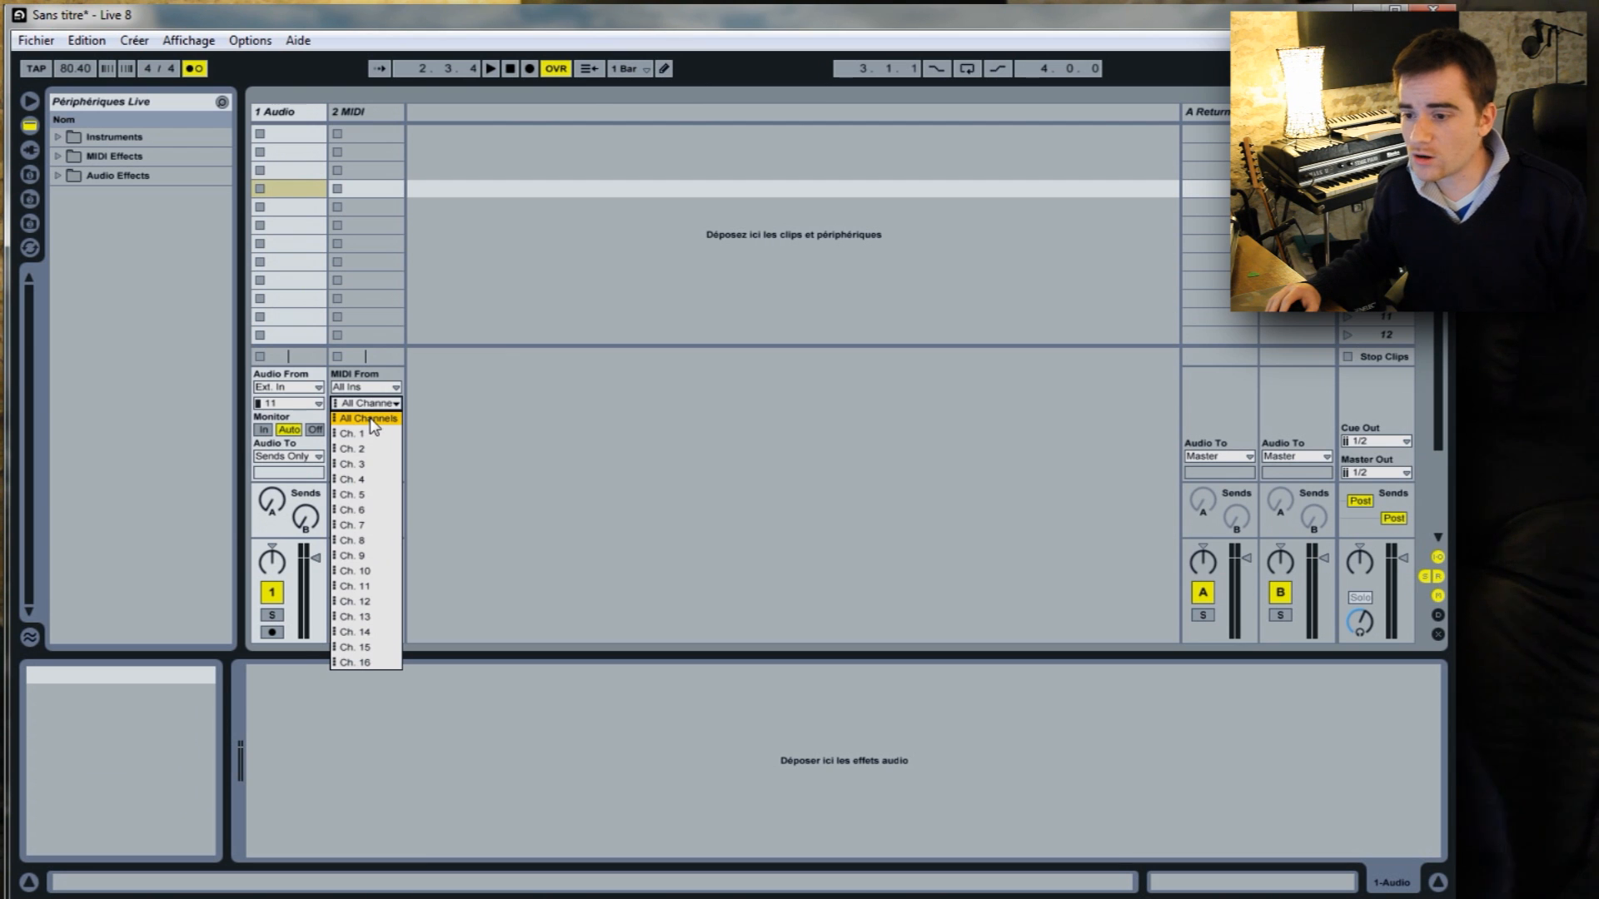
left_click(372, 419)
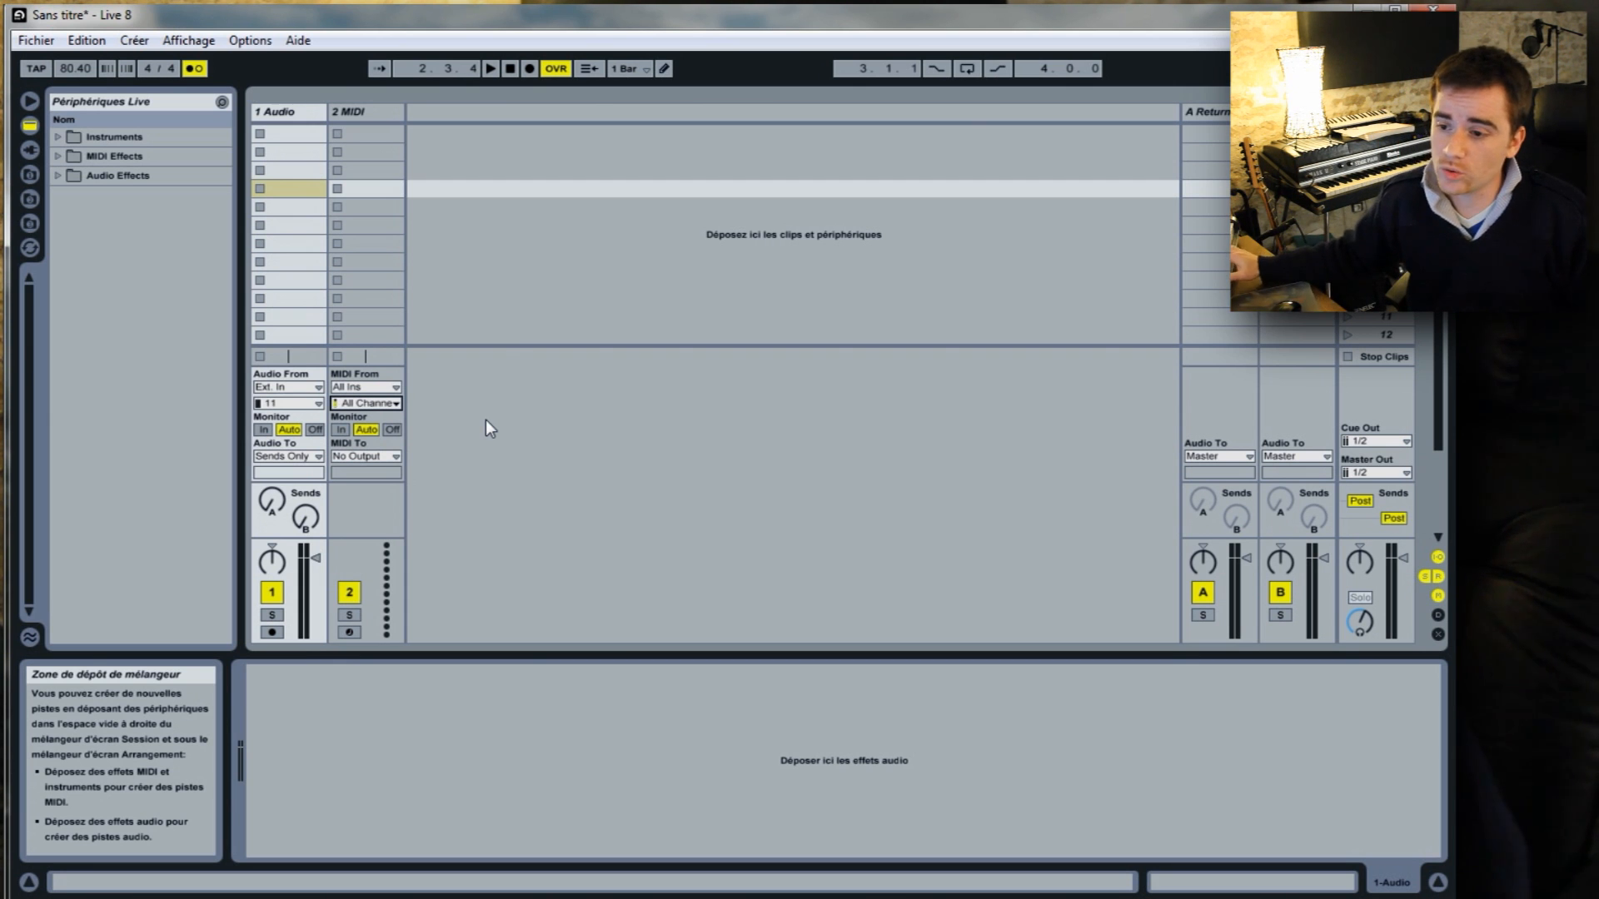
left_click(350, 632)
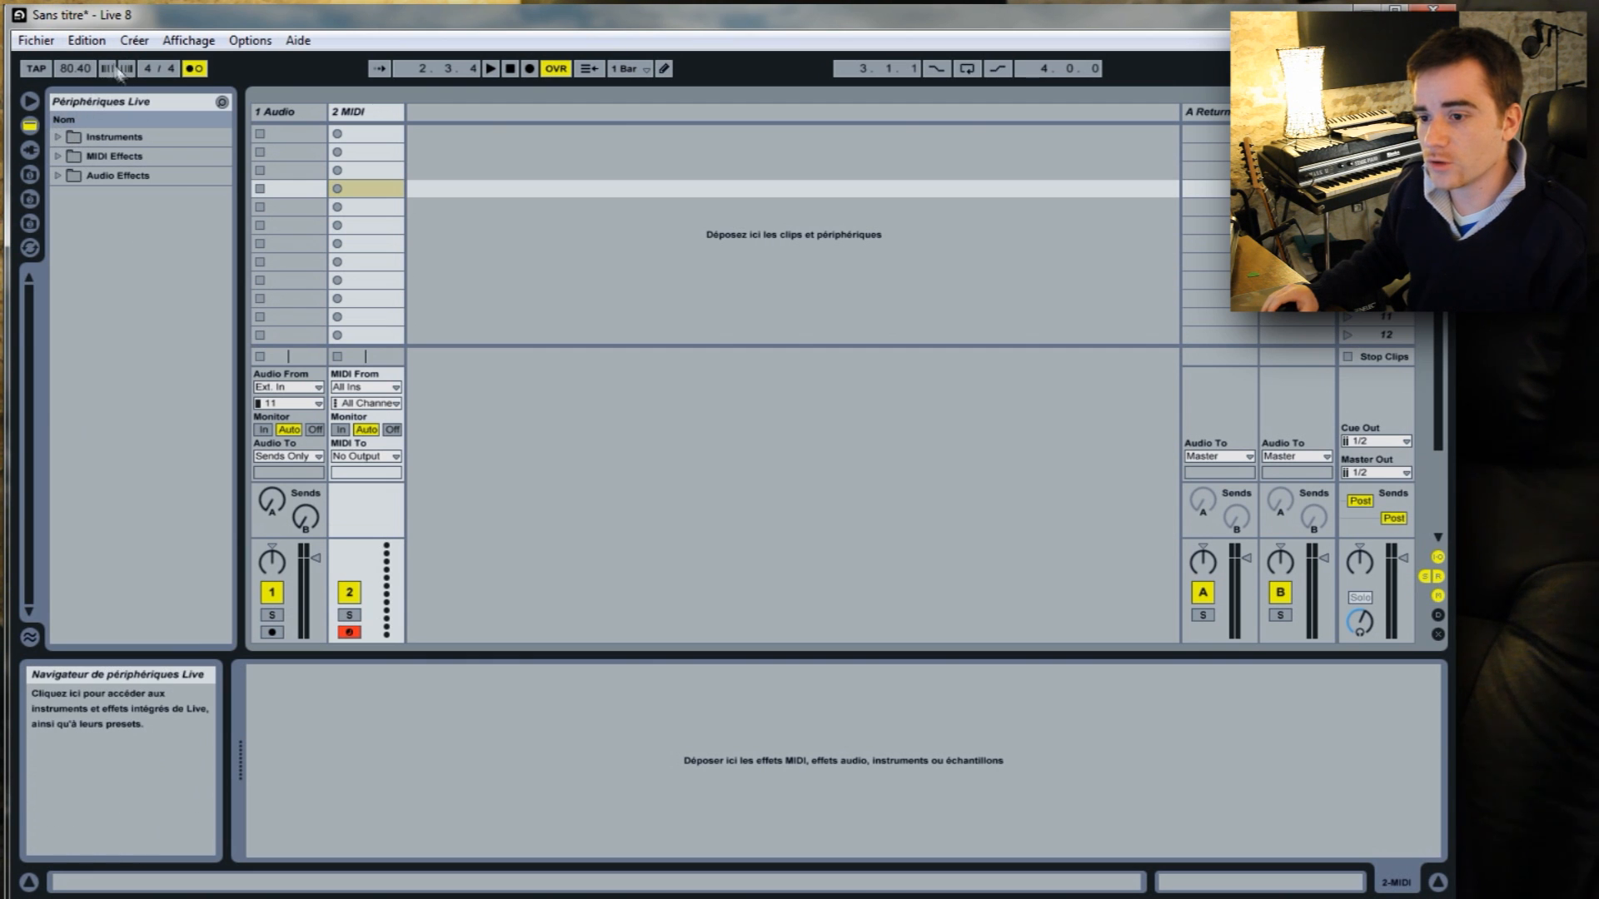
Browse the Drum Rack kits among the Live instruments and load Kit-707 Classic onto the MIDI track.
left_click(56, 135)
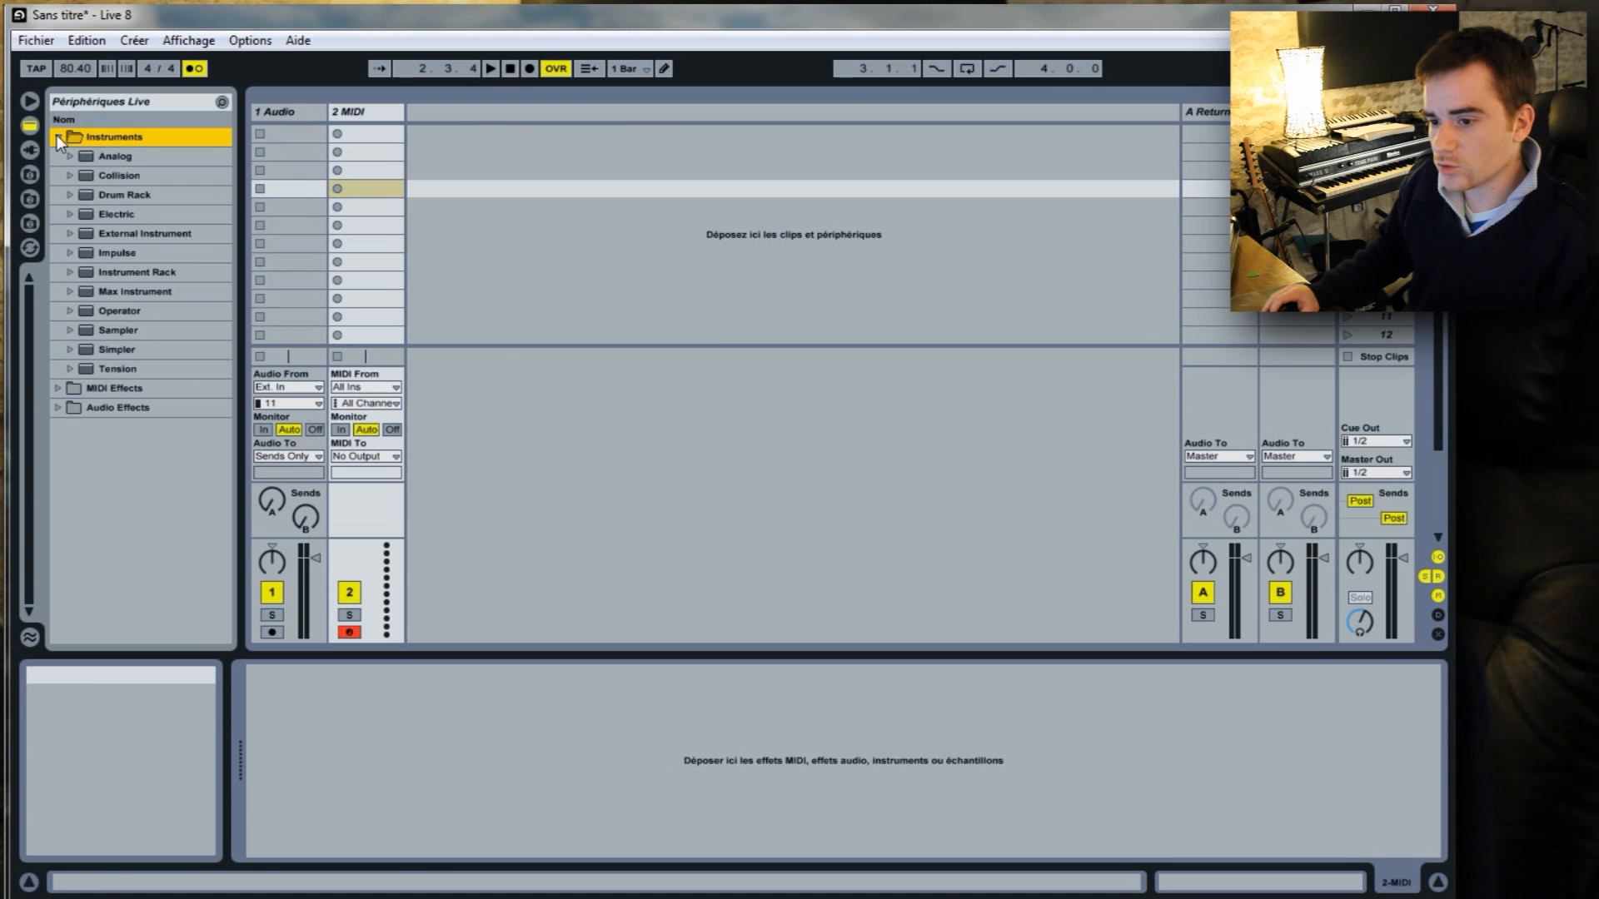
left_click(68, 197)
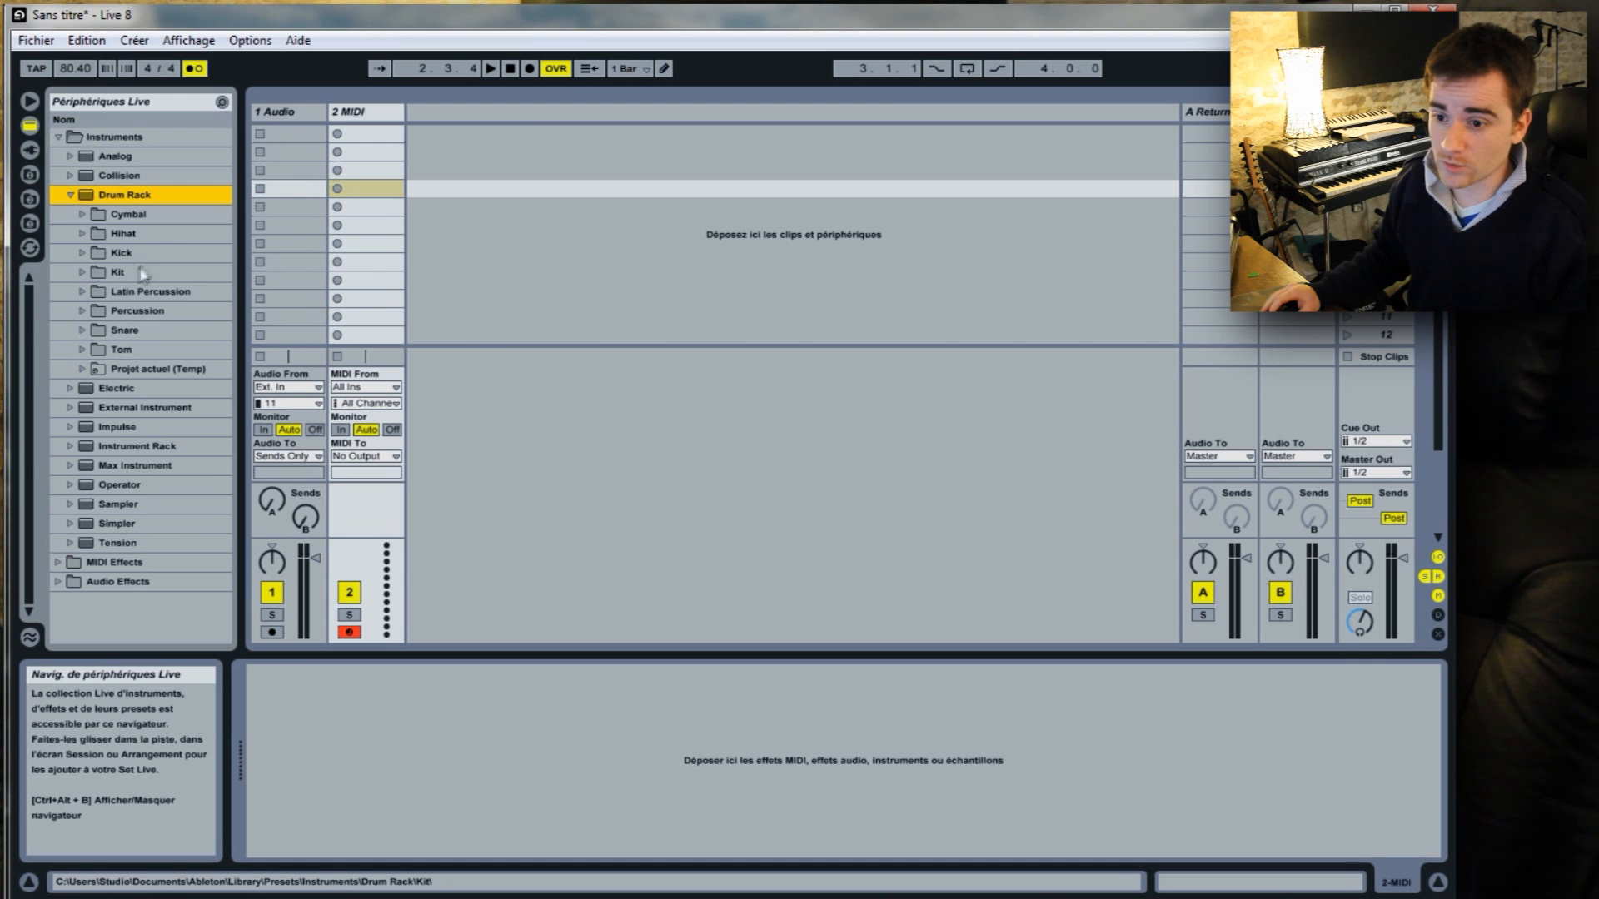
left_click(83, 273)
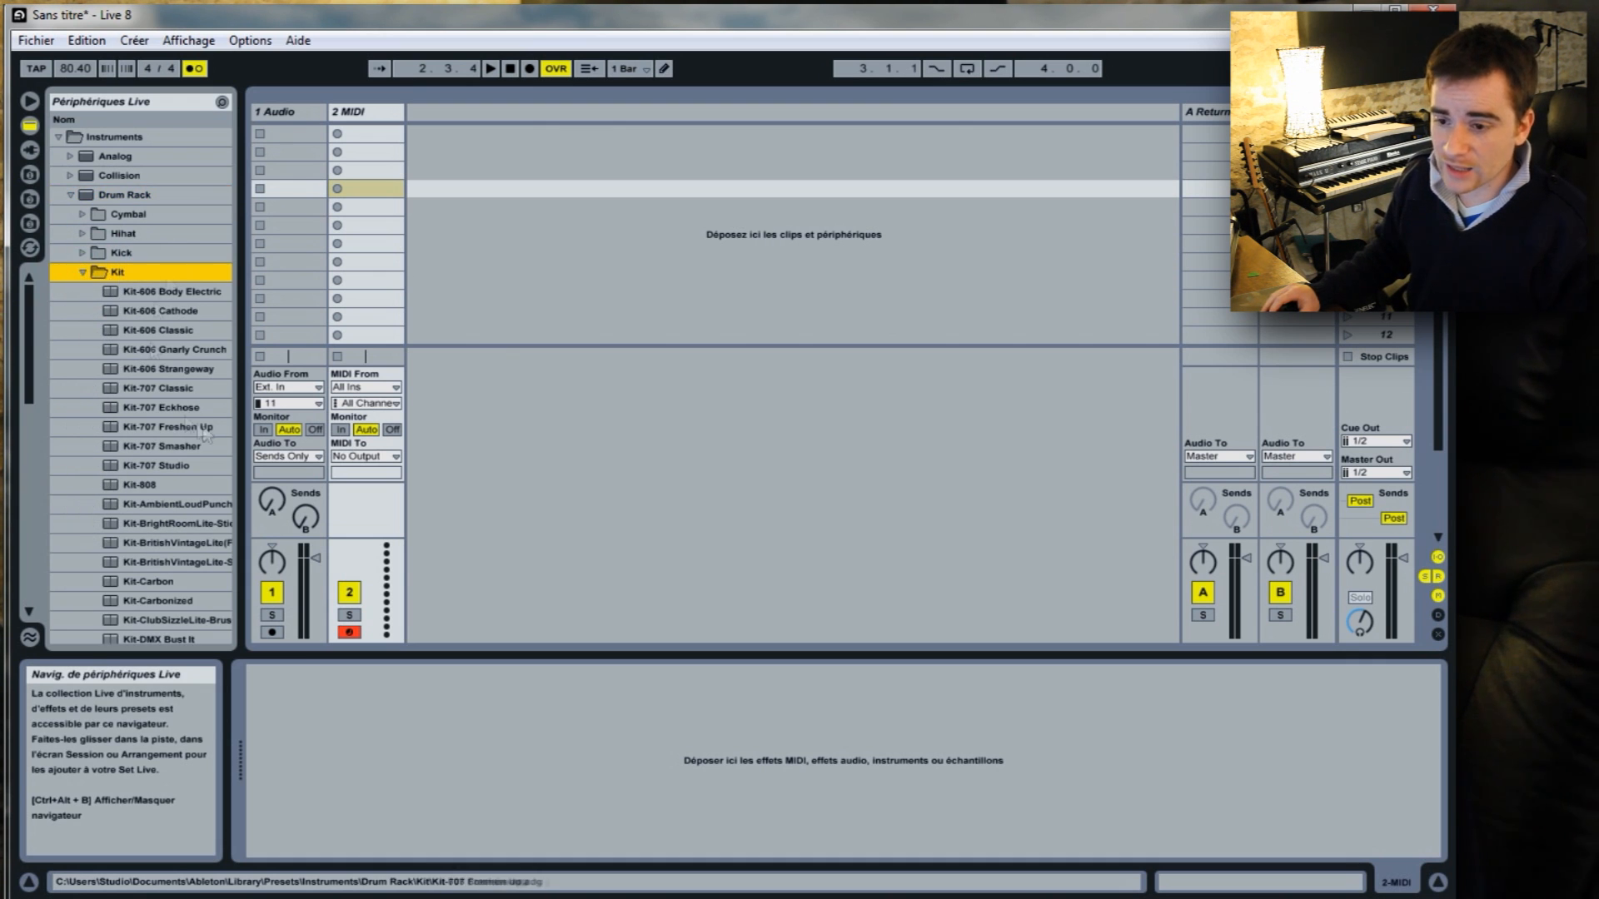
scroll(169, 543, "down", 5)
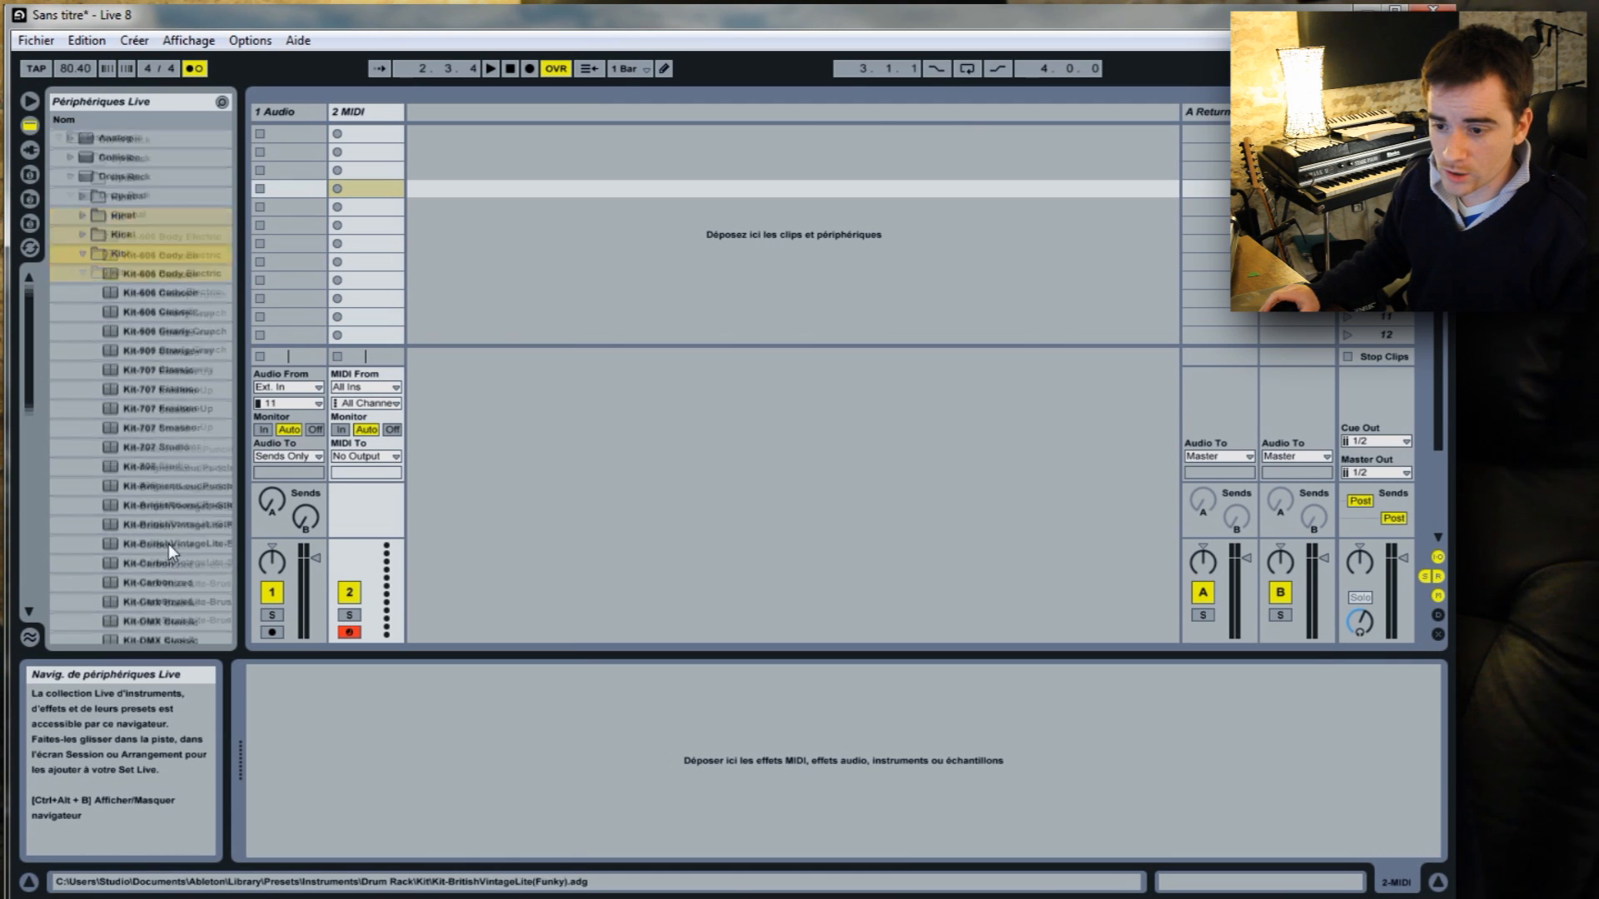
scroll(163, 543, "down", 4)
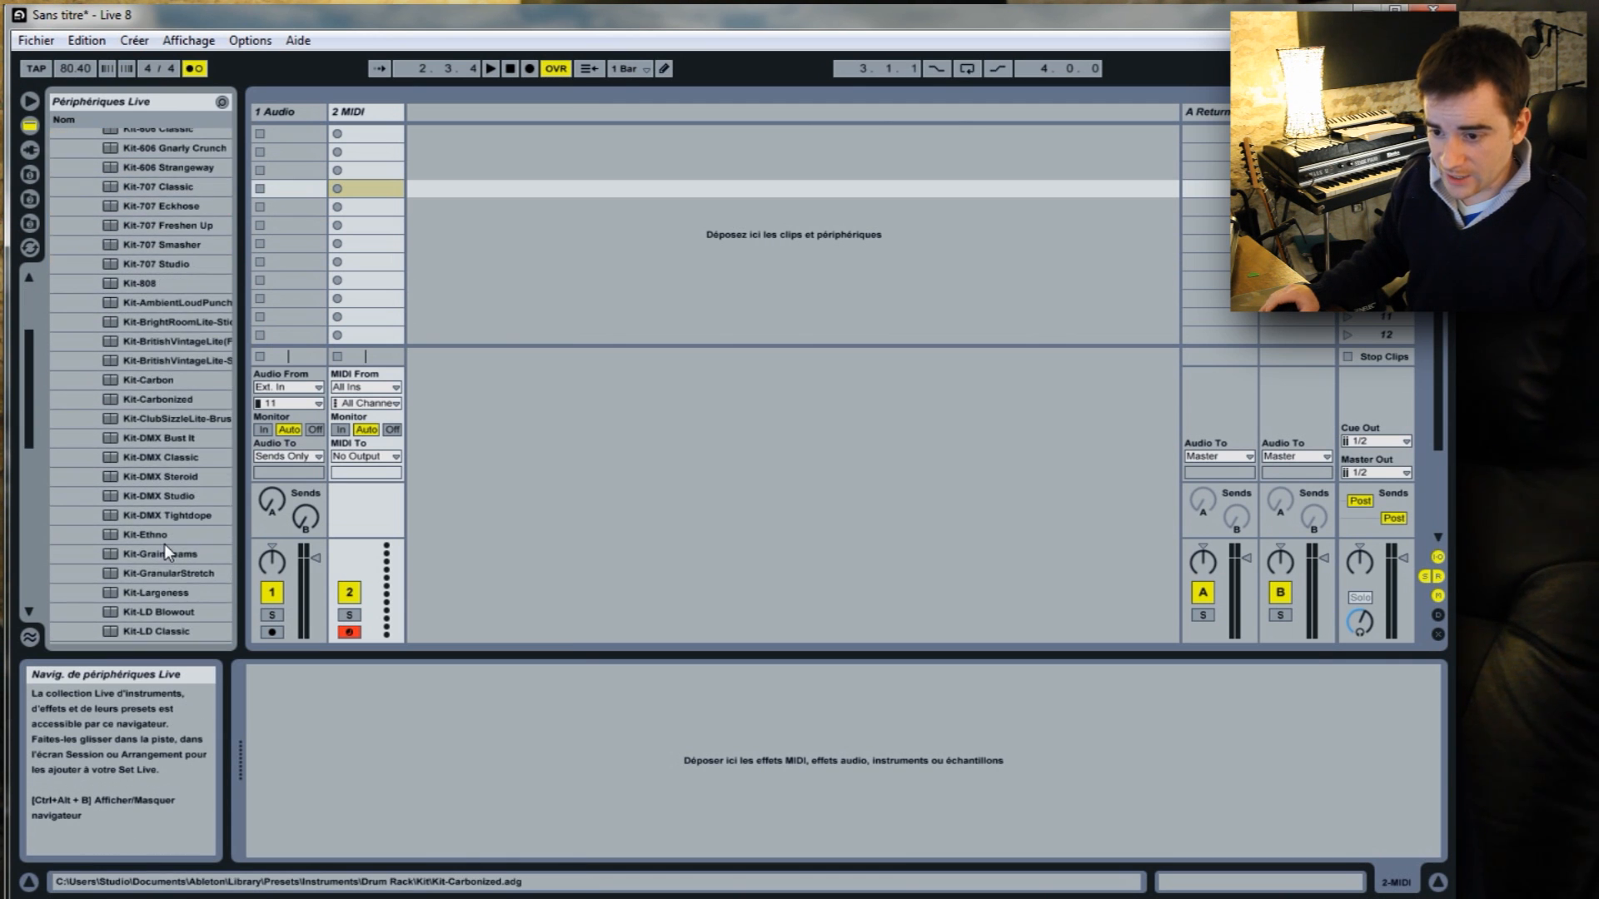
scroll(163, 543, "up", 3)
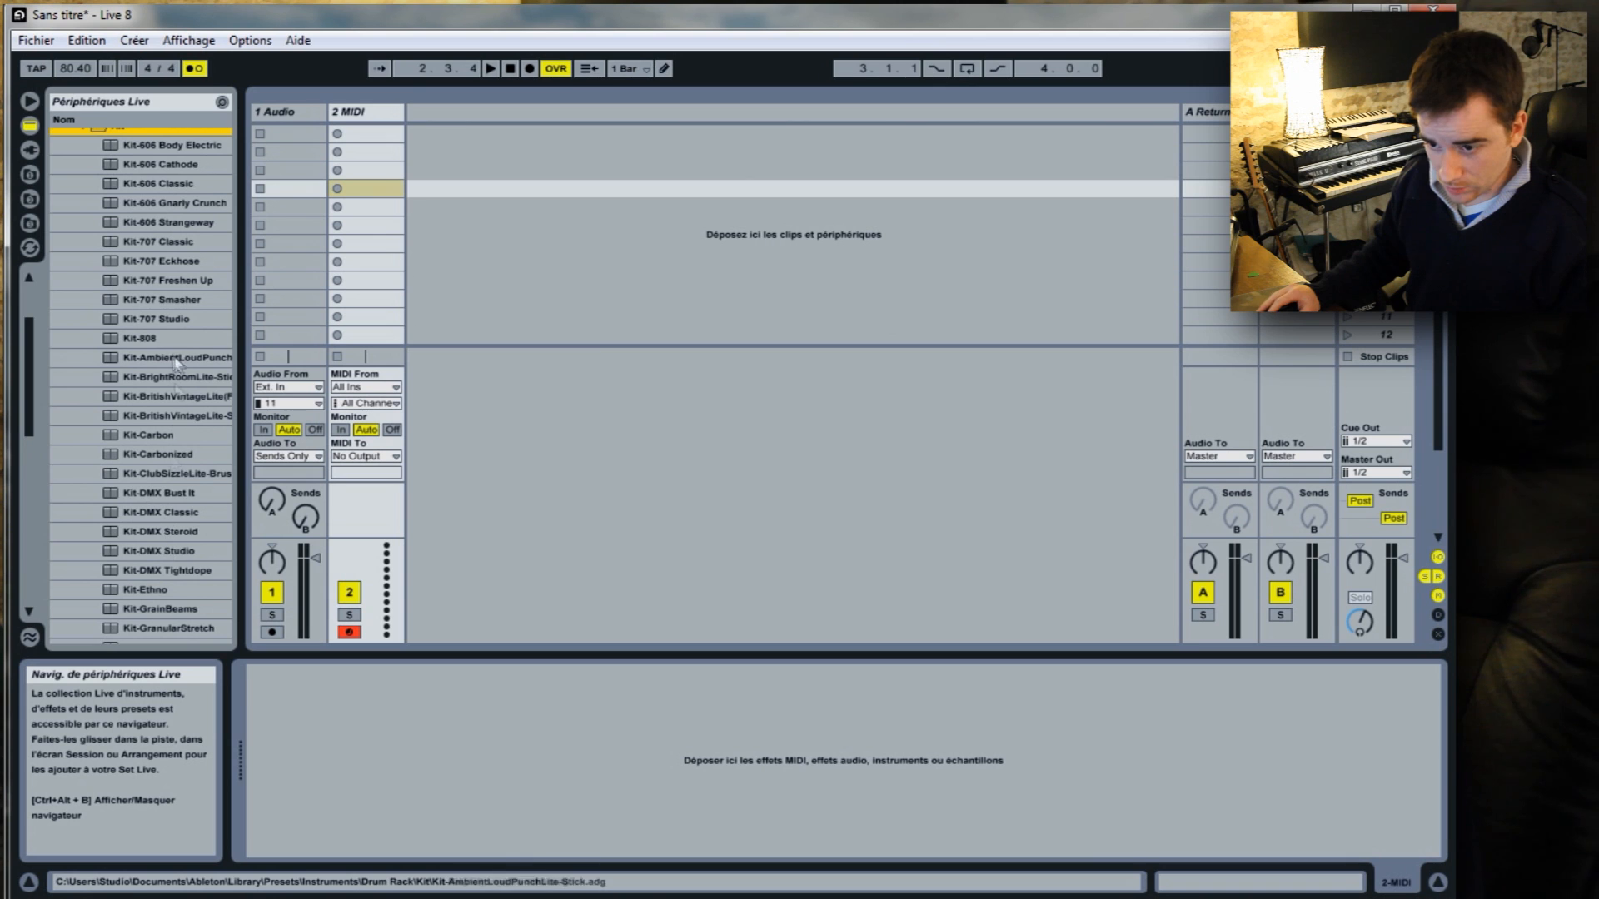
scroll(140, 252, "up", 2)
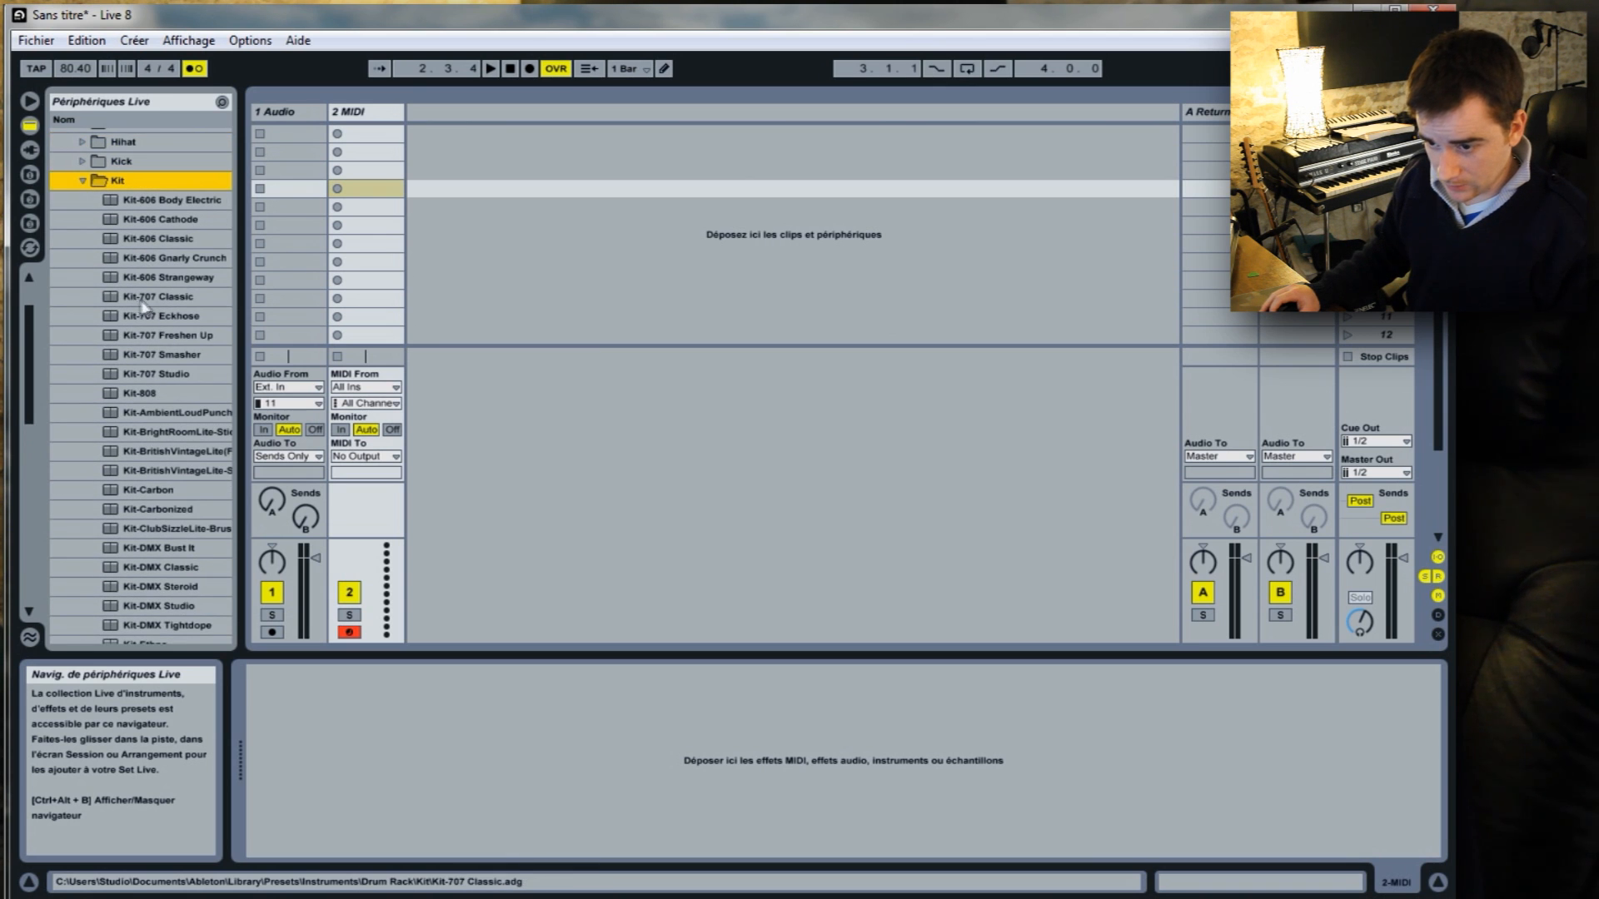
left_click(162, 300)
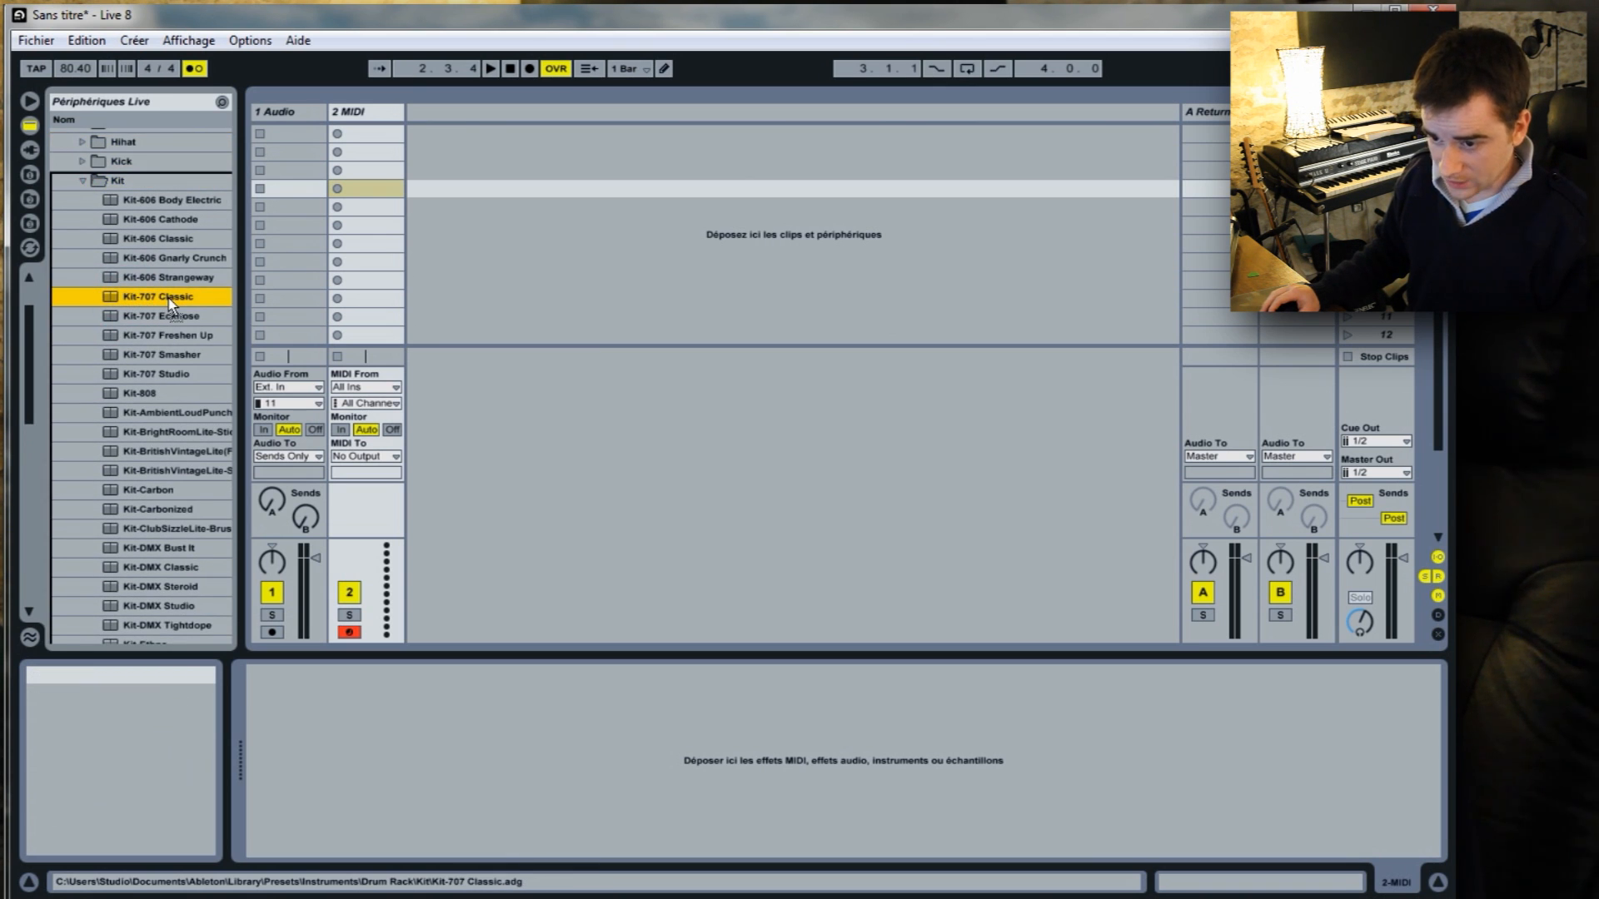
left_click_drag(168, 298, 369, 115)
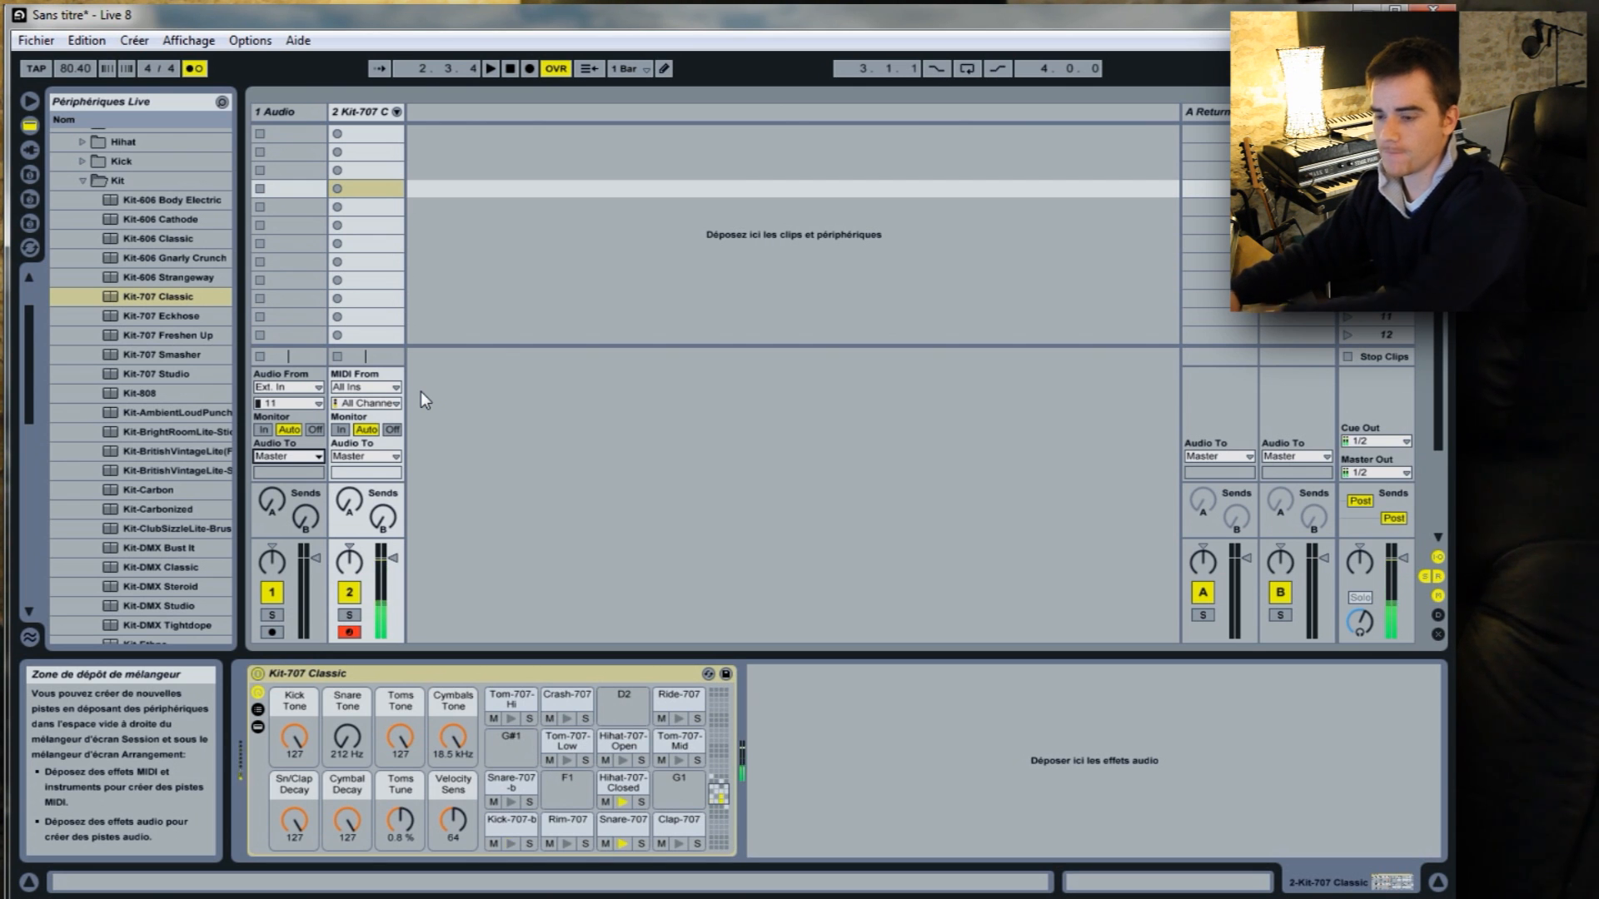
Lower the drum track's volume slightly and try switching the track off and back on.
left_click_drag(398, 555, 397, 573)
left_click_drag(355, 565, 356, 588)
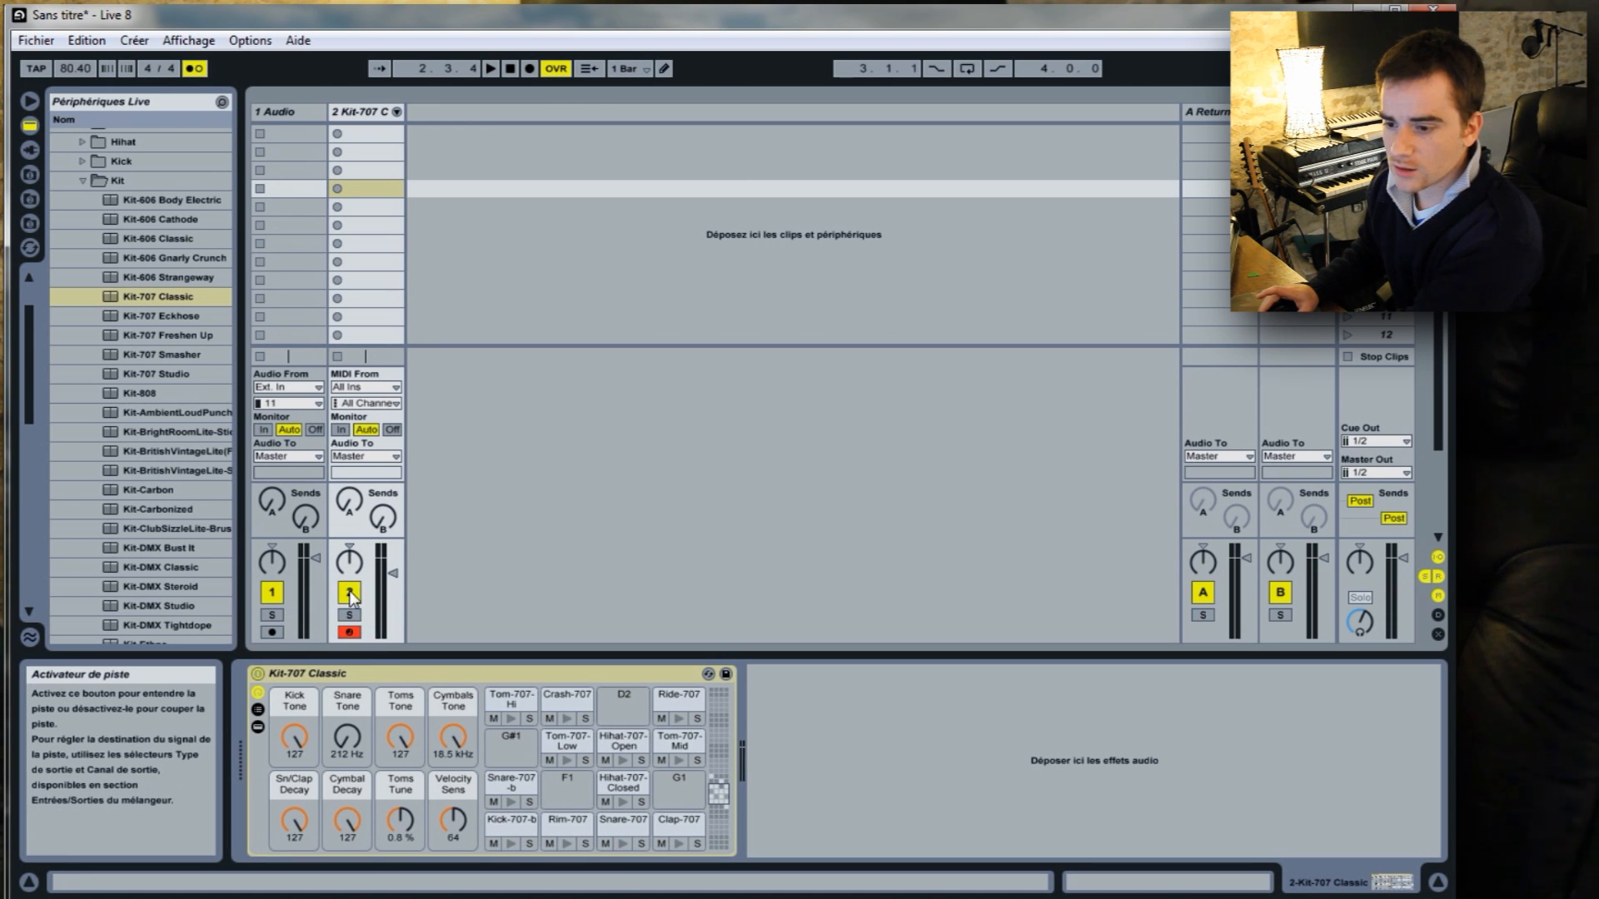
left_click(351, 593)
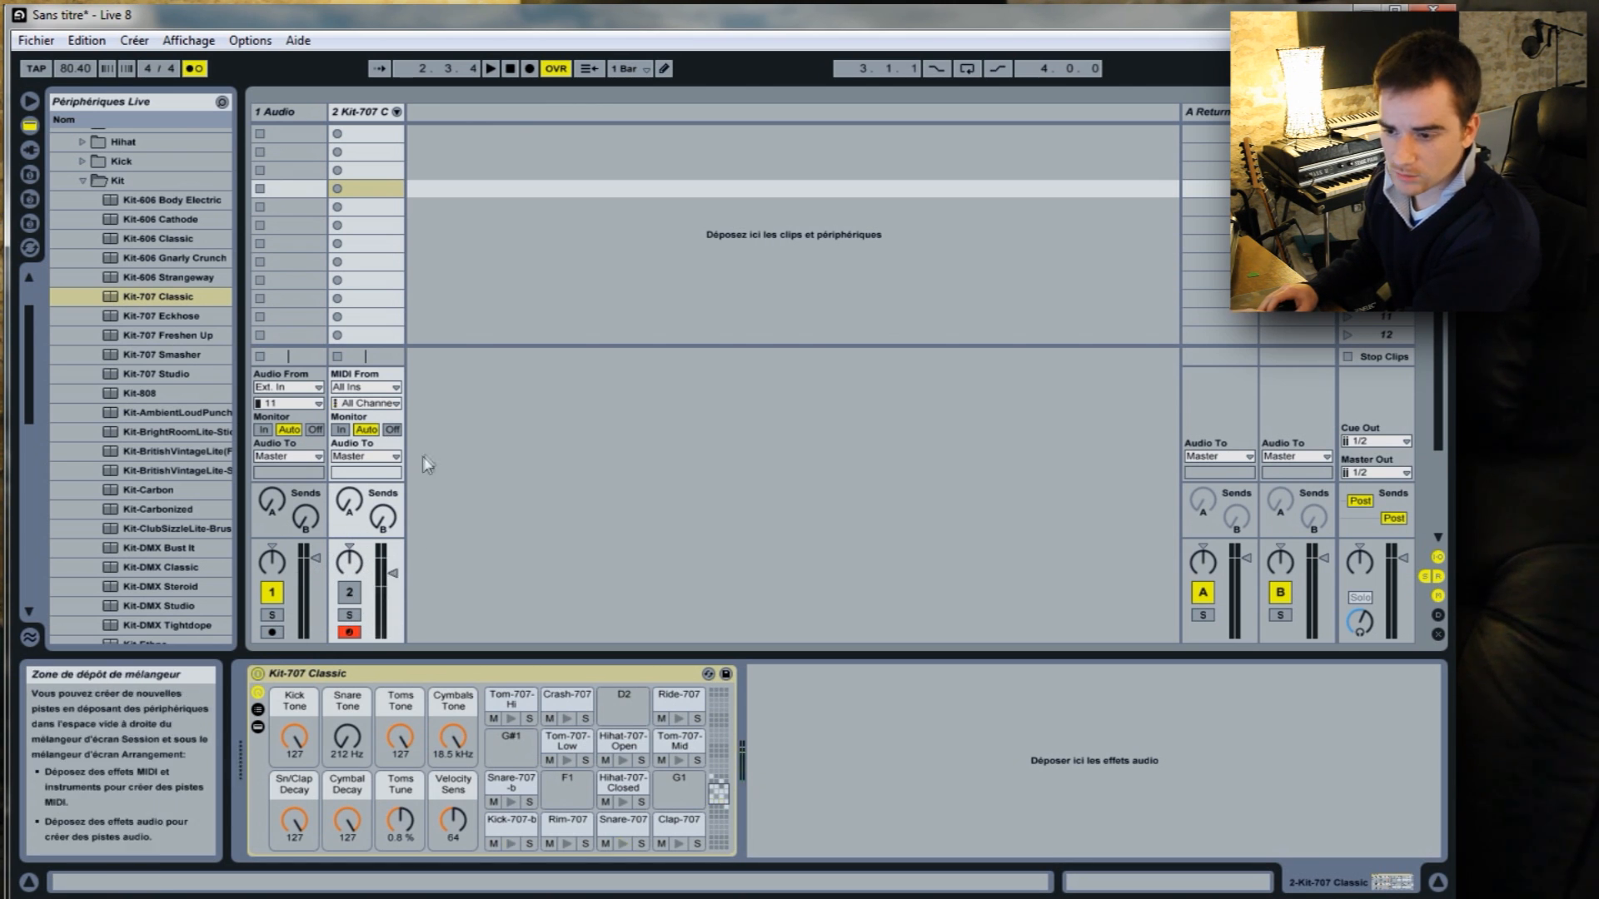
left_click(358, 592)
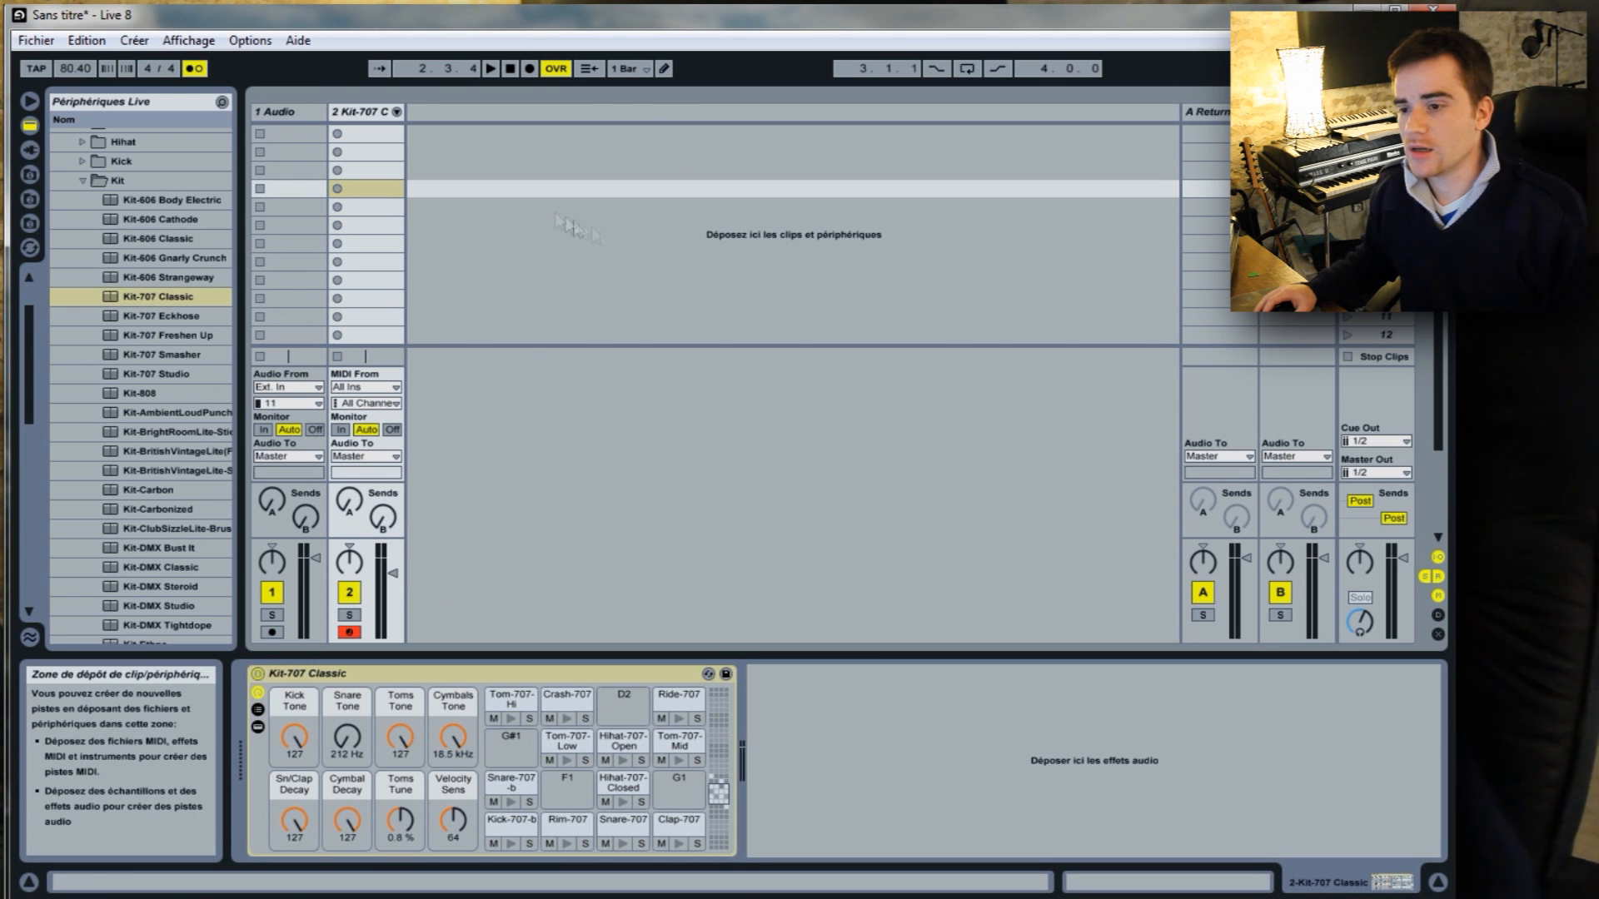
Try selecting the drum track's first clip slots and switching its record arming off and on.
left_click(367, 134)
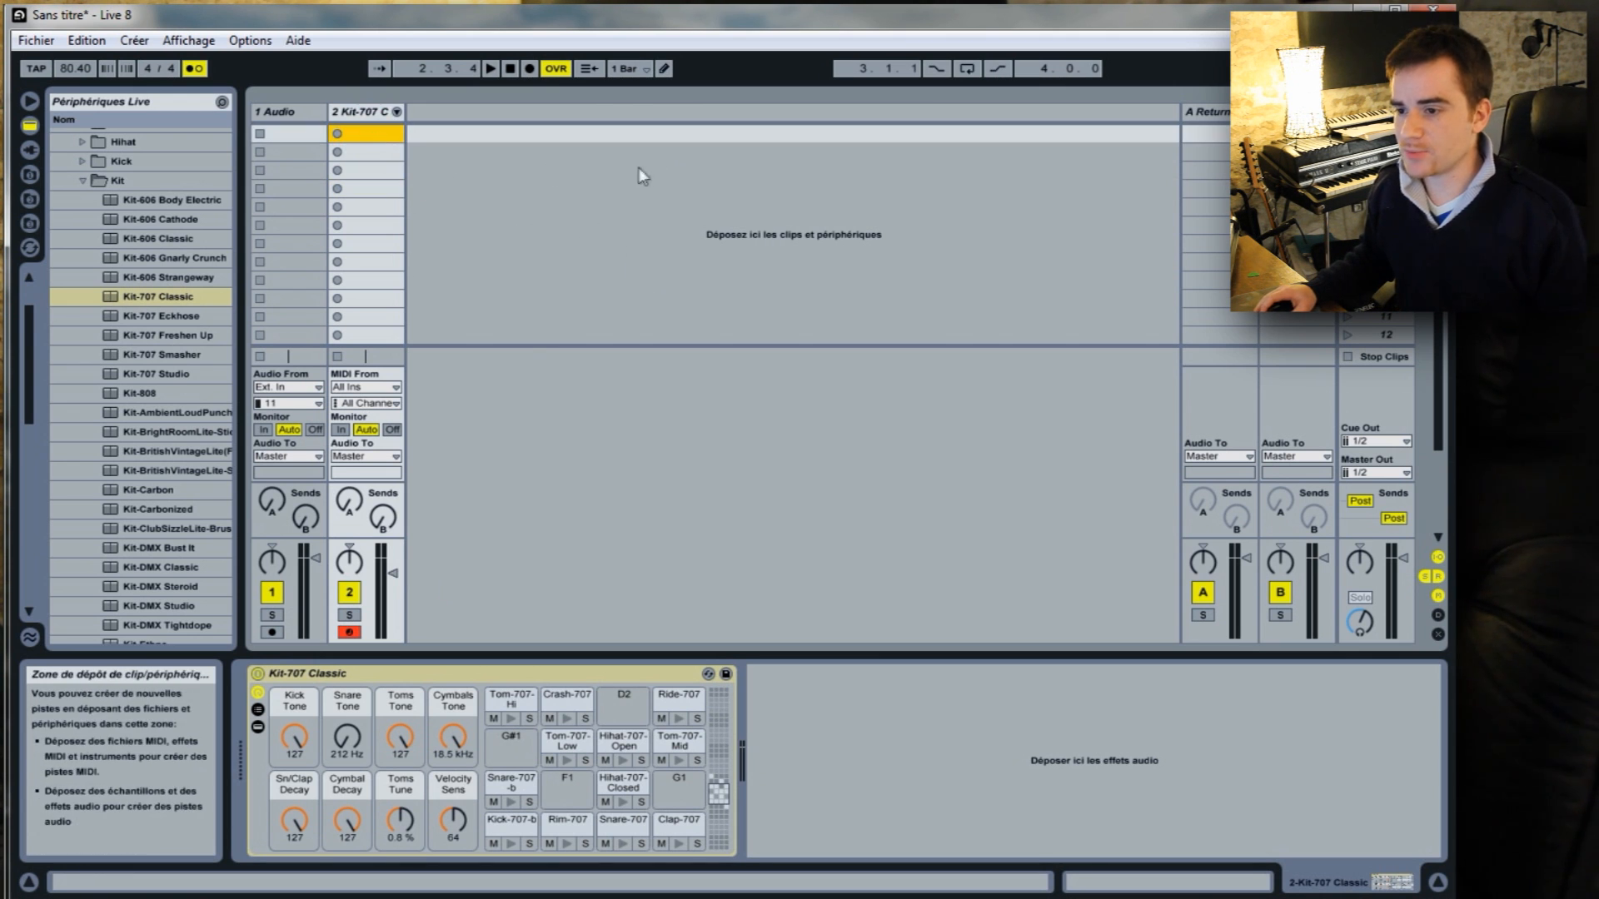
left_click(377, 156)
left_click(377, 171)
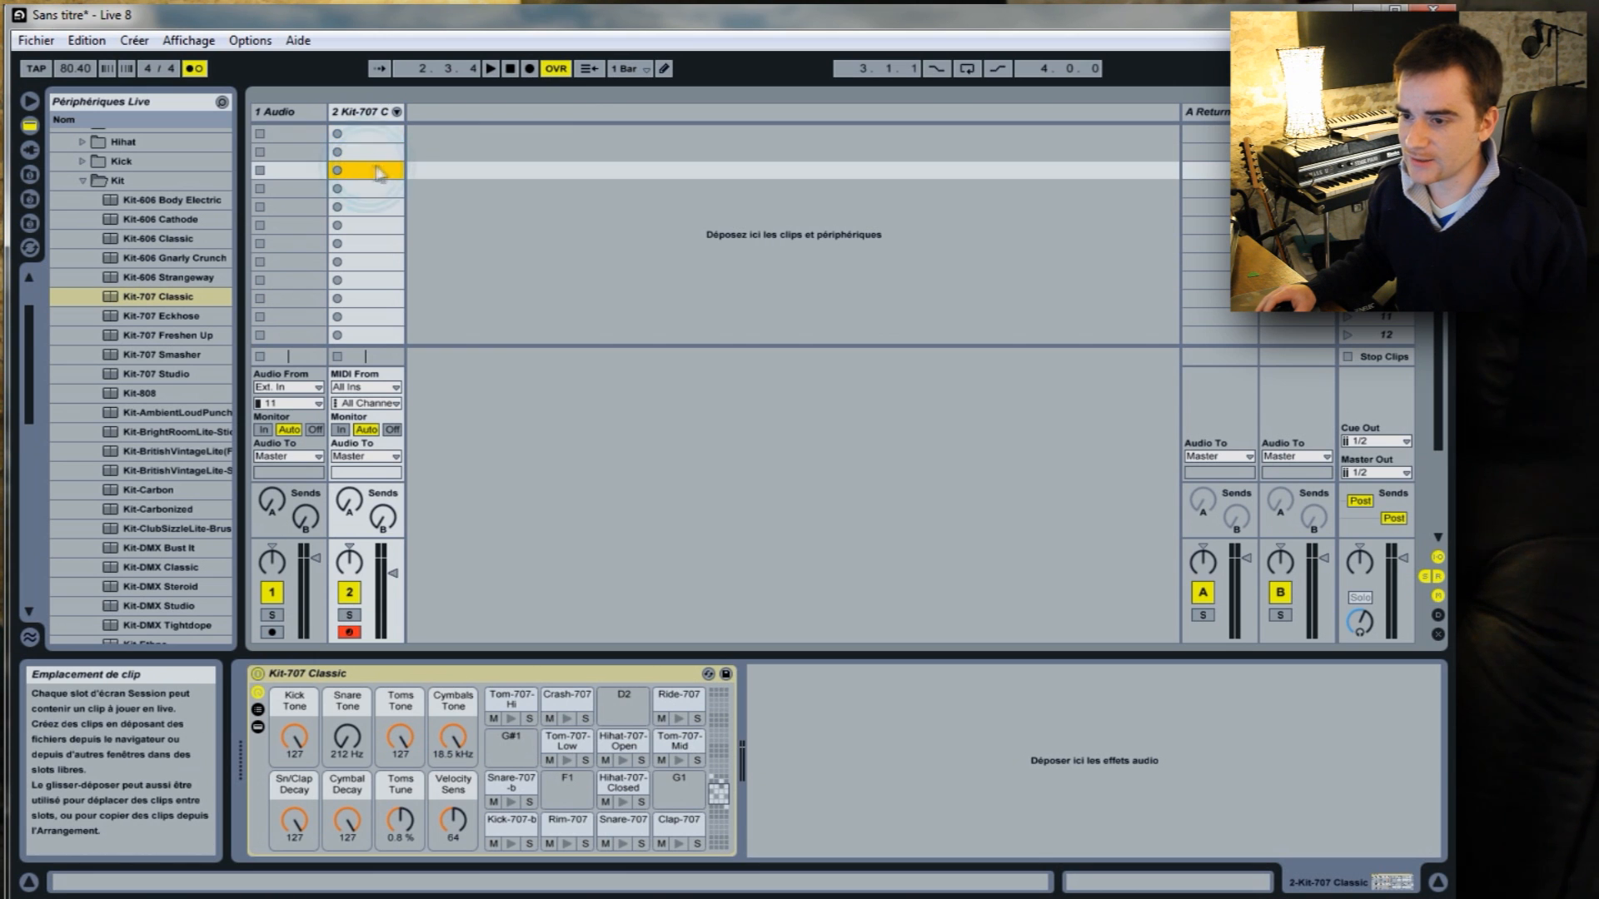
left_click(349, 632)
left_click(349, 632)
left_click(350, 136)
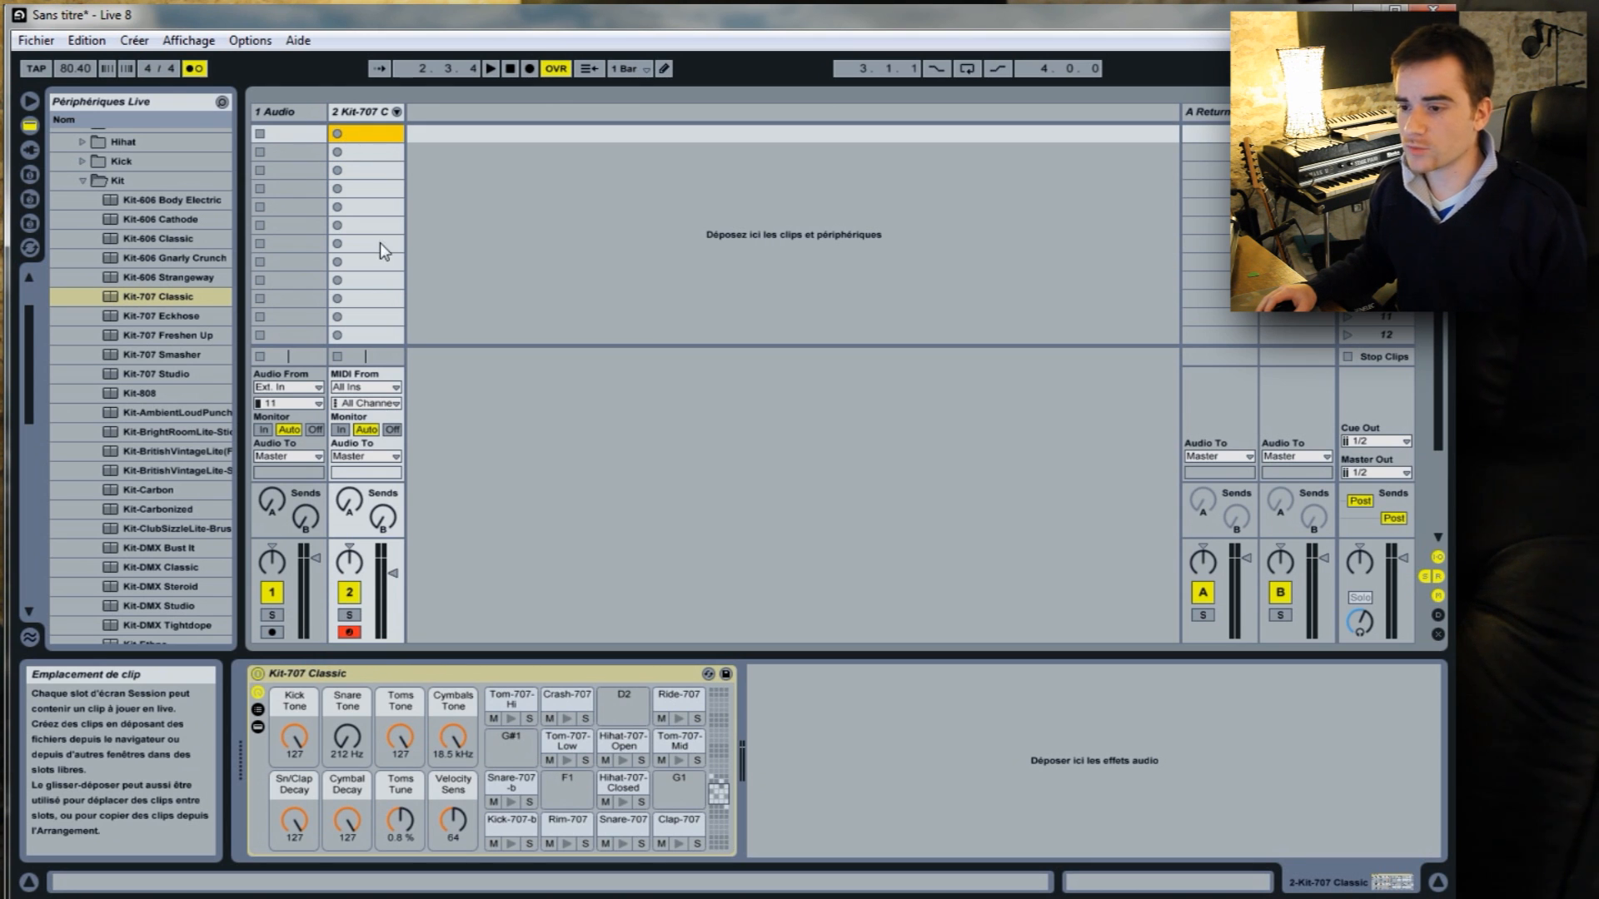
Record a kick and snare pattern into the drum track's first clip slot, end the recording, and stop playback.
left_click(338, 134)
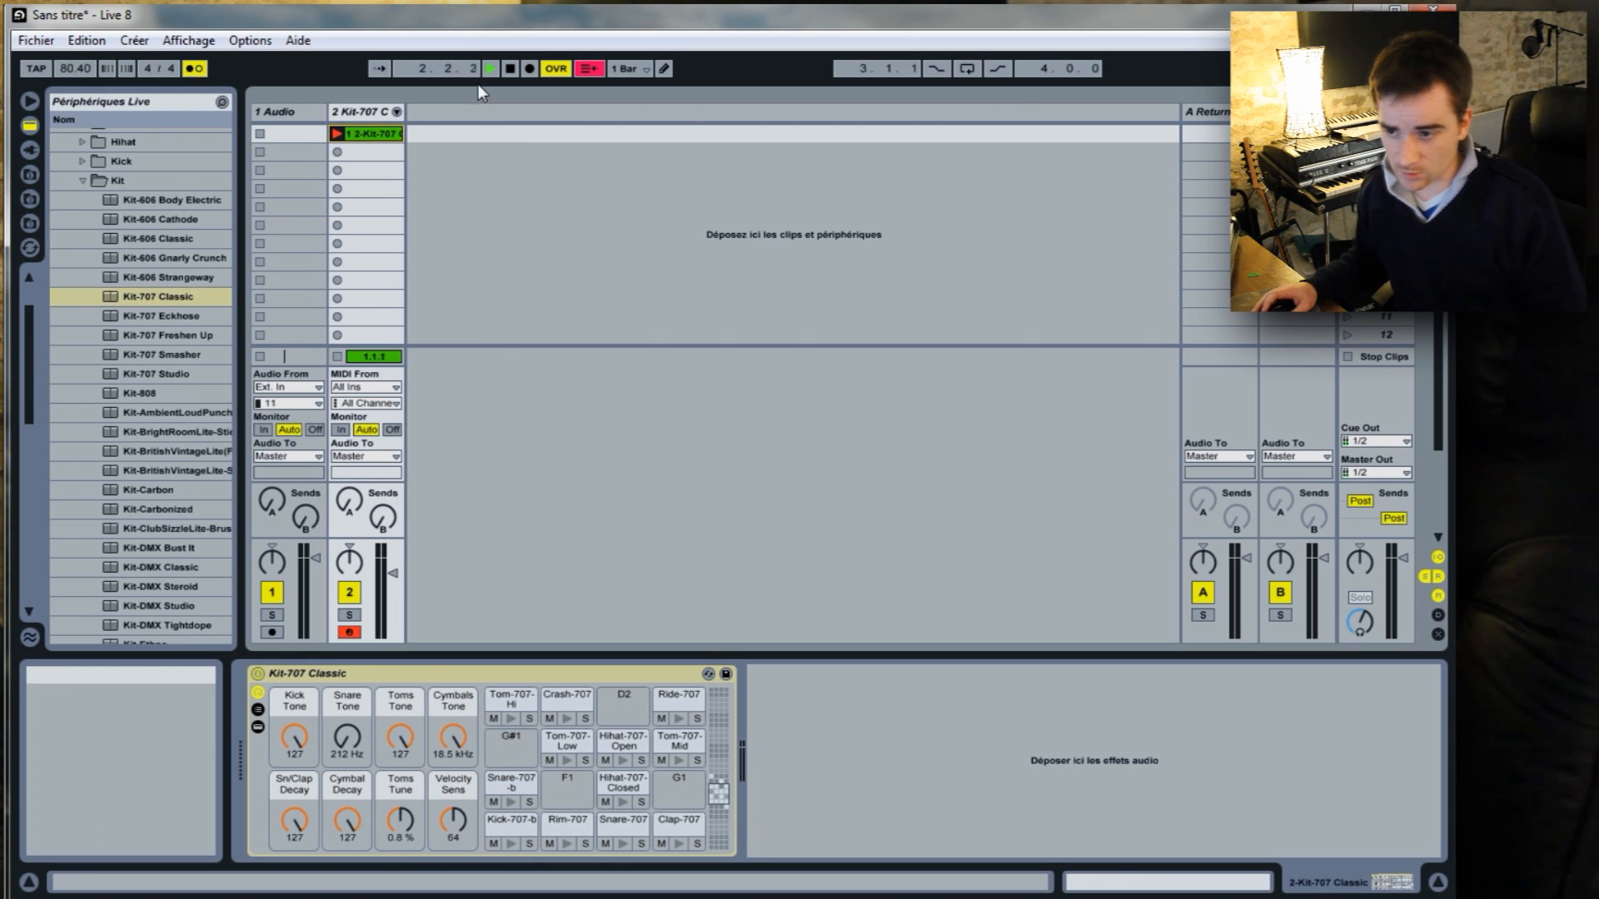
left_click(335, 134)
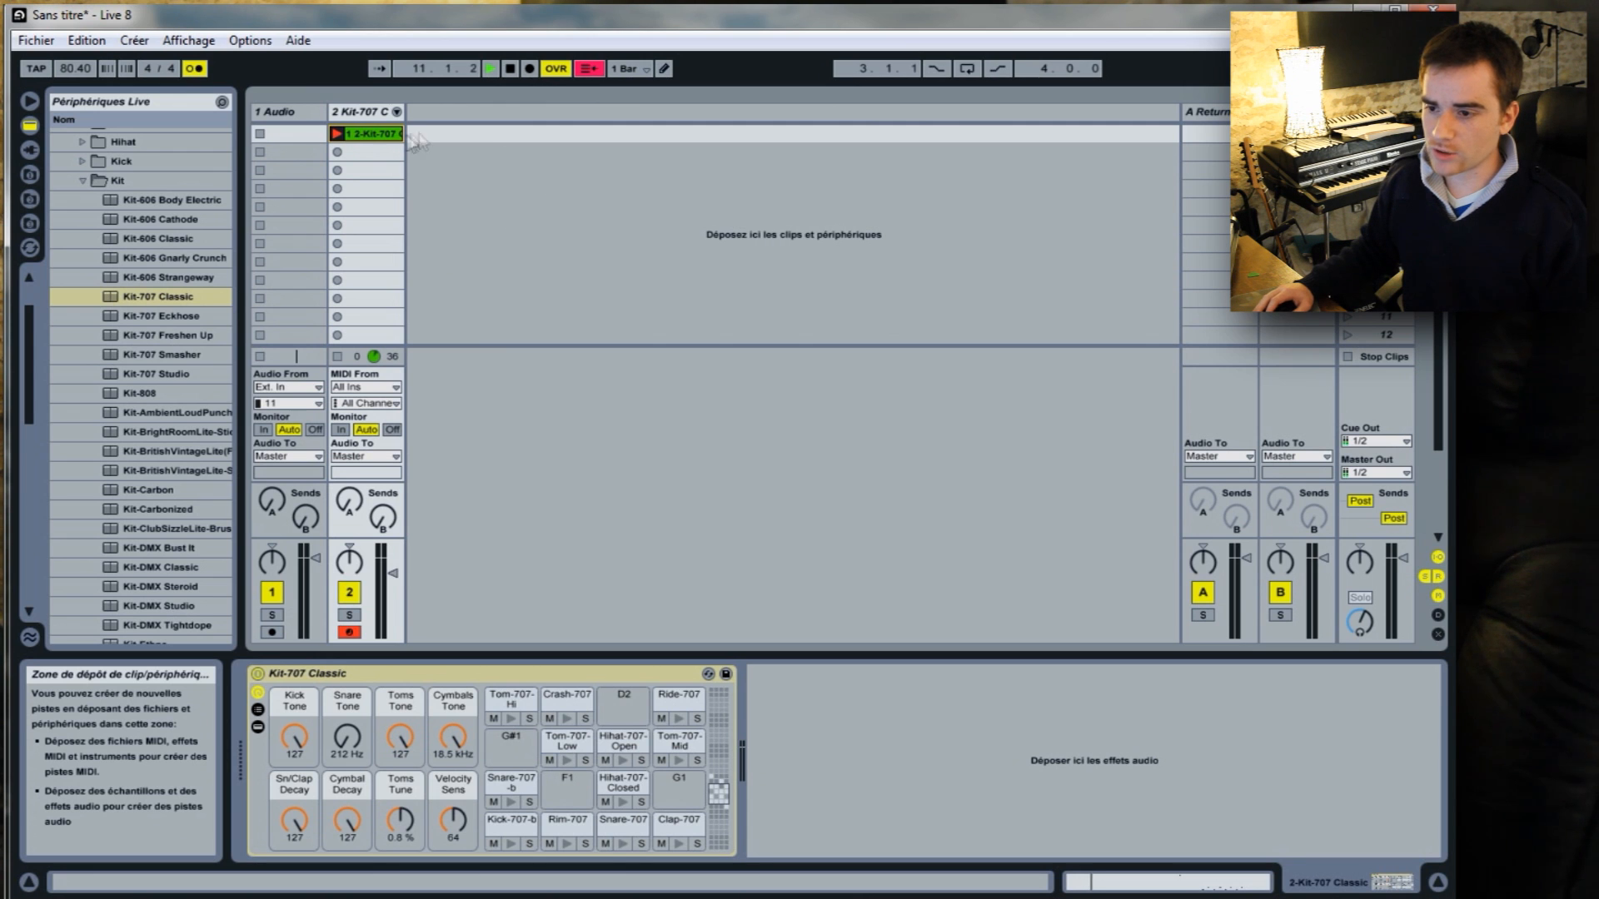
left_click(508, 69)
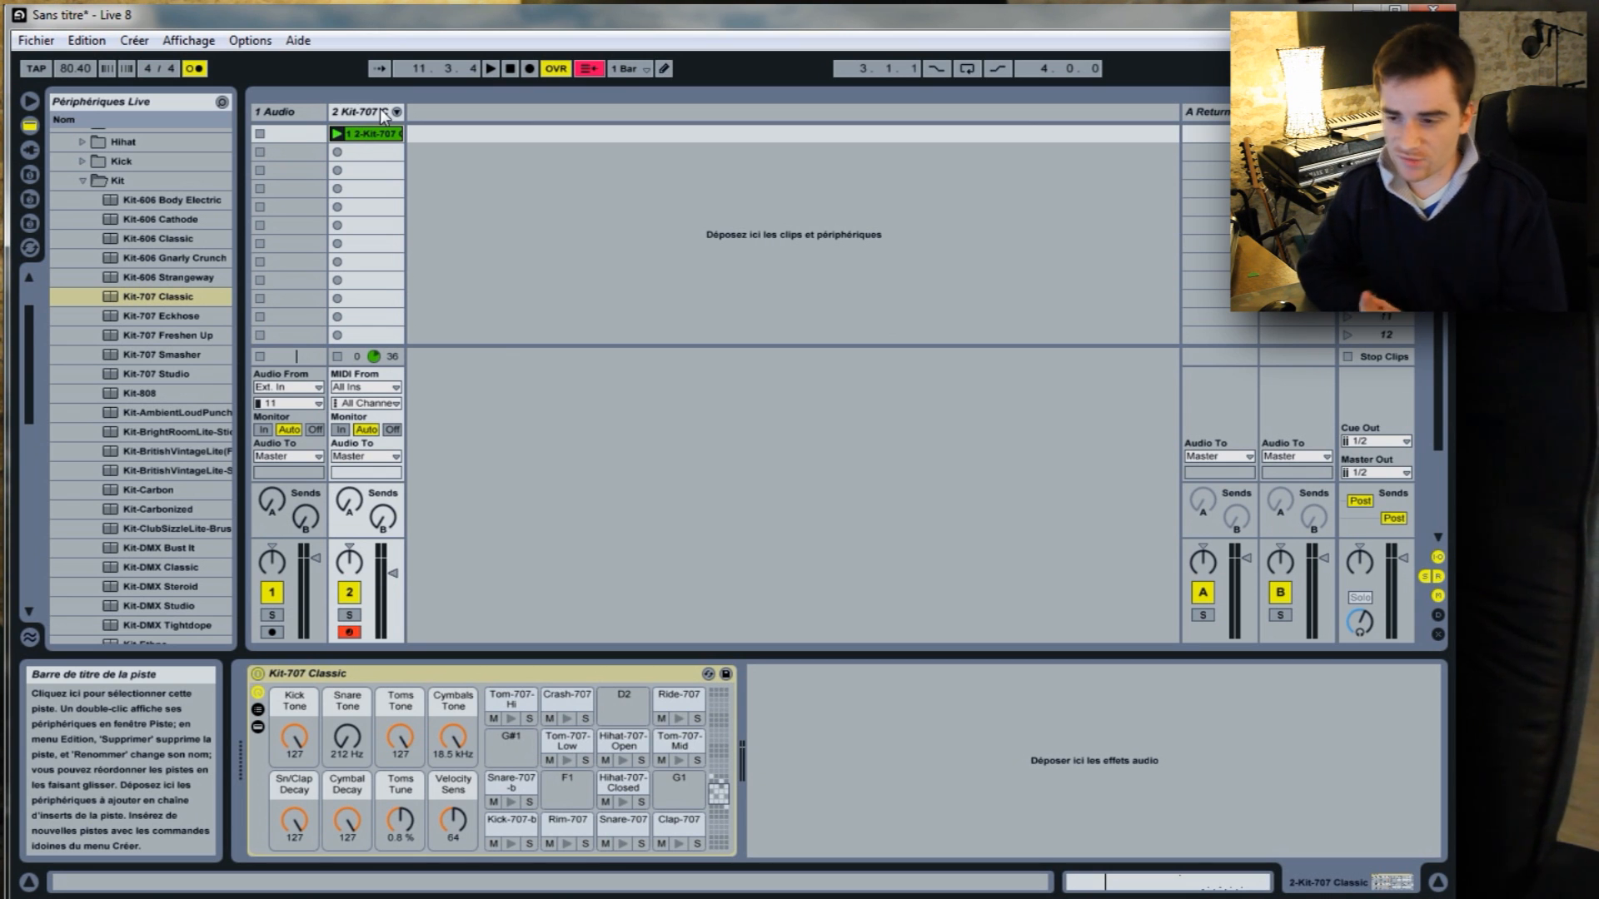
Open the recorded clip's notes and delete the stray Tom-707-Hi note at bar 6.
double_click(356, 133)
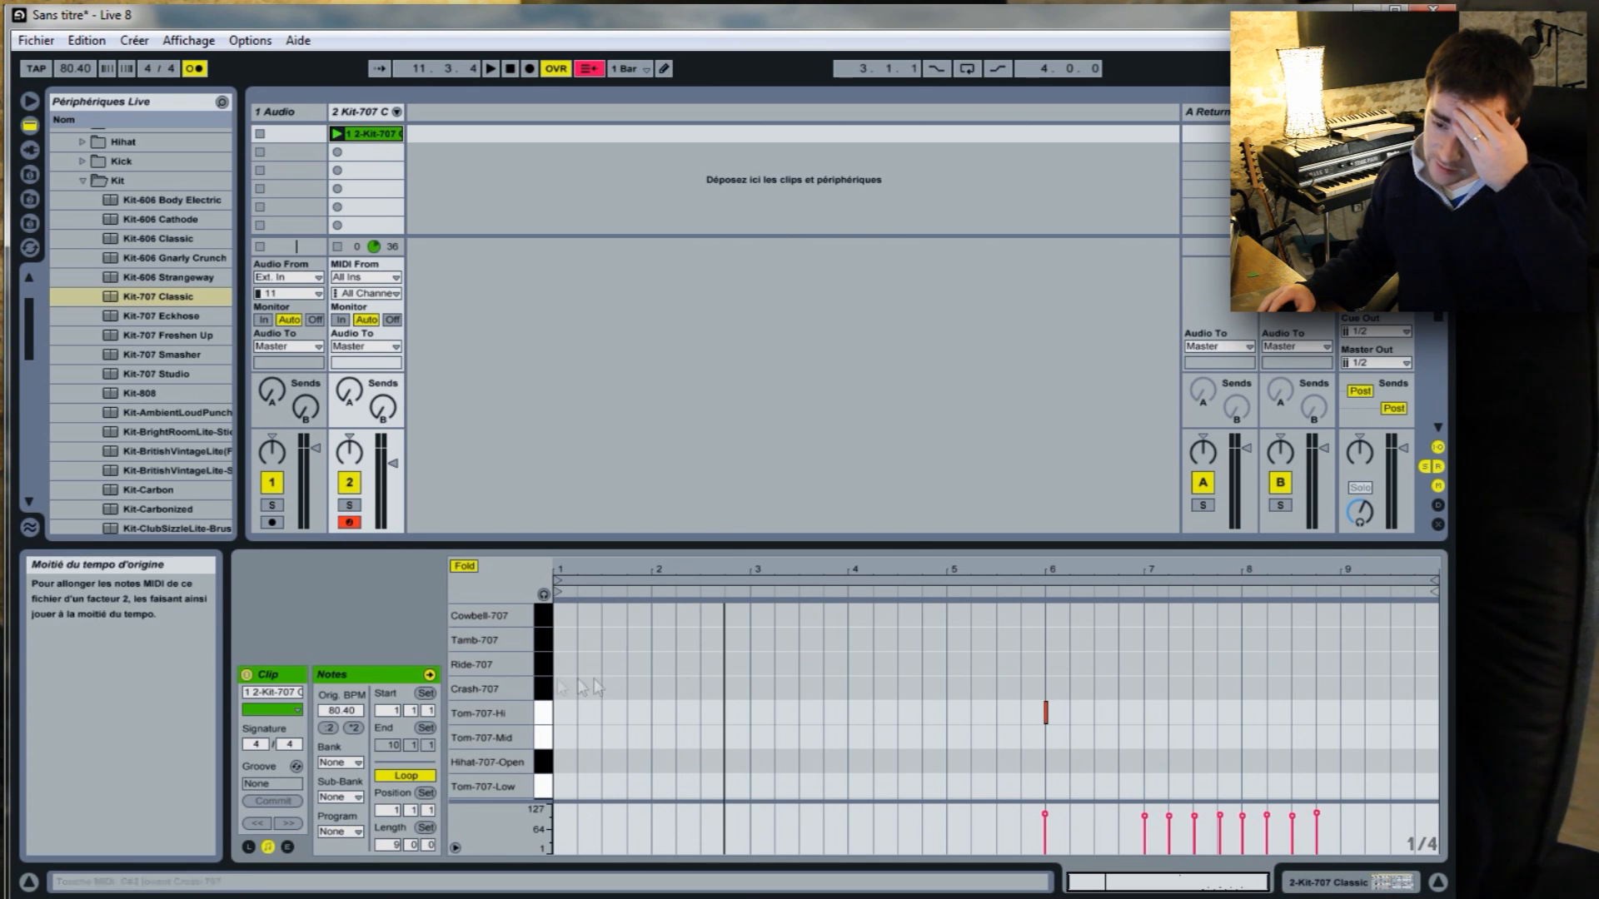
mouse_move(1122, 567)
left_mouse_down()
mouse_move(1118, 593)
mouse_move(1119, 568)
left_mouse_up()
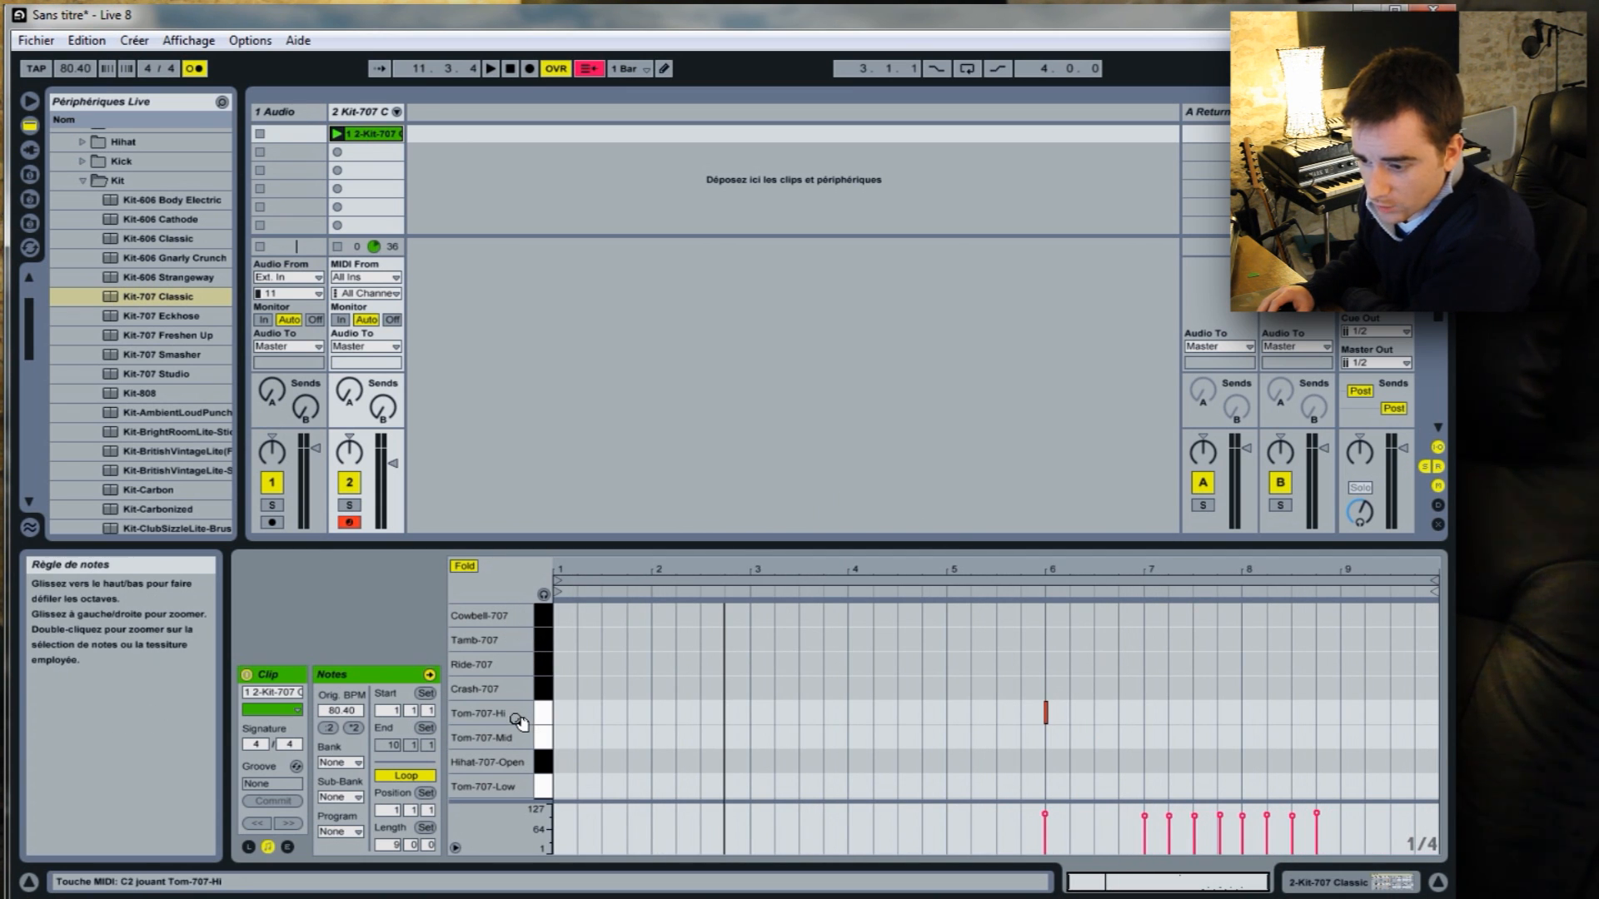
left_click_drag(521, 745, 520, 581)
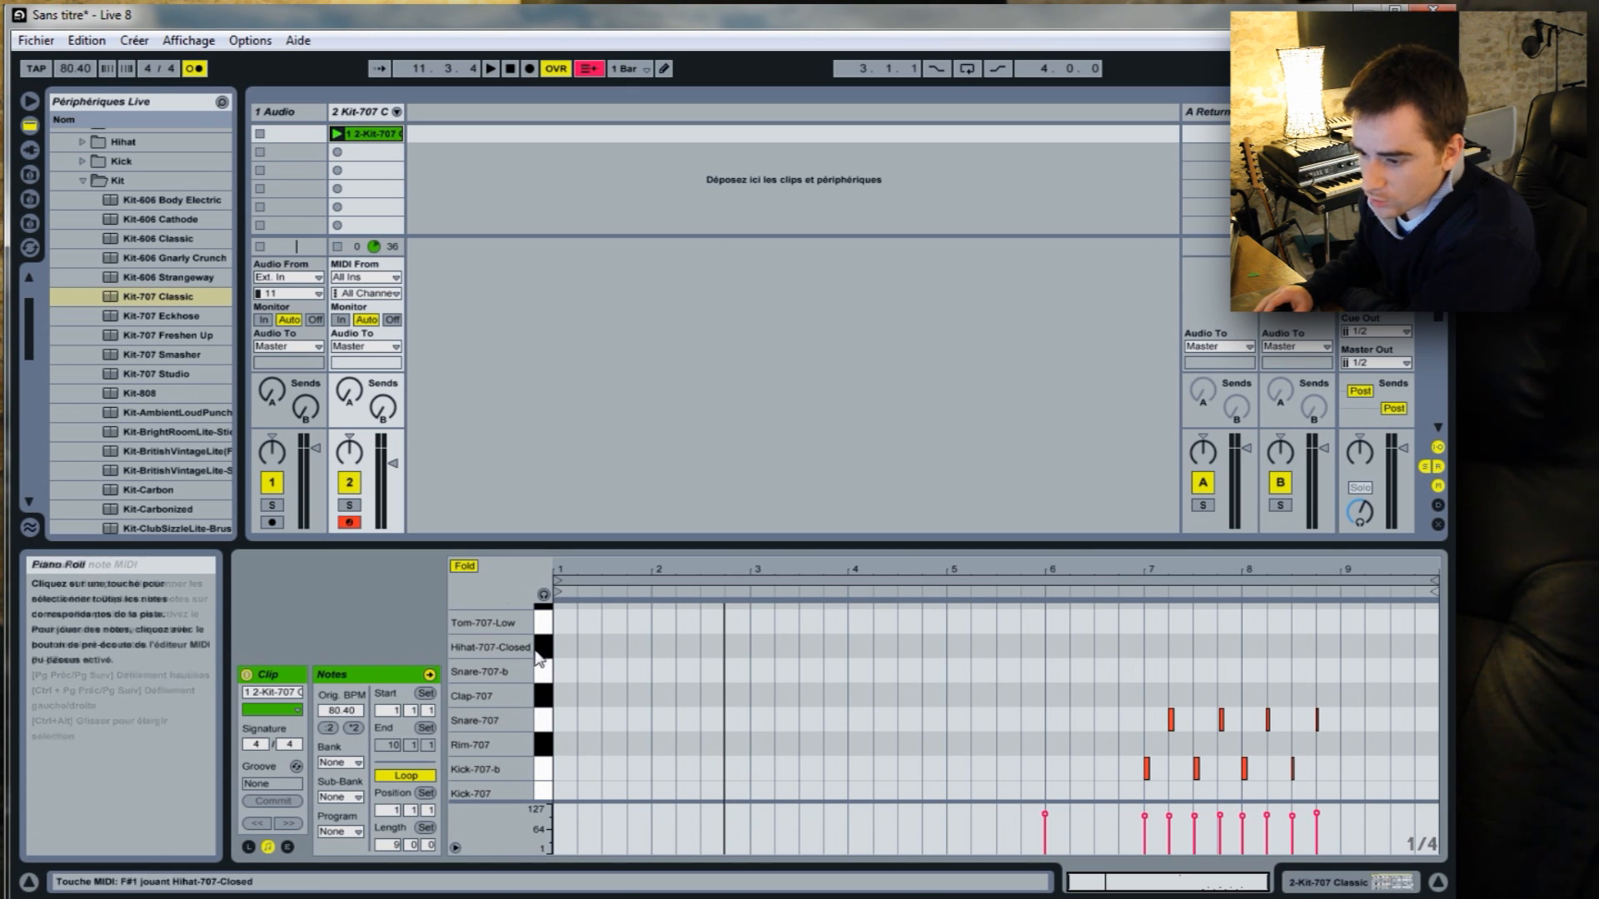
left_click_drag(496, 633, 496, 734)
left_click_drag(1034, 643, 1069, 661)
key("Delete")
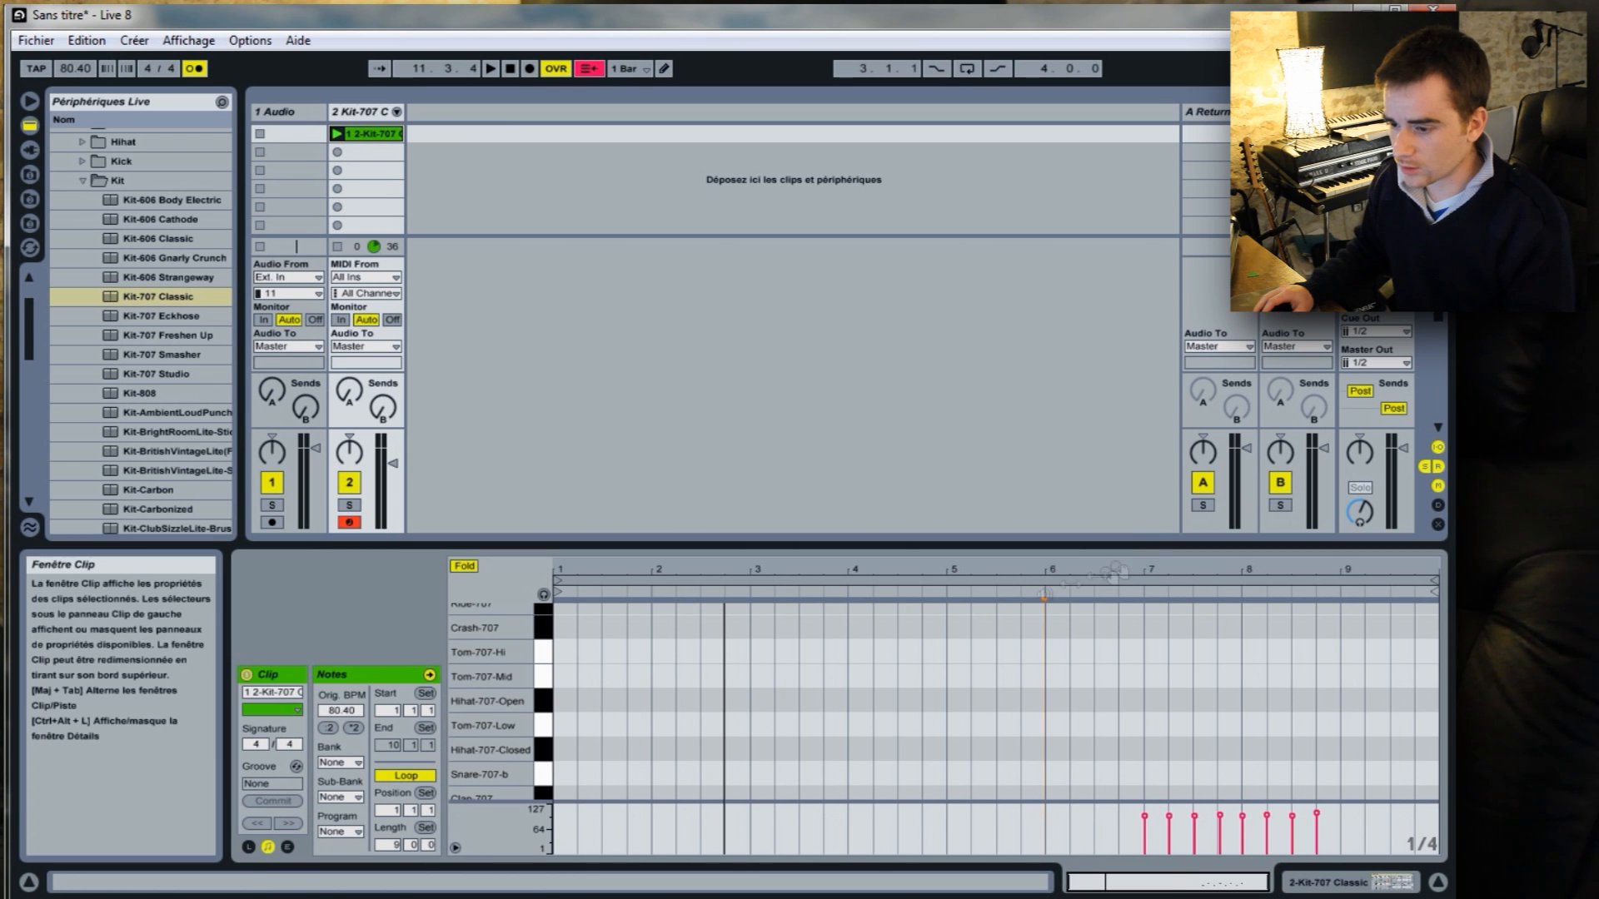
Set the clip's loop to the played section from bar 7 to bar 9 and play the clip.
left_click_drag(469, 754, 469, 642)
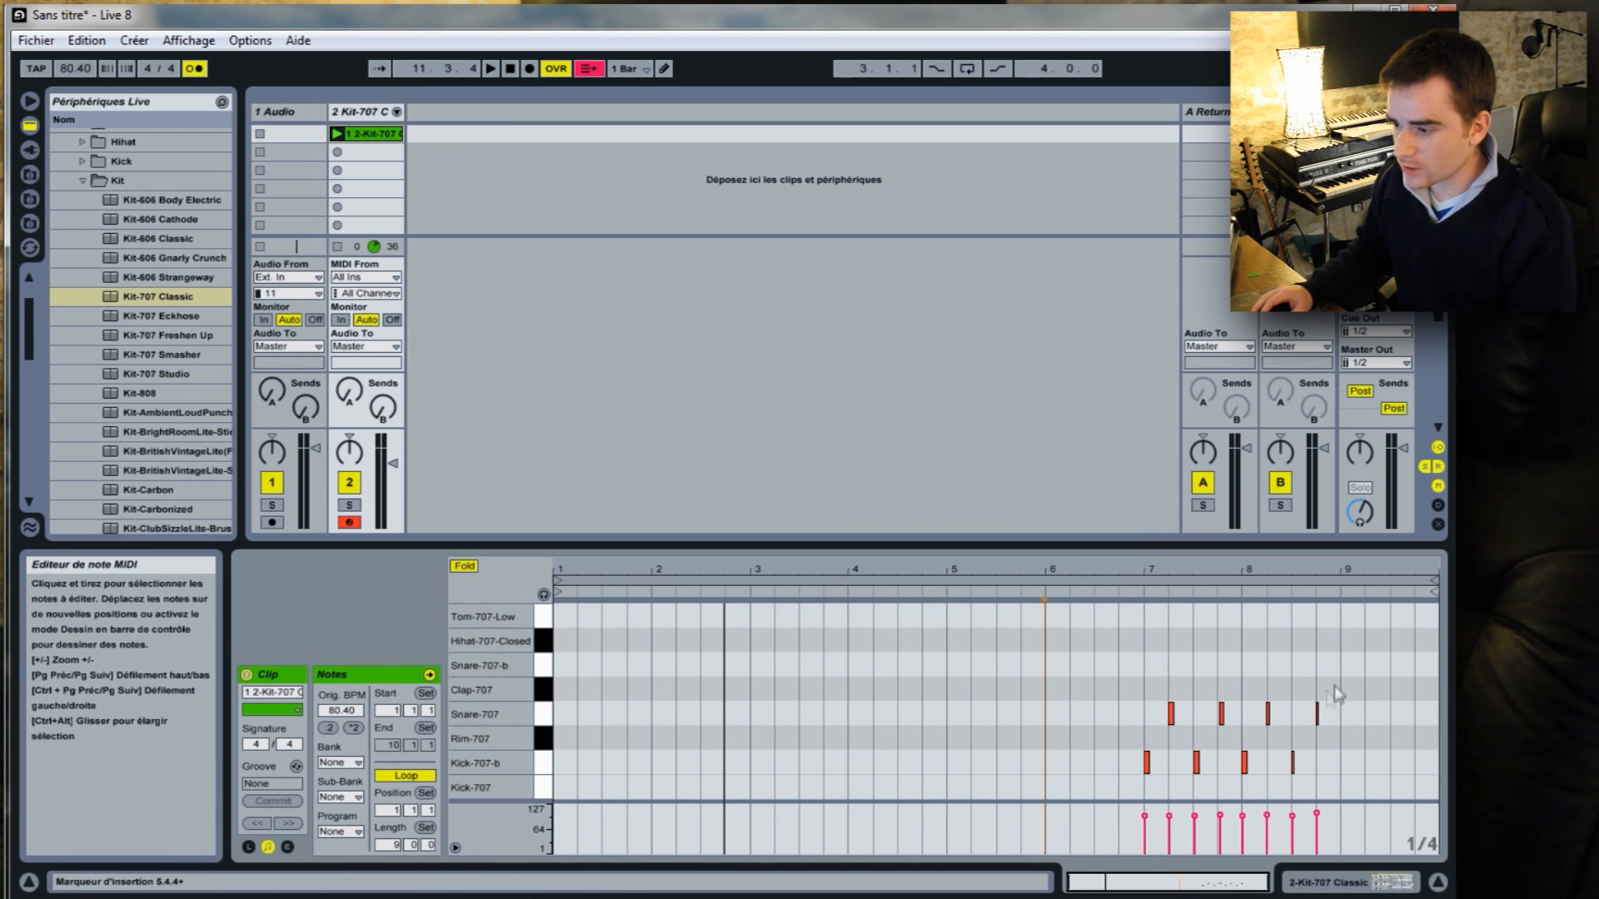
left_click_drag(1150, 650, 1341, 671)
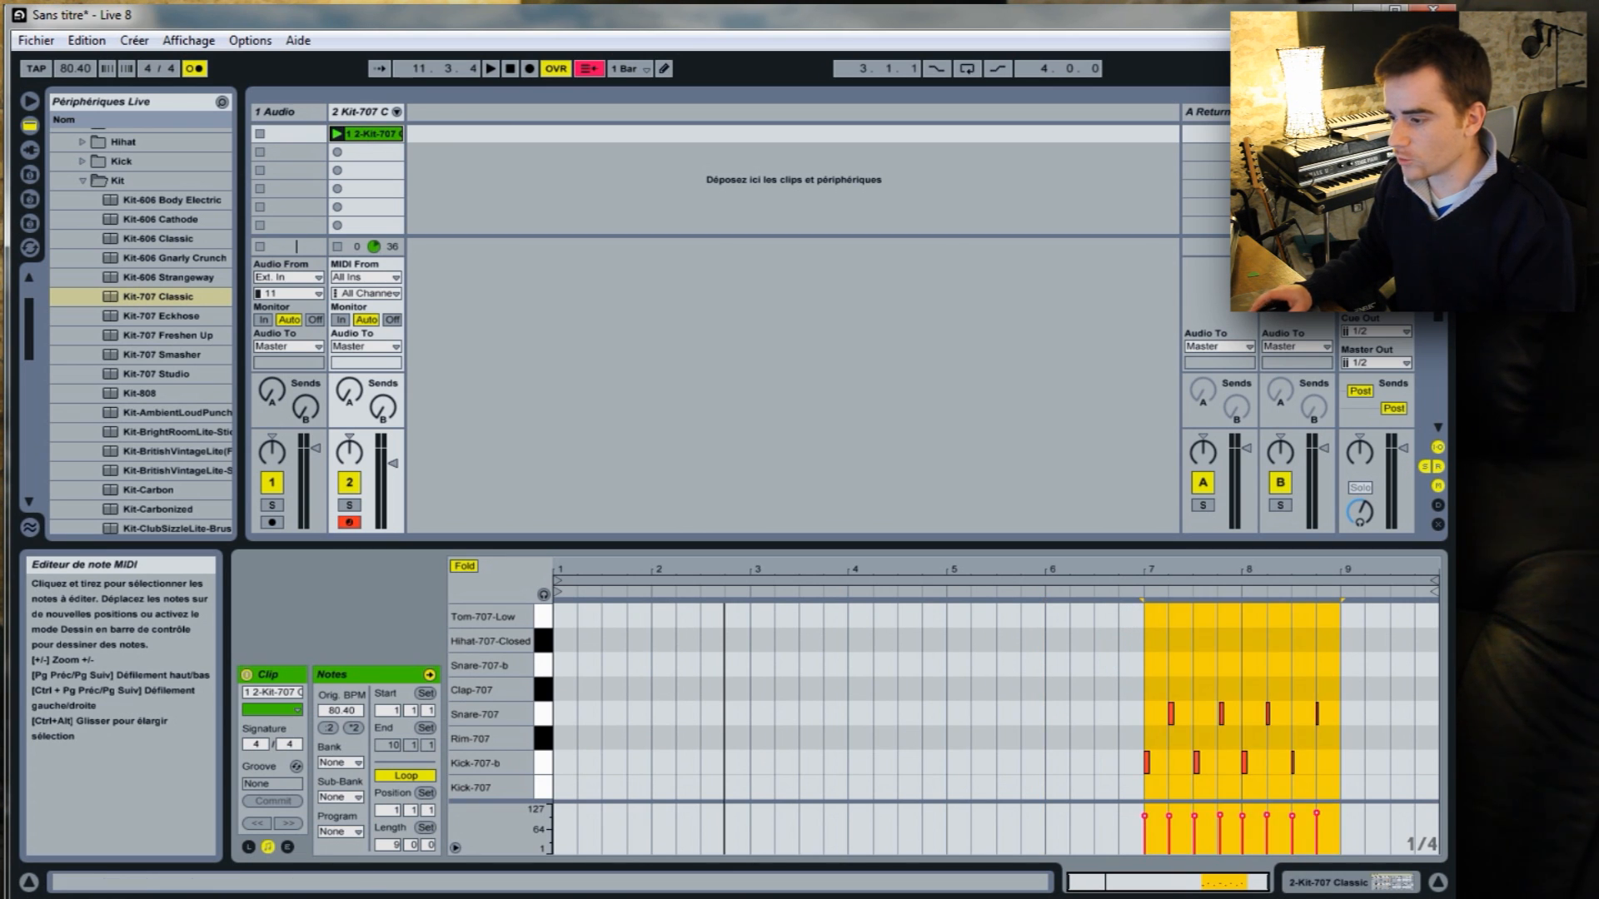
right_click(1251, 636)
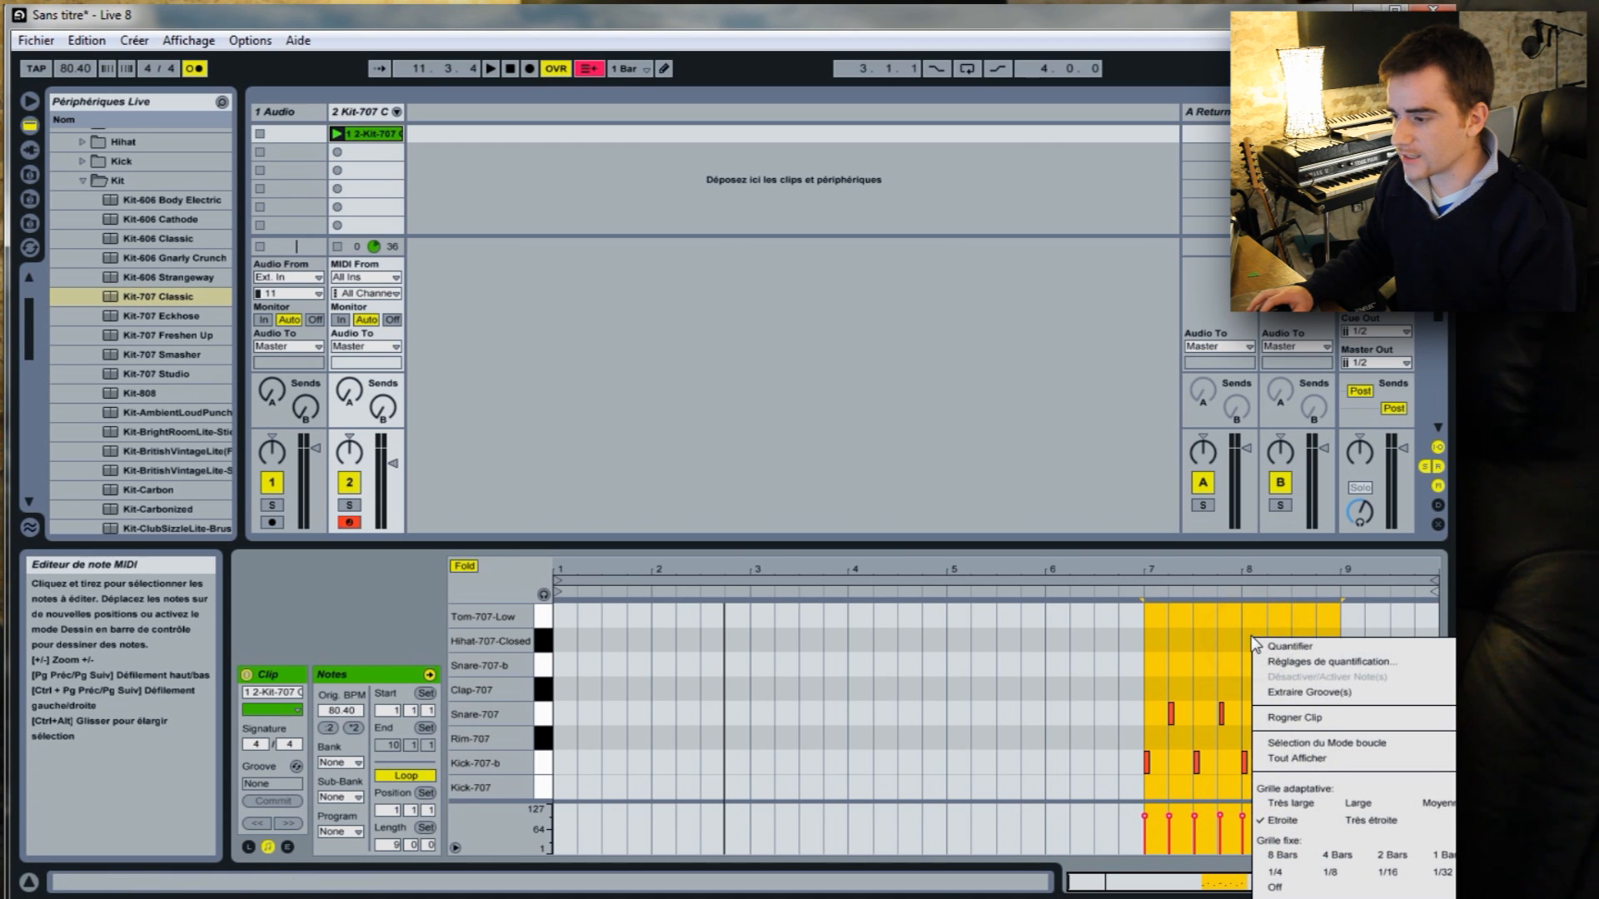
left_click(1320, 745)
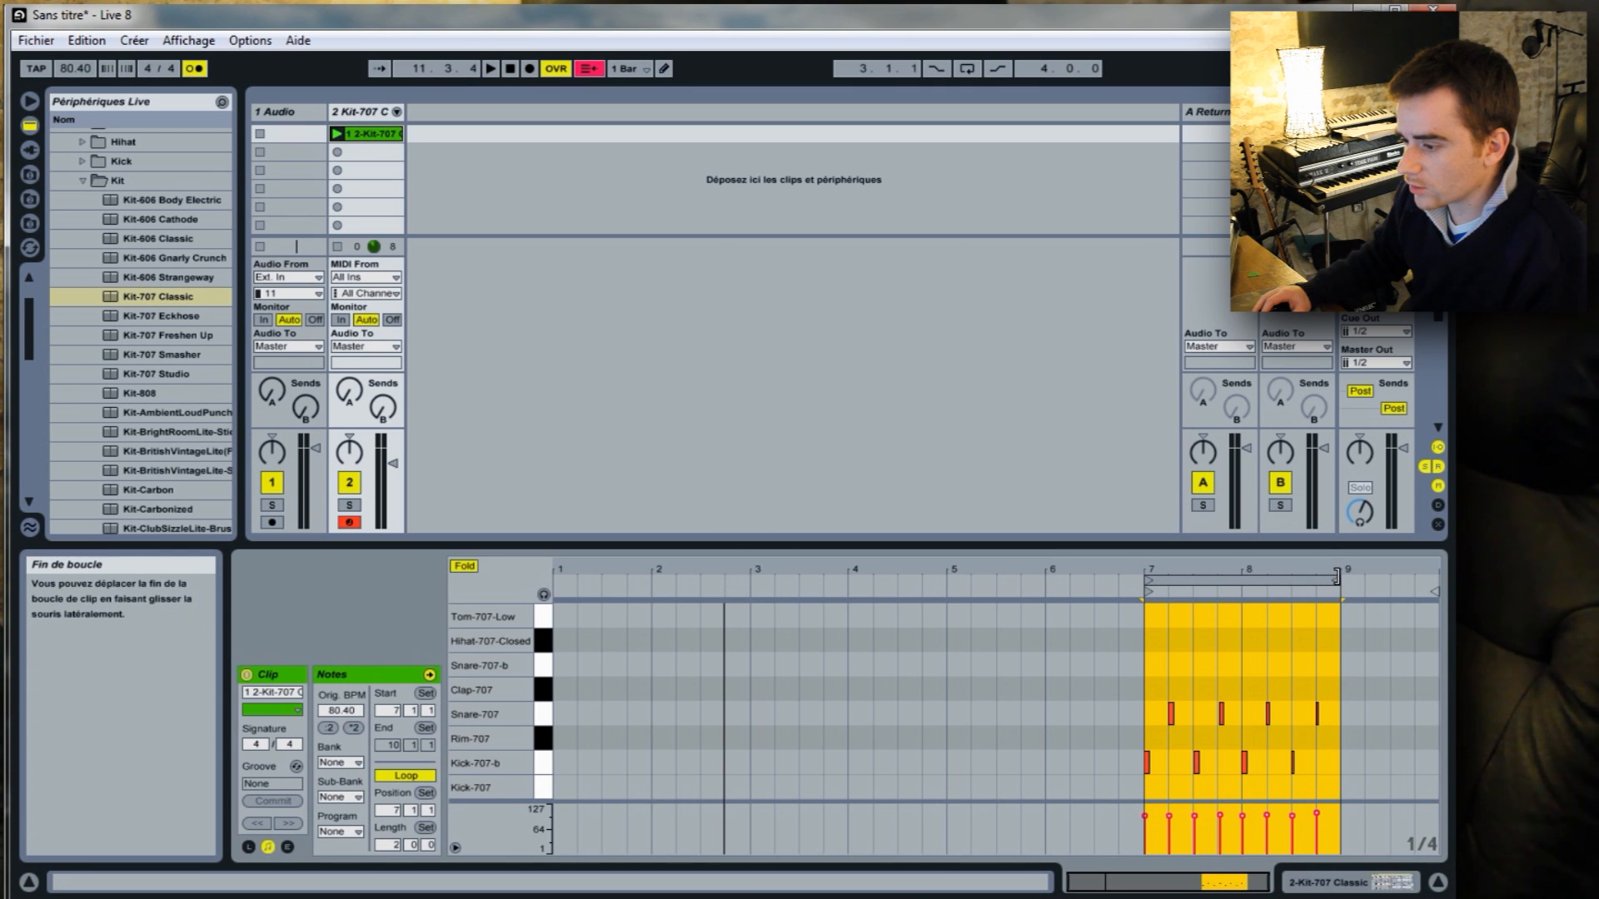
left_click(337, 134)
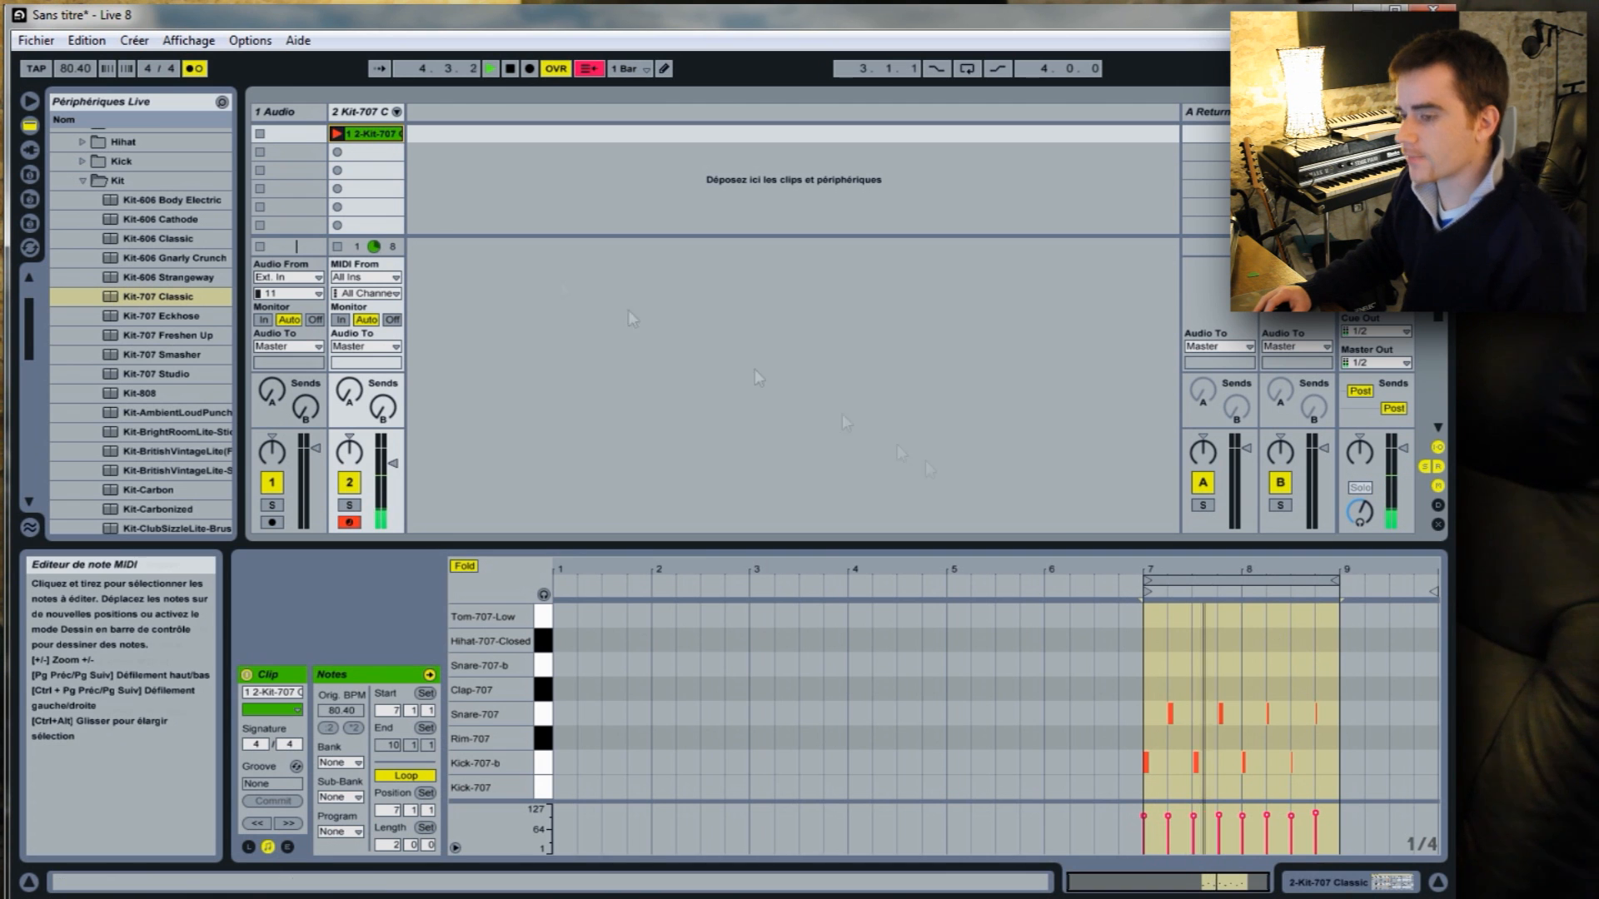
Quantize all the kick and snare notes in the drum clip.
left_click_drag(1247, 567, 1249, 619)
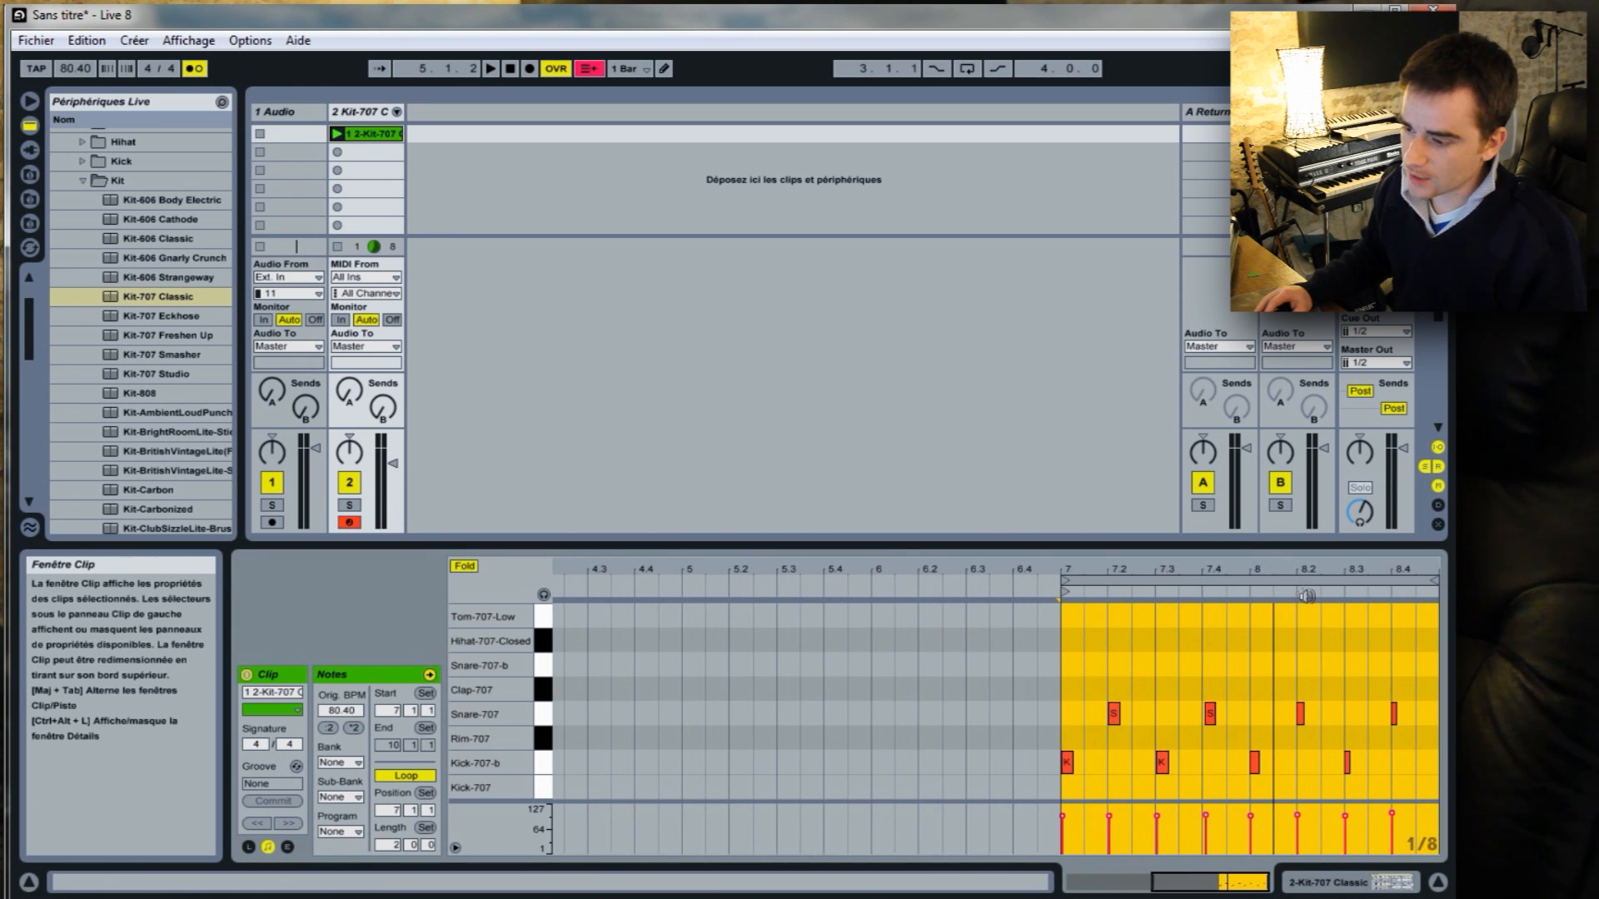
left_click(1210, 714)
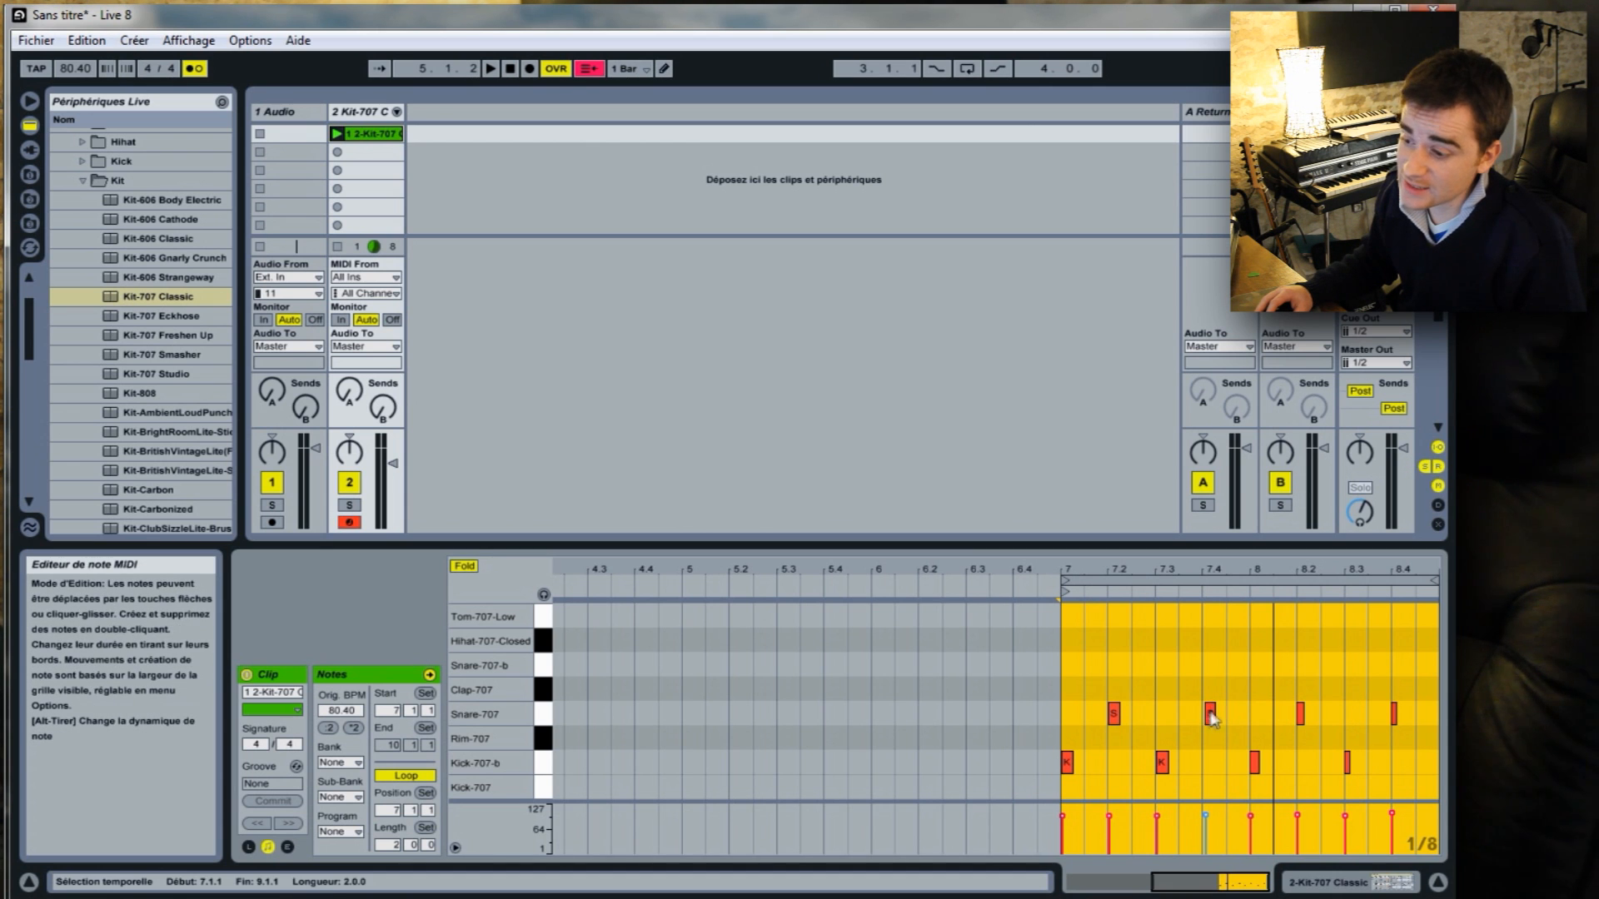
left_click(1205, 729)
left_click(1212, 714)
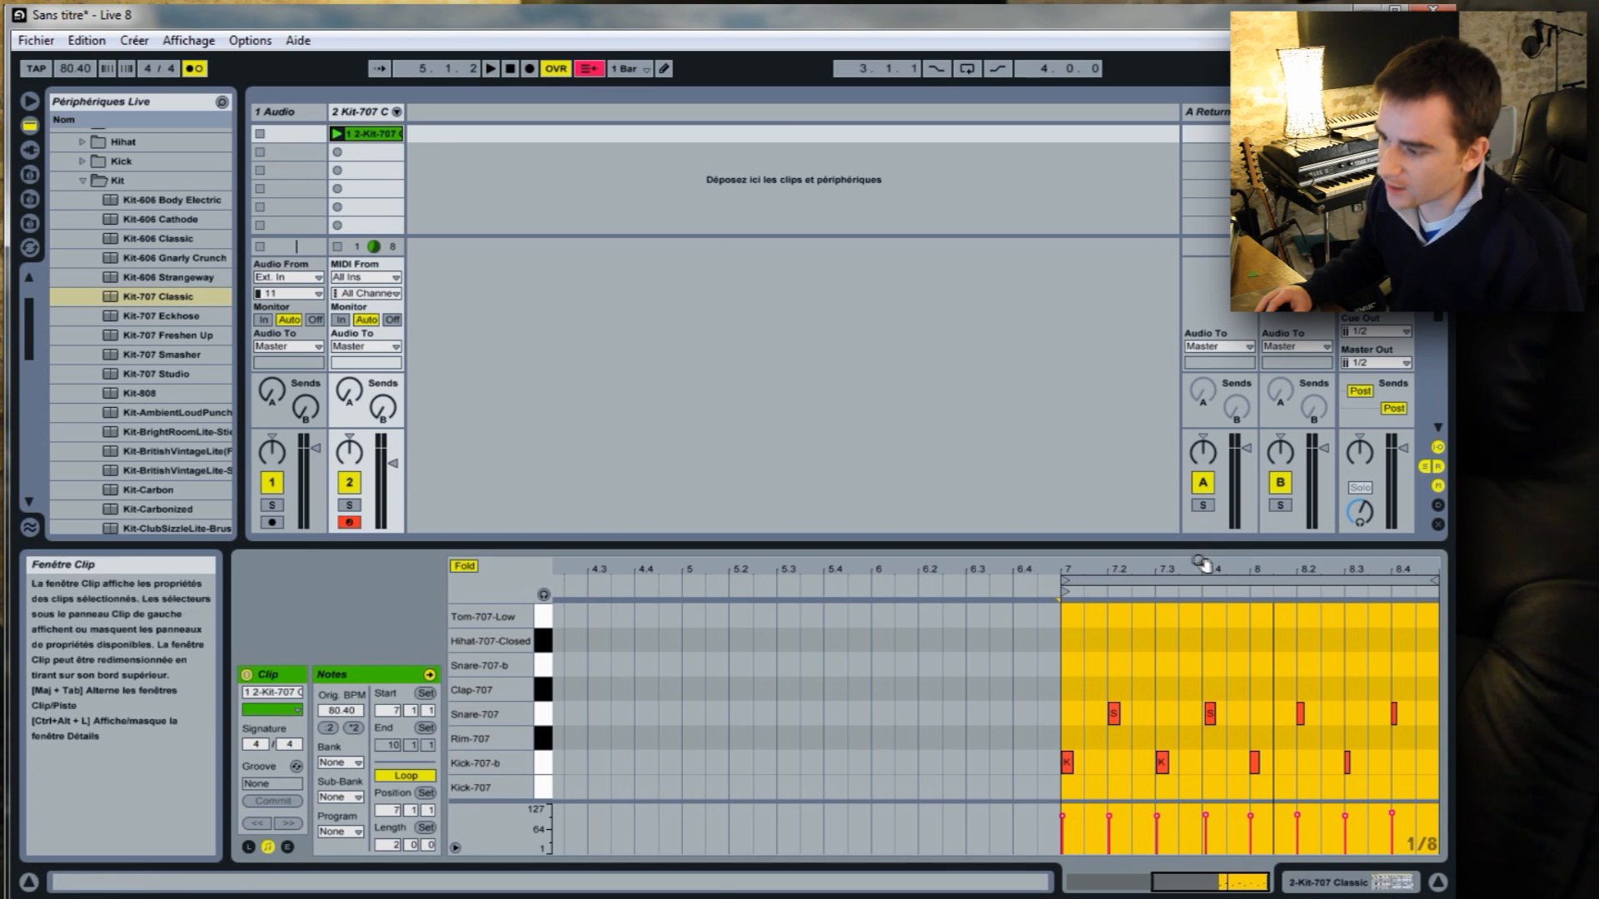
left_click_drag(1207, 570, 1206, 661)
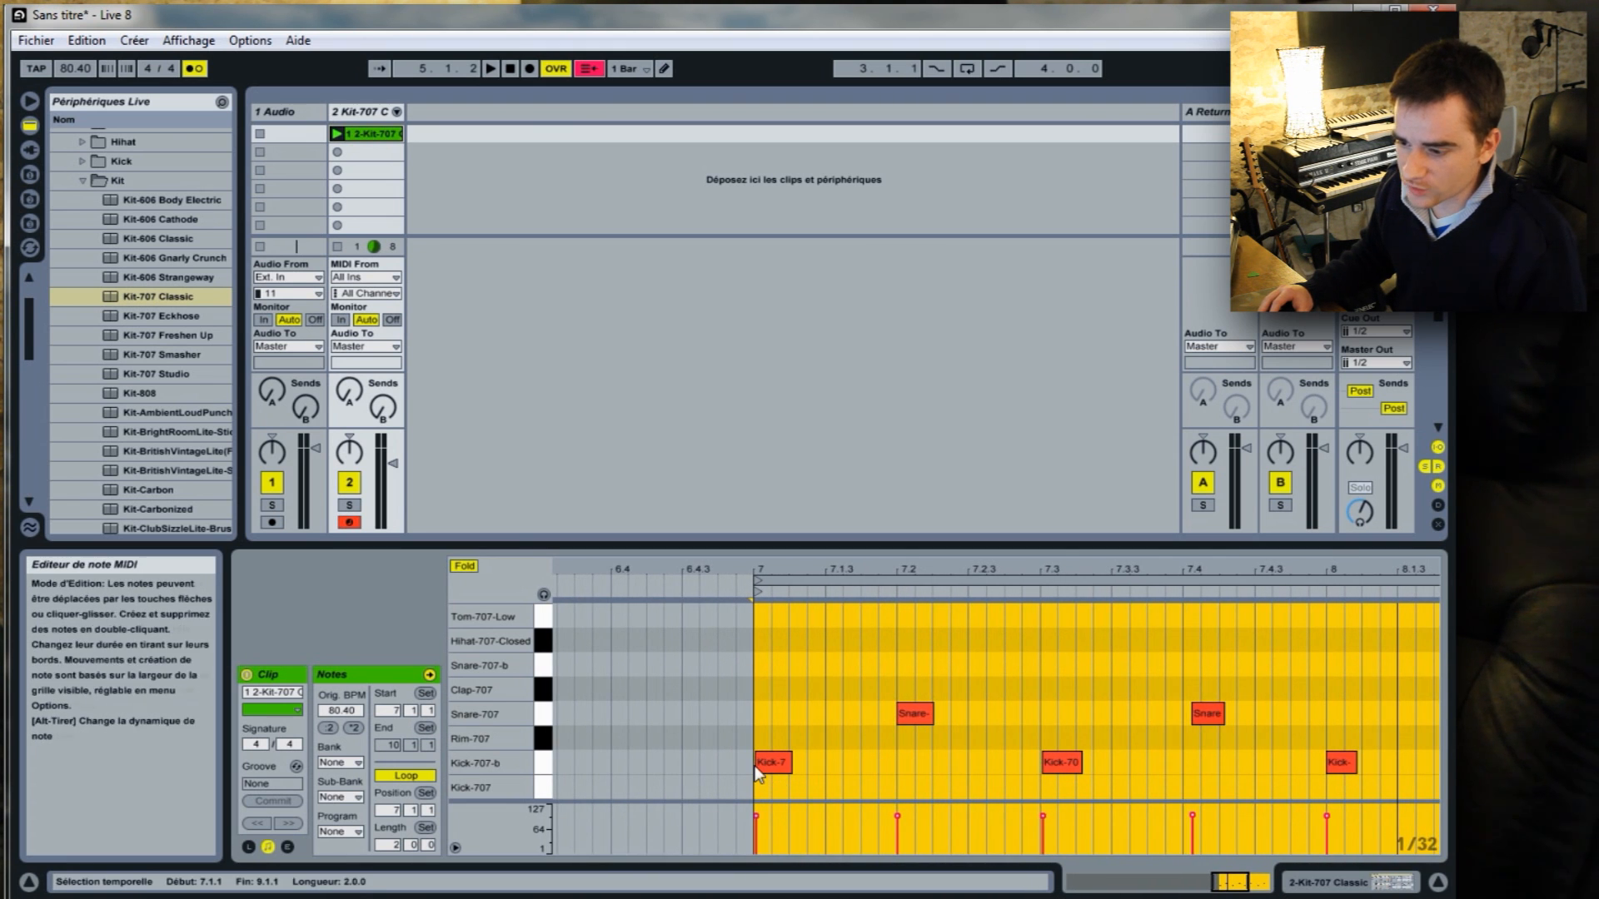
left_click_drag(1206, 569, 1207, 531)
left_click_drag(1073, 702, 1453, 768)
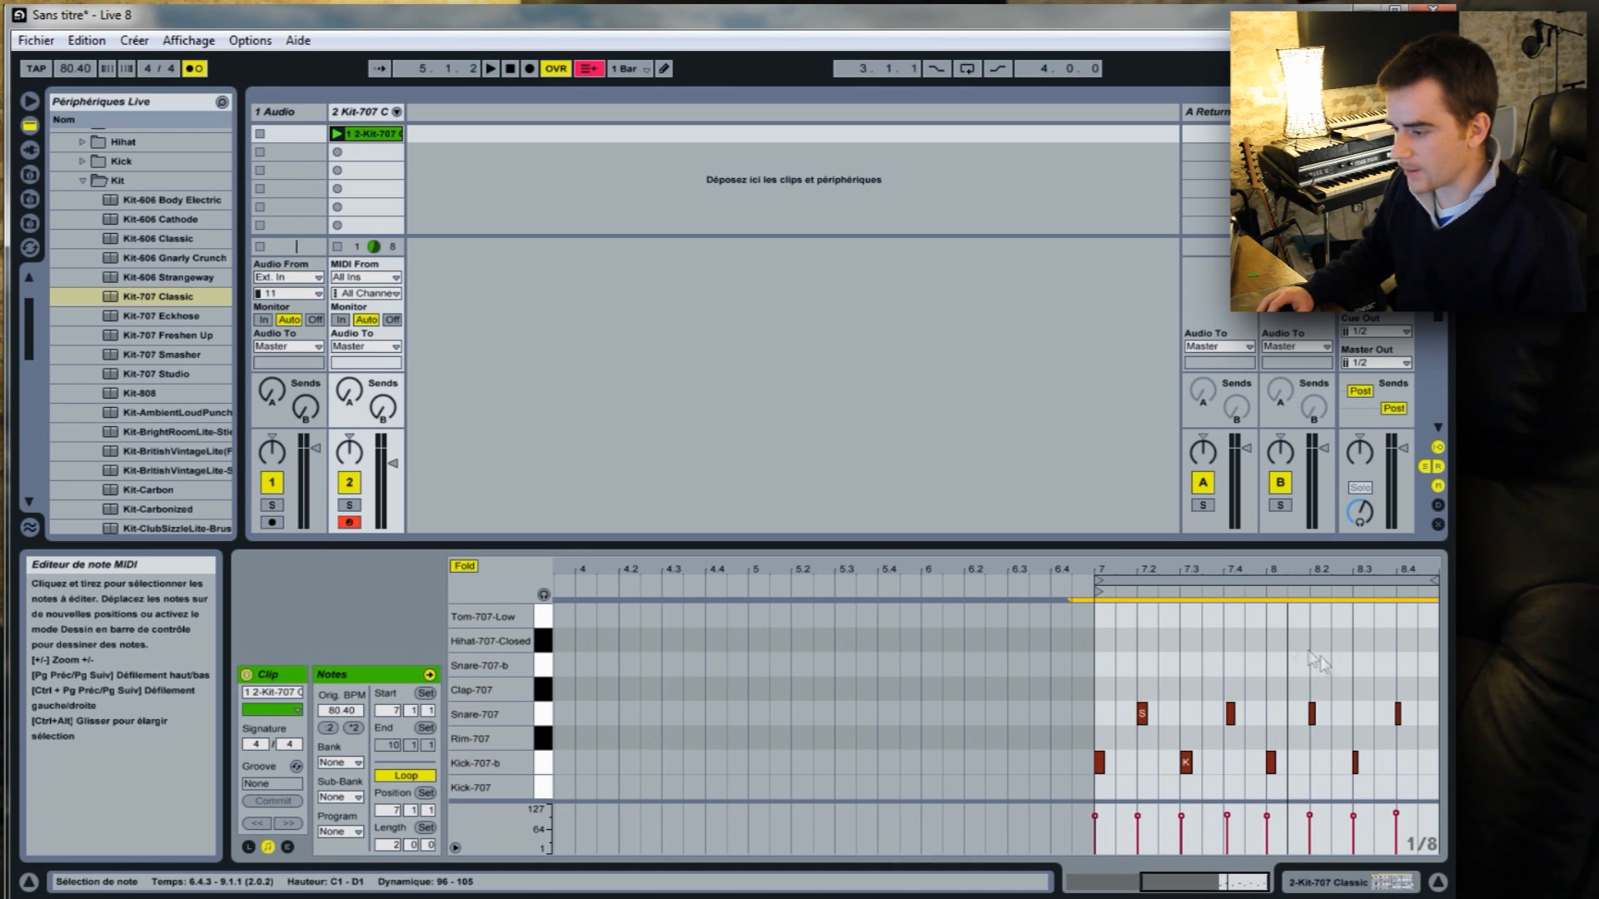
right_click(1145, 717)
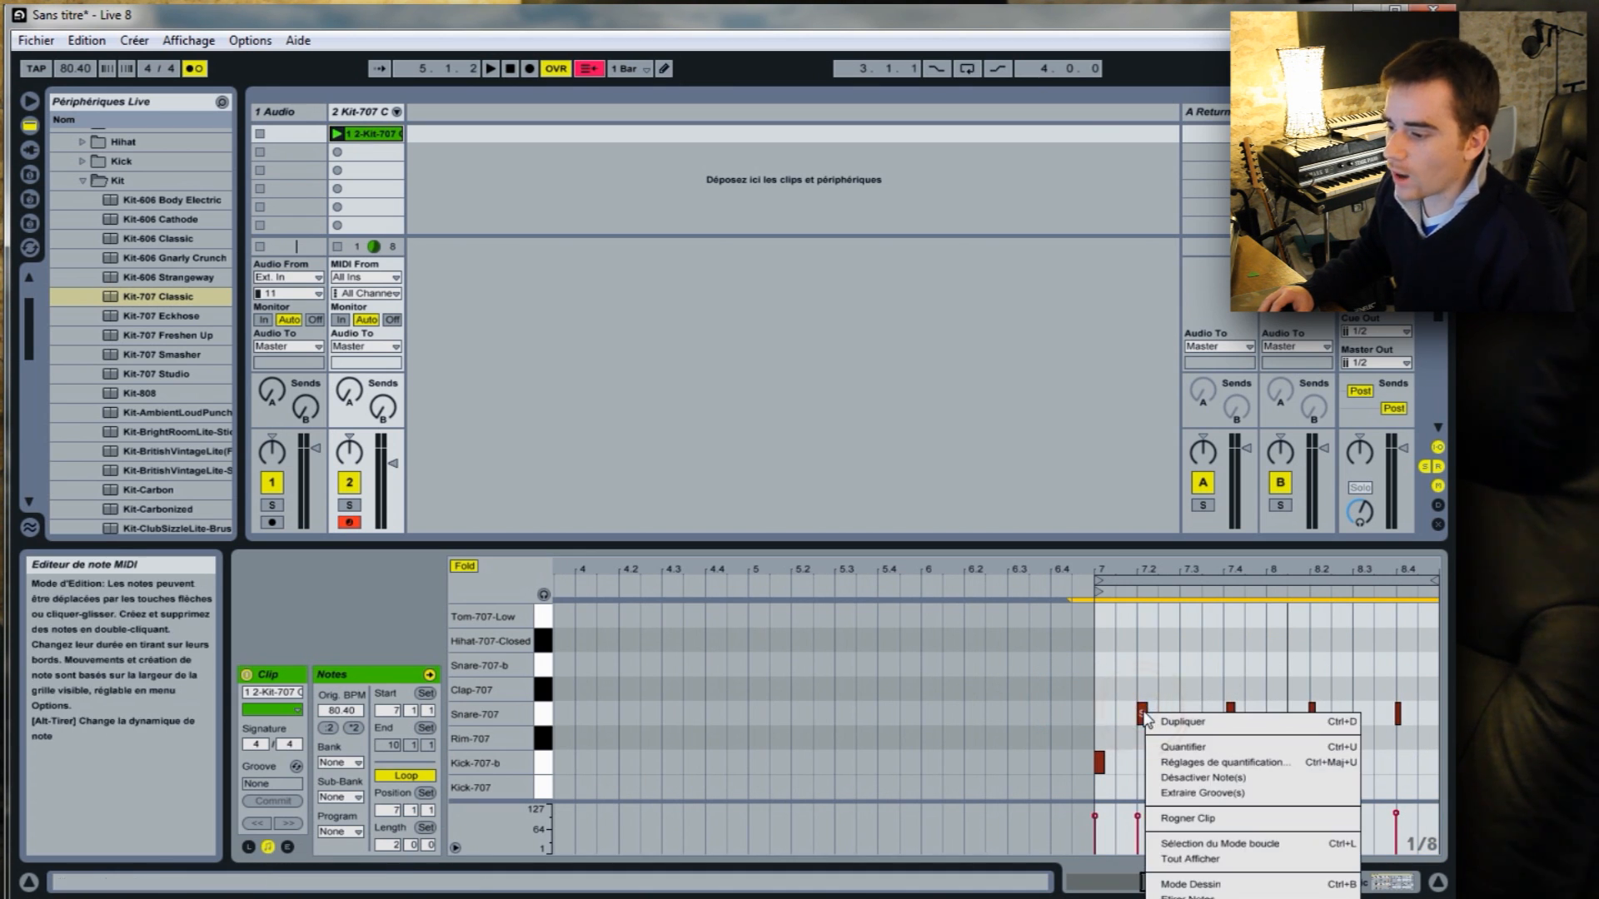
left_click(1211, 750)
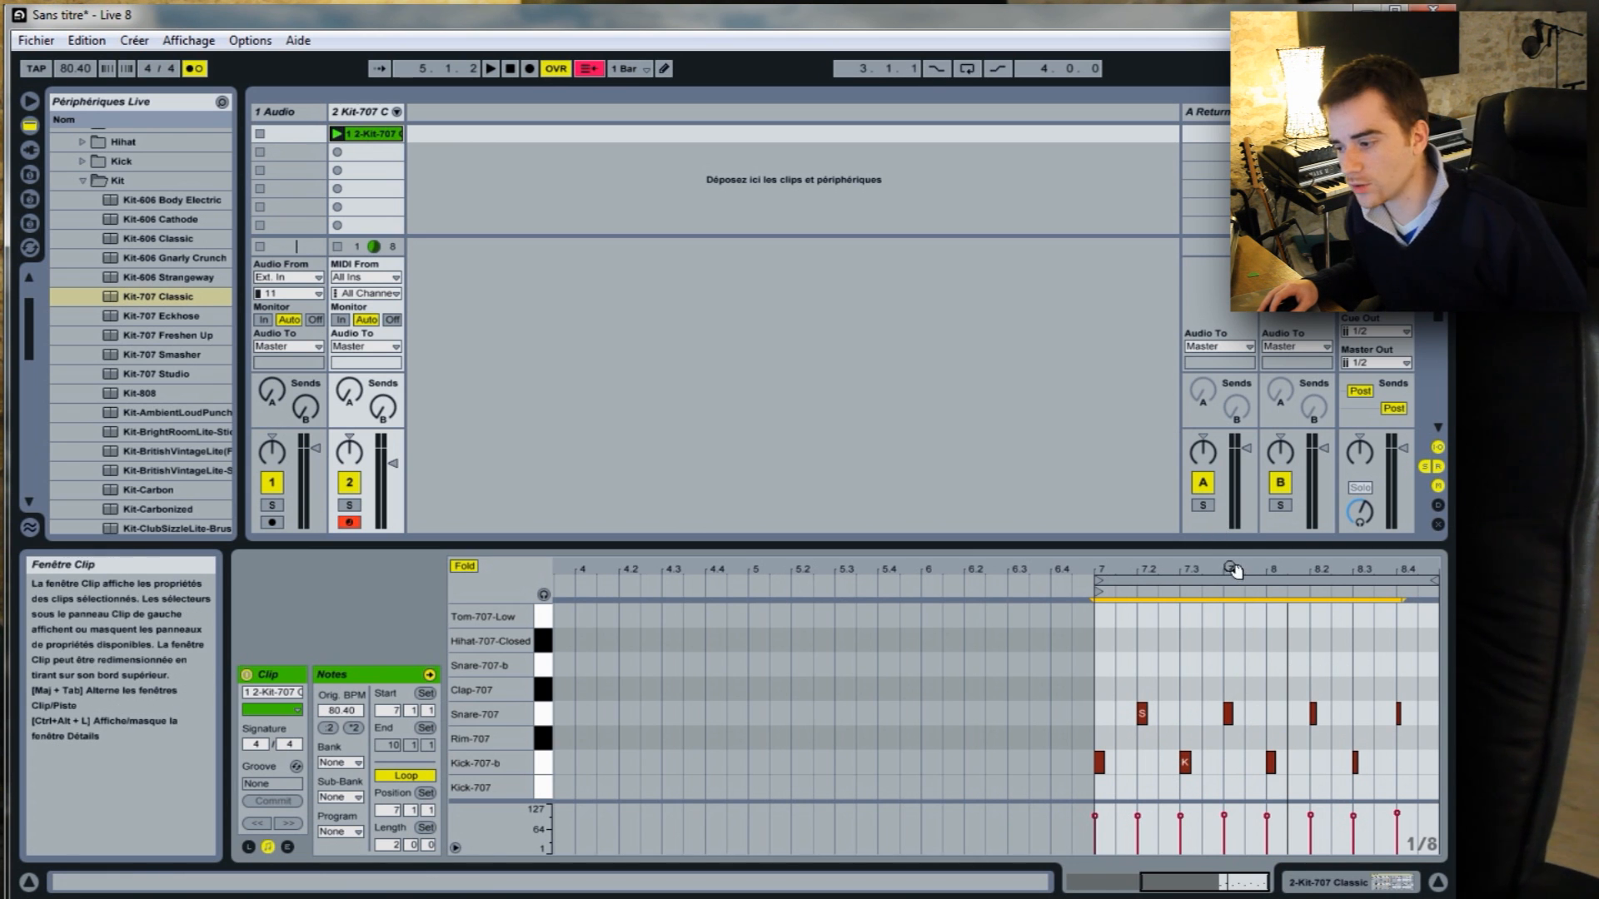
Check the quantized notes against the grid between bars 7 and 9, and play the clip to hear them.
left_click_drag(1381, 571, 1381, 592)
left_click(1196, 708)
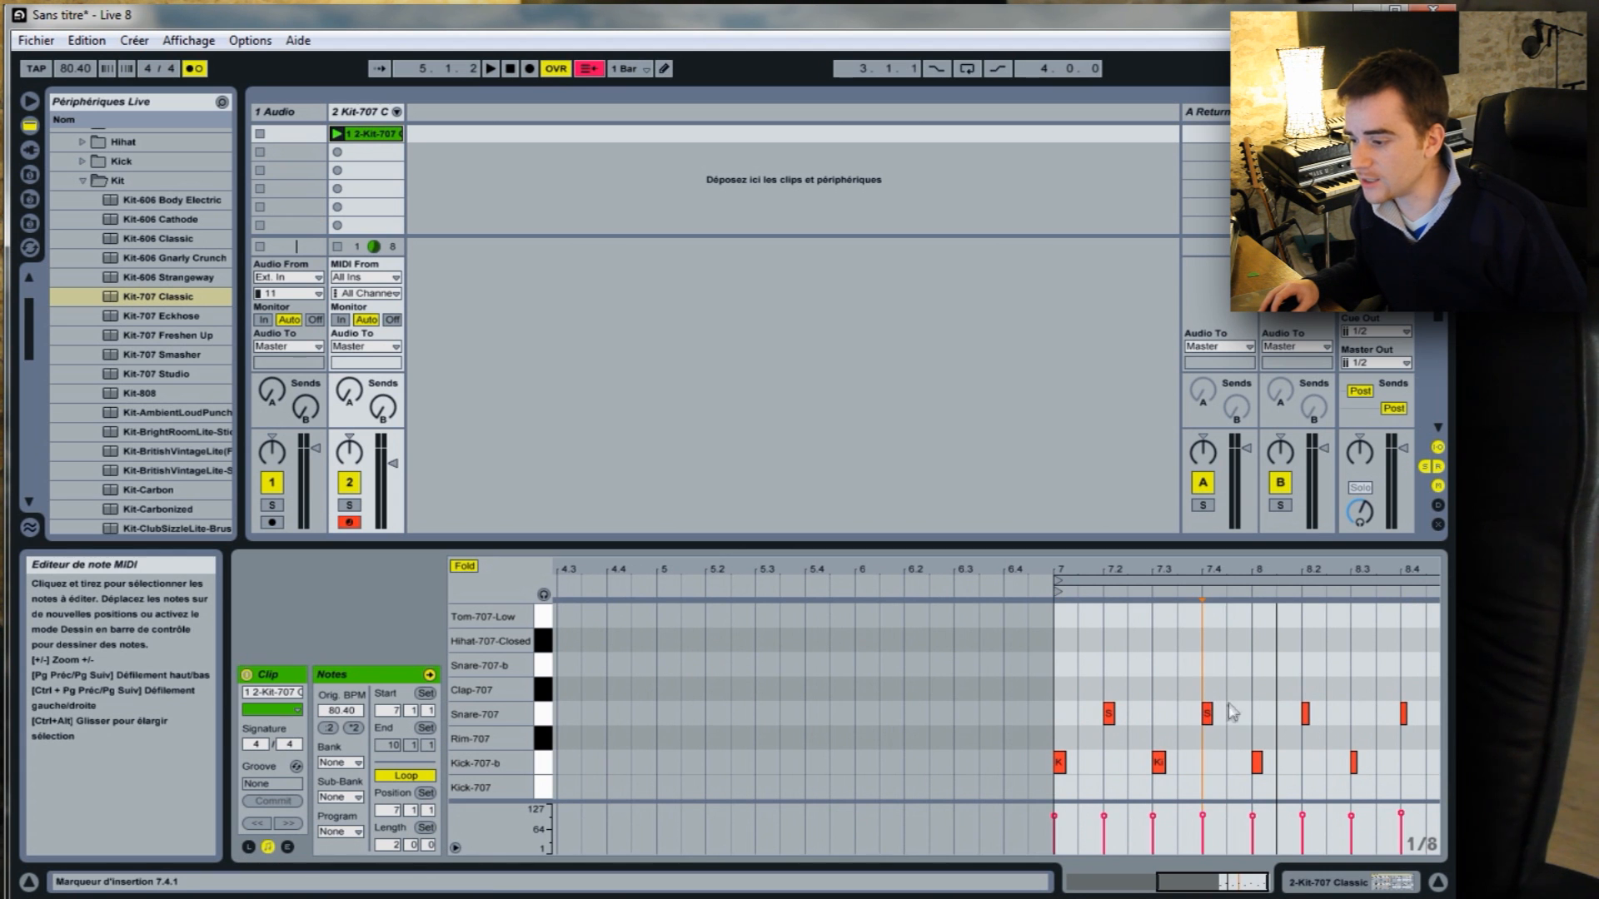
left_click_drag(1233, 571, 1227, 615)
left_click_drag(1215, 570, 1214, 487)
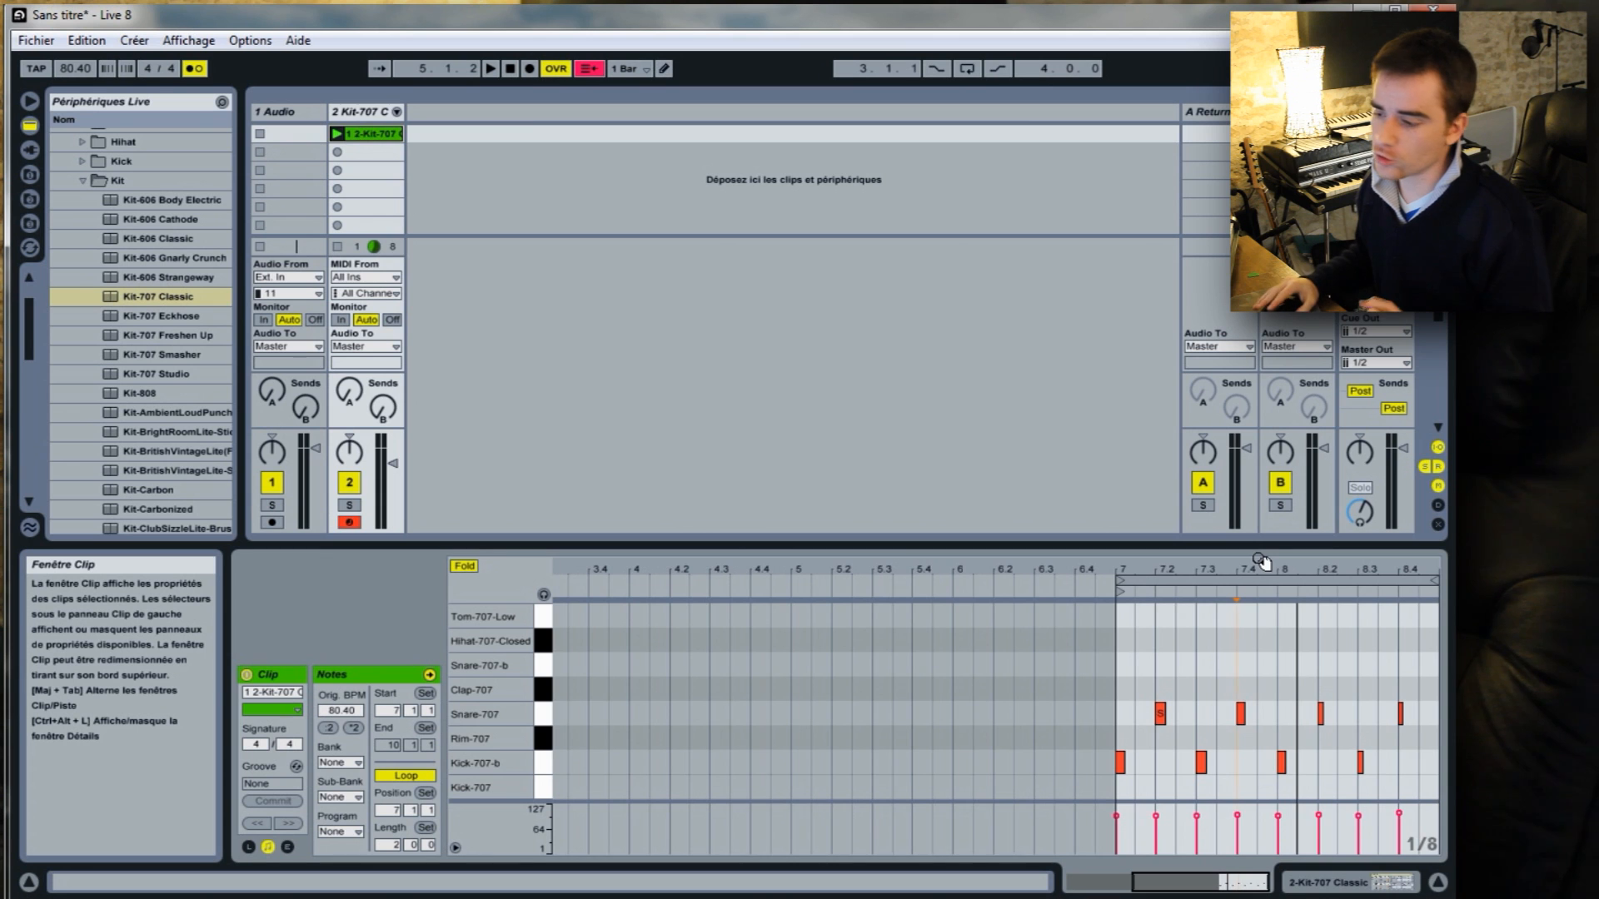
left_click_drag(1253, 569, 1274, 569)
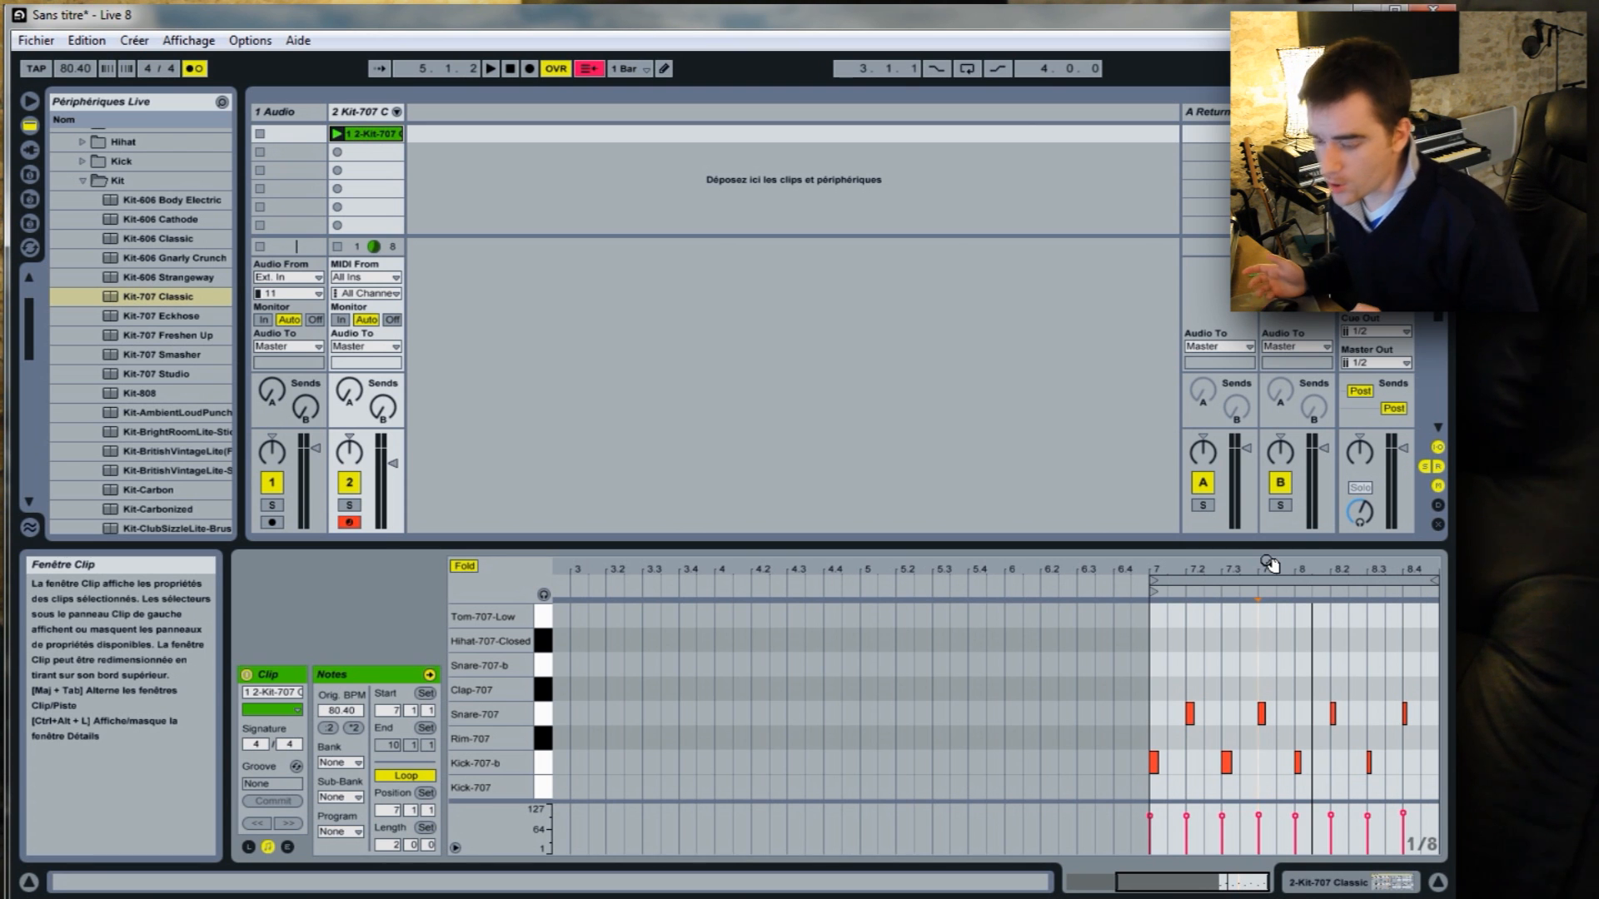
left_click_drag(1267, 564, 1212, 489)
left_click(338, 134)
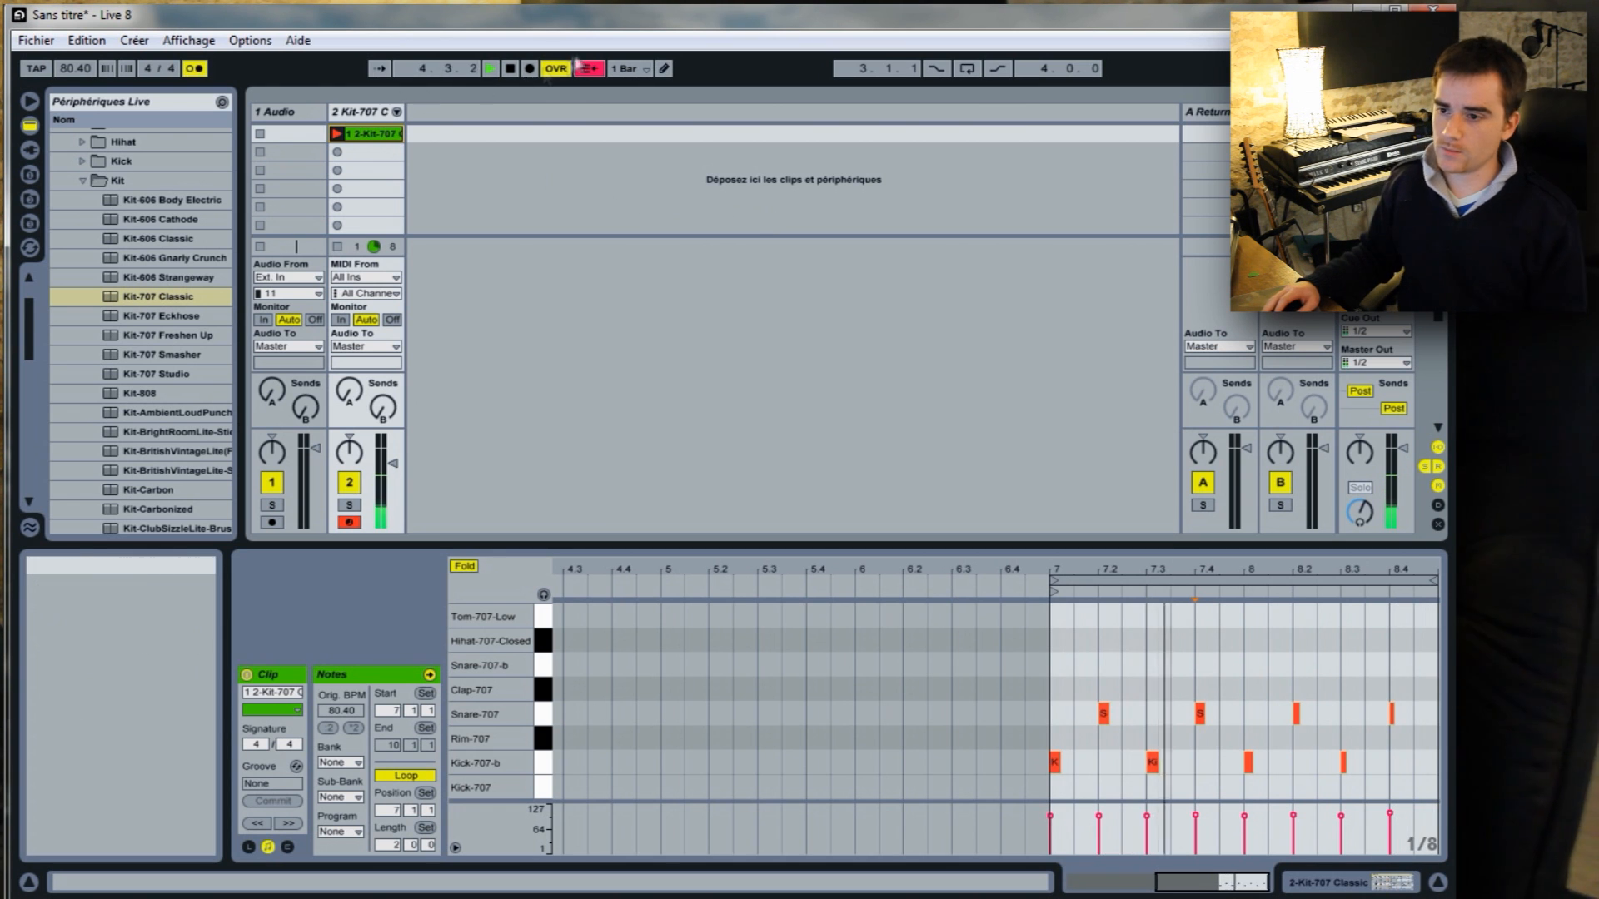
left_click(510, 69)
Extend the first Kick-707-b note's start slightly before bar 7 and play the clip to test it.
left_click_drag(1053, 564, 1120, 731)
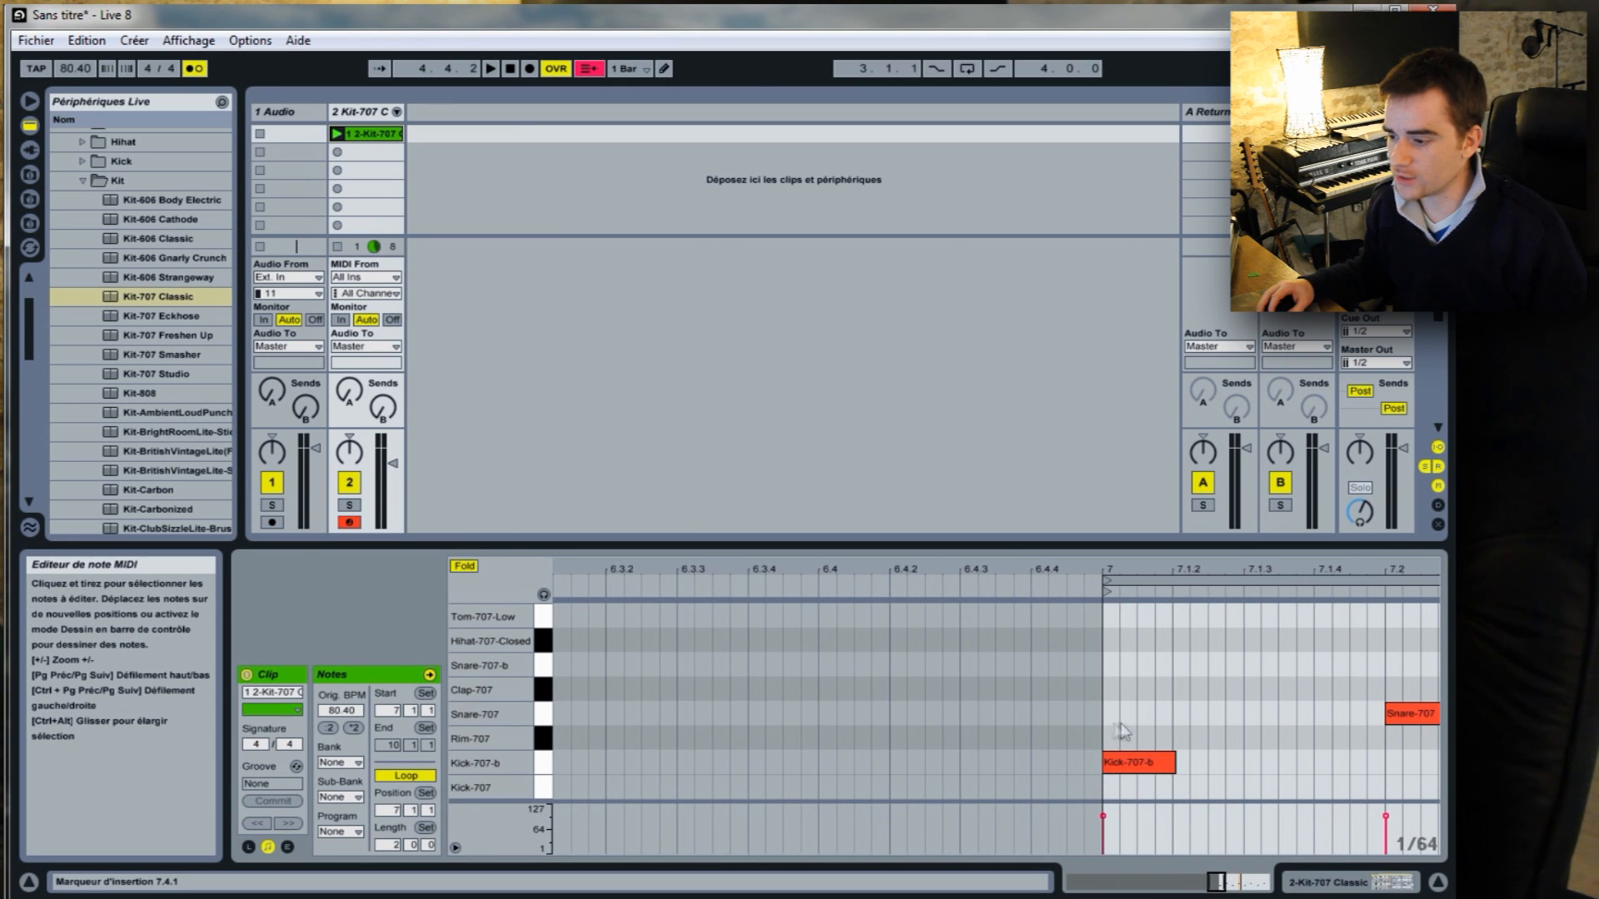
left_click(1104, 762)
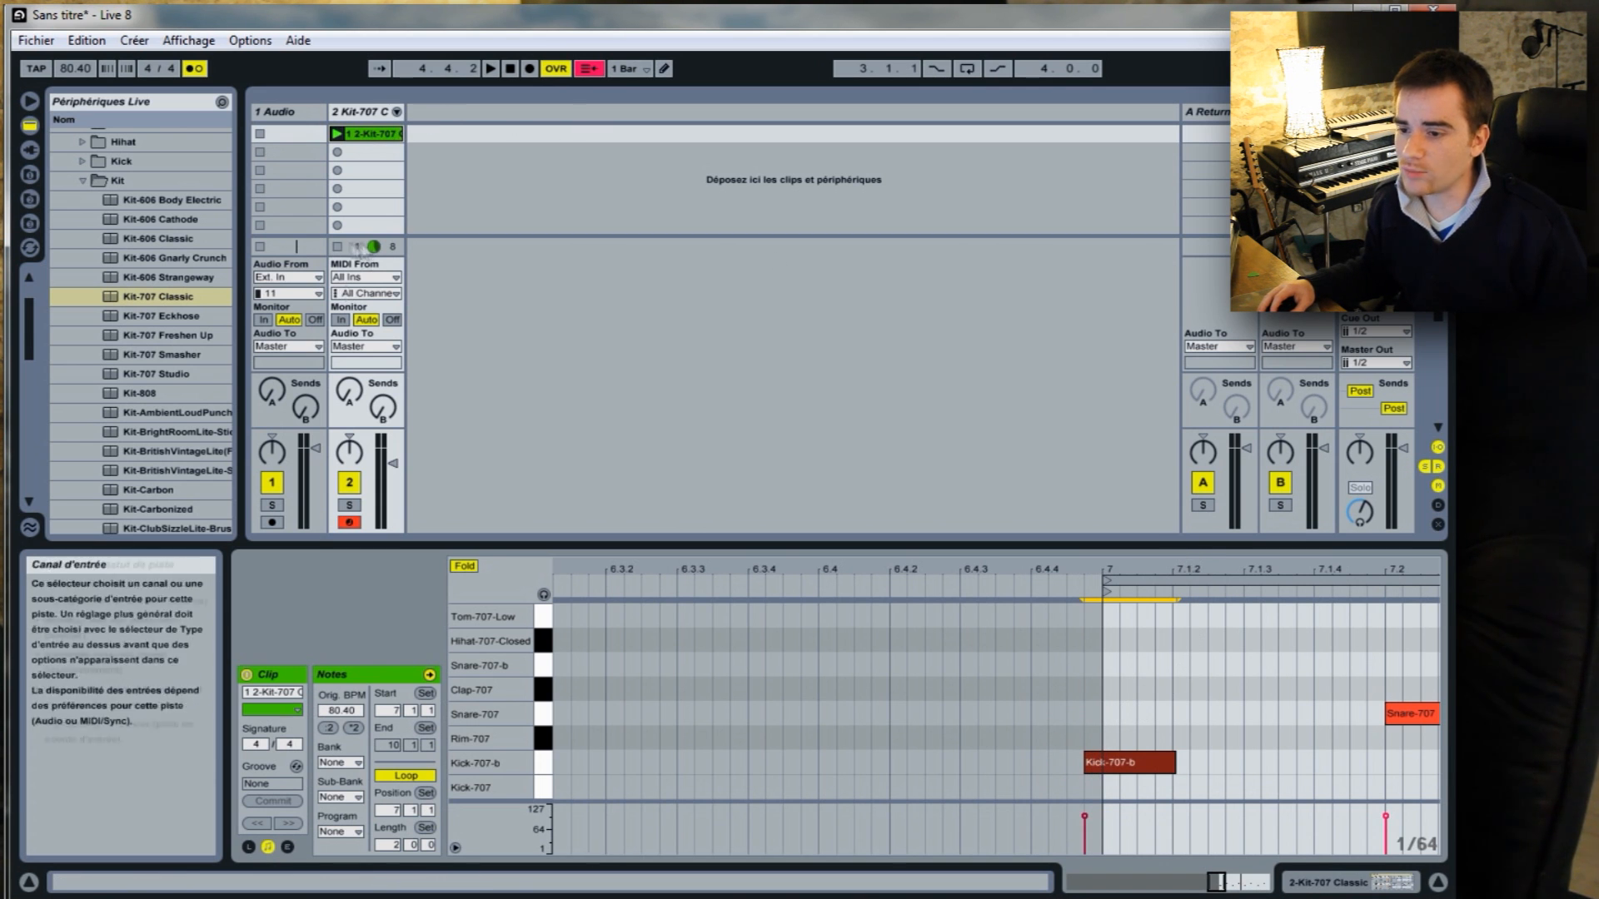
left_click(337, 247)
left_click(336, 133)
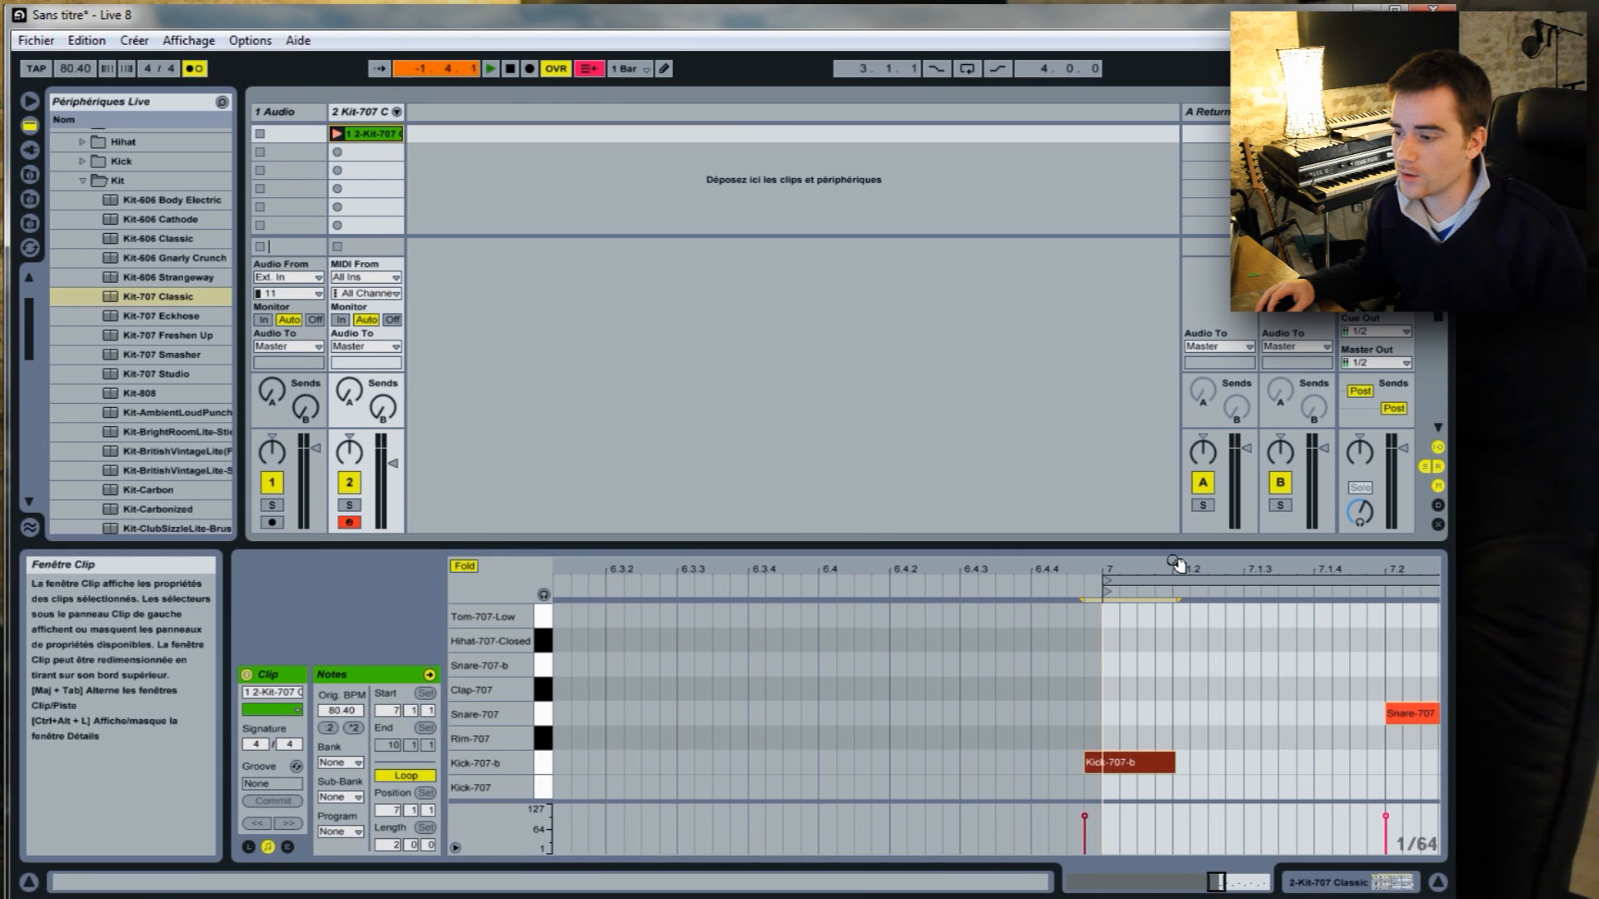
left_click_drag(1174, 562, 965, 466)
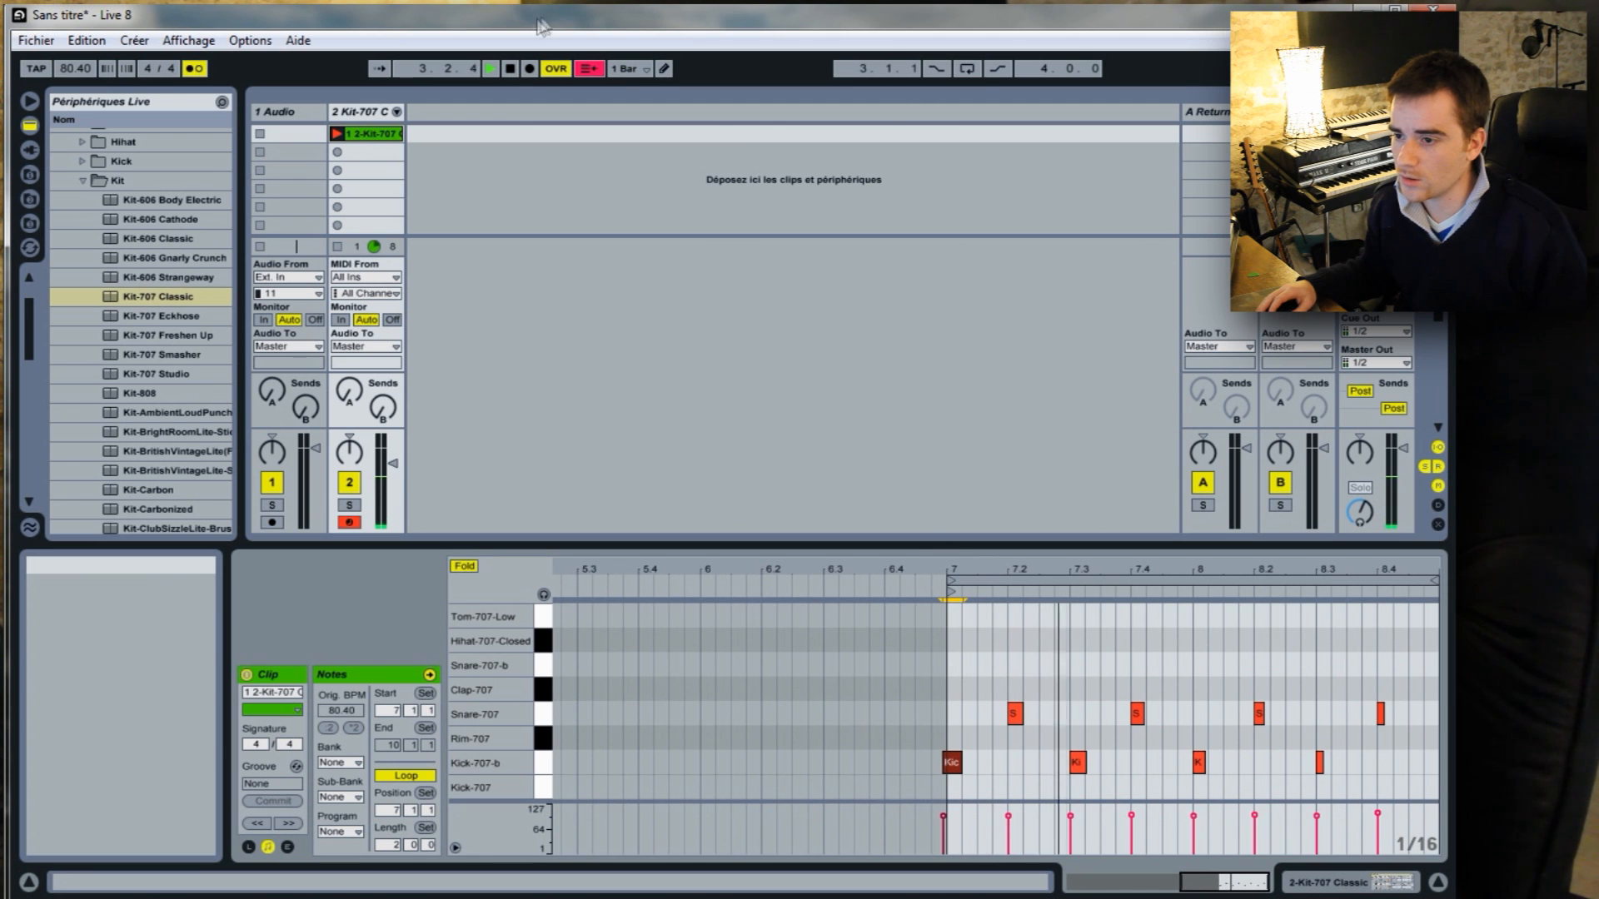
left_click(511, 69)
Bring the start of the first Kick-707-b note back to the beginning of bar 7.
left_click_drag(954, 570, 951, 673)
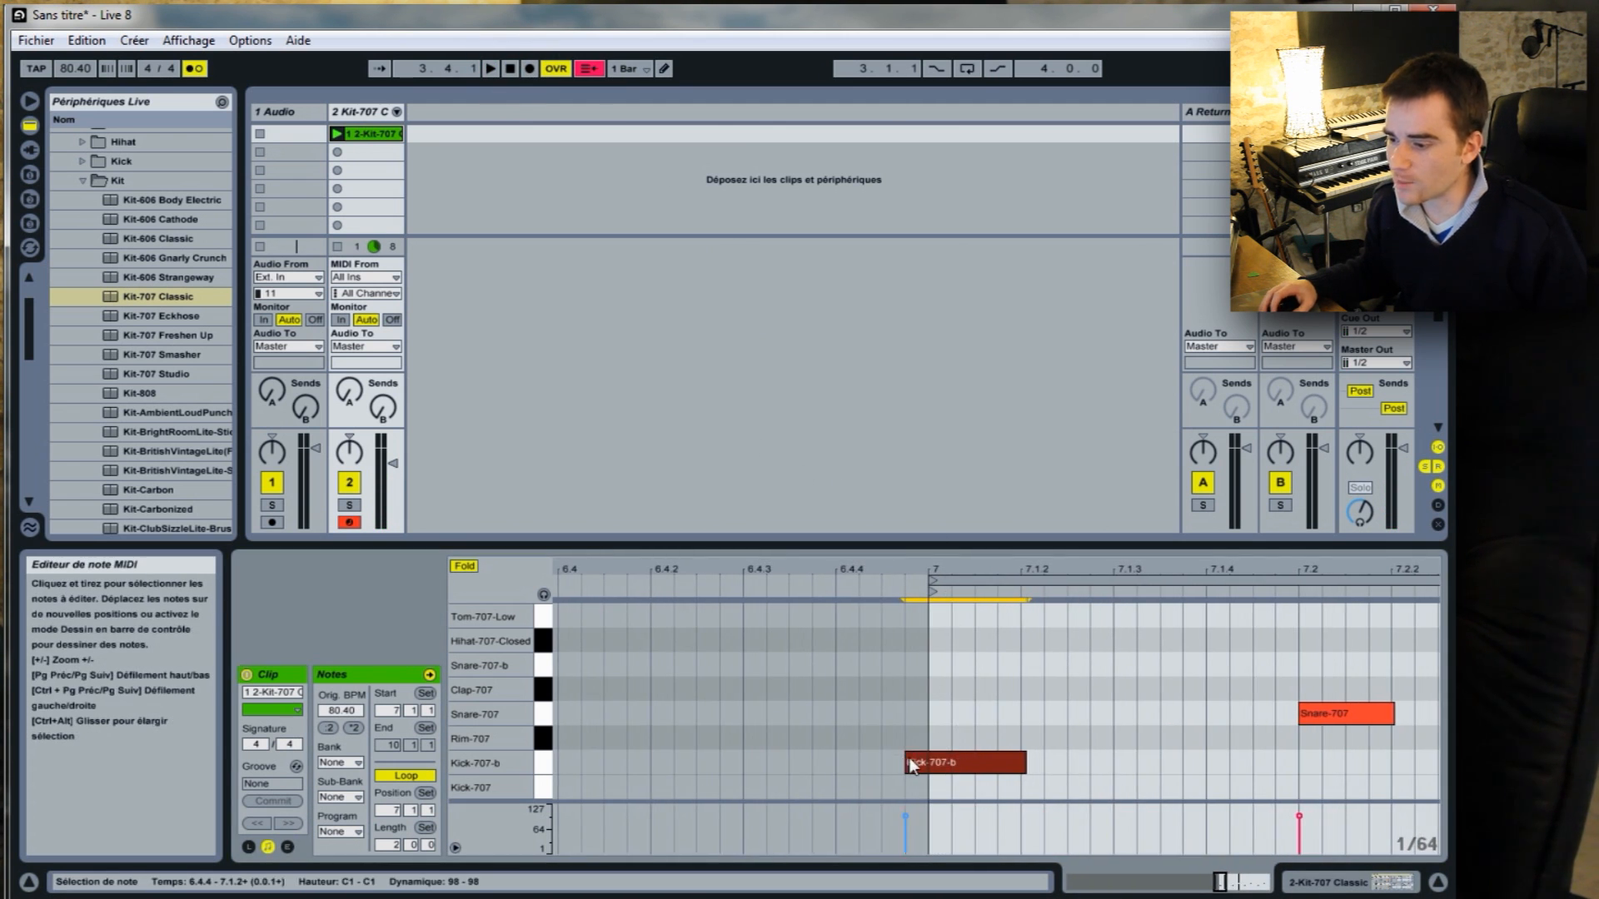
left_click_drag(908, 757, 930, 758)
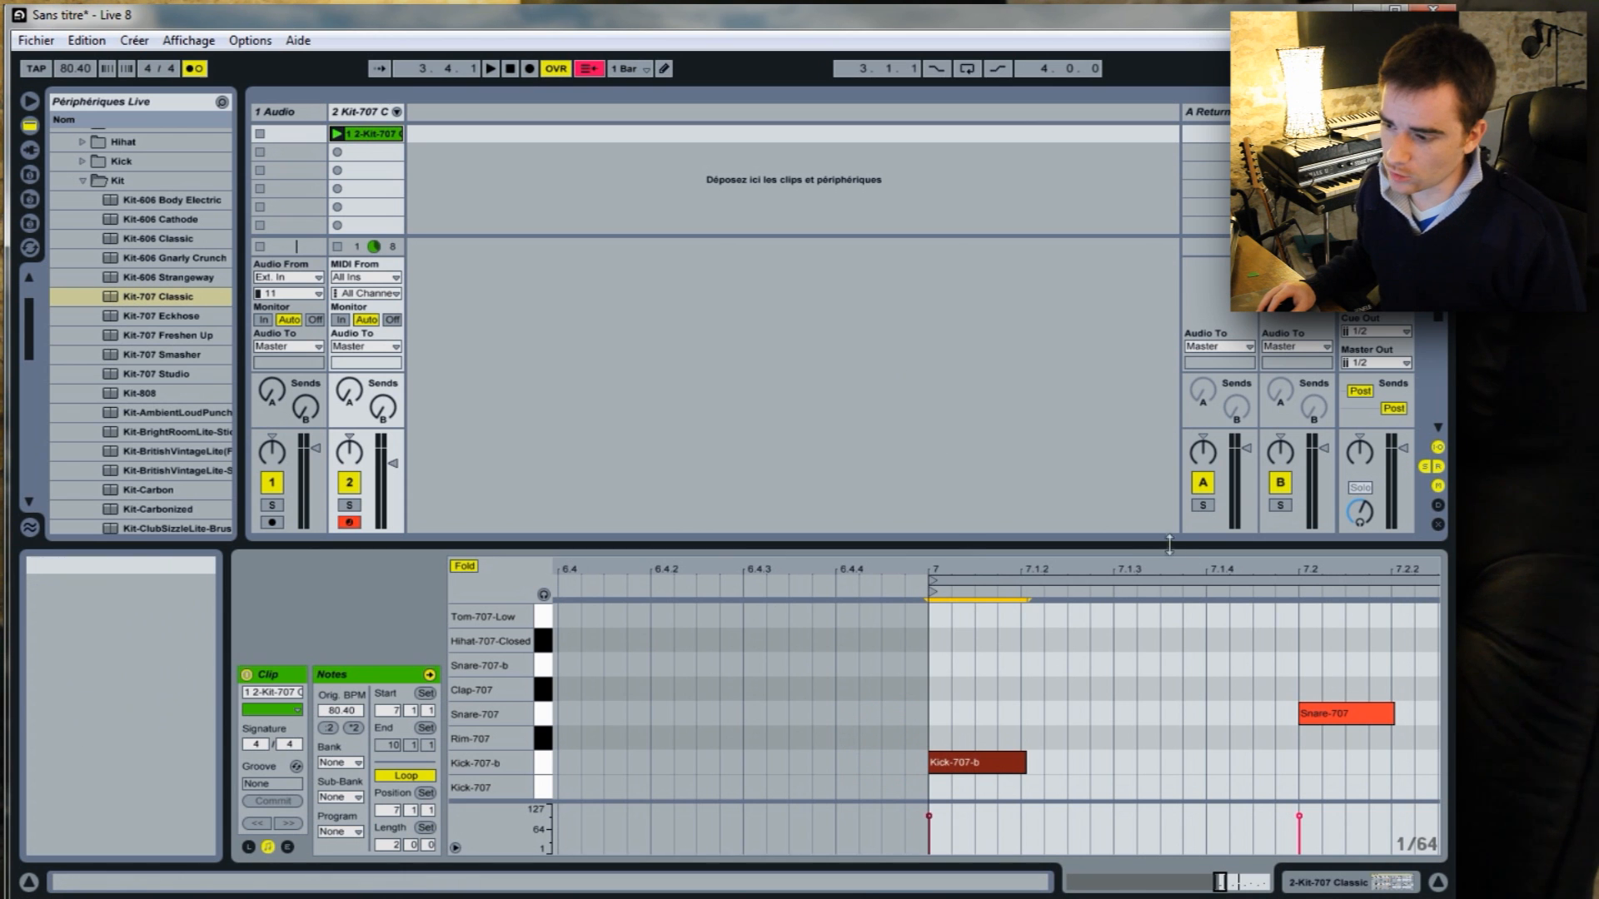
left_click_drag(1164, 568, 649, 475)
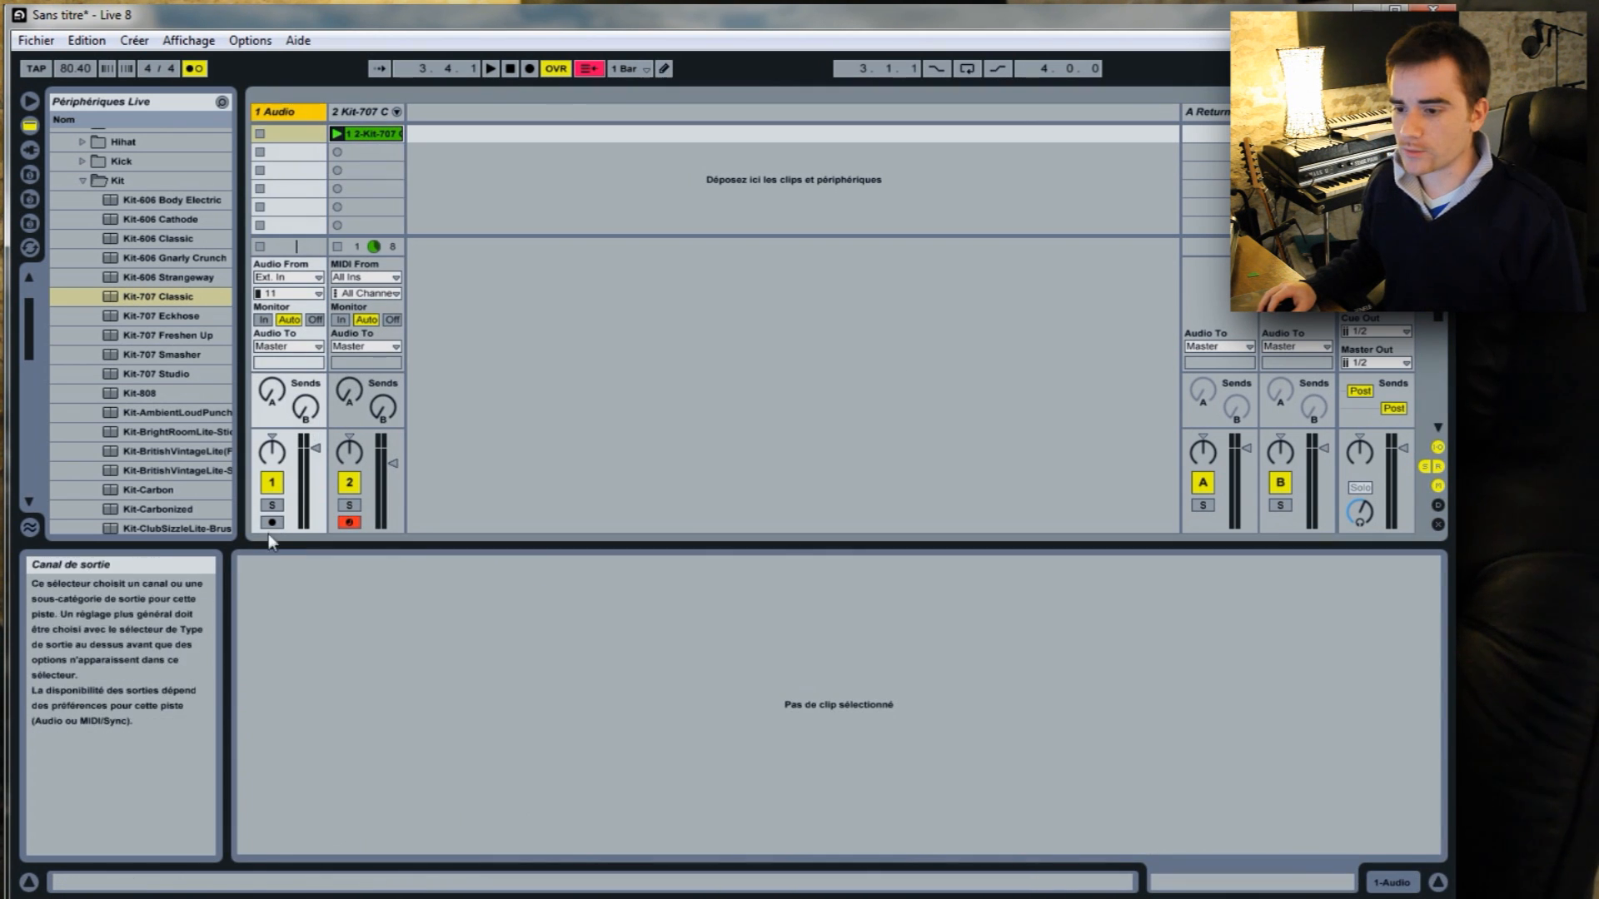
Arm the audio track, record an audio take into its first clip slot over the drums, and stop the transport.
left_click(271, 523)
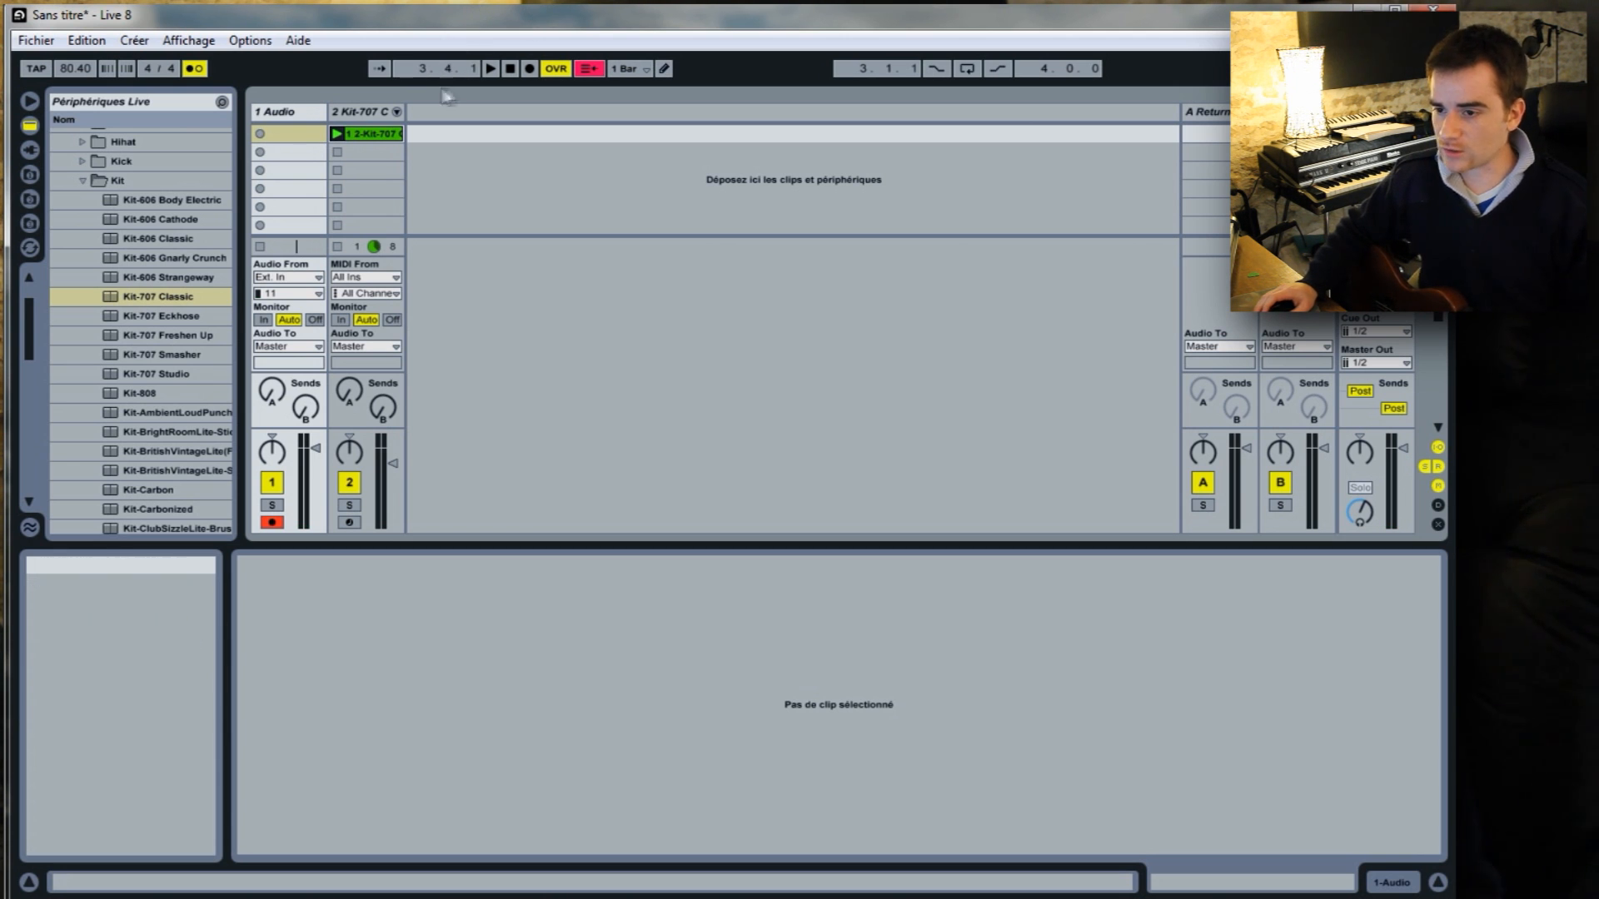
left_click(260, 133)
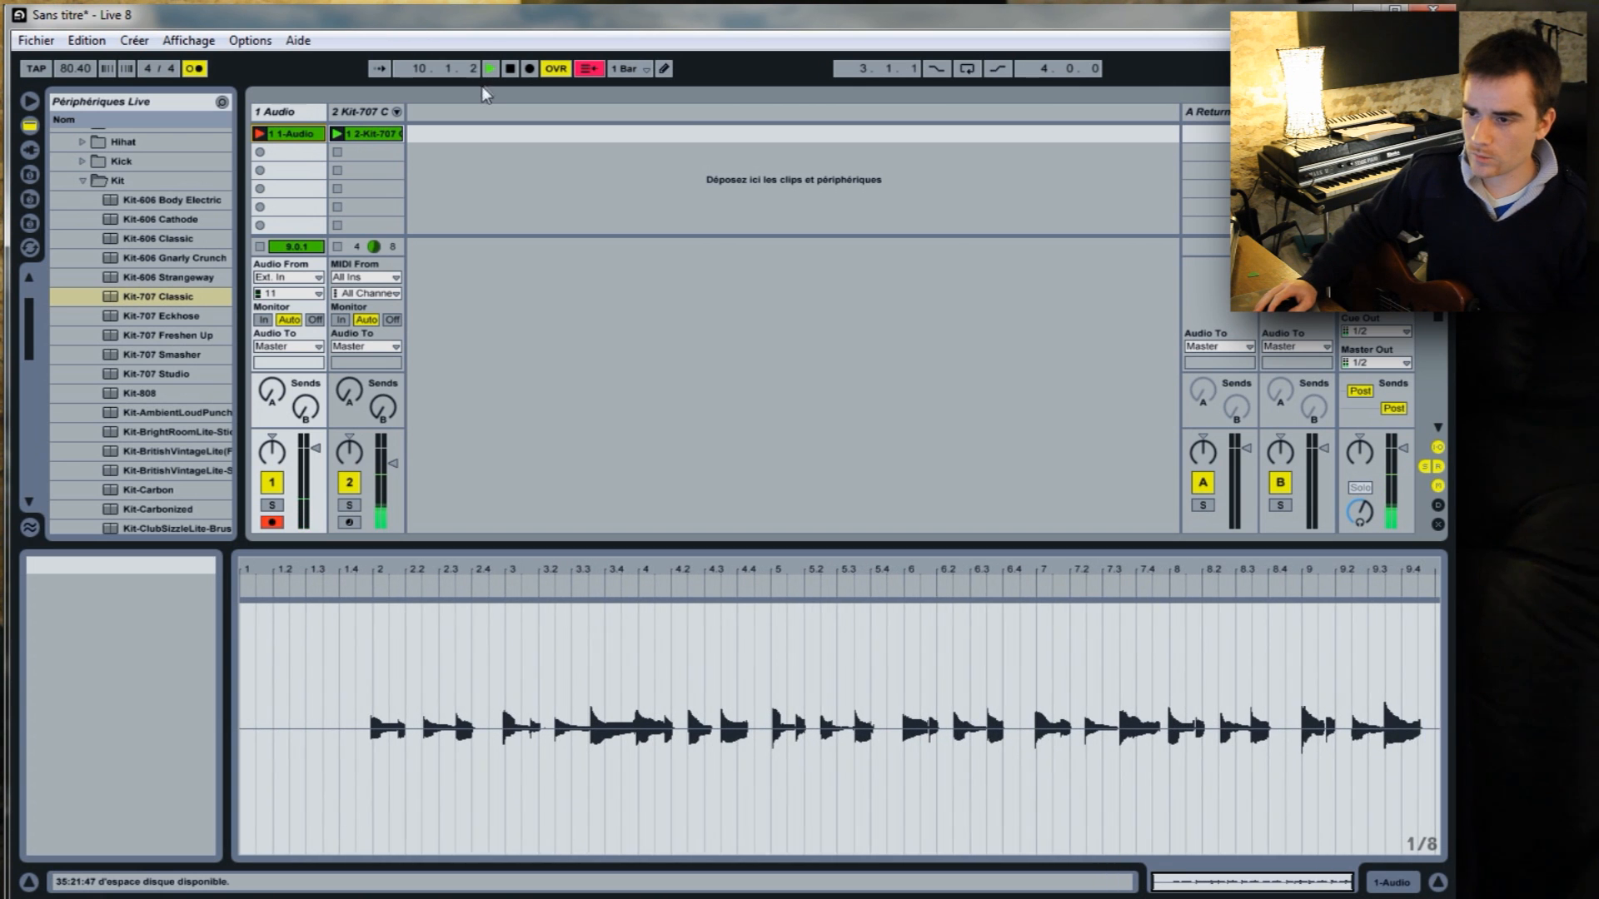
left_click(510, 68)
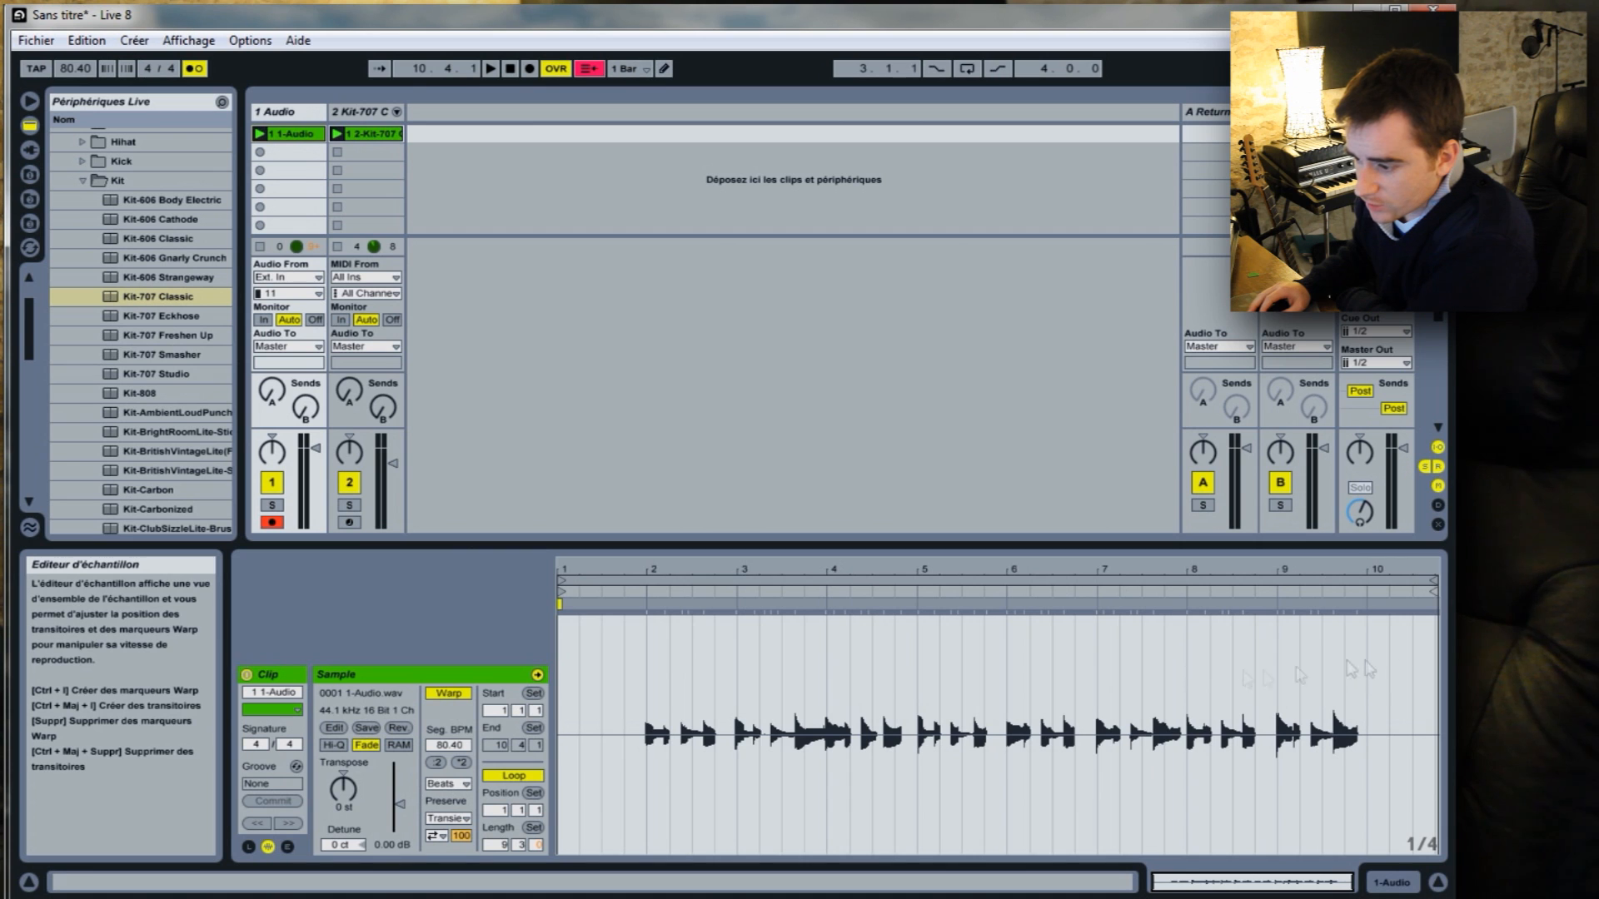
Select bar 8 to bar 10 in the recorded audio clip and loop that selection.
left_click_drag(1188, 664, 1370, 671)
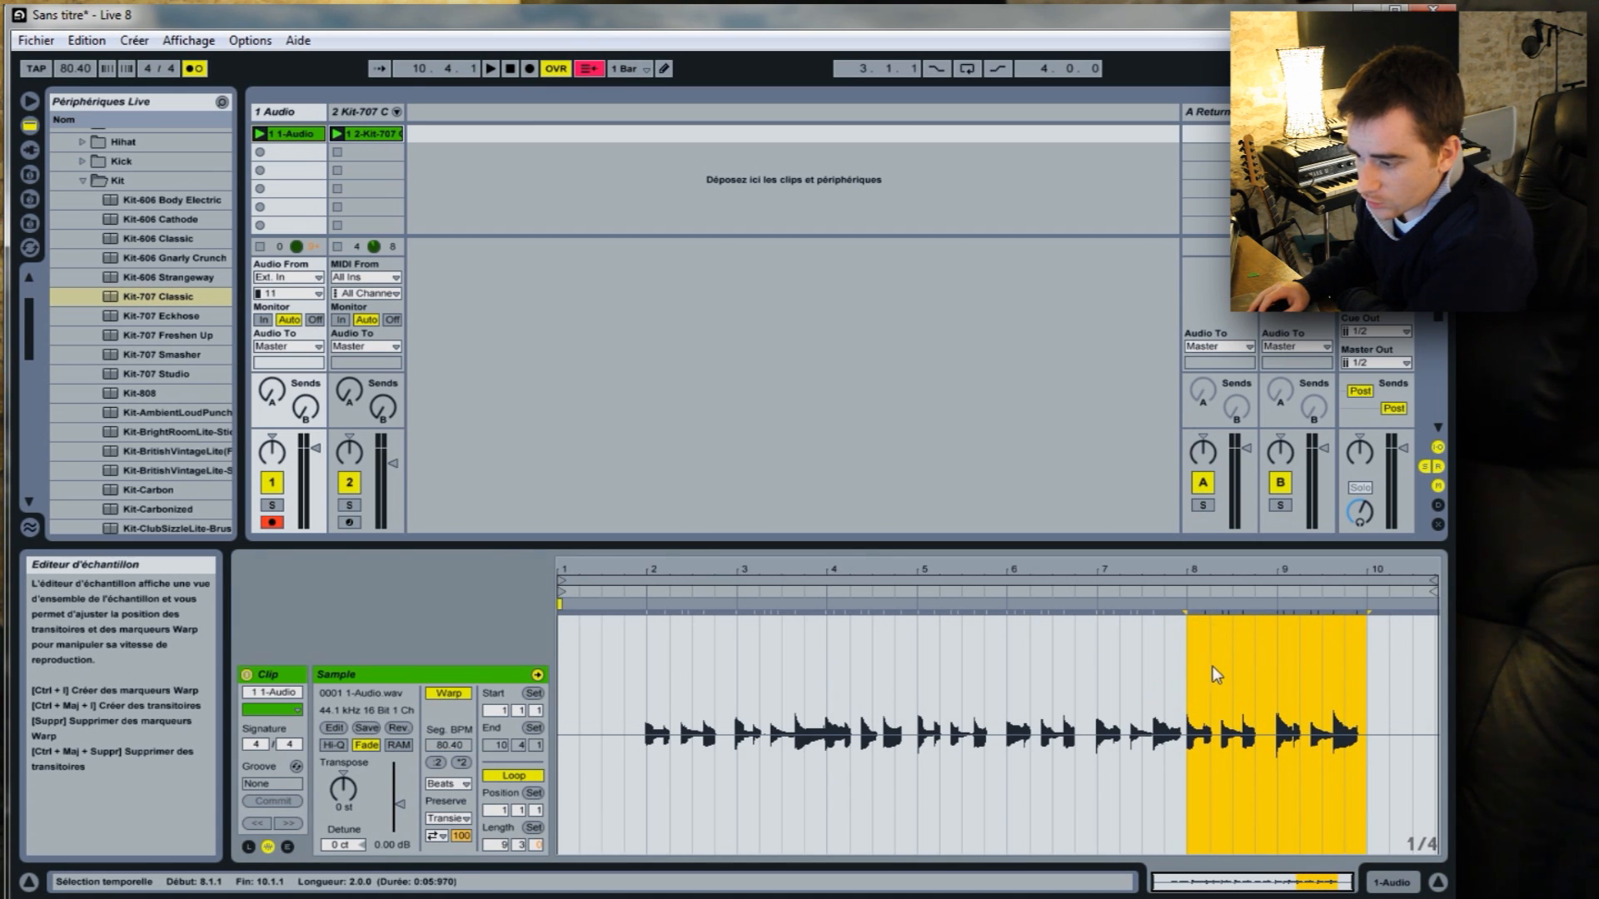
right_click(1245, 662)
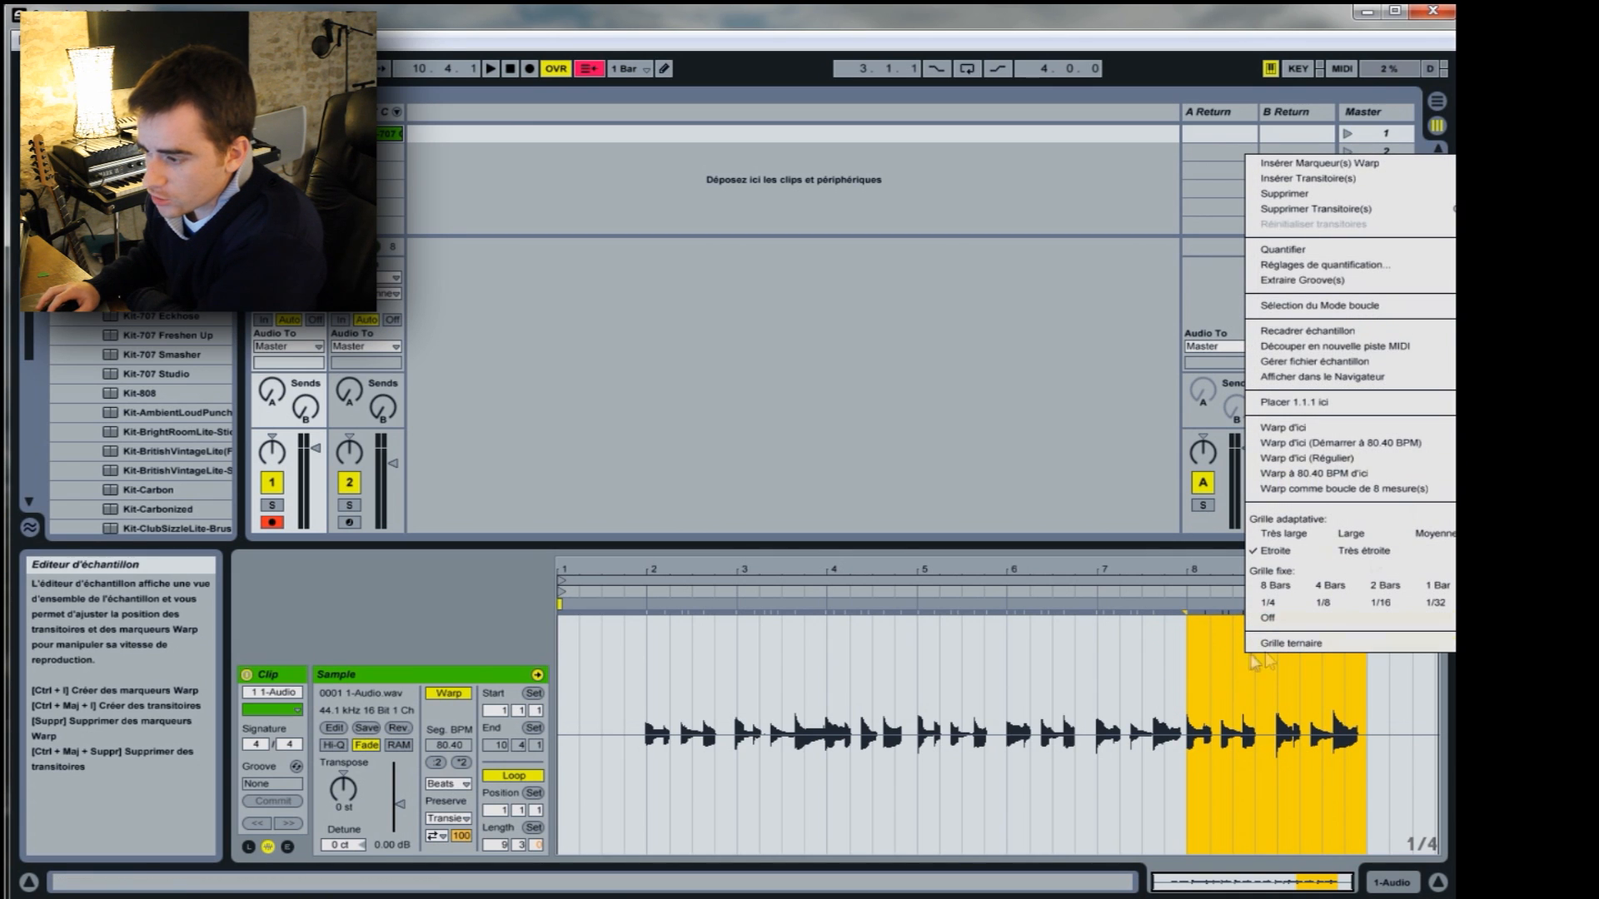
left_click(1338, 303)
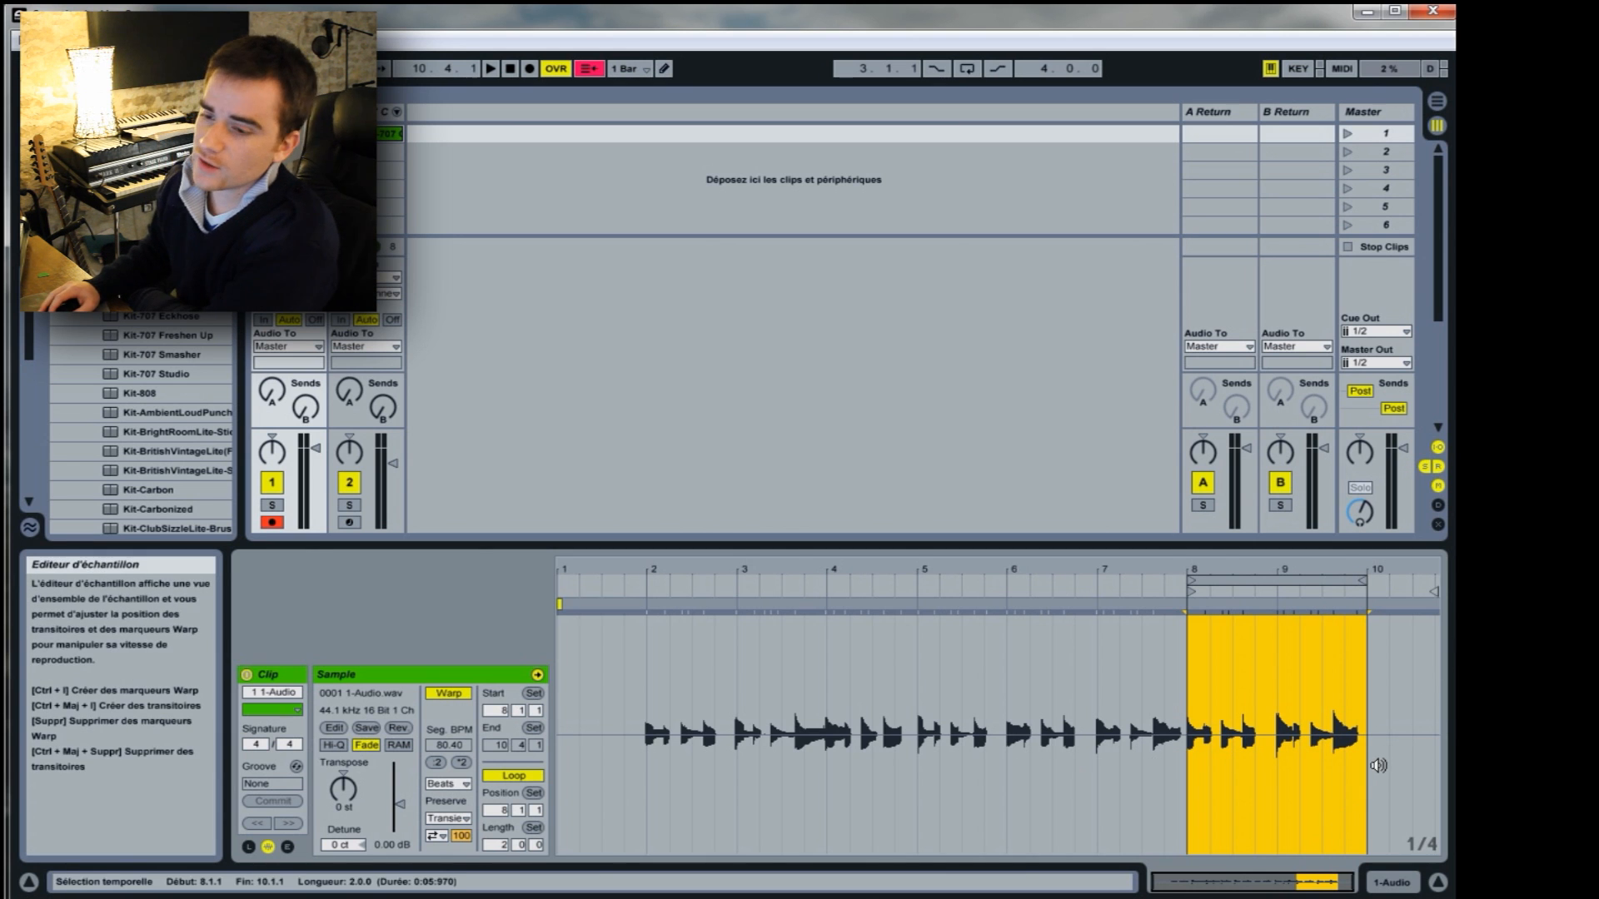
Stop all clips, play the looped audio clip on its own, and stop playback.
left_click(1347, 247)
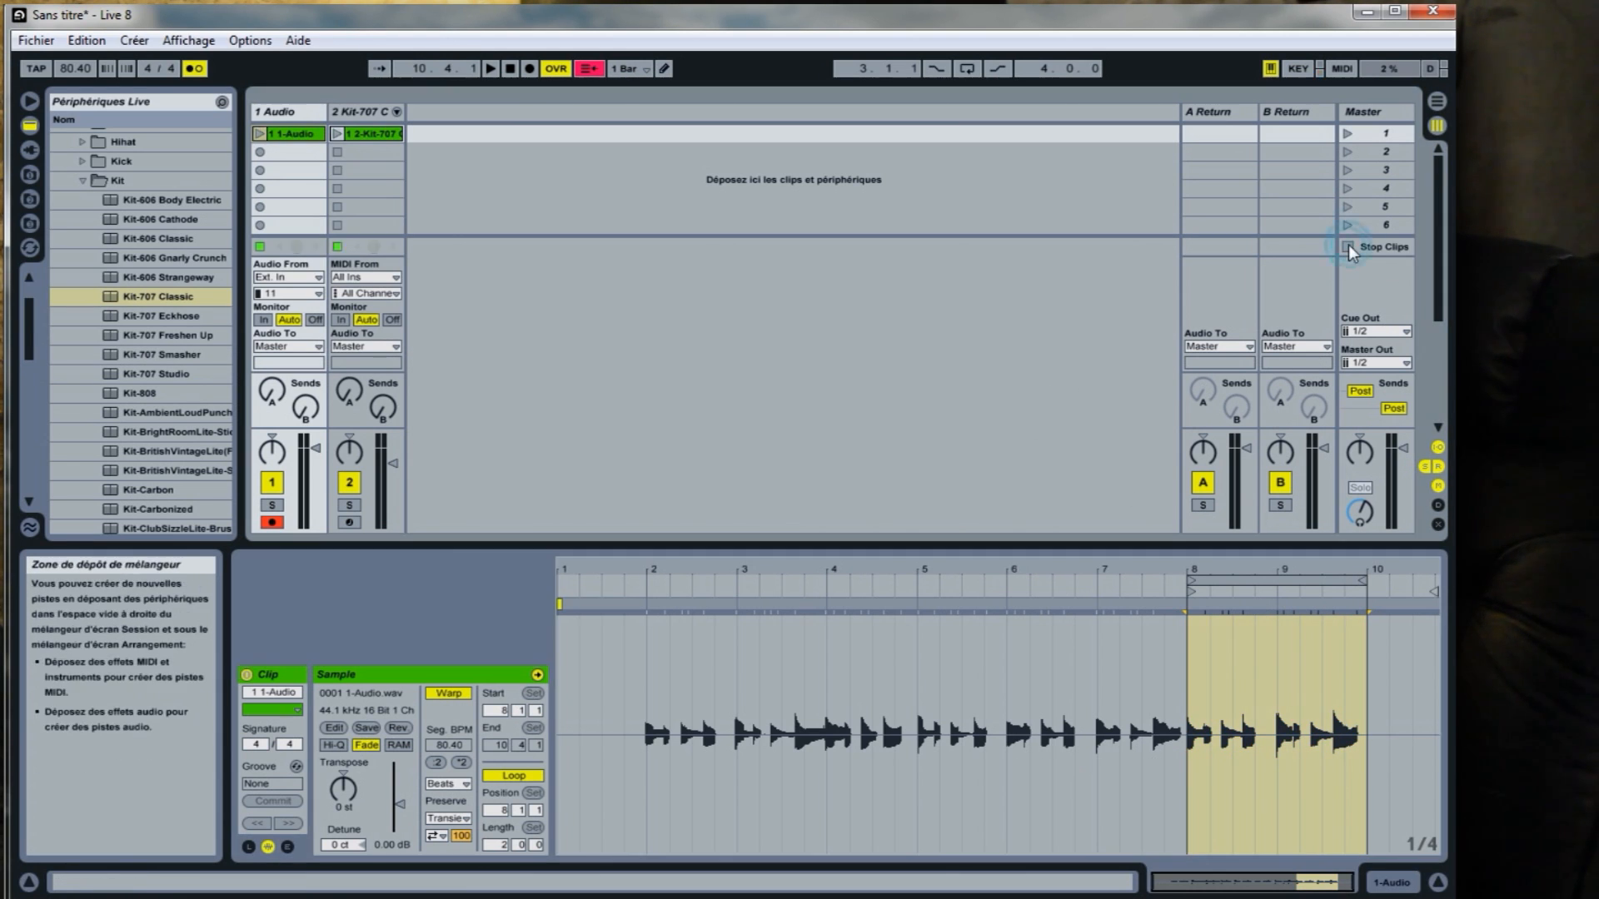
left_click(260, 134)
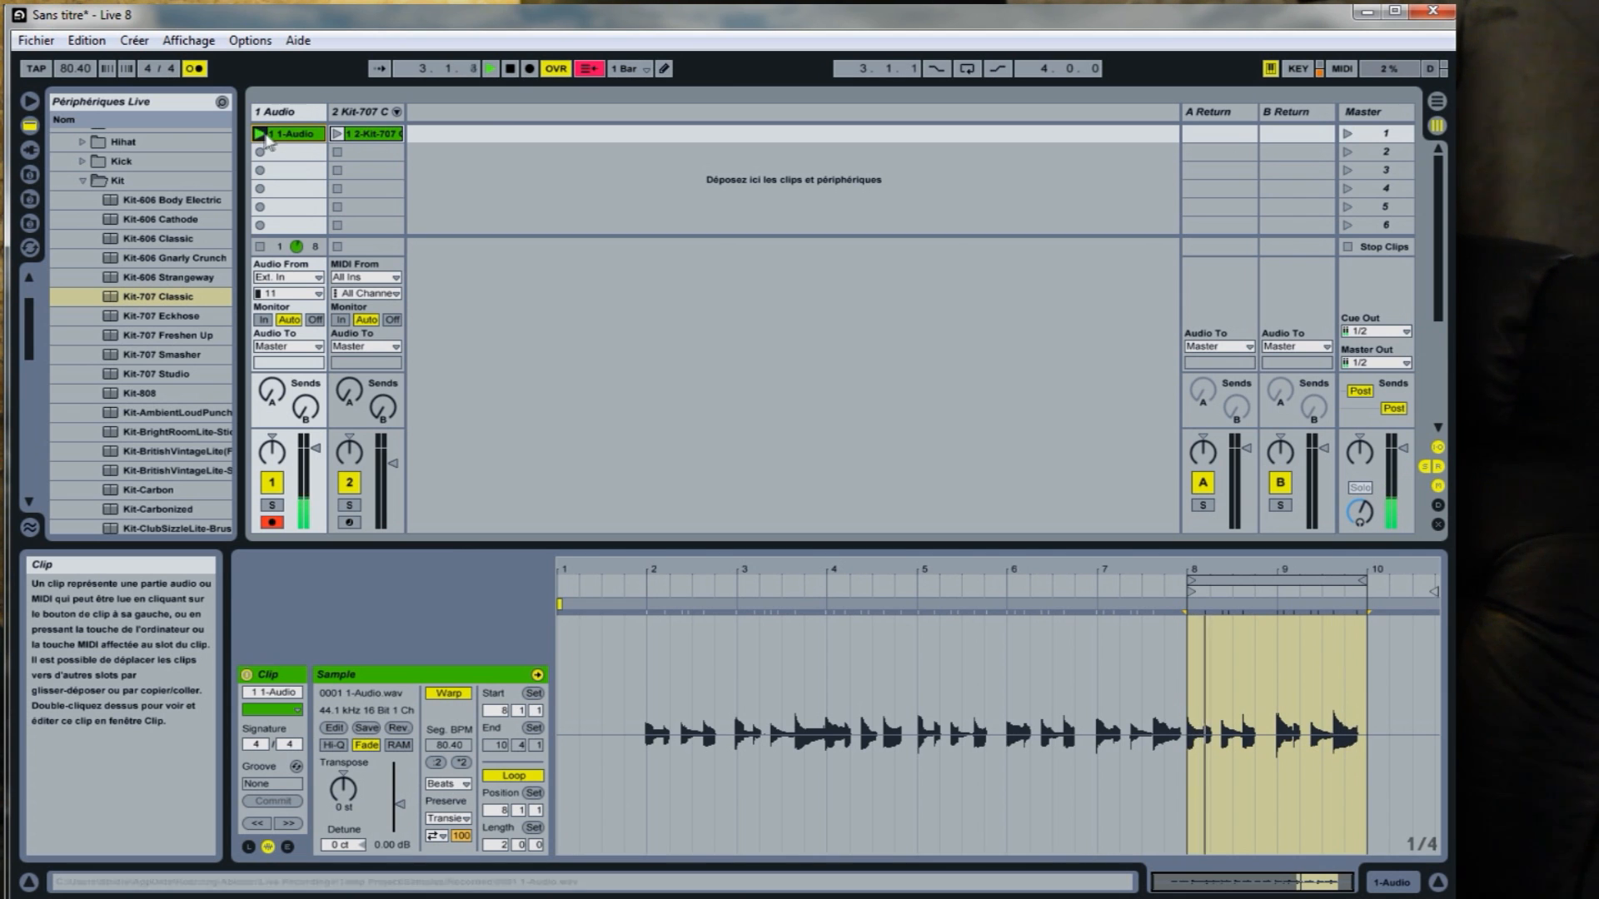
left_click(511, 70)
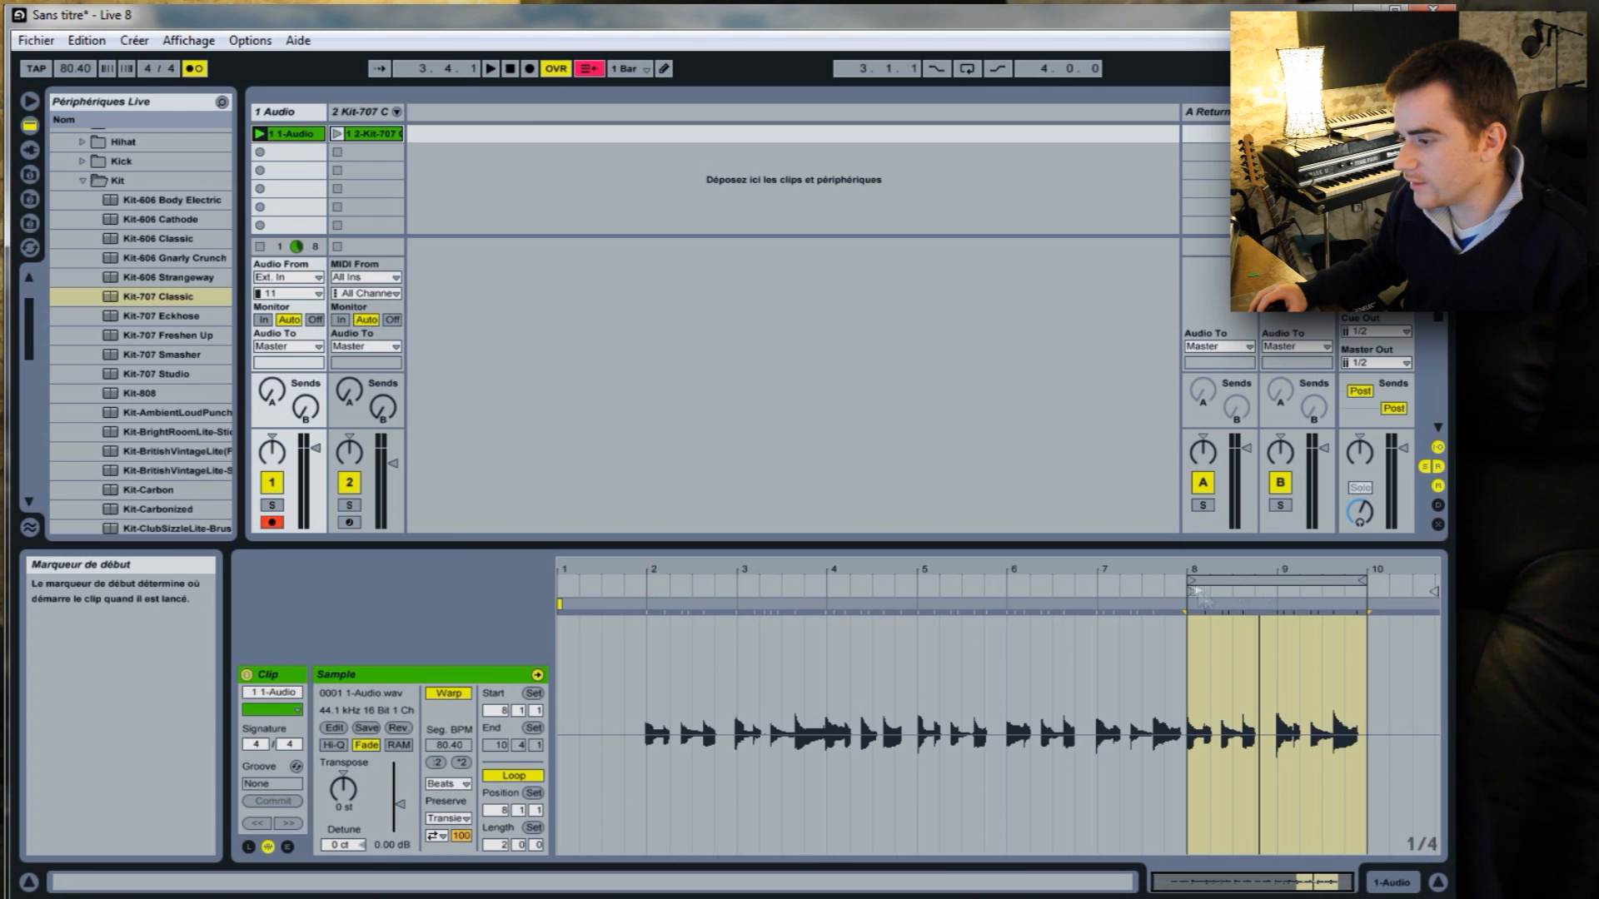
Move the audio clip's start marker to 8.2.1 and play the clip to hear the offset start.
left_click_drag(1192, 590, 1214, 590)
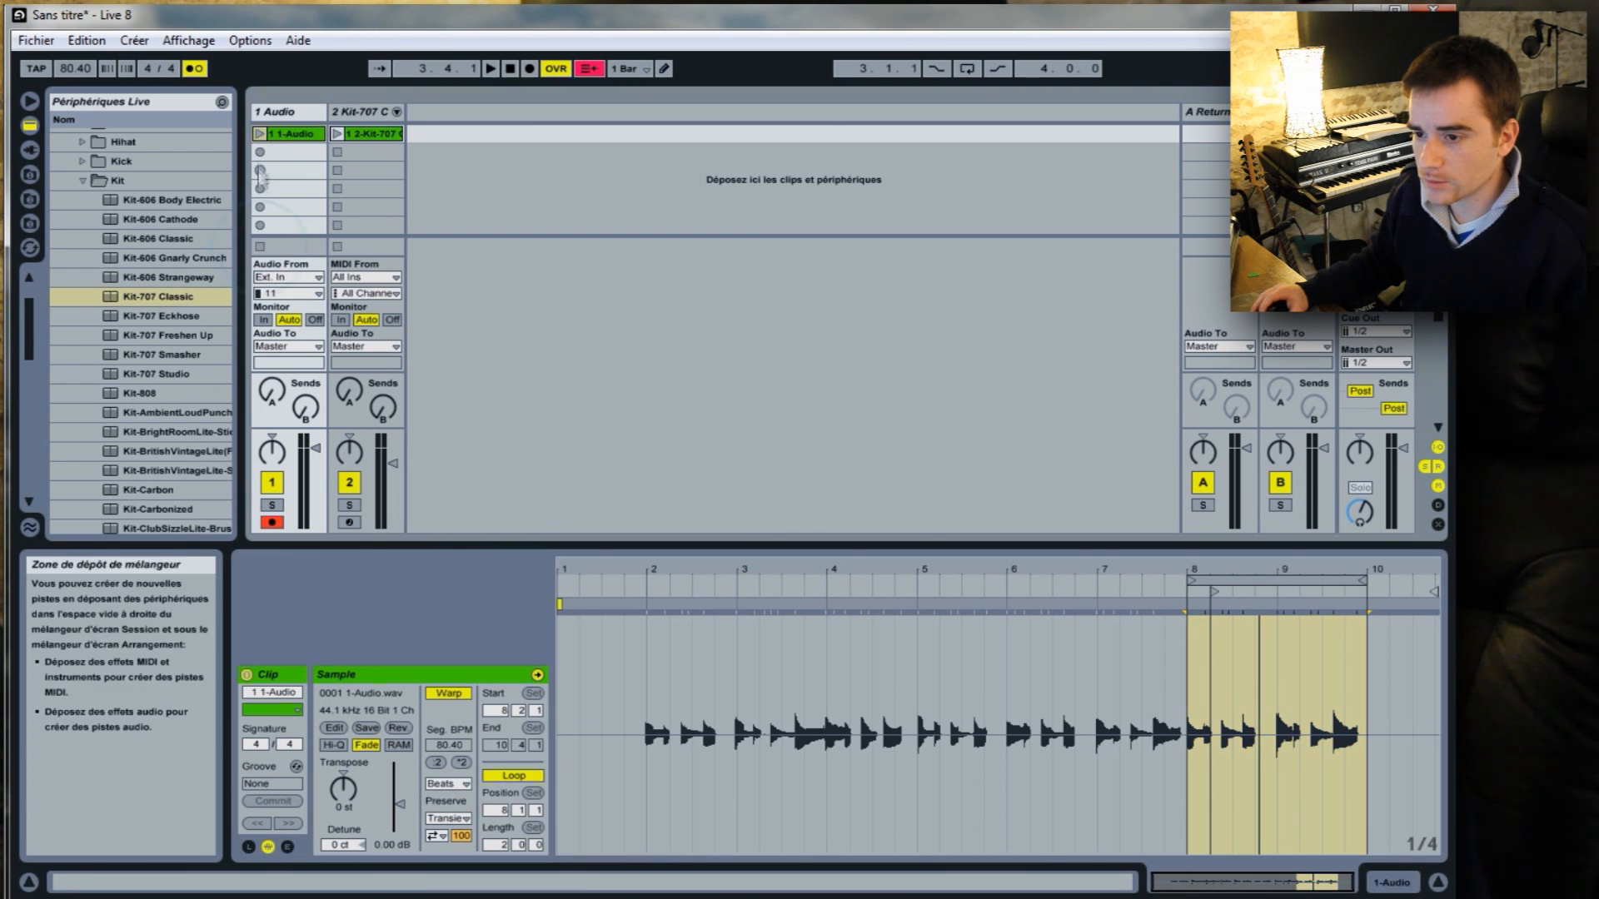
left_click(260, 134)
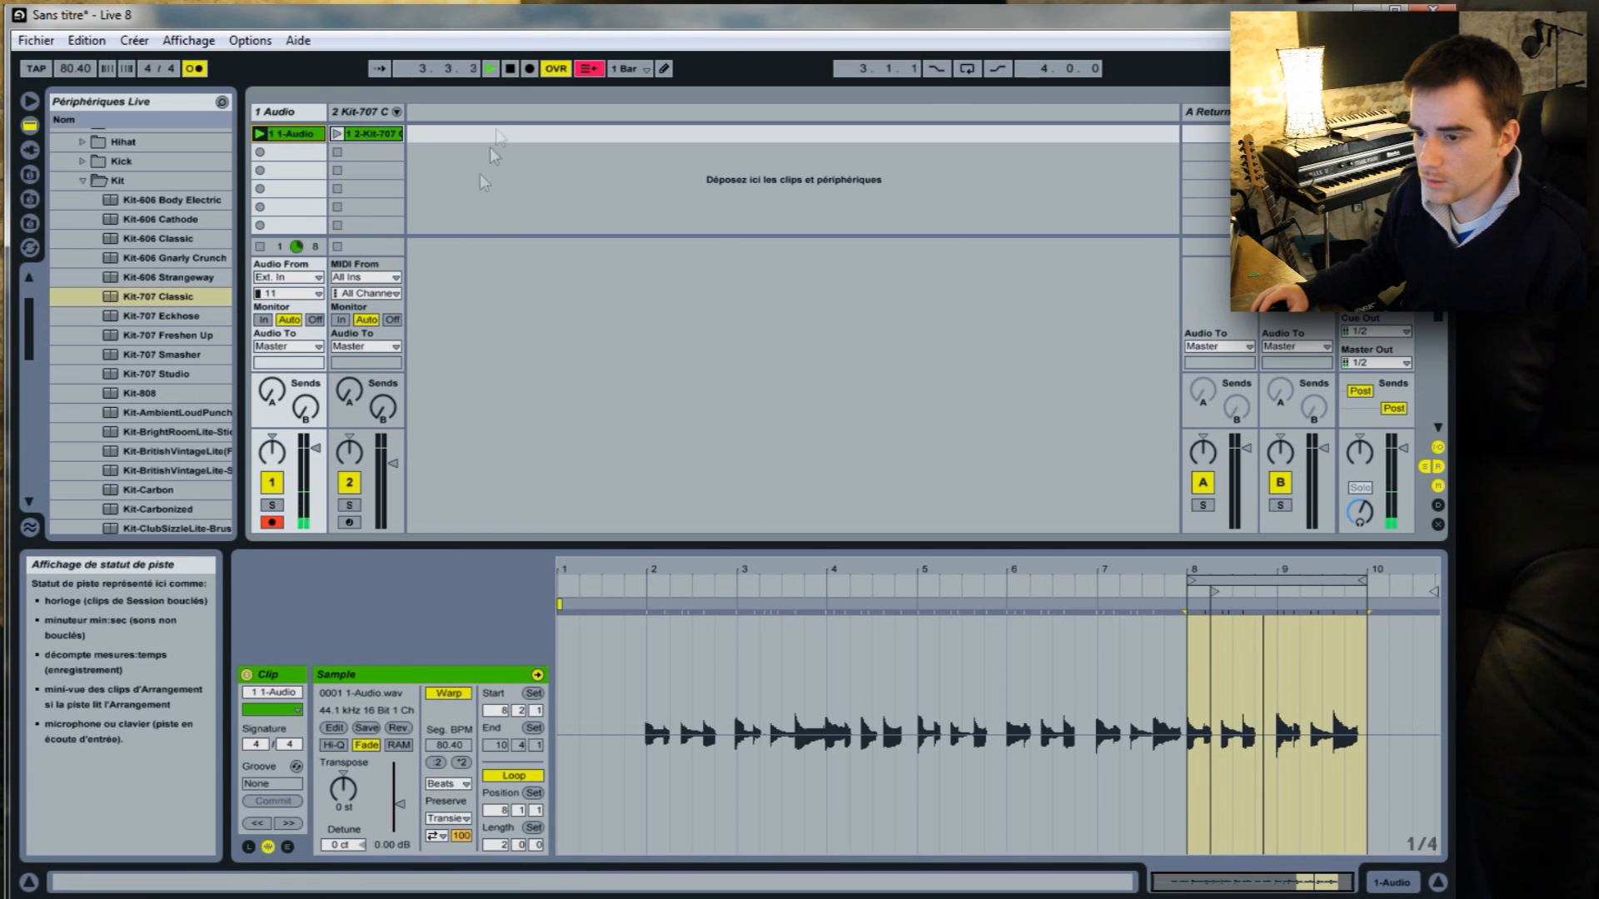
left_click(513, 71)
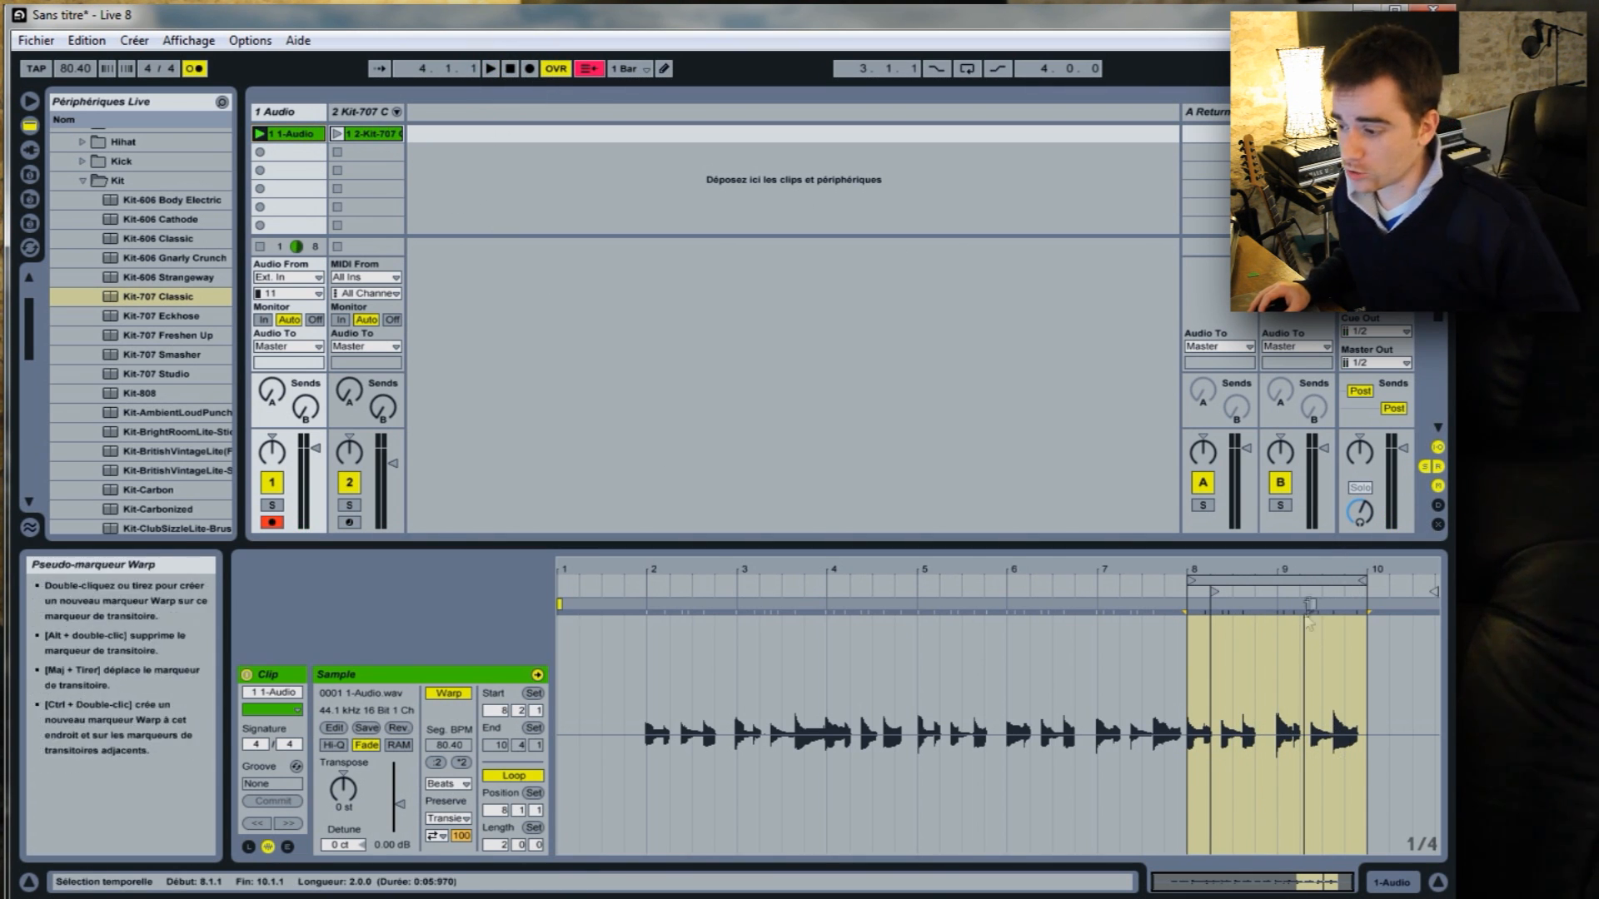
Set the audio clip's start marker to 8.1.1 and its end marker to 10.1.1, matching the loop.
left_click(1218, 592)
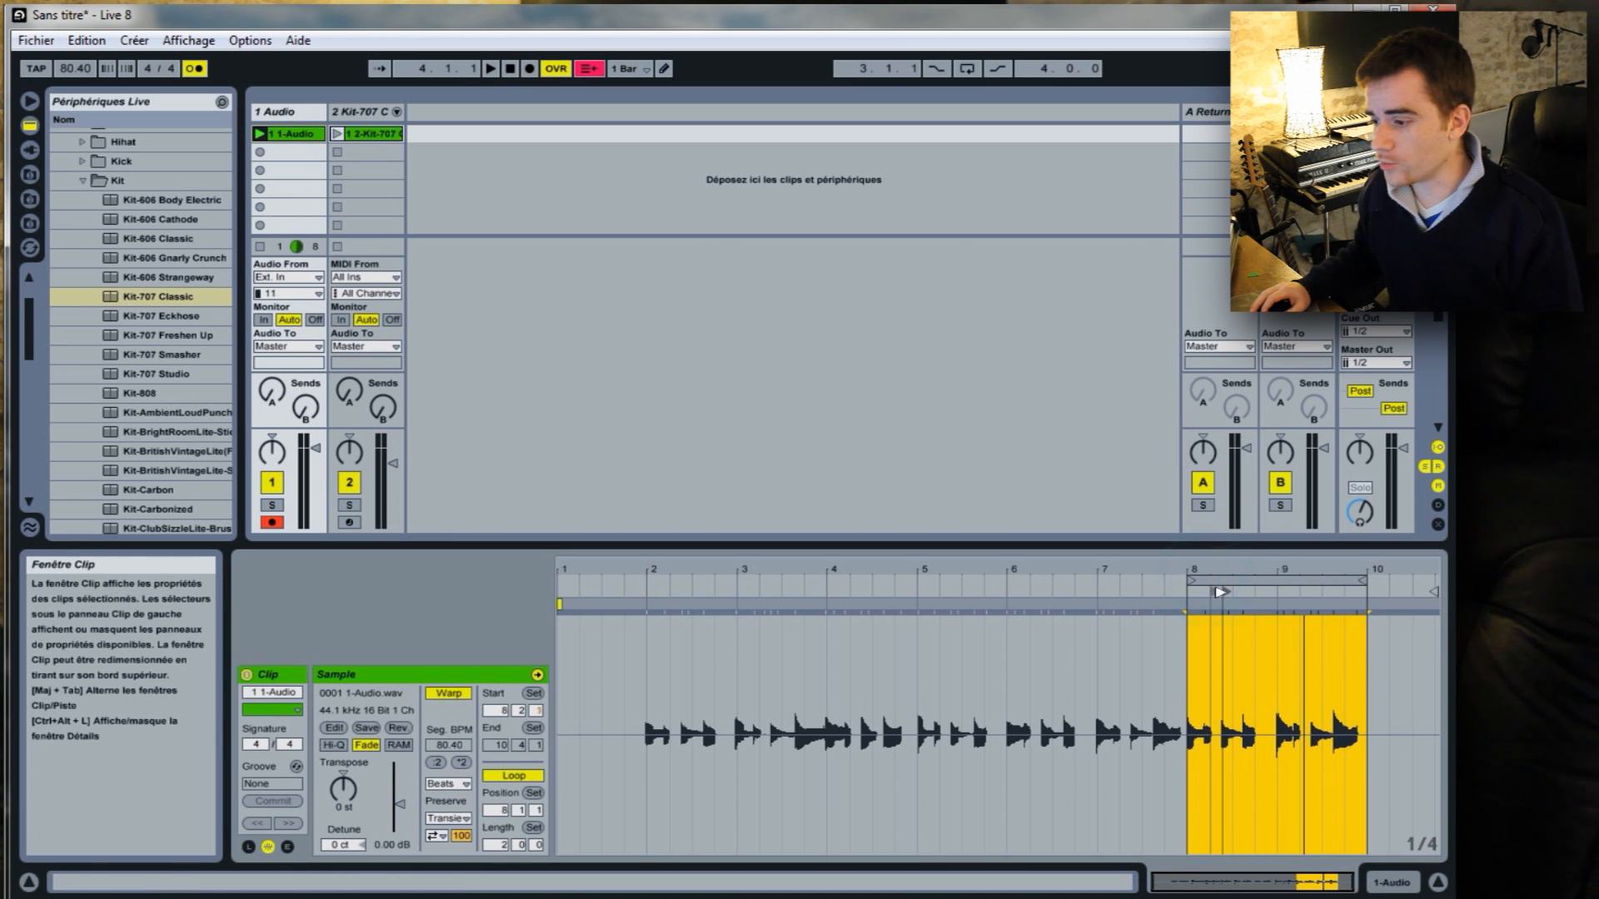
mouse_move(1227, 592)
left_mouse_down()
mouse_move(1062, 592)
mouse_move(1234, 593)
mouse_move(1078, 593)
mouse_move(1193, 592)
left_mouse_up()
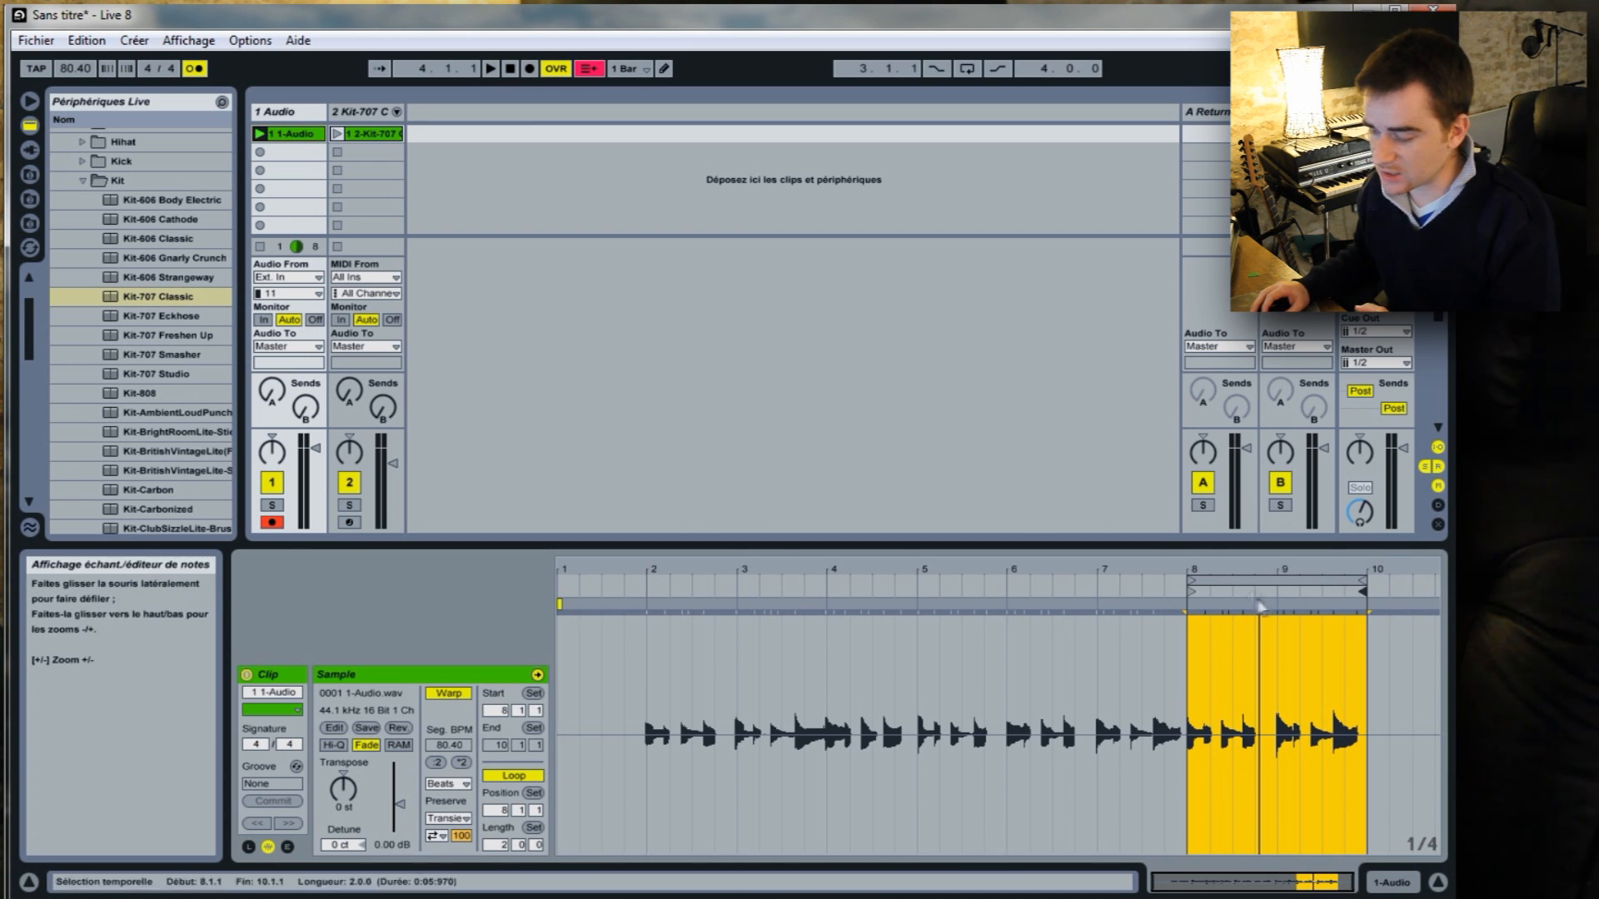
left_click_drag(1191, 591, 1194, 591)
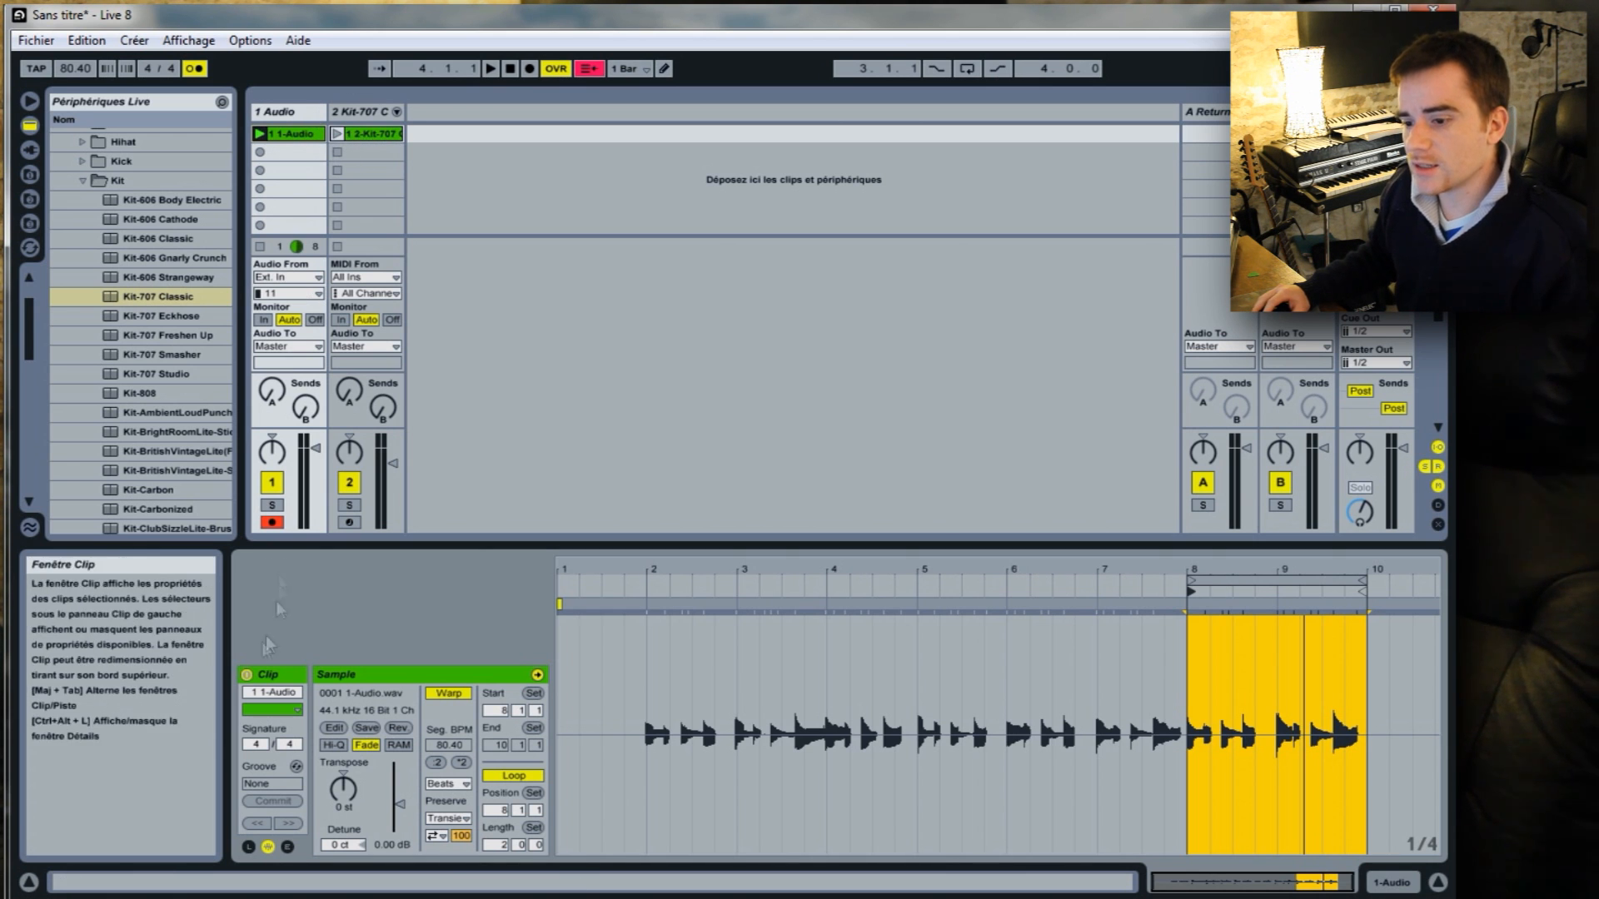
Switch off record arming on the audio track.
left_click(272, 522)
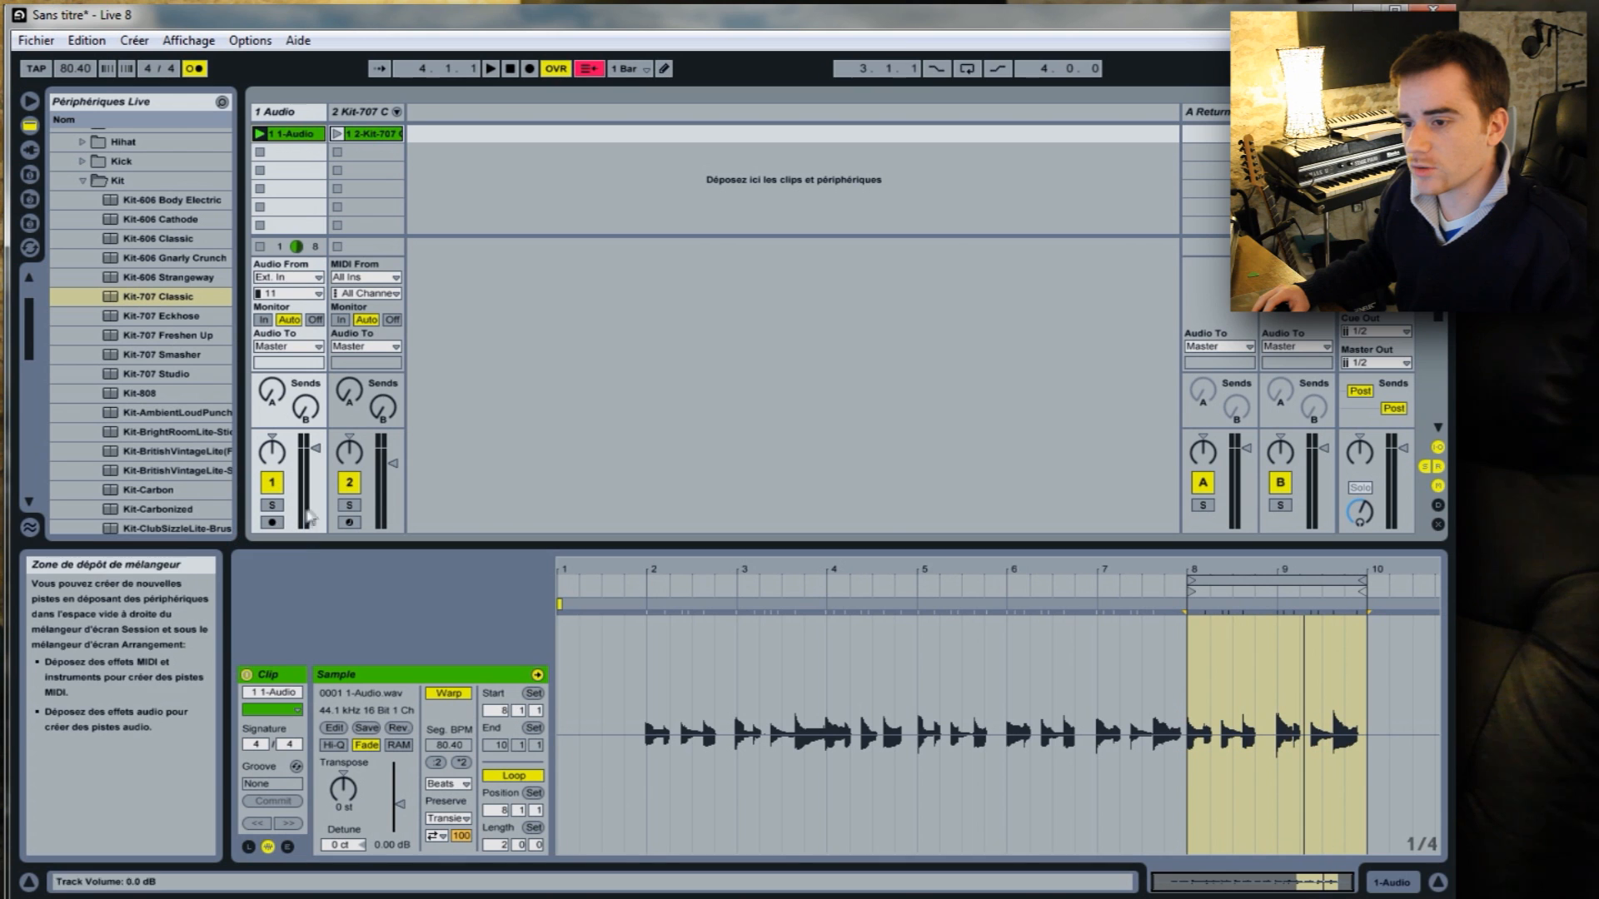
left_click(259, 133)
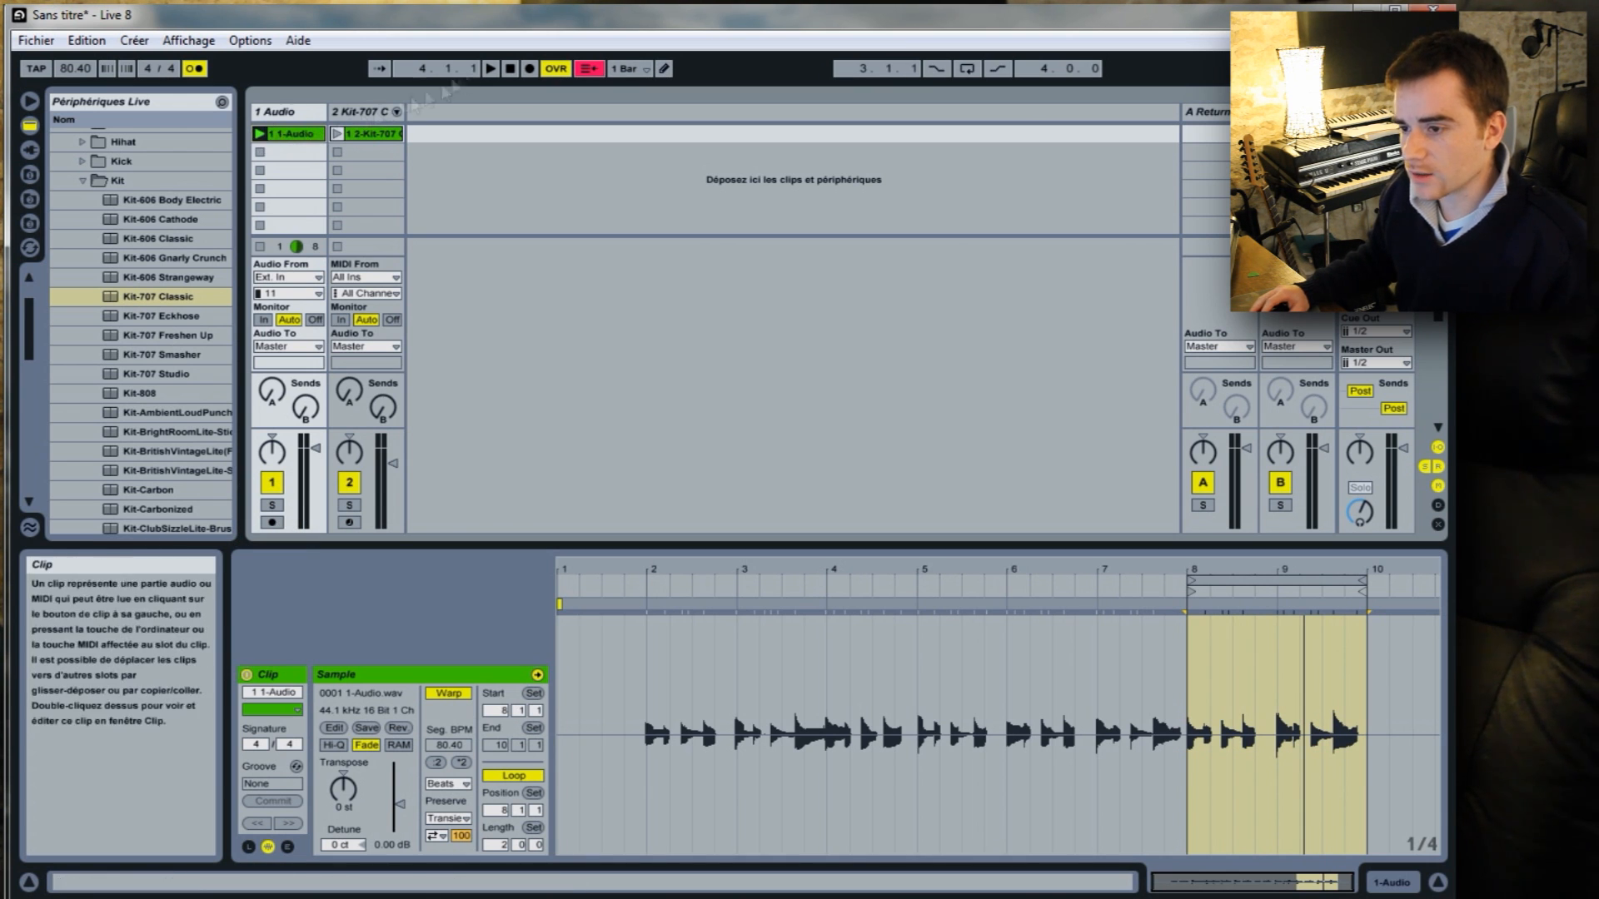
Play the set with the audio clip active, then deactivate that clip and run the transport without it before stopping.
left_click(492, 68)
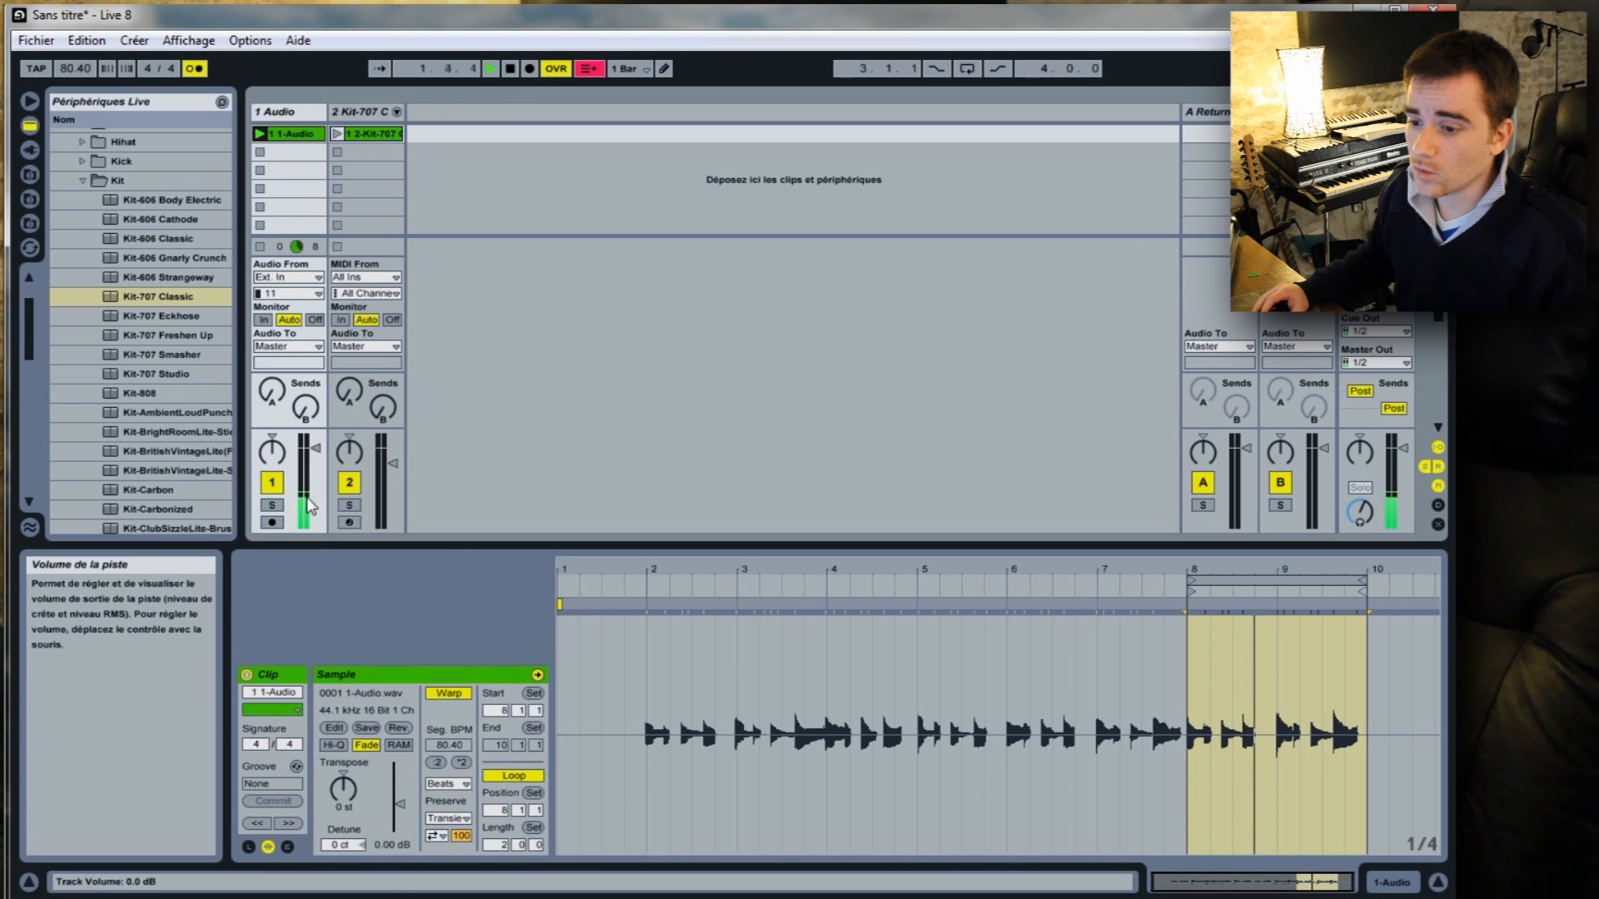
left_click(514, 69)
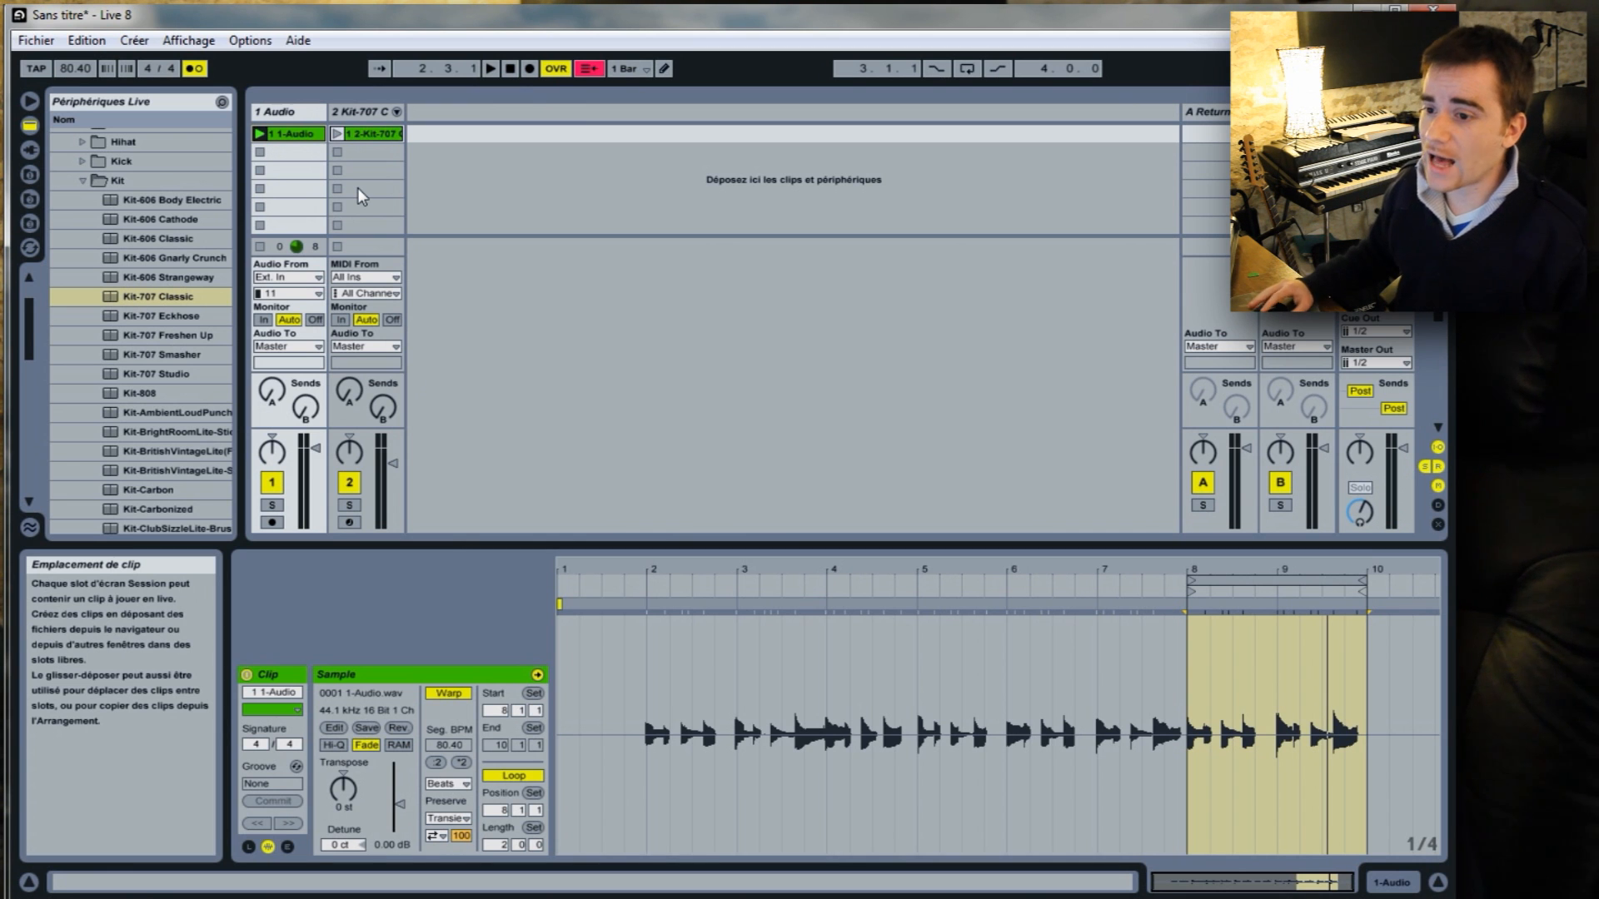
left_click(259, 156)
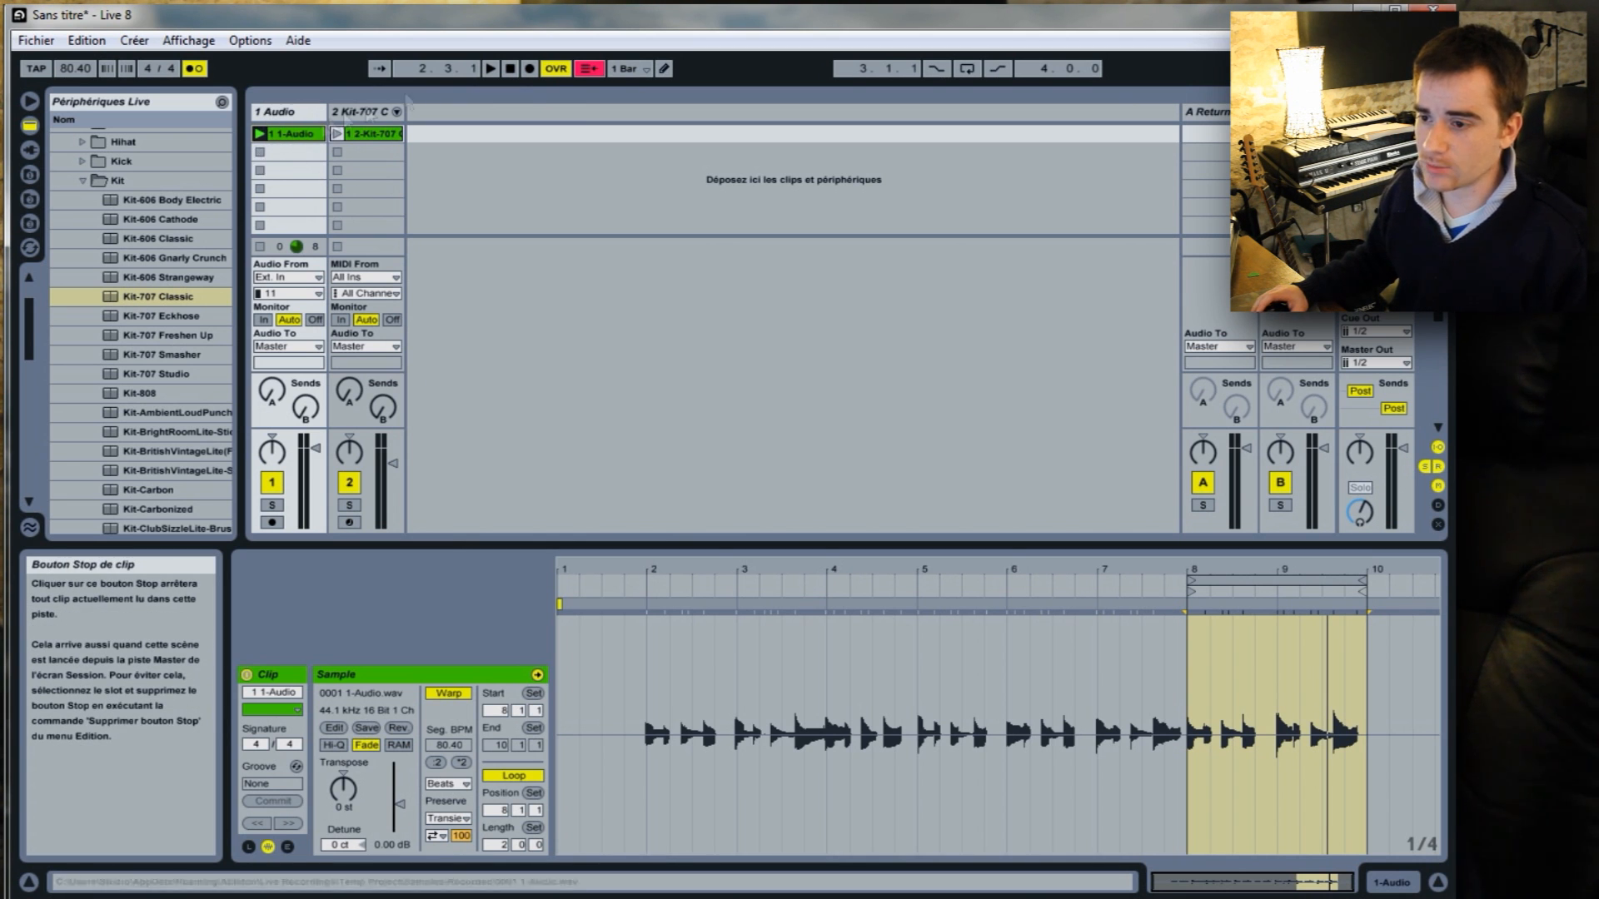
left_click(259, 134)
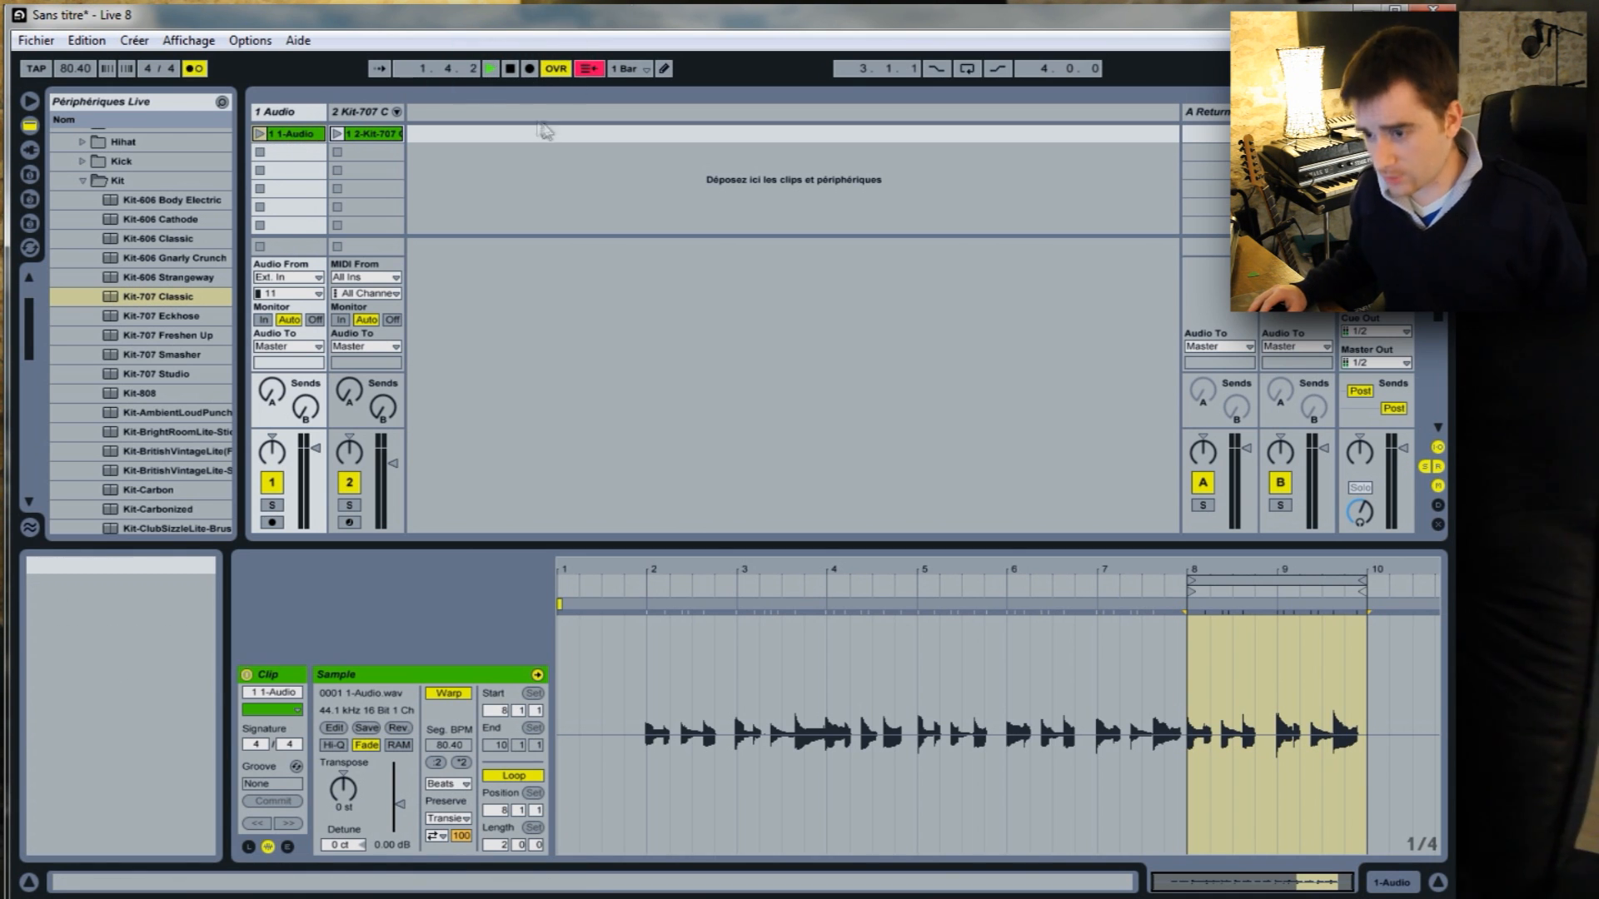
key("space")
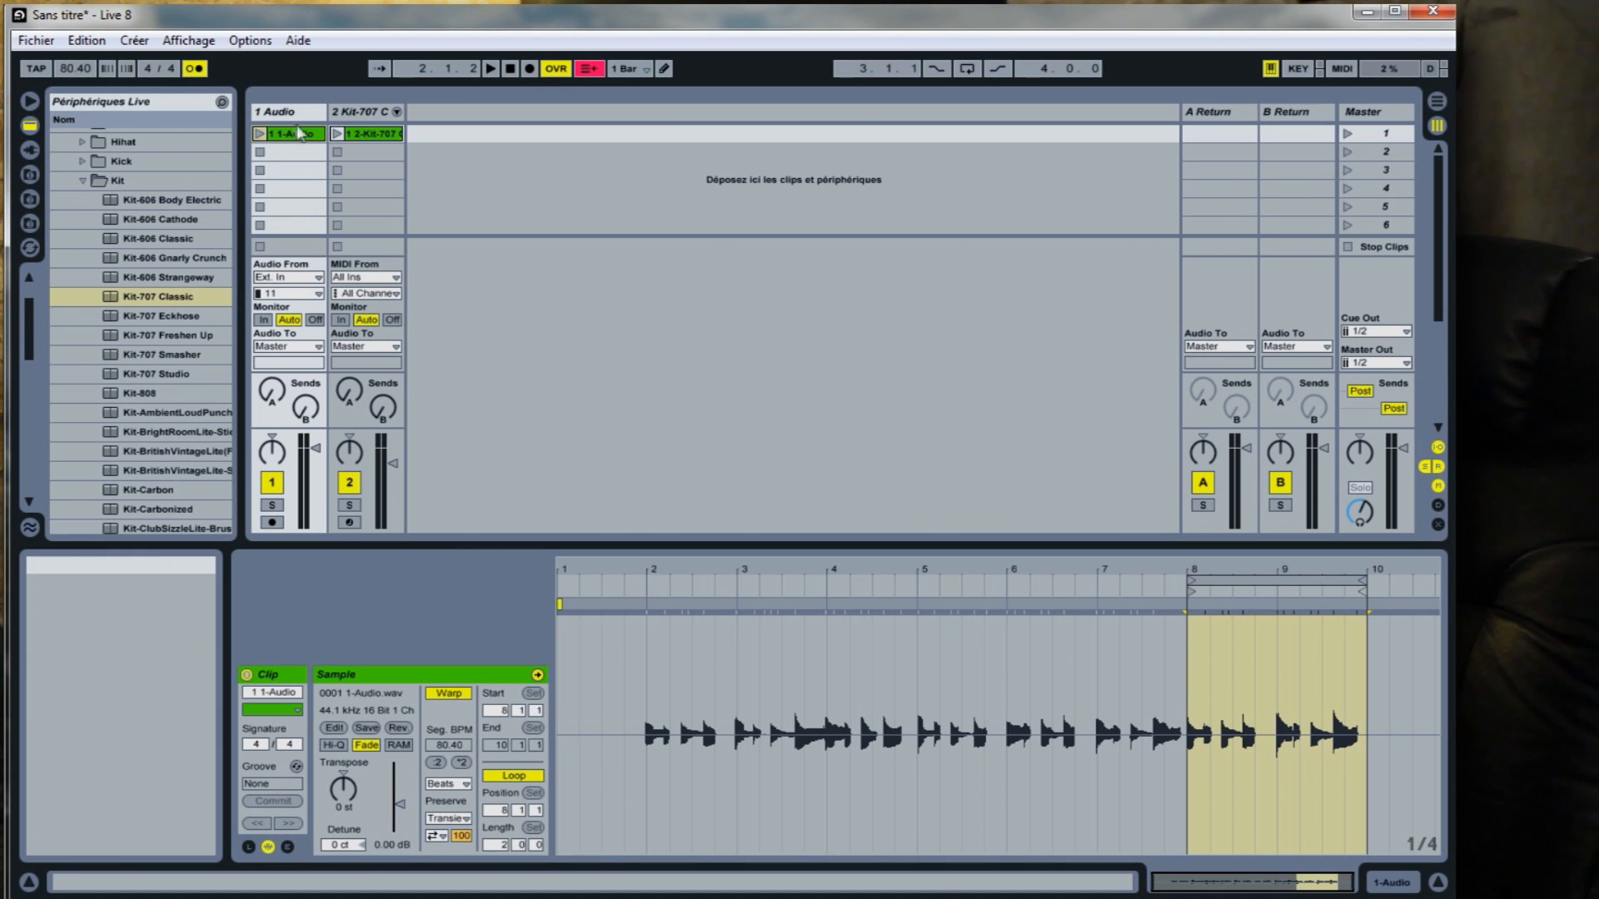
Launch scene 1 to play the audio and drum clips together, then stop playback.
left_click(1346, 133)
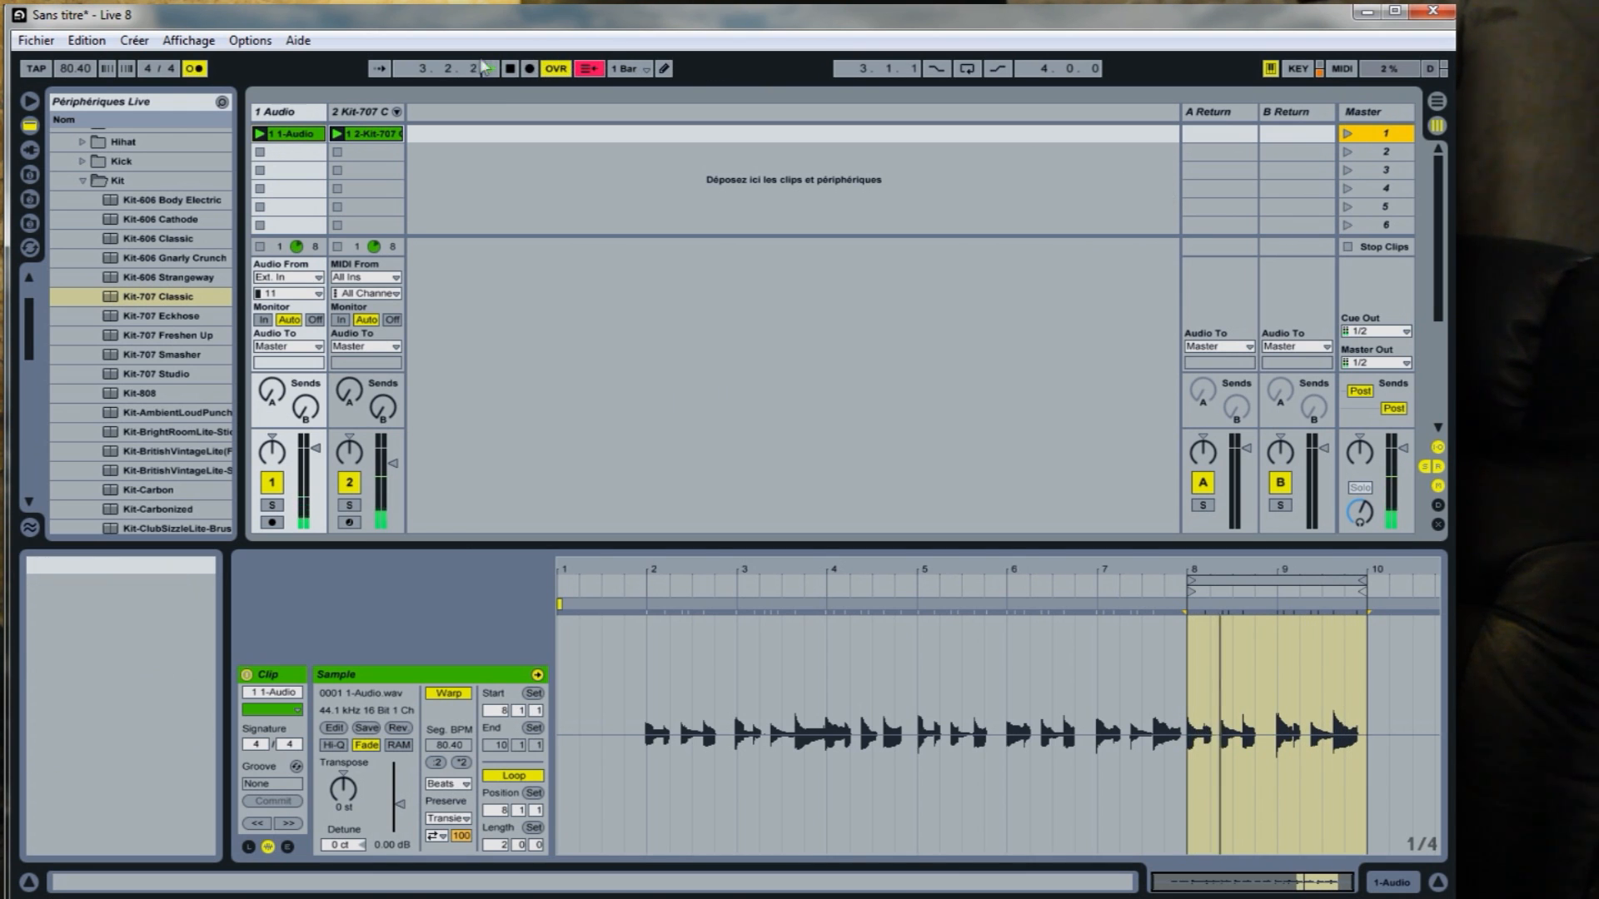
left_click(508, 68)
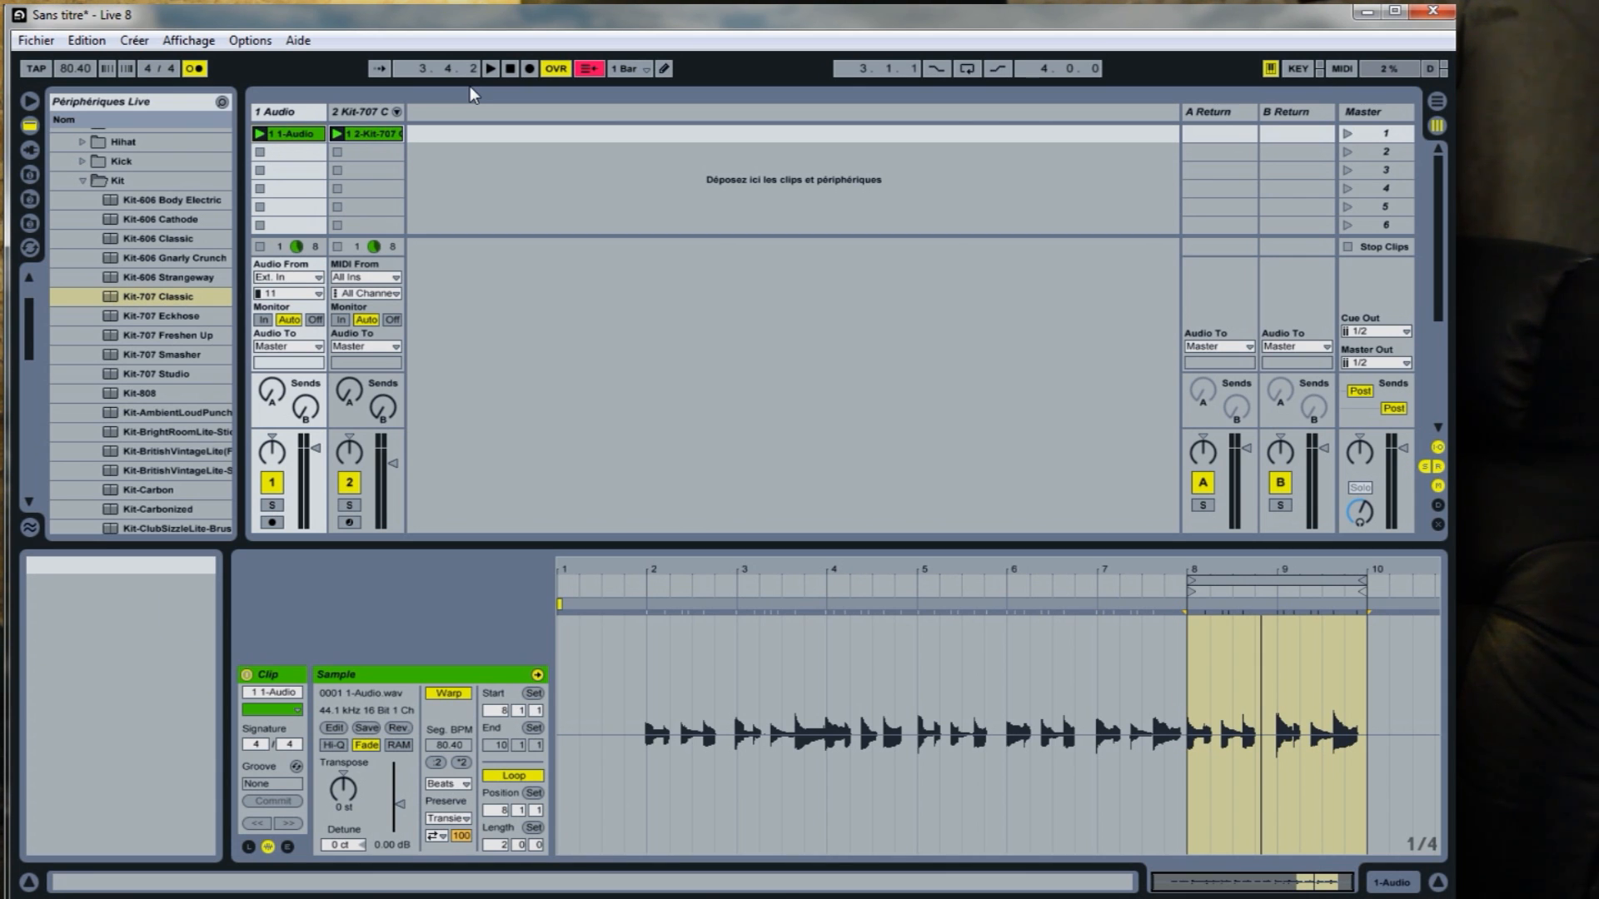
Collapse the Drum Rack presets and select the Bass-Analogics preset in Analog's Synth Bass folder.
left_click(479, 190)
left_click(82, 181)
scroll(163, 190, "up", 2)
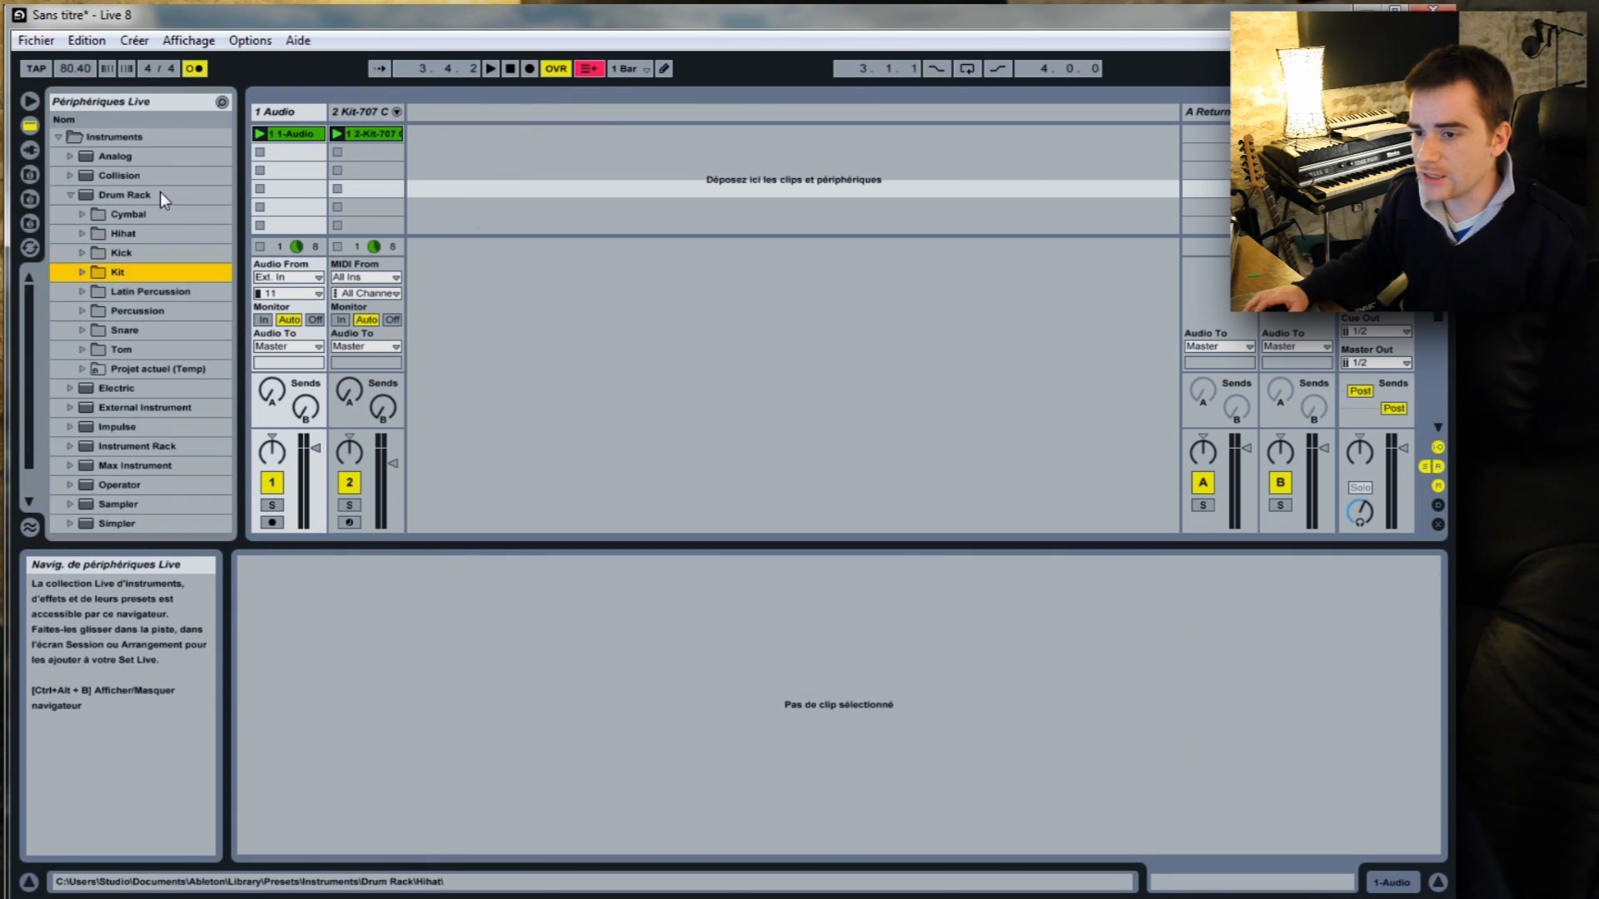
left_click(69, 194)
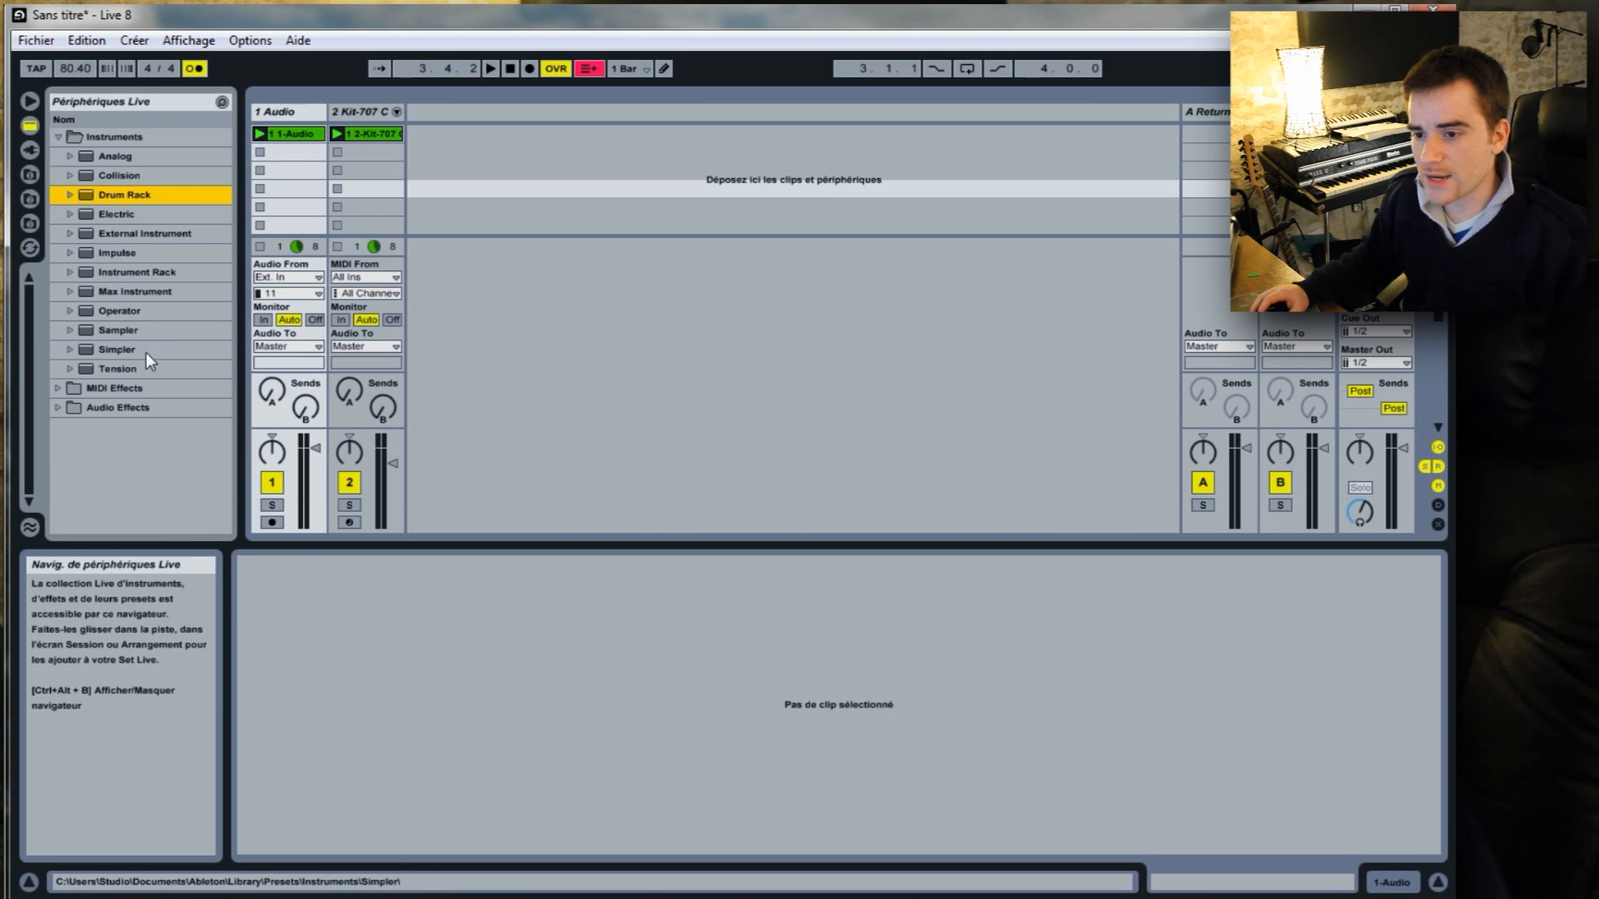
left_click(70, 156)
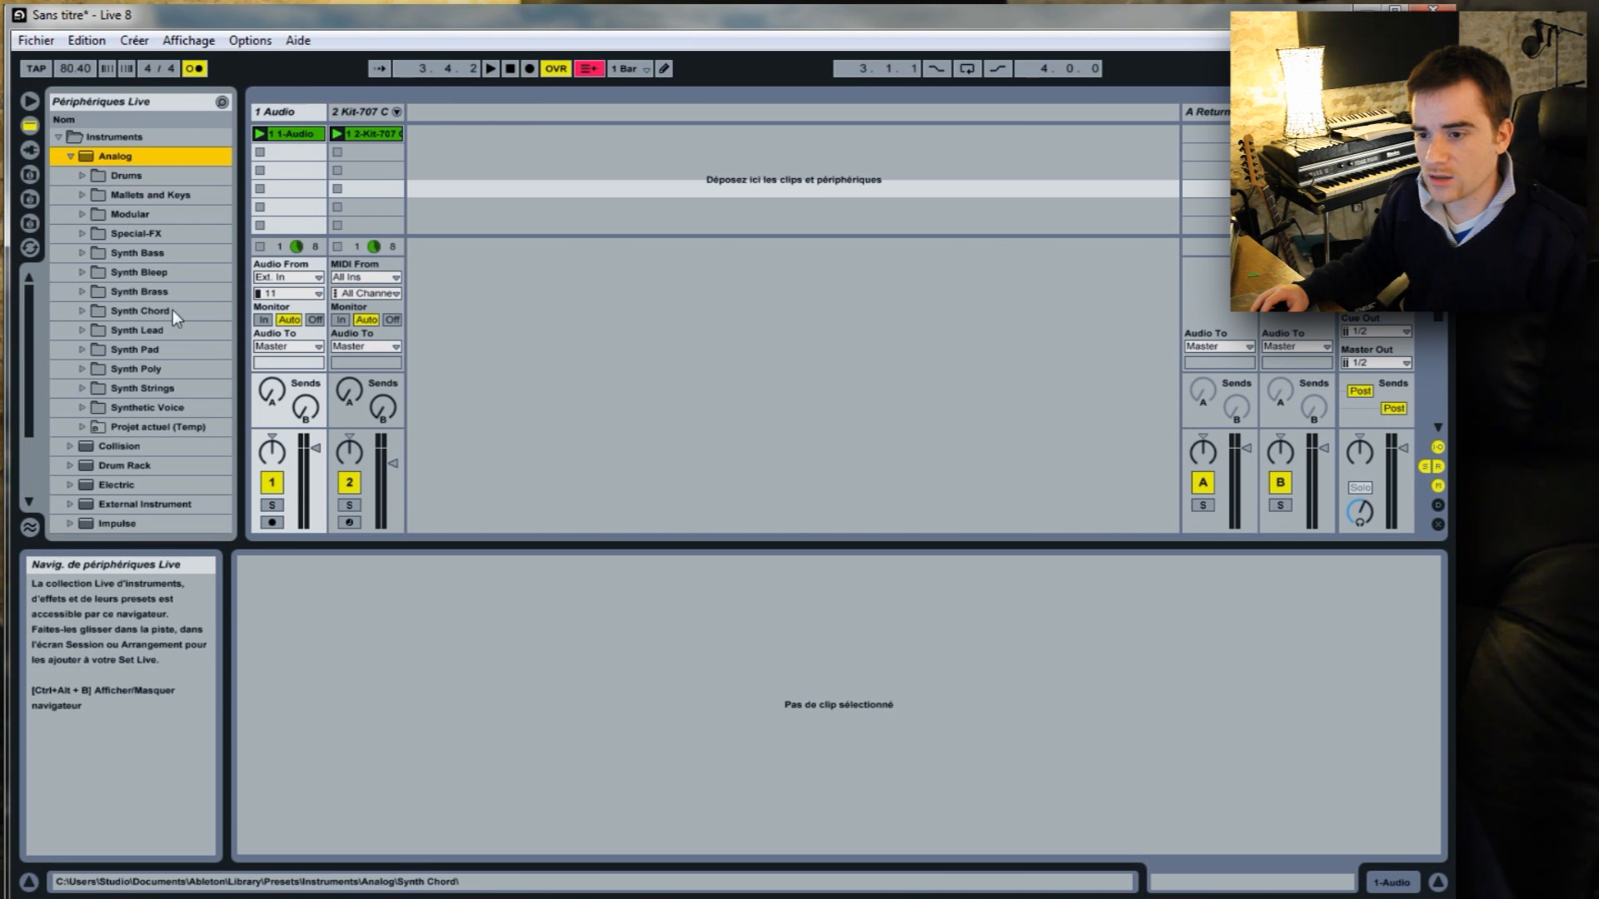
left_click(84, 253)
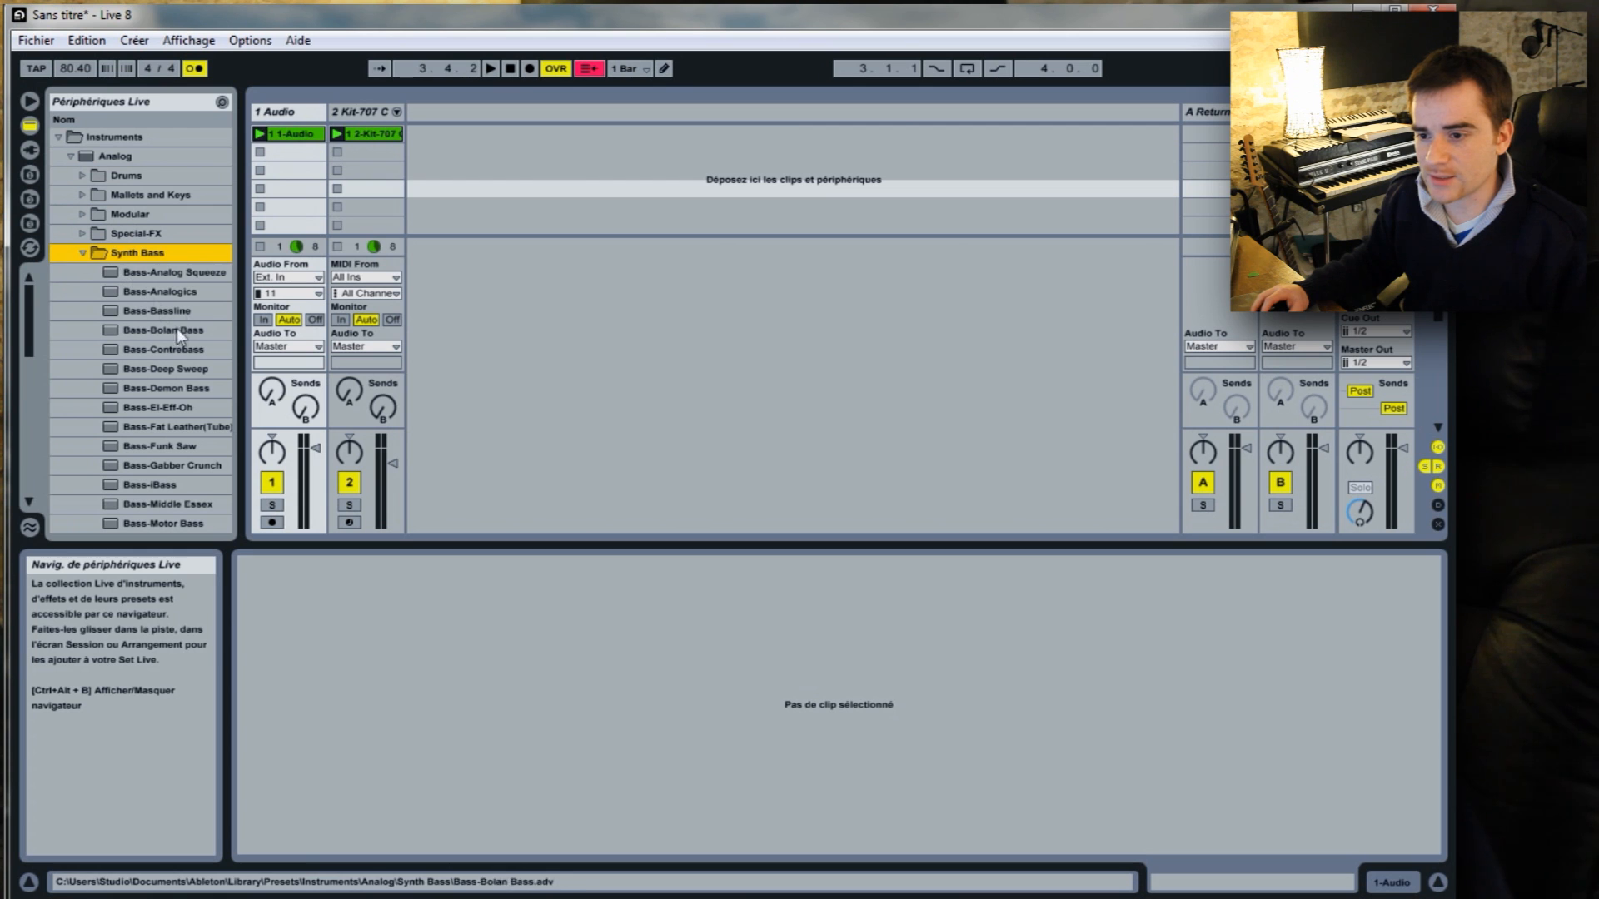
left_click(182, 288)
Load the Bass-Analogics preset into the empty session area as a new MIDI track beside the drum track.
right_click(581, 171)
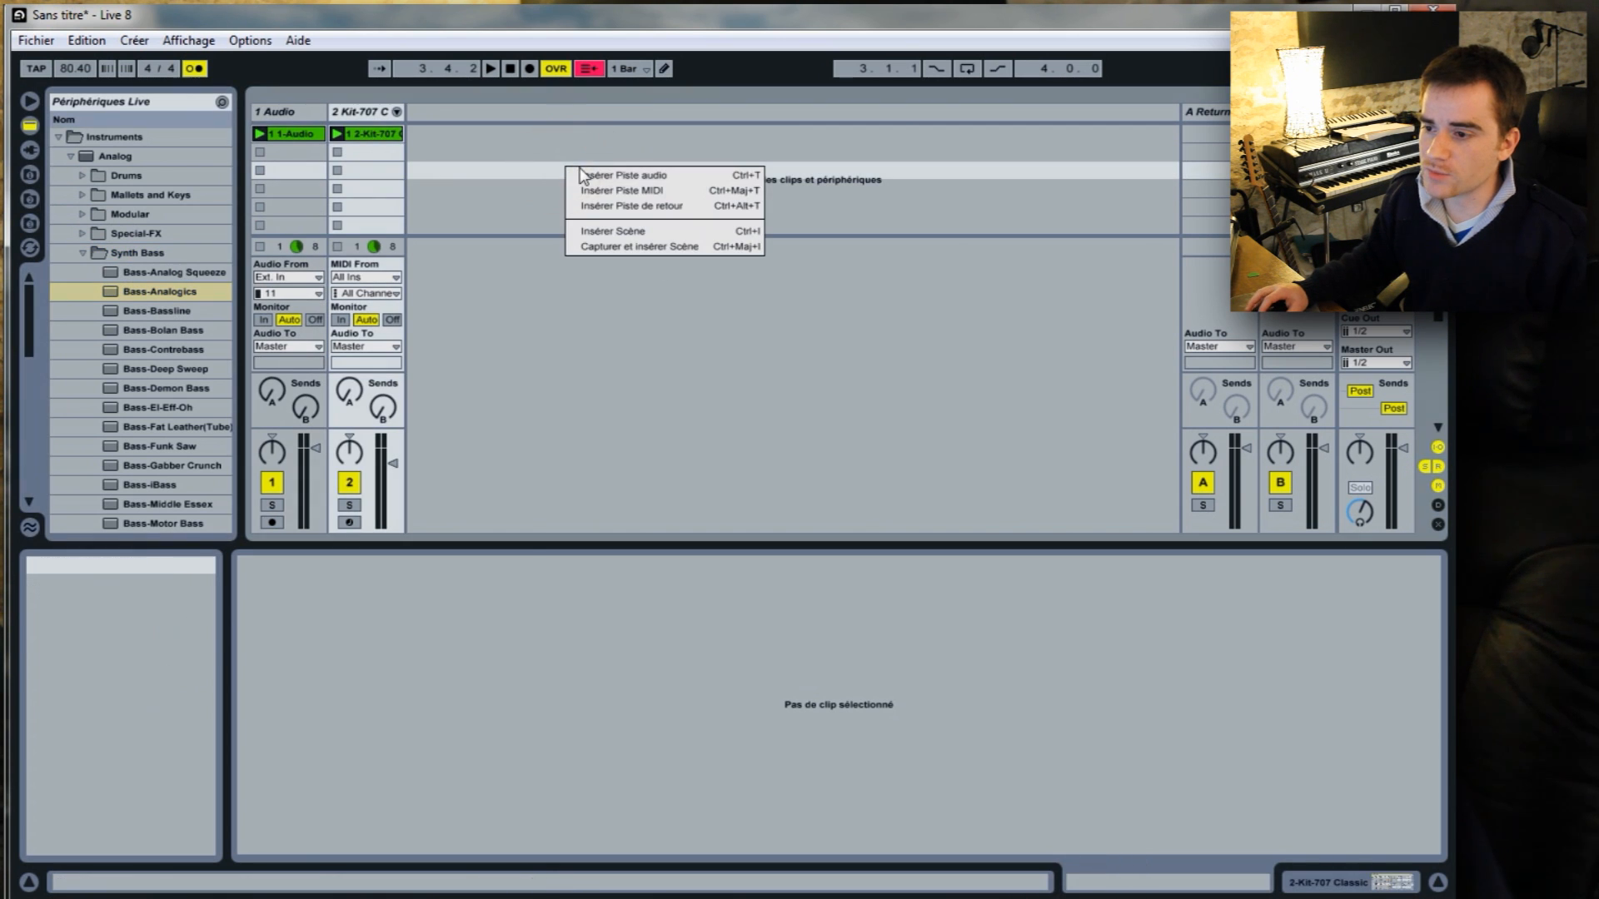
left_click(495, 154)
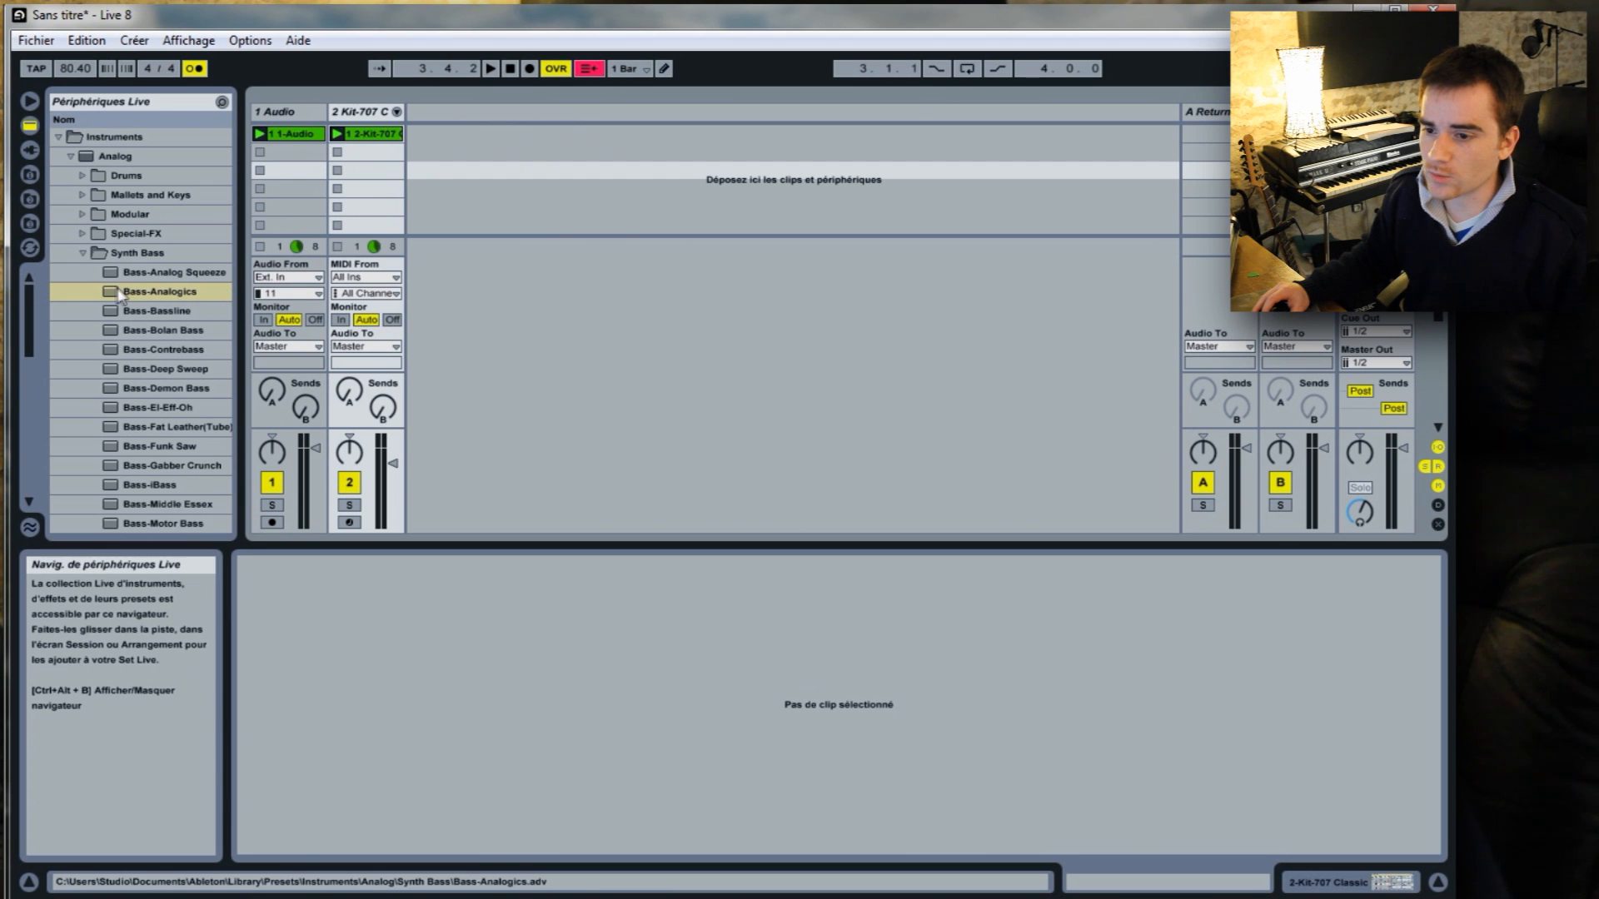
left_click_drag(114, 295, 362, 121)
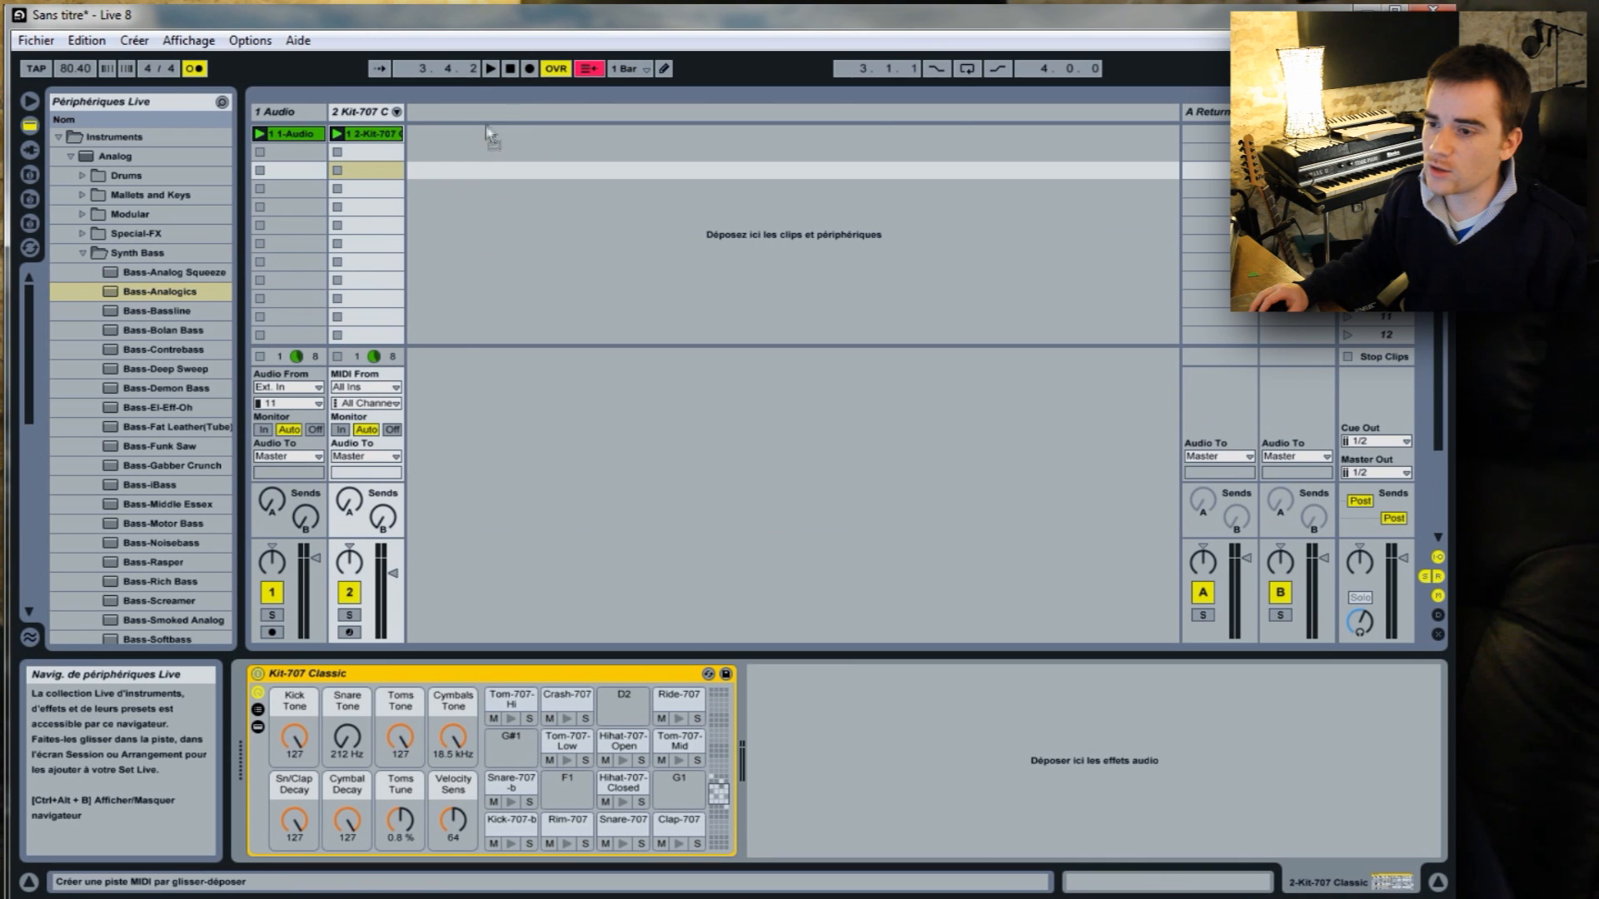
left_click_drag(479, 152, 482, 150)
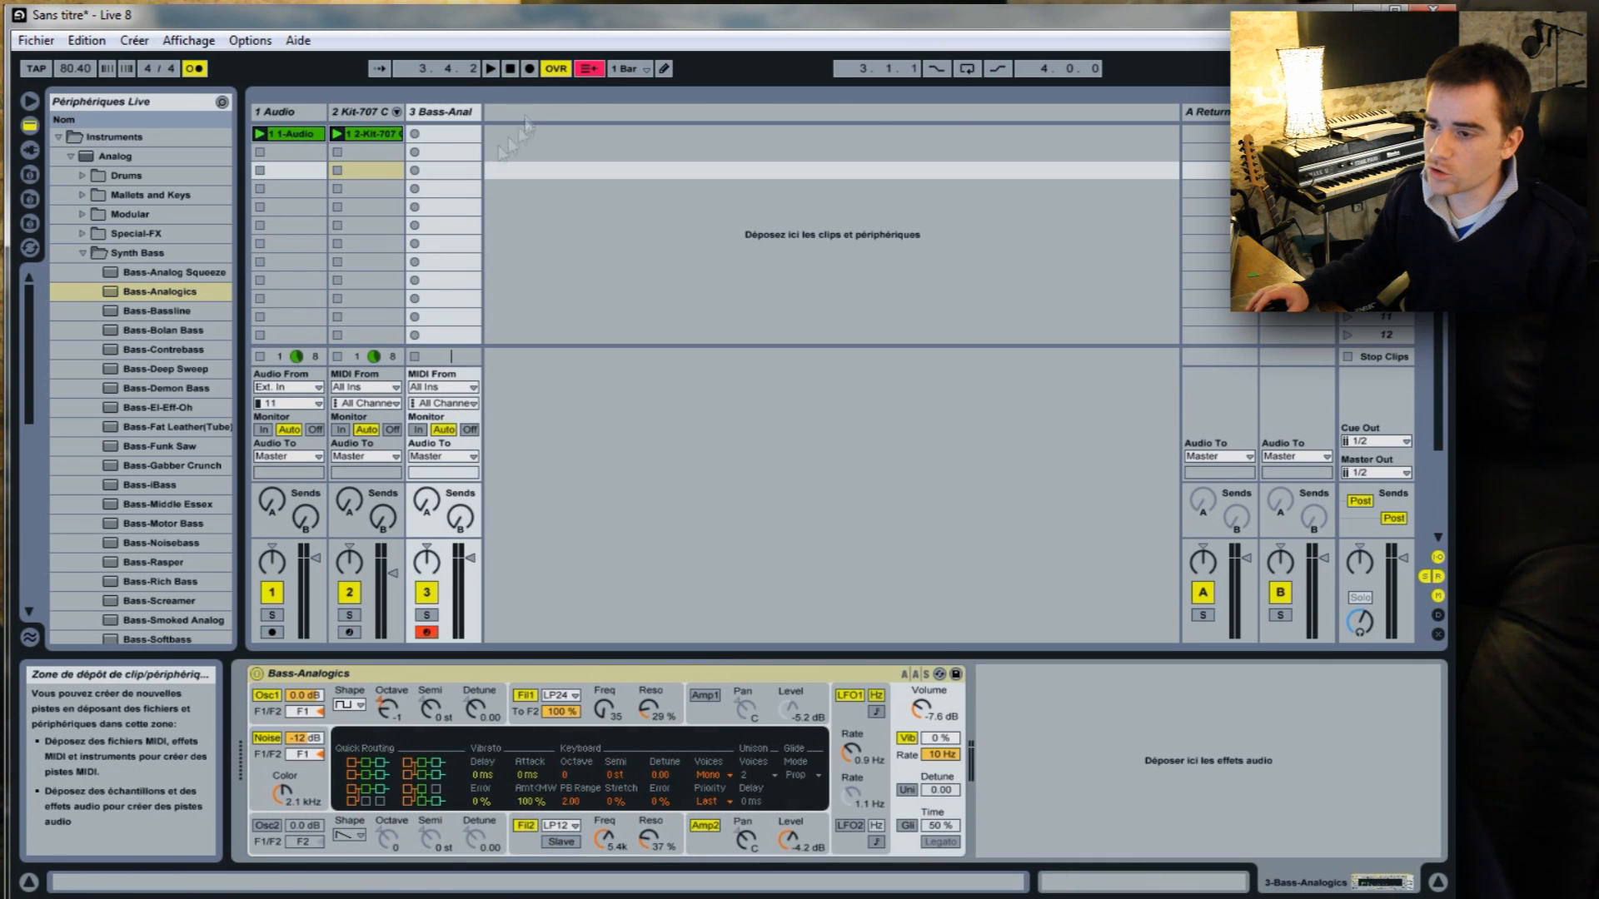
left_click(532, 184)
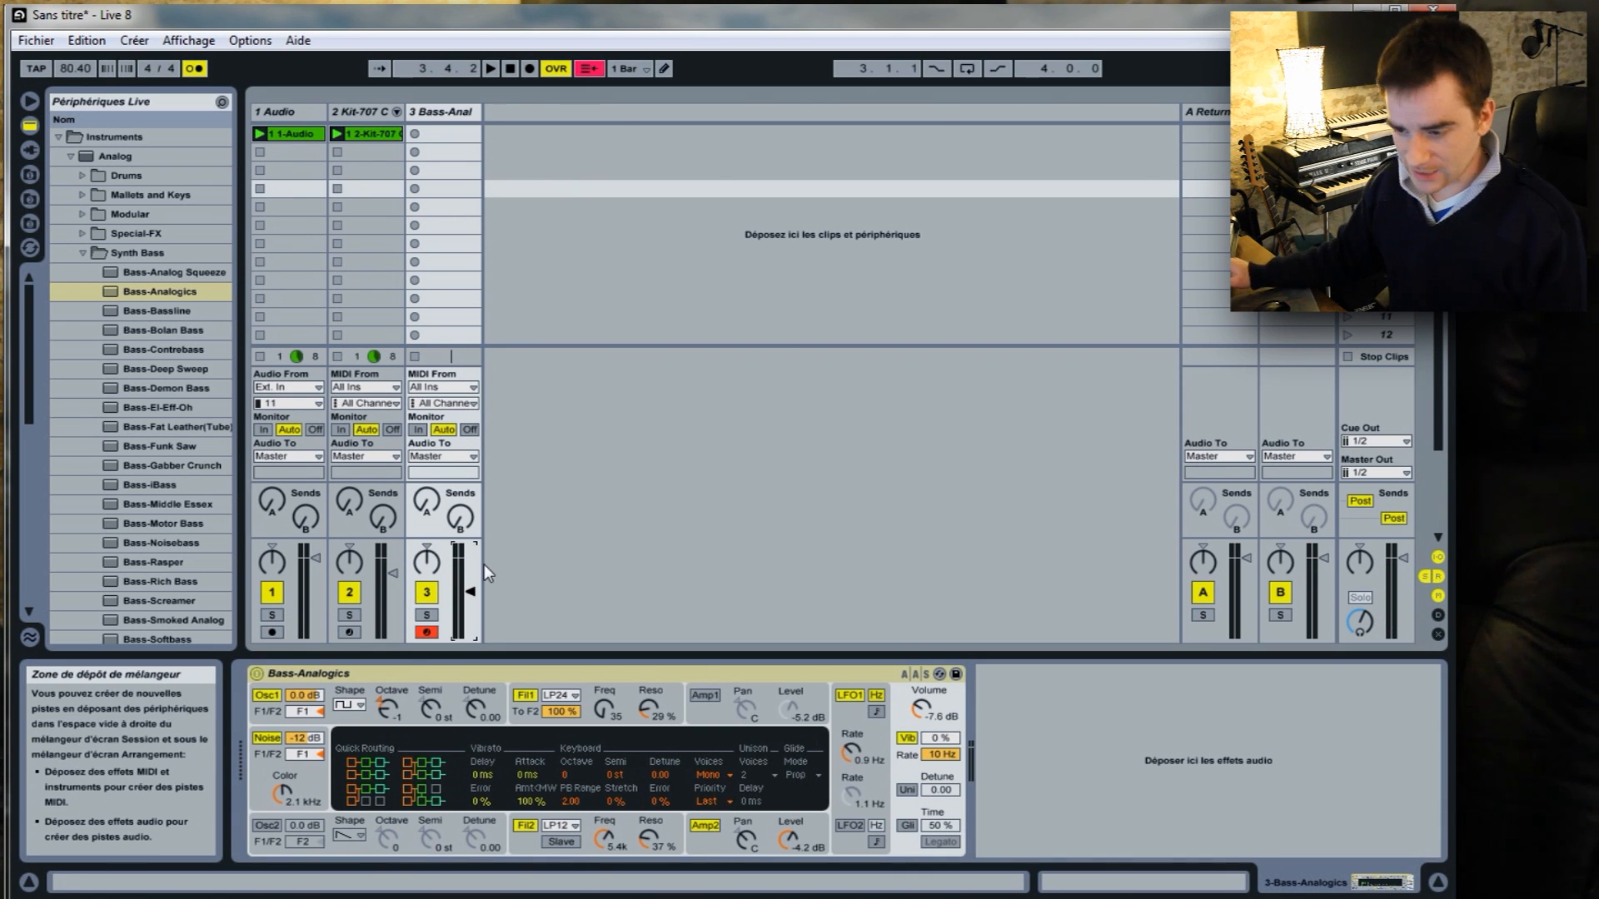
Start recording a new MIDI clip in the bass track's first clip slot.
left_click(418, 134)
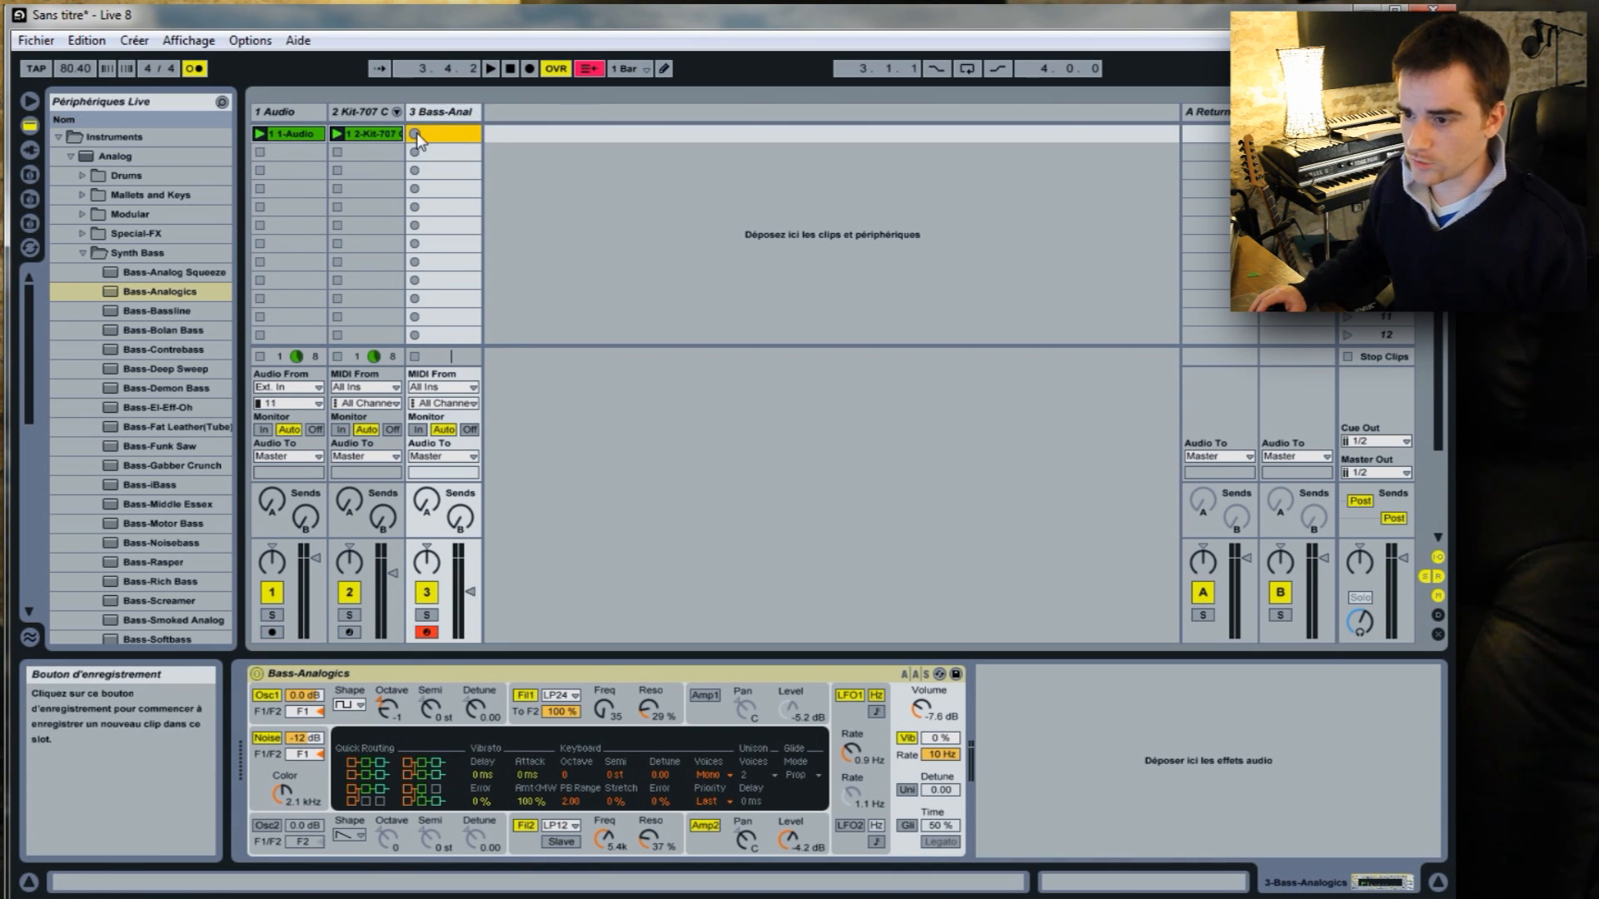
left_click(415, 134)
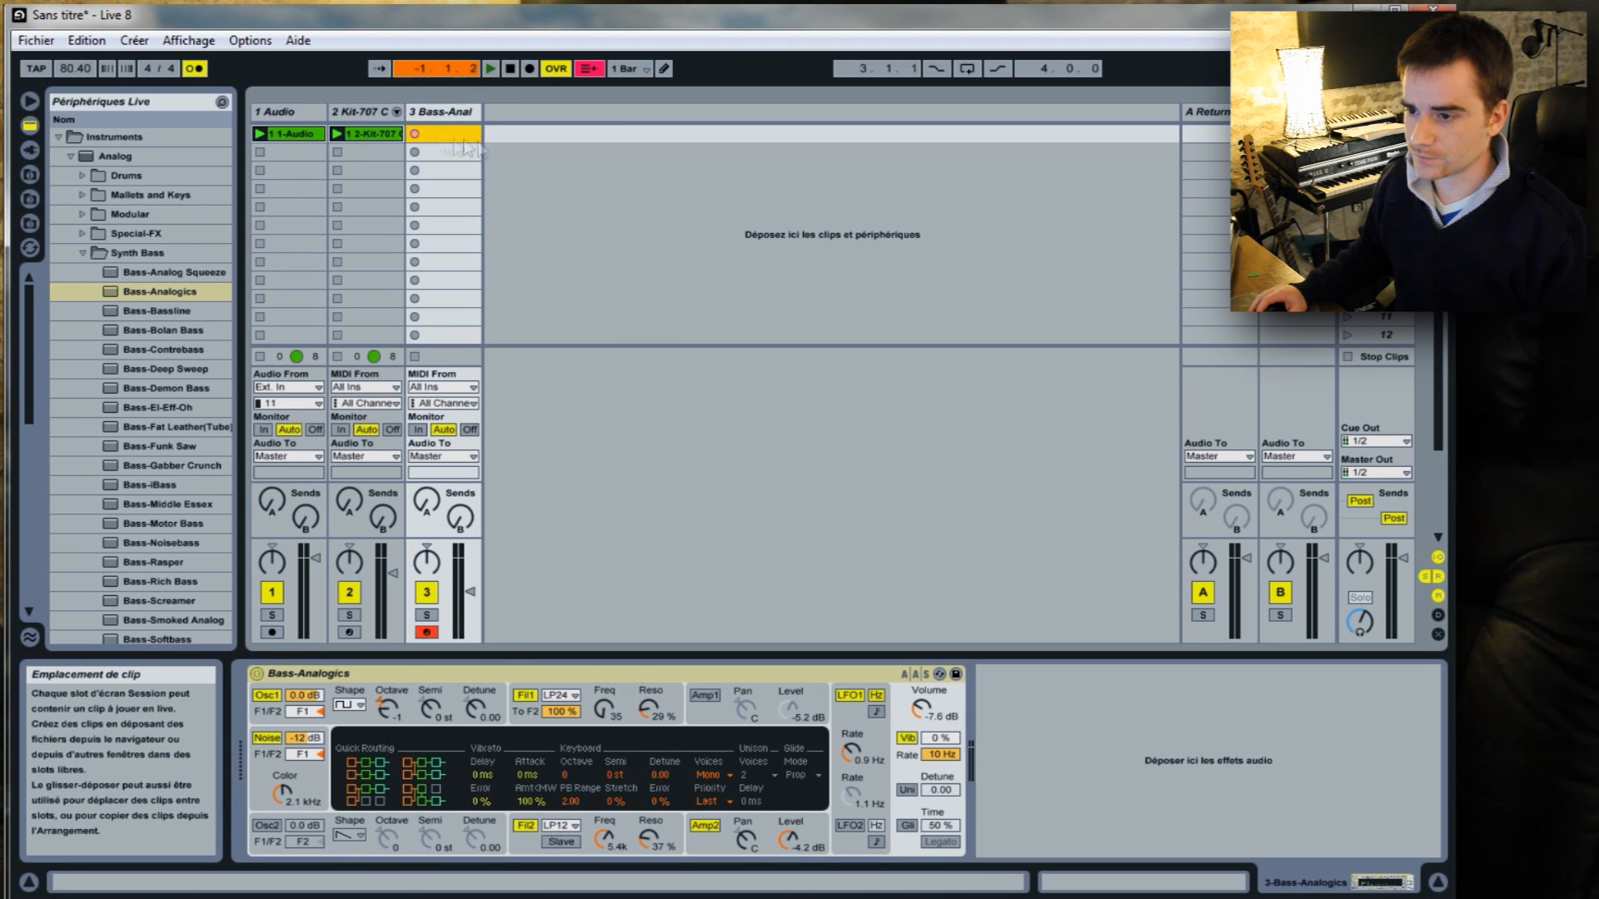
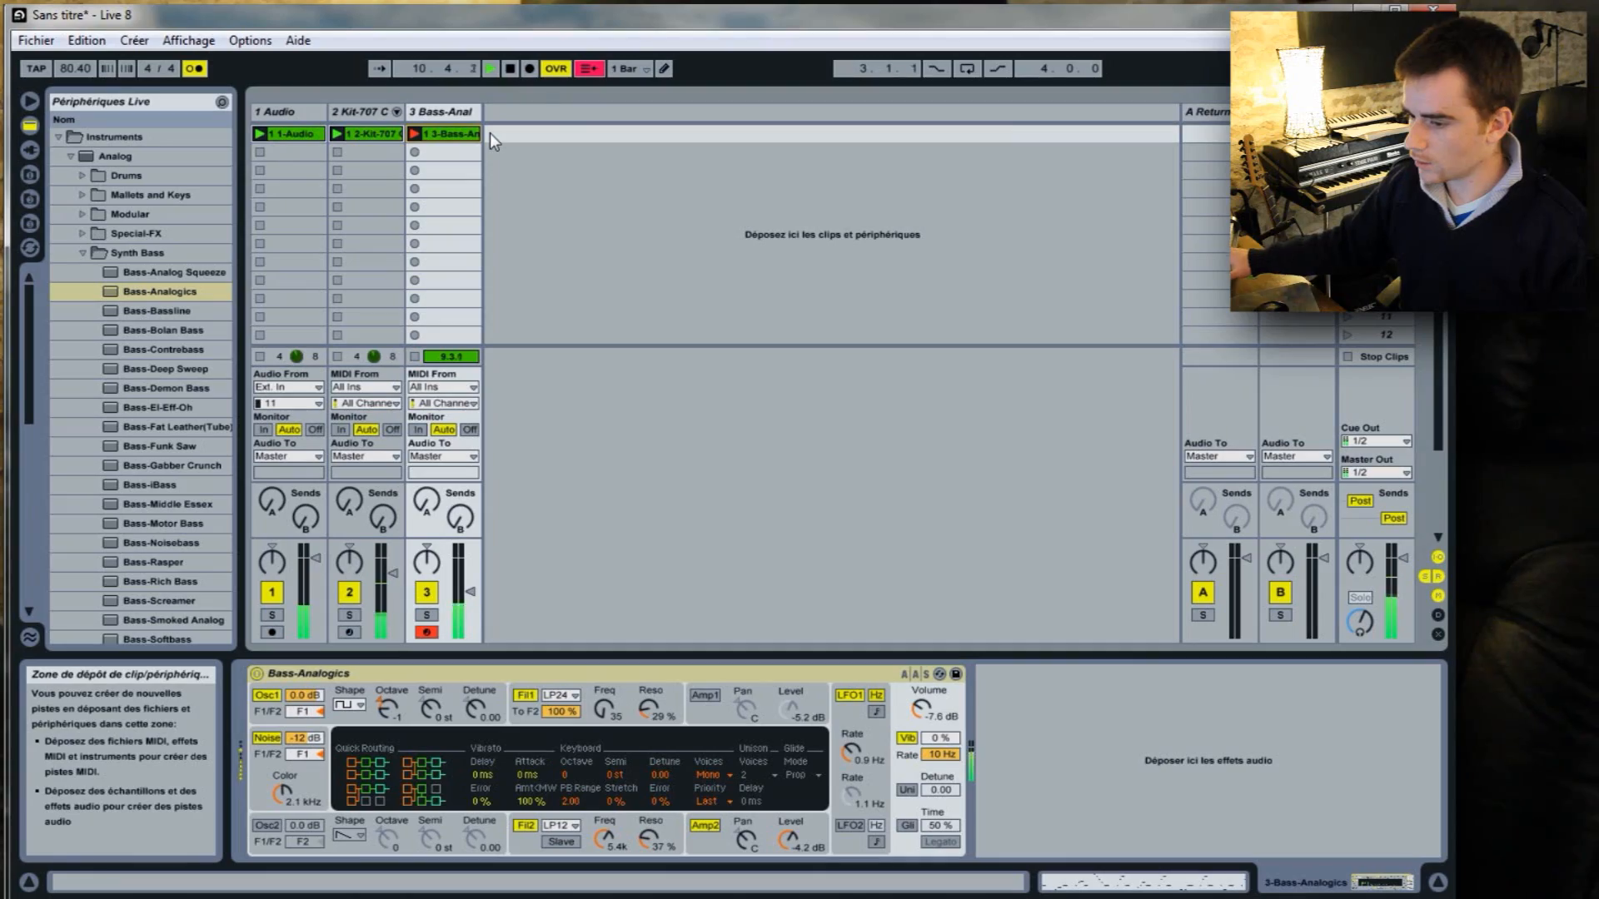
Stop recording the bass clip and loop its last two bars, from 9.1.1 to 11.1.1.
left_click(511, 69)
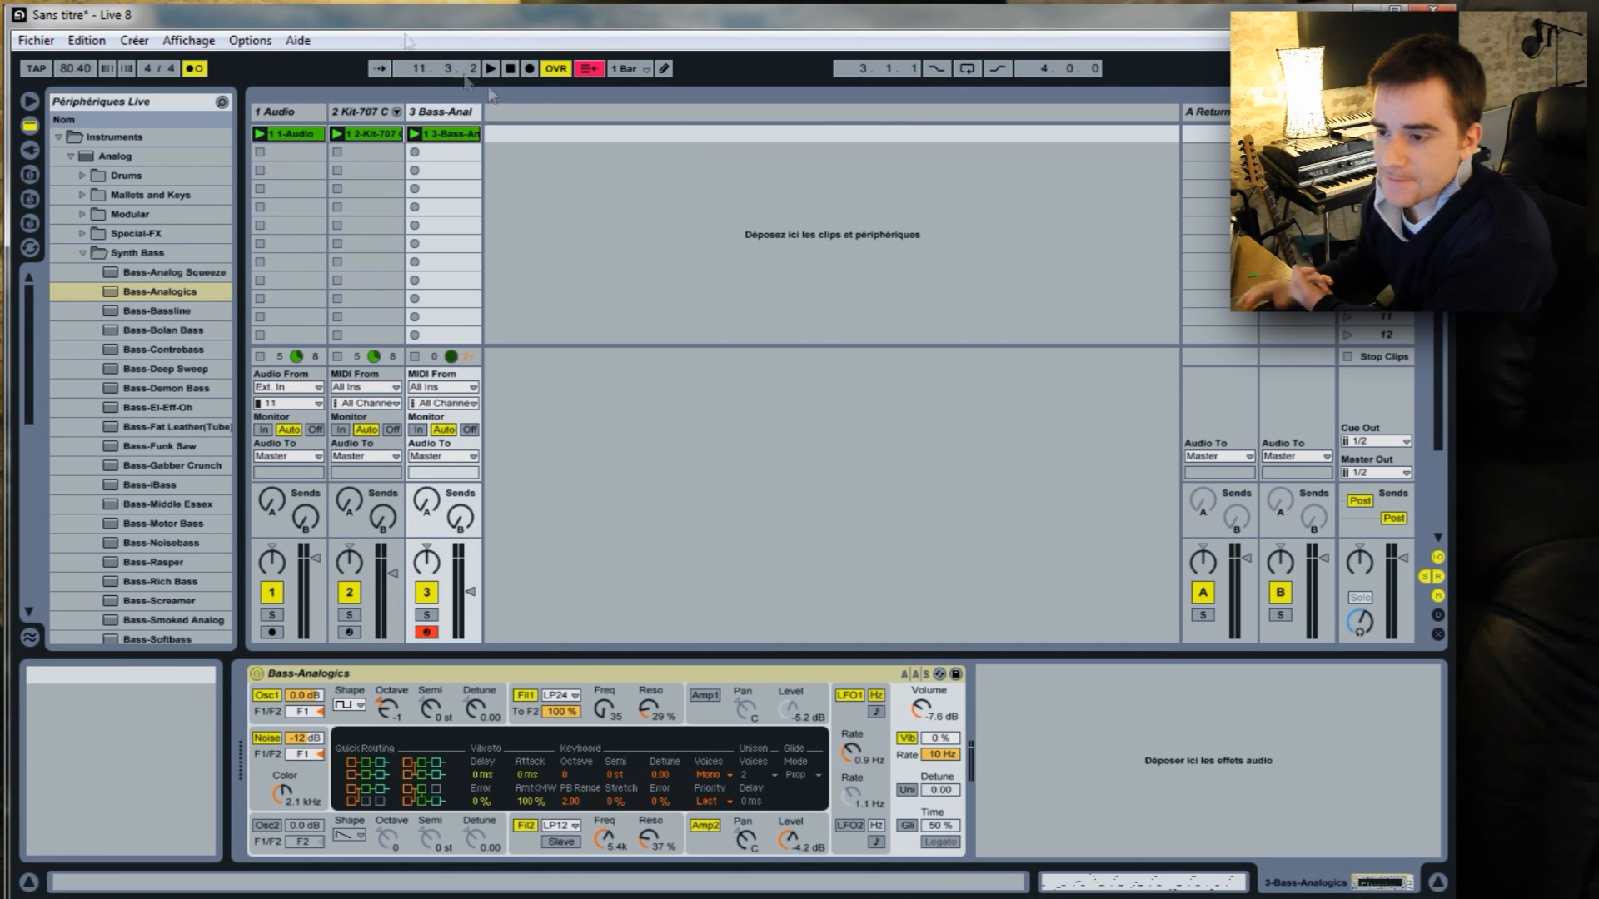
double_click(454, 133)
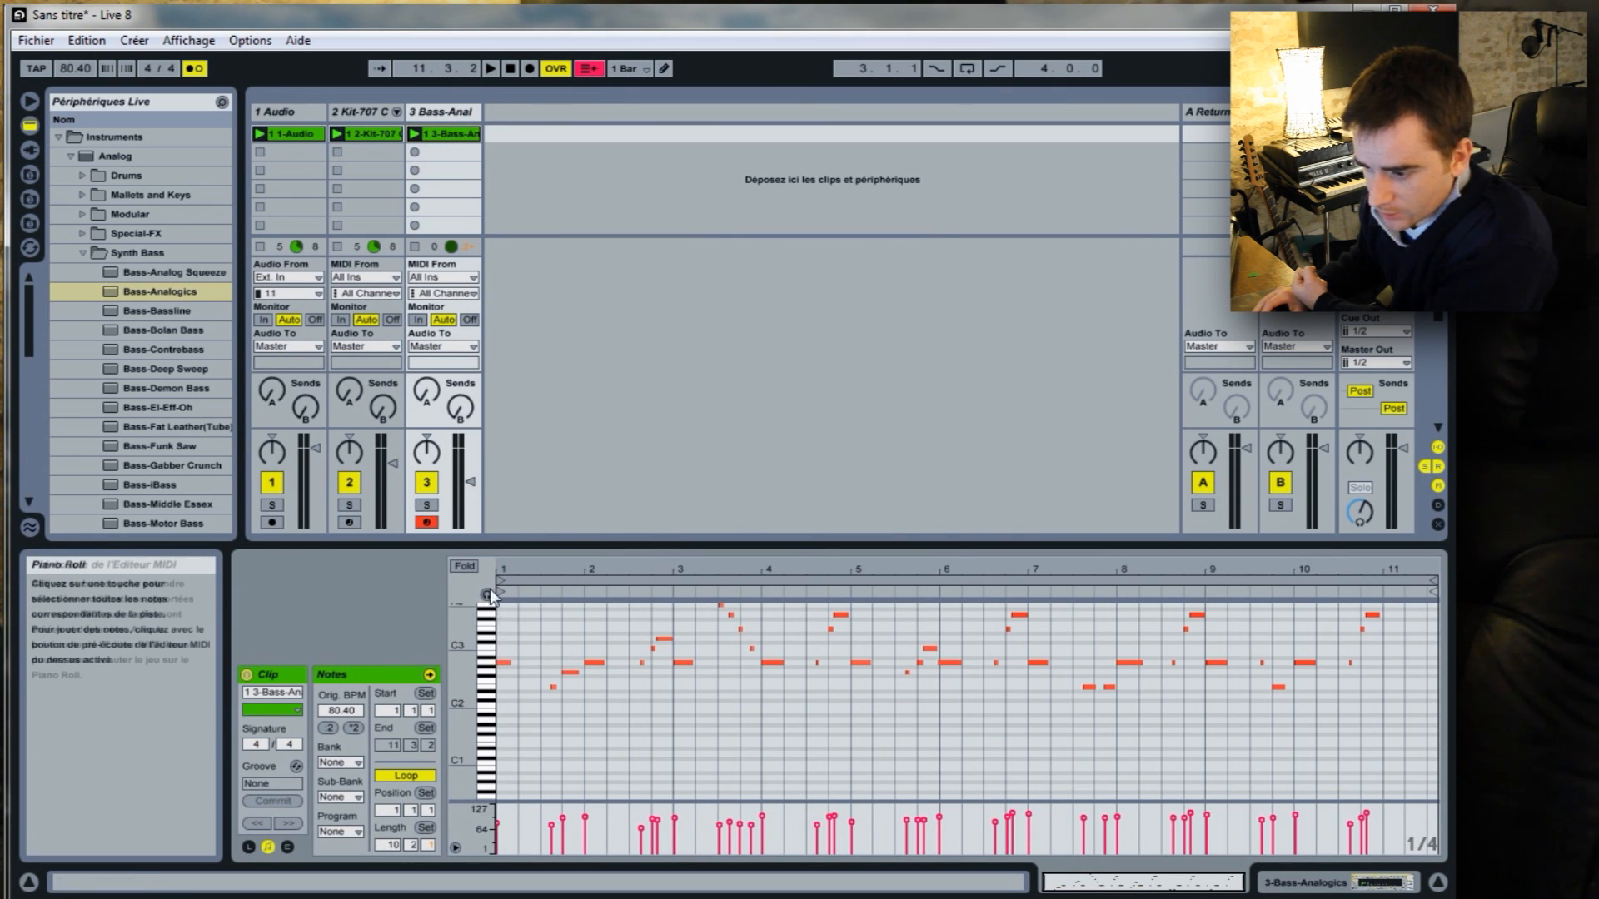
left_click(1378, 678)
left_click_drag(1383, 676, 1212, 715)
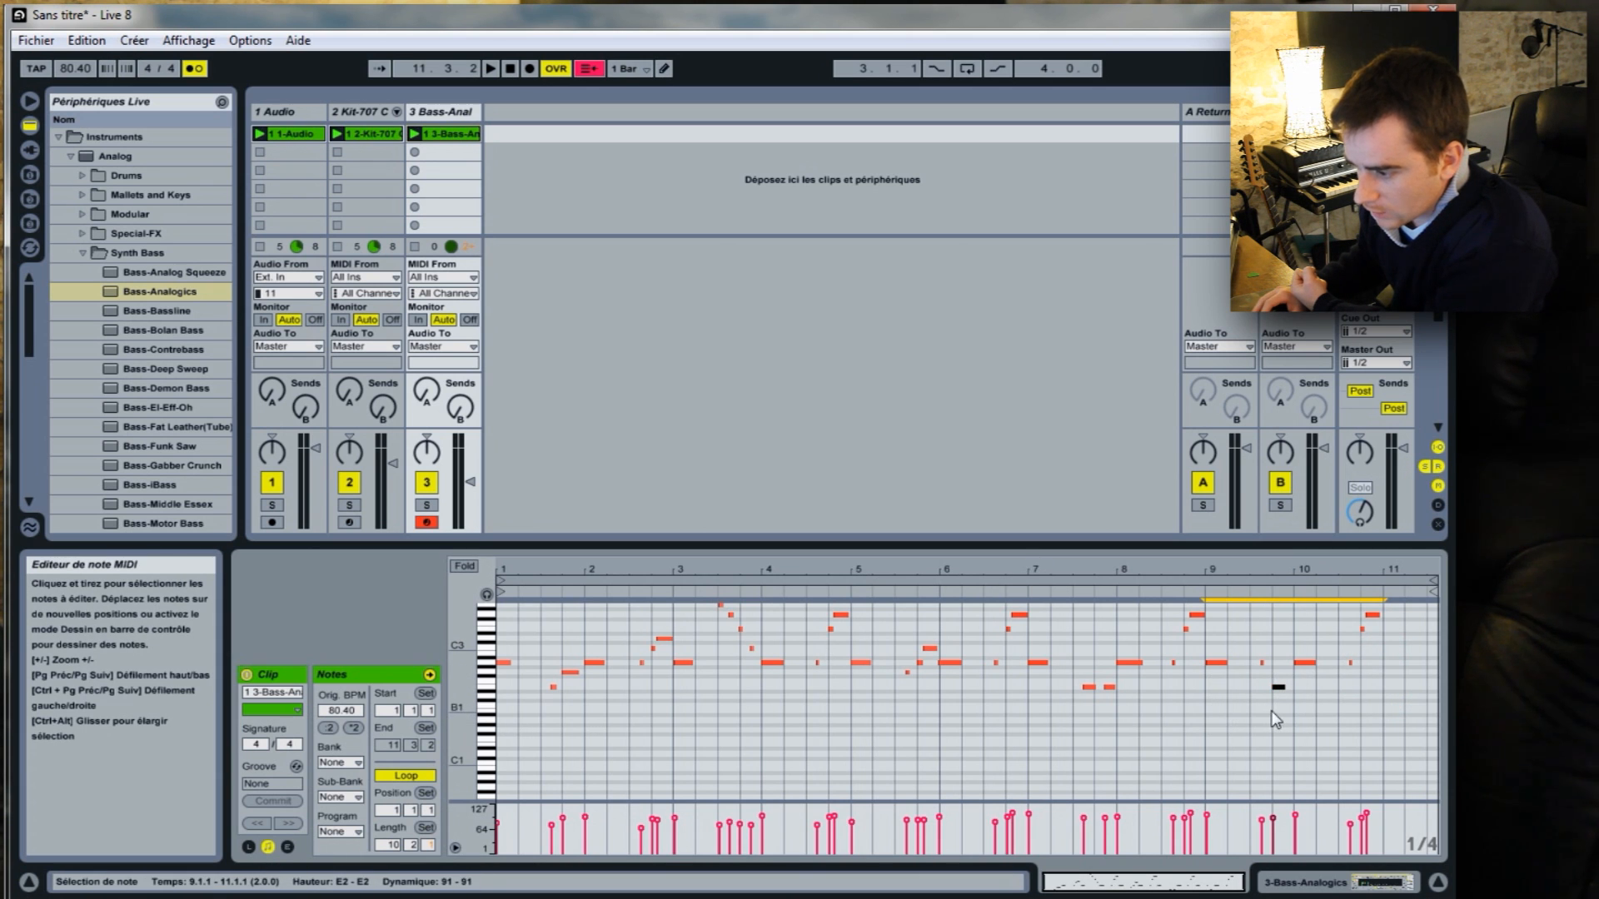
scroll(1378, 695, "up", 1)
right_click(1377, 695)
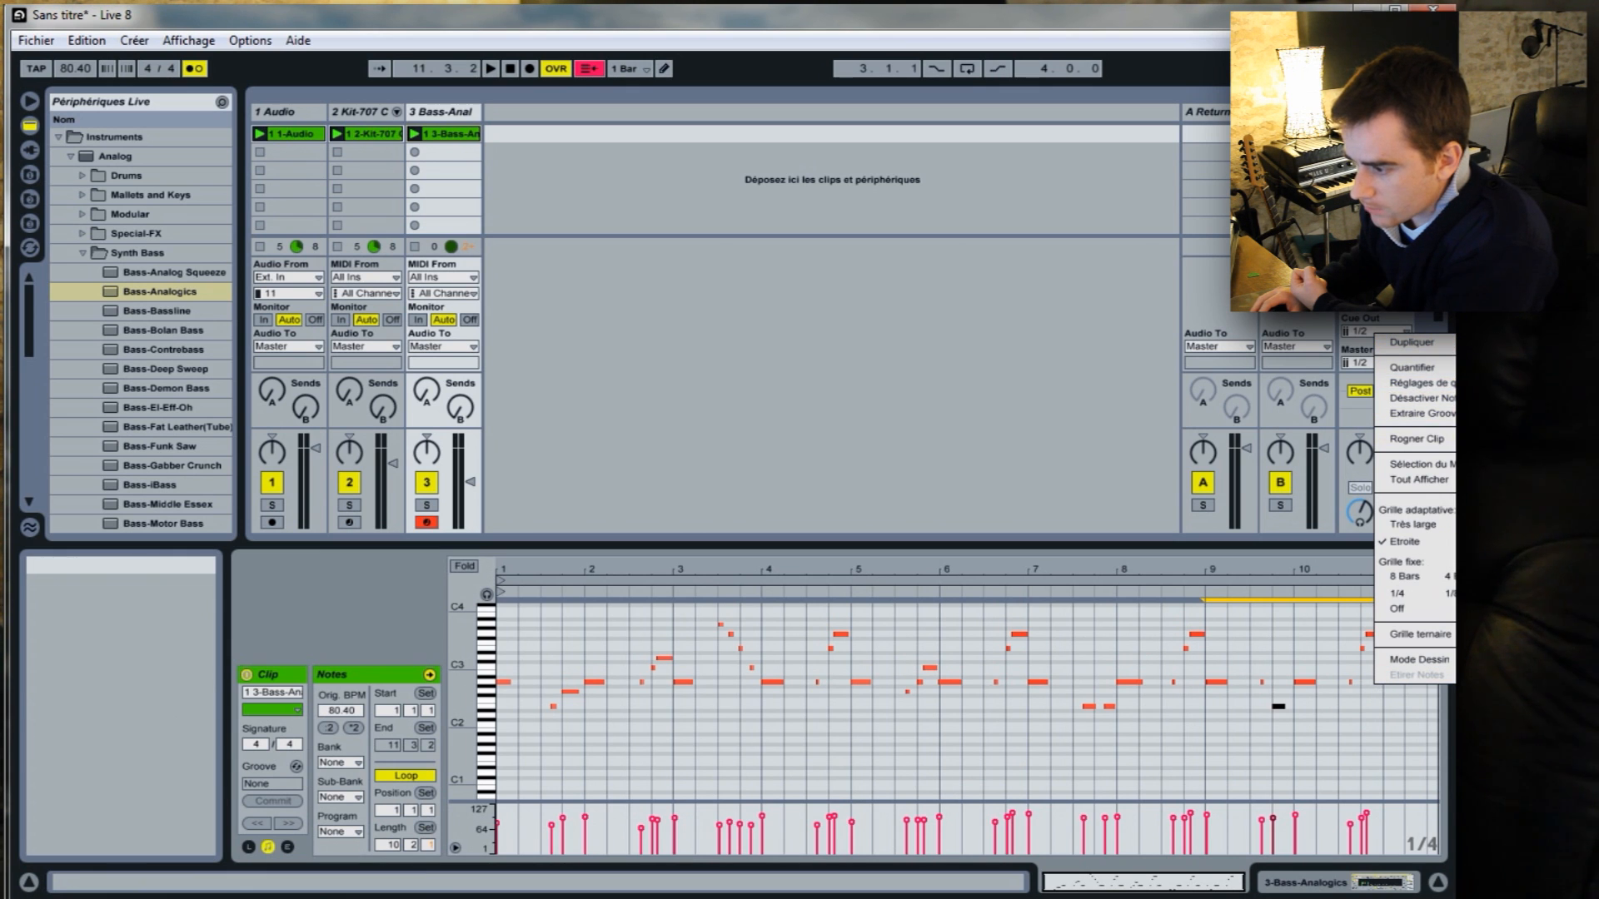
left_click(1431, 463)
left_click_drag(1362, 563, 1361, 570)
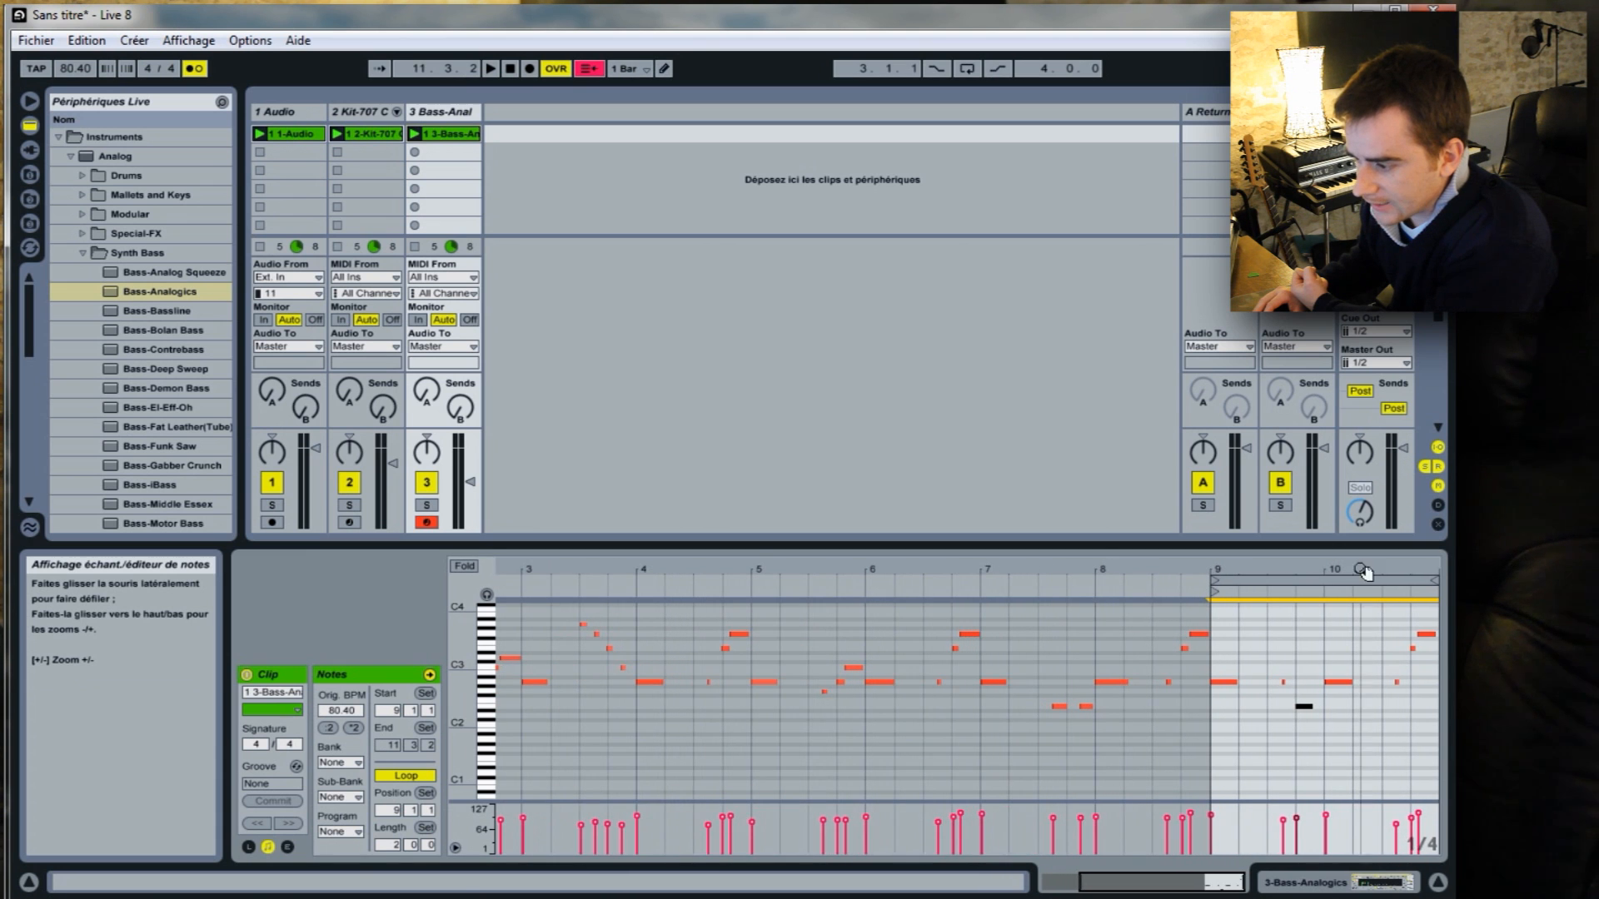
Try to quantize all the notes in the bass clip's two-bar loop with the 1/8 grid.
double_click(1412, 648)
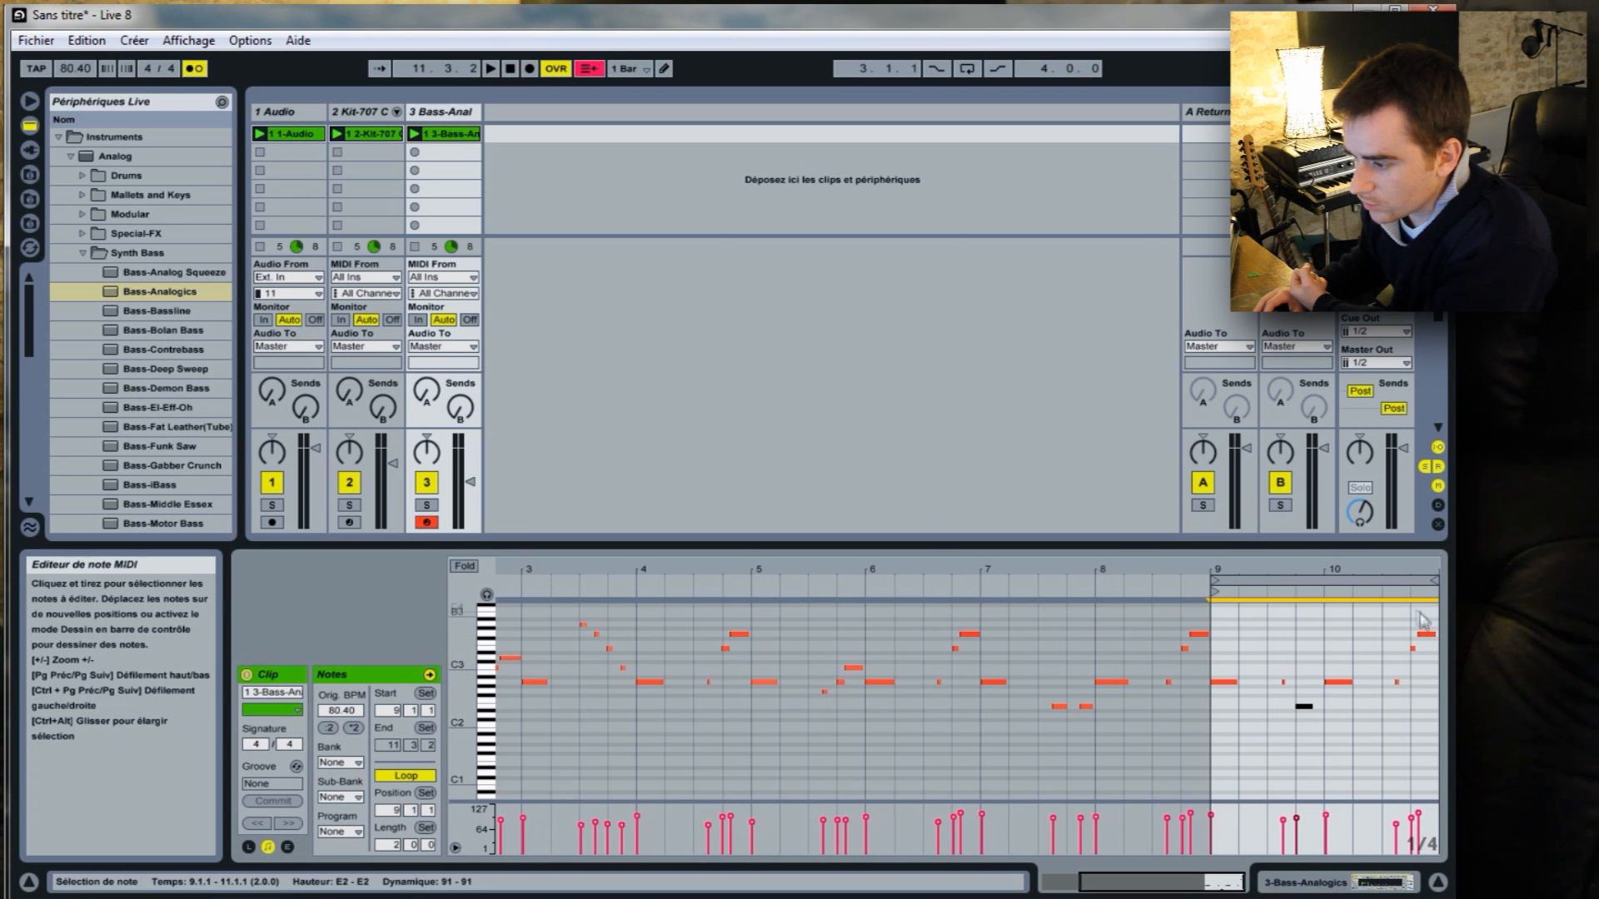
mouse_move(1357, 571)
left_mouse_down()
mouse_move(1360, 599)
mouse_move(1337, 607)
left_mouse_up()
right_click(1136, 634)
left_click(1412, 737)
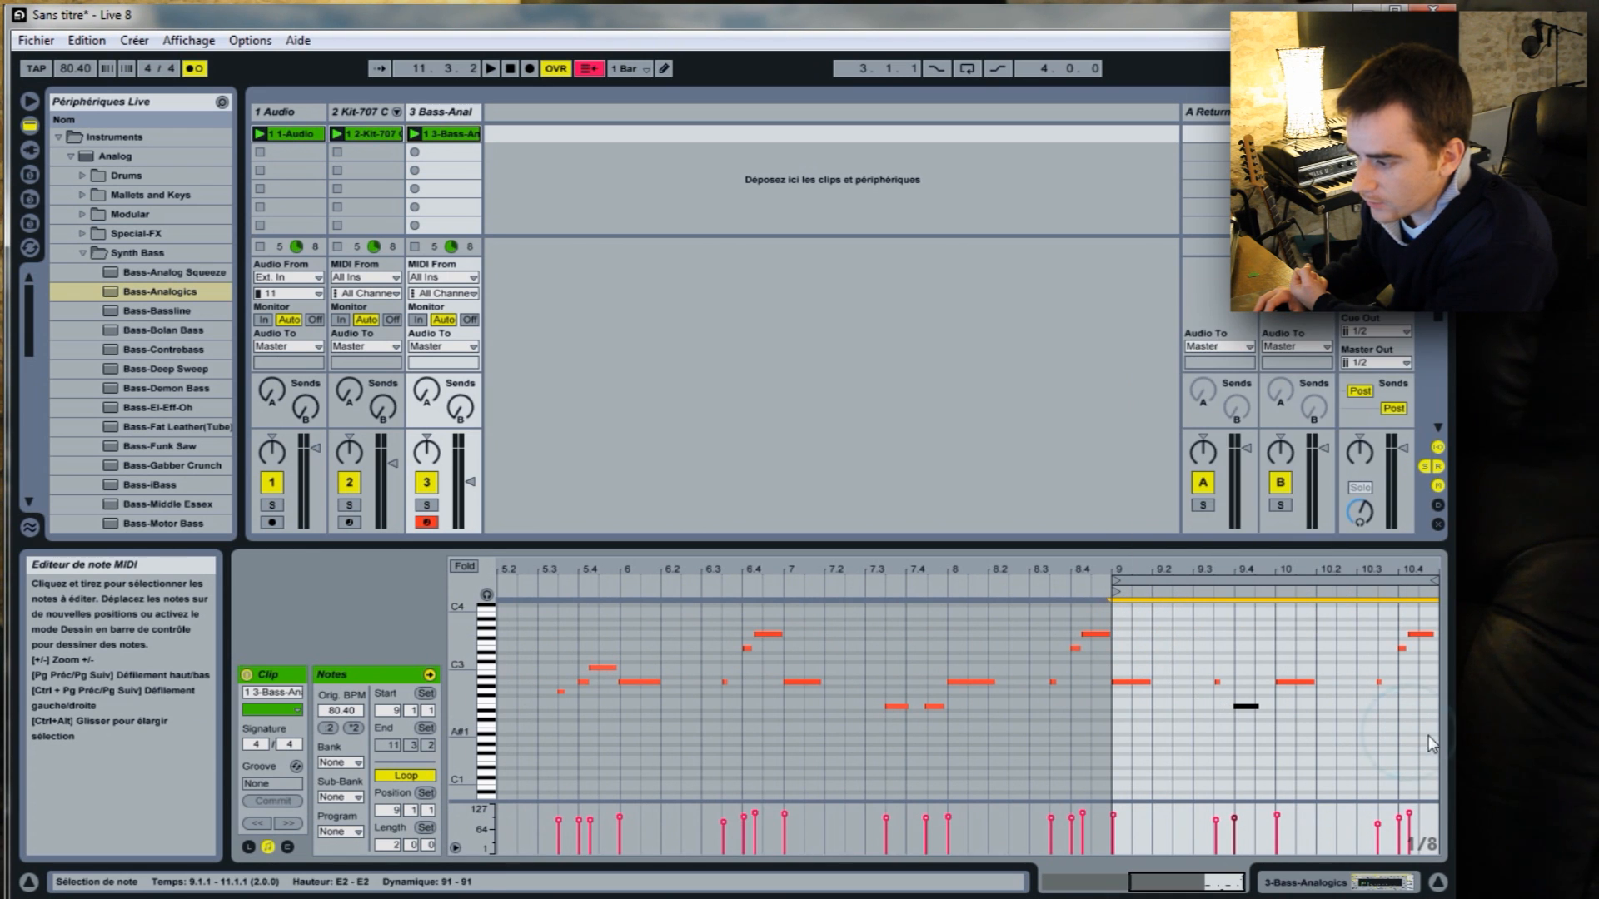
left_click_drag(1429, 736, 1142, 630)
right_click(1179, 630)
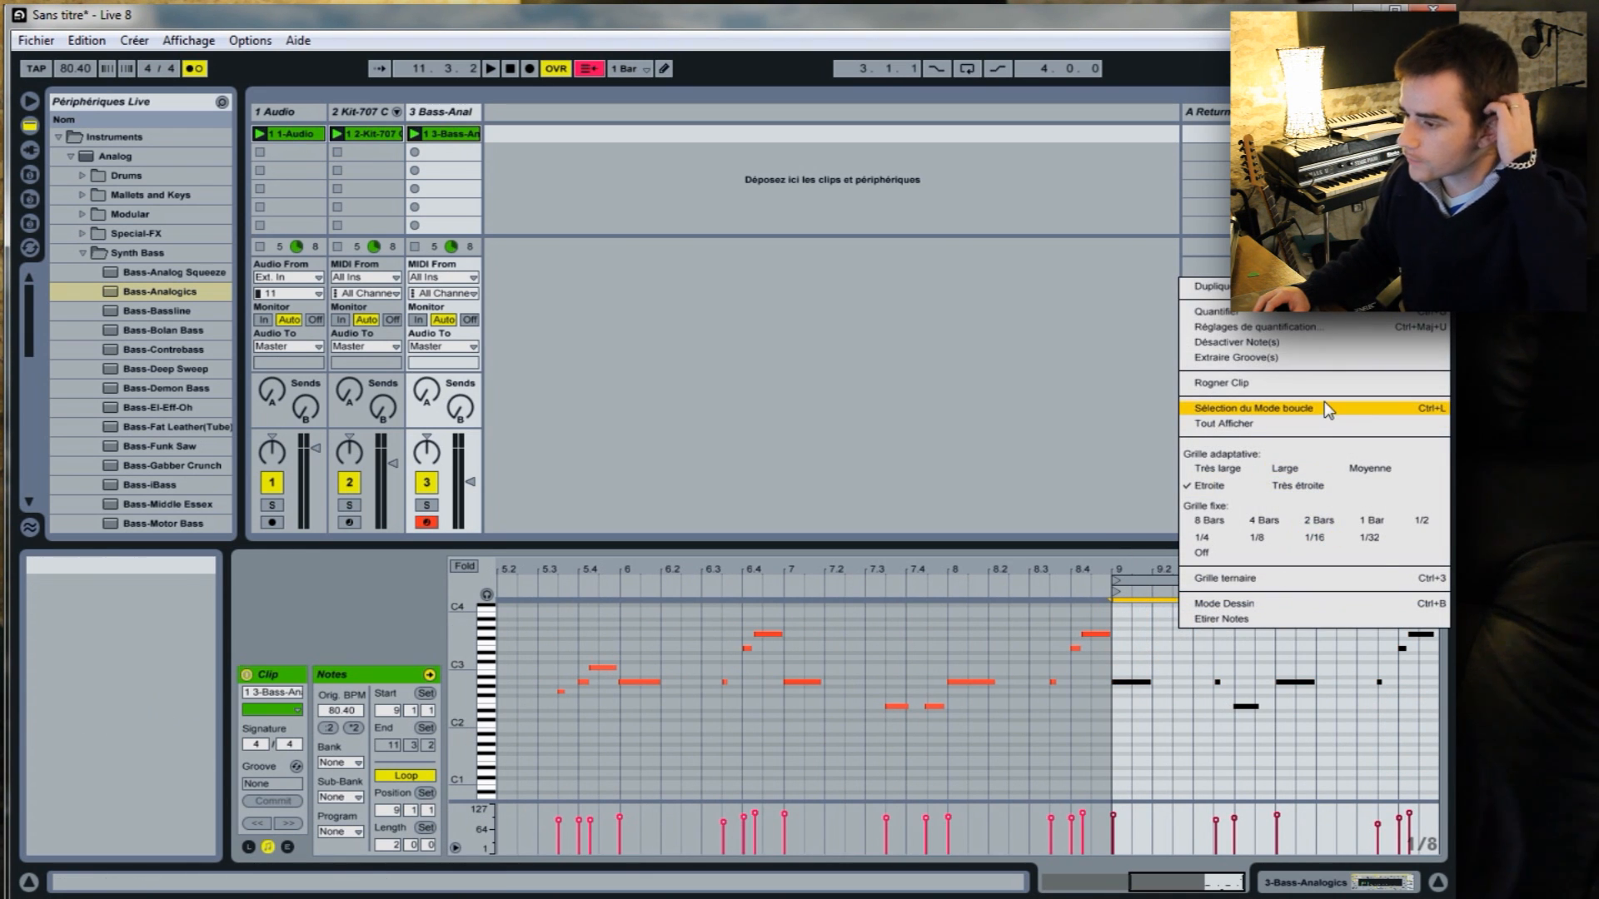
left_click(1300, 313)
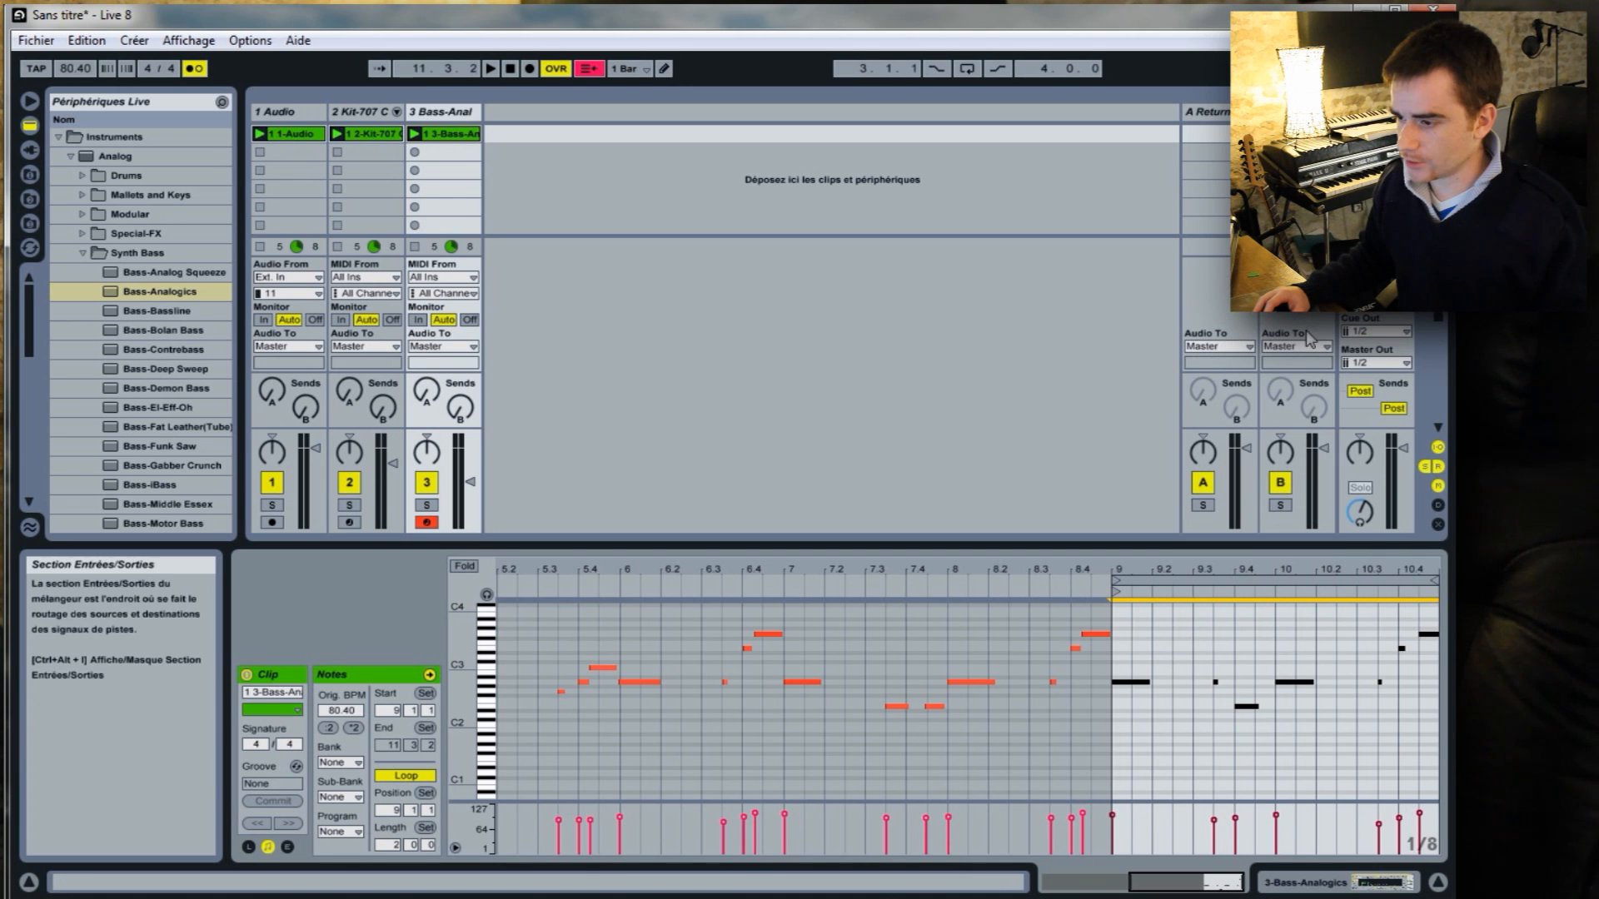
Launch the bass clip to check its timing, stop playback and undo the quantization.
left_click(414, 134)
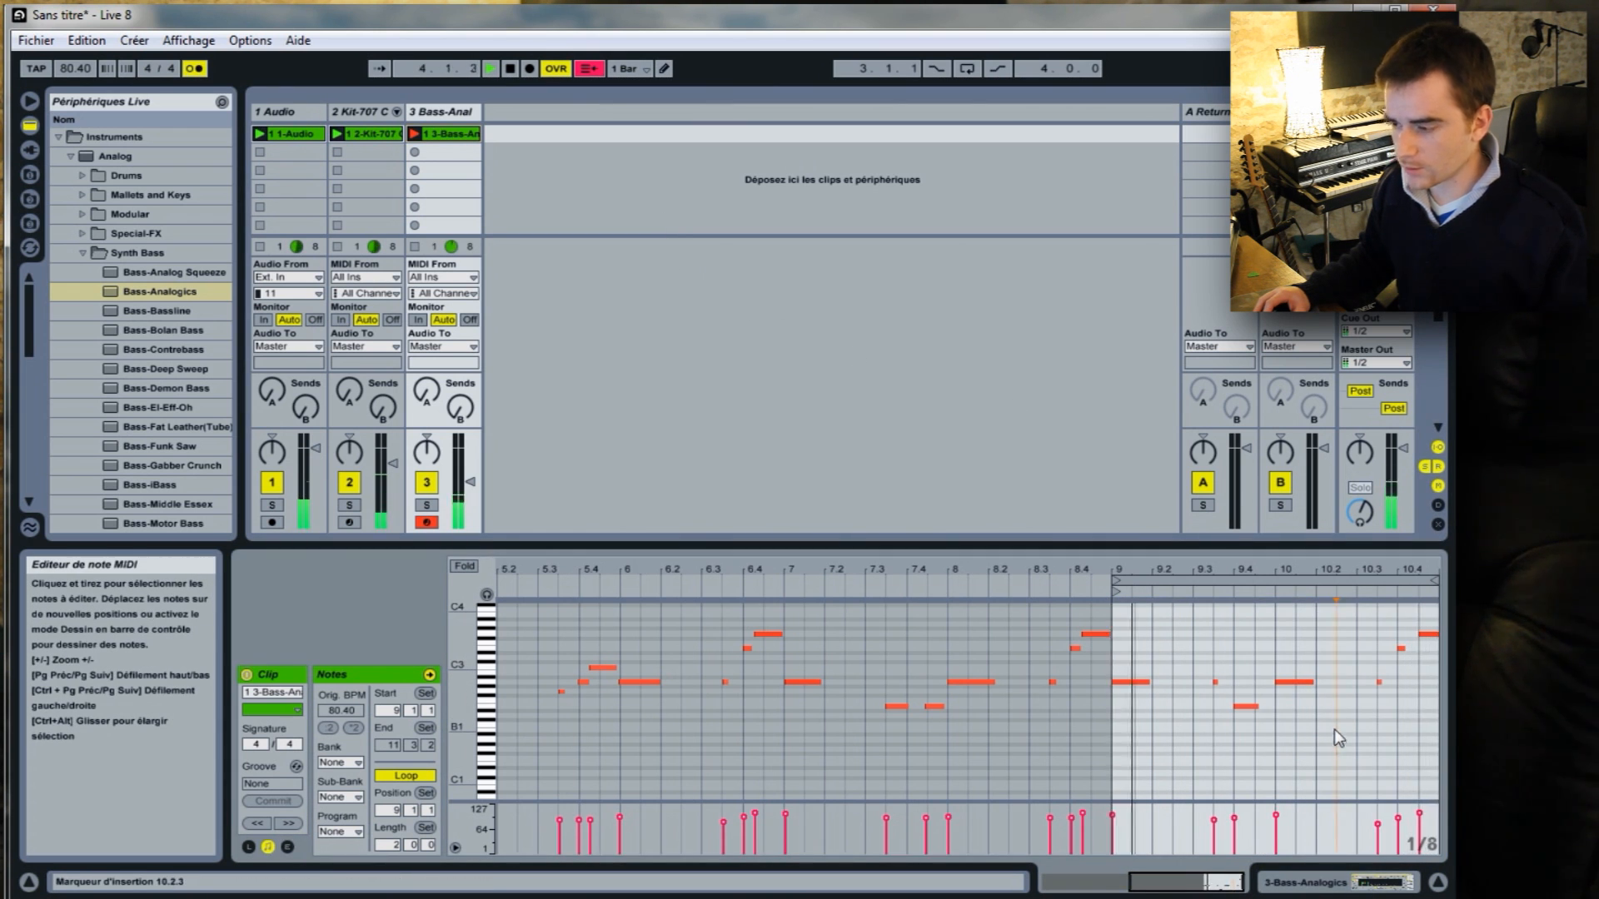
key("space")
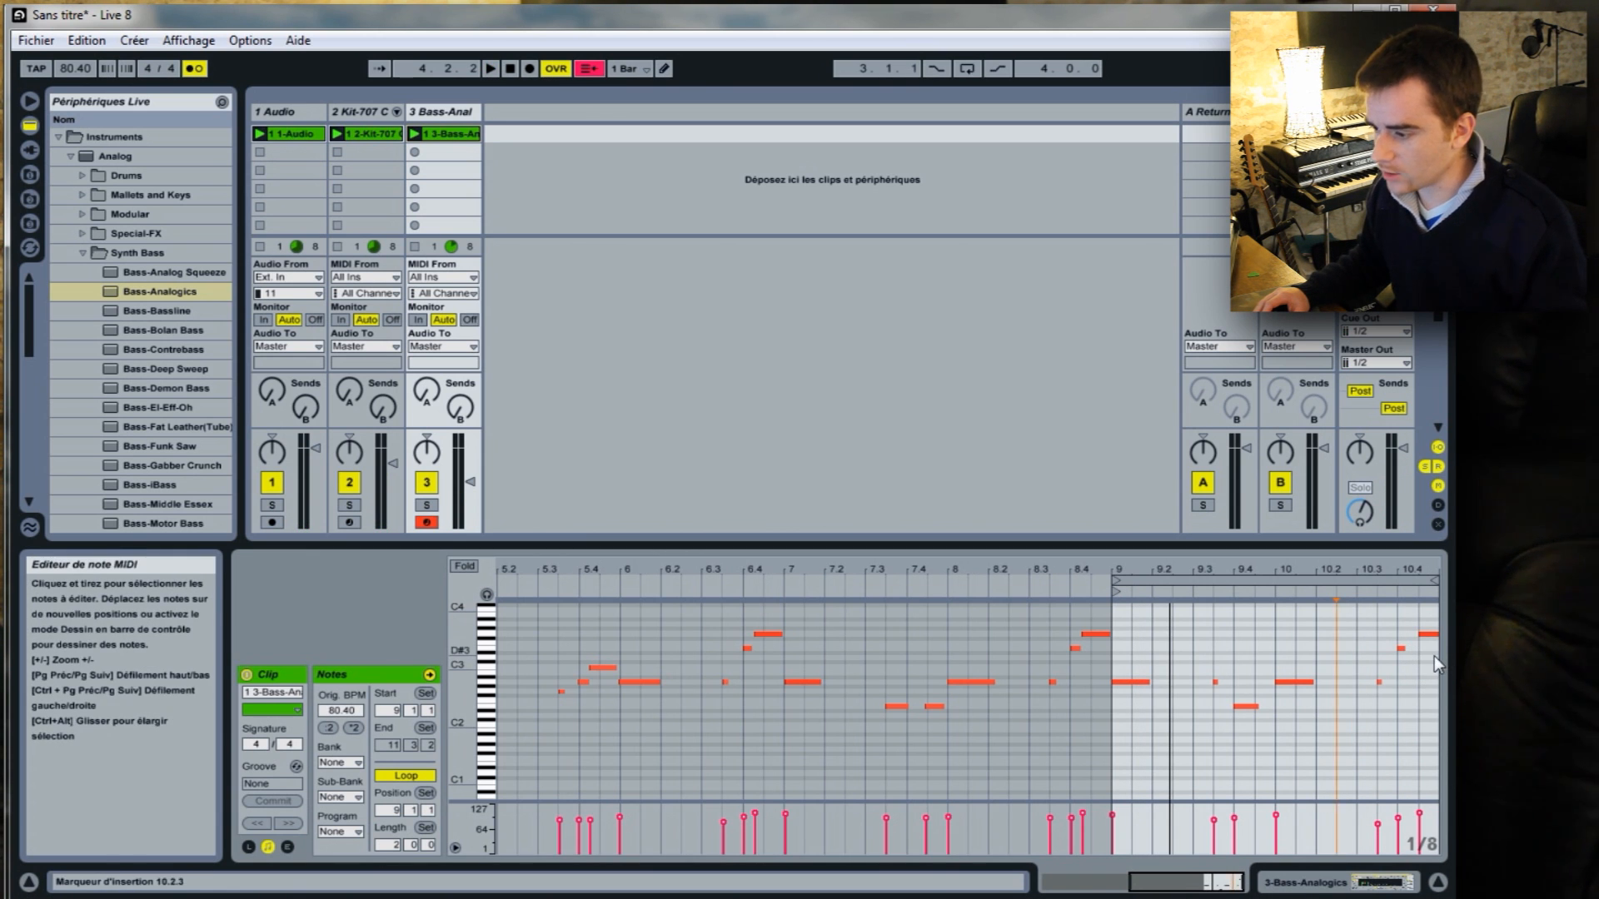
left_click(87, 40)
left_click(150, 65)
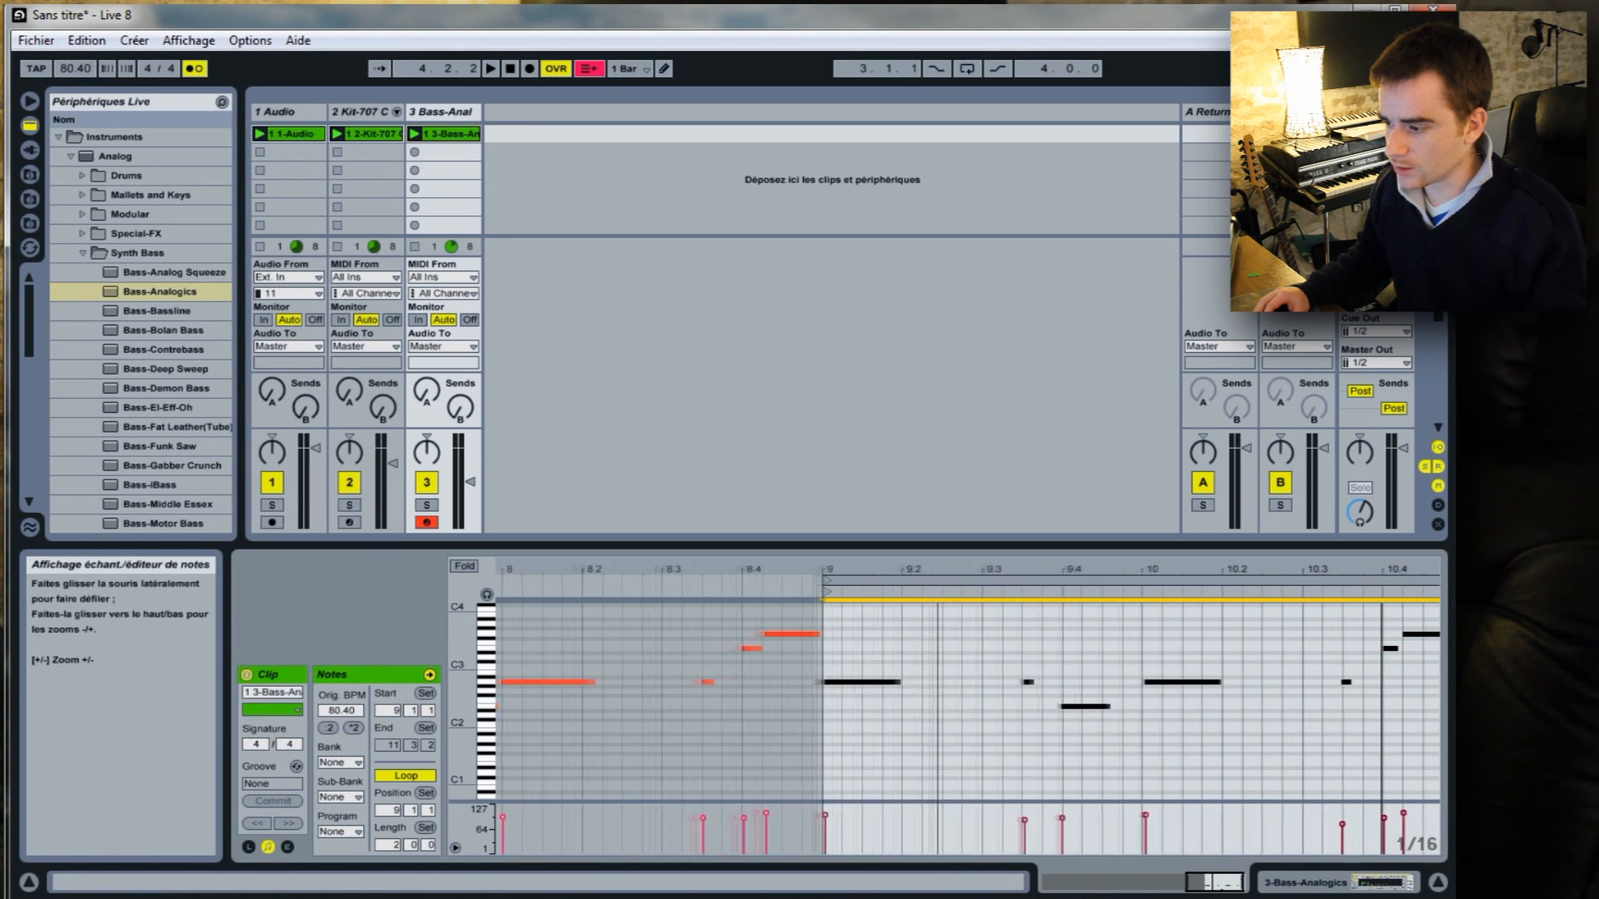
Select all the notes in the bass clip's loop and quantize them with the finer 1/16 grid.
left_click_drag(888, 633, 1429, 765)
right_click(1261, 693)
left_click(1299, 333)
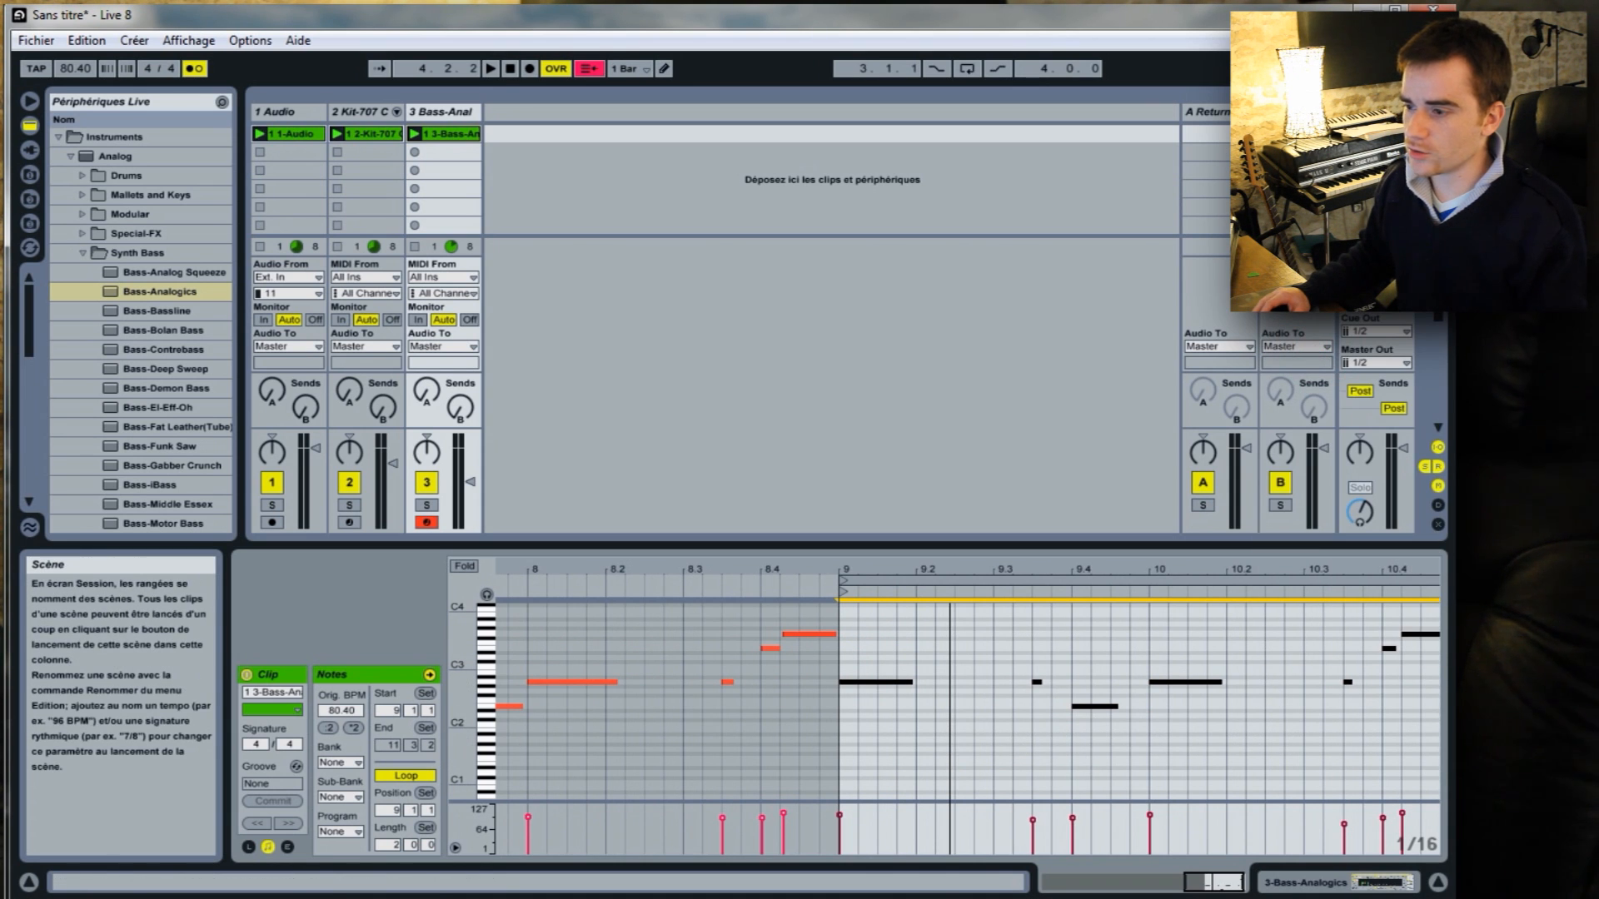
Play the session to hear the quantized bass loop with the other clips, and stop playback.
key("space")
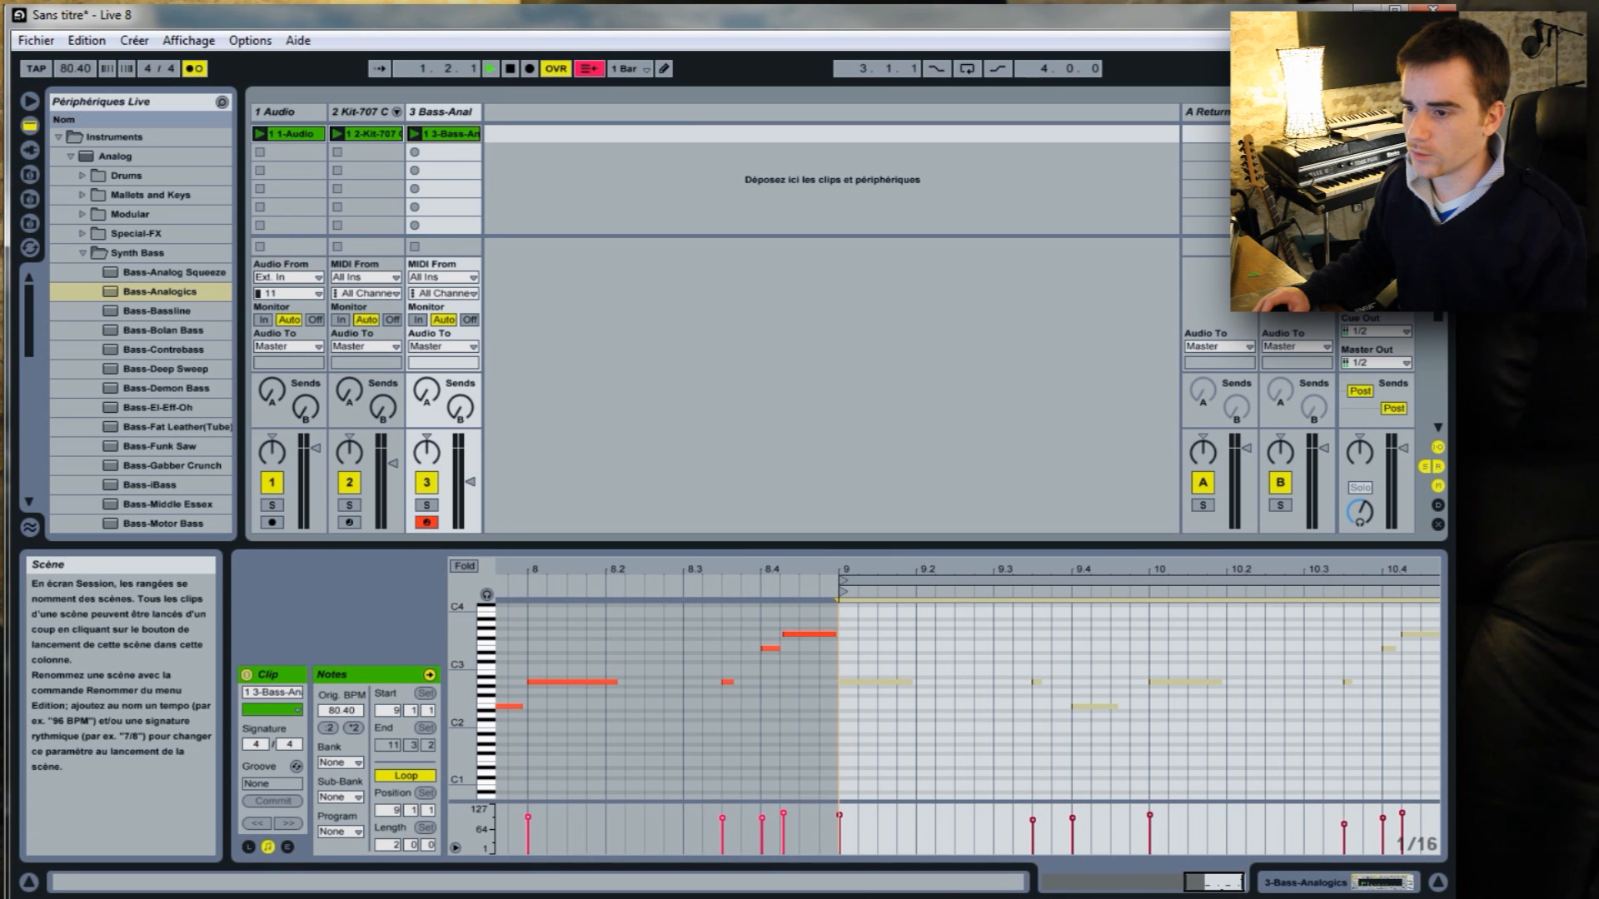
left_click(1177, 638)
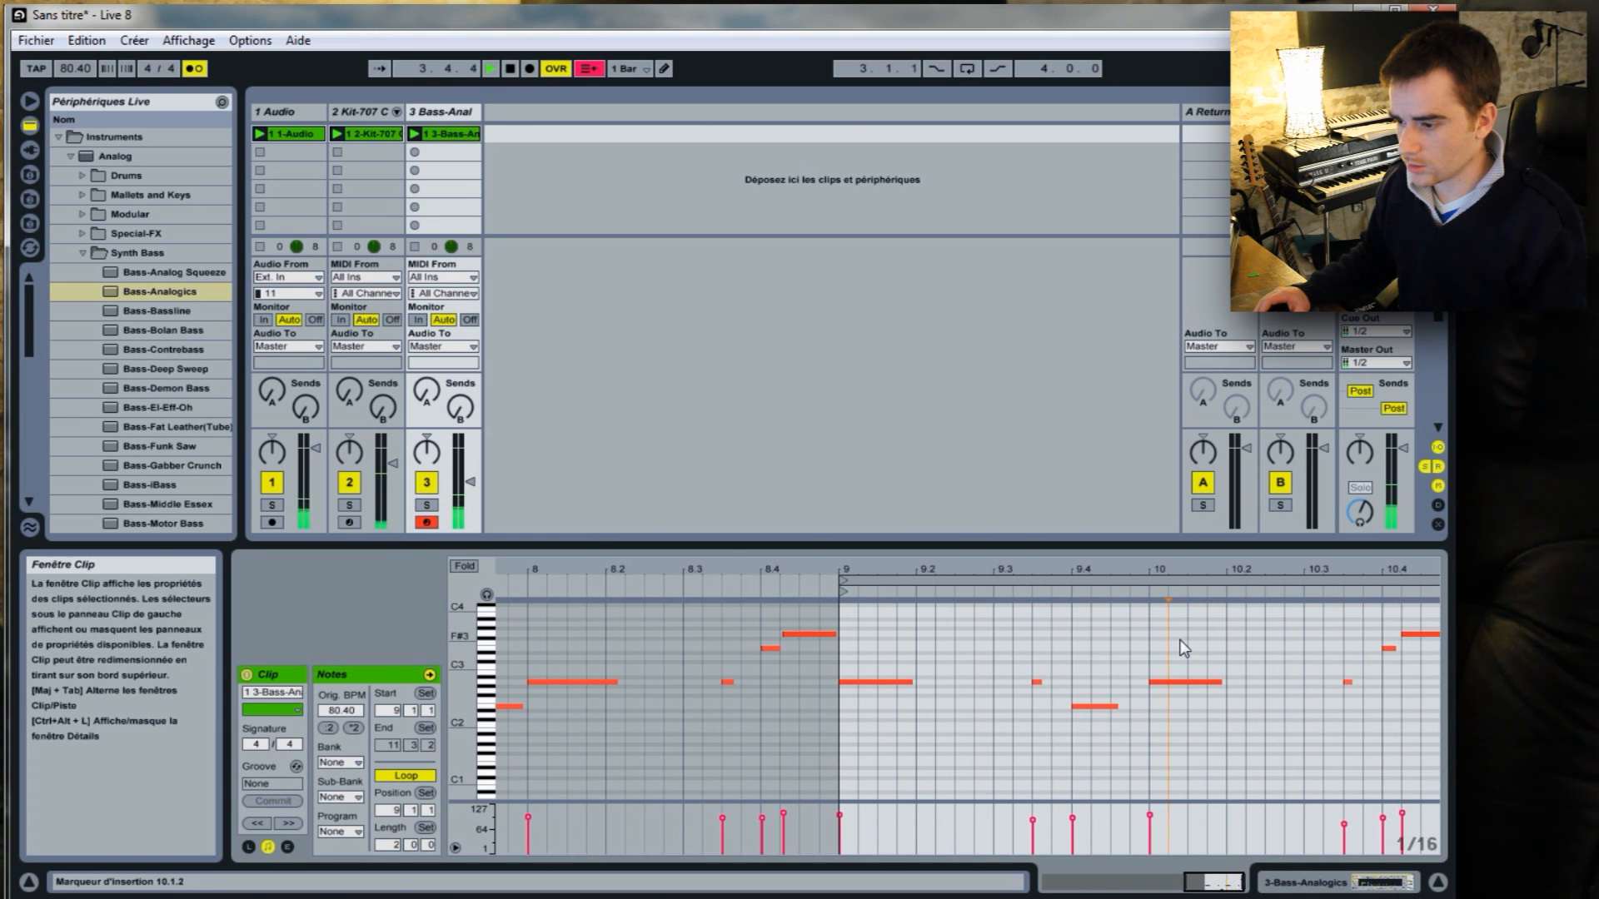
key("space")
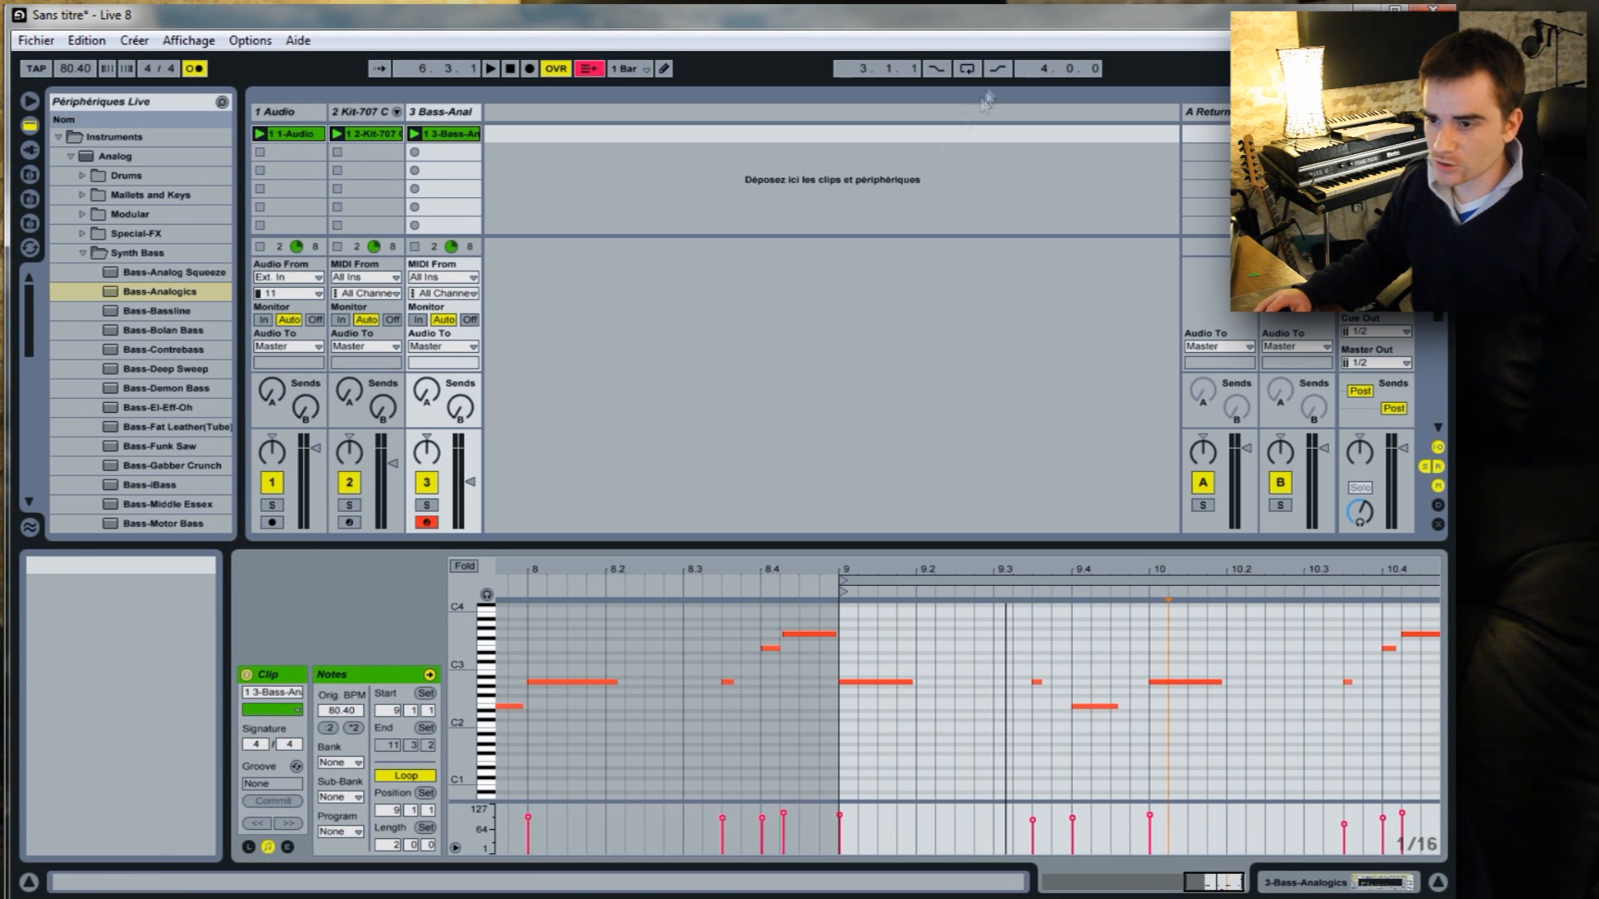
Move the Audio track after the Bass-Analogics track and rename it "Guitare Gimik".
left_click(301, 112)
left_click_drag(293, 119, 489, 113)
right_click(436, 114)
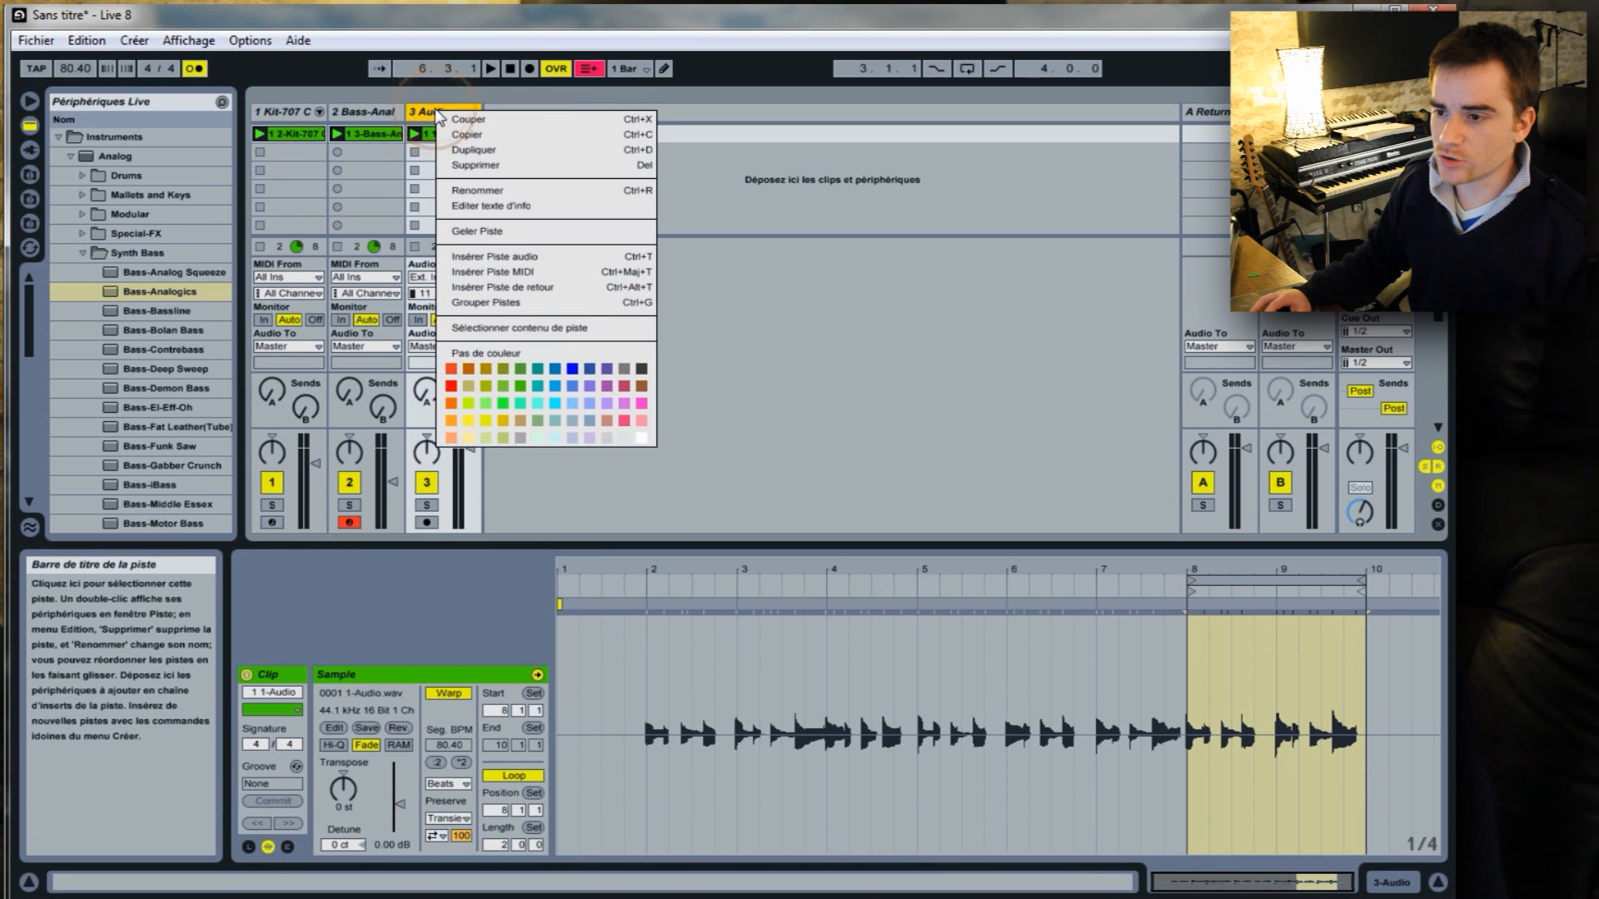
left_click(478, 190)
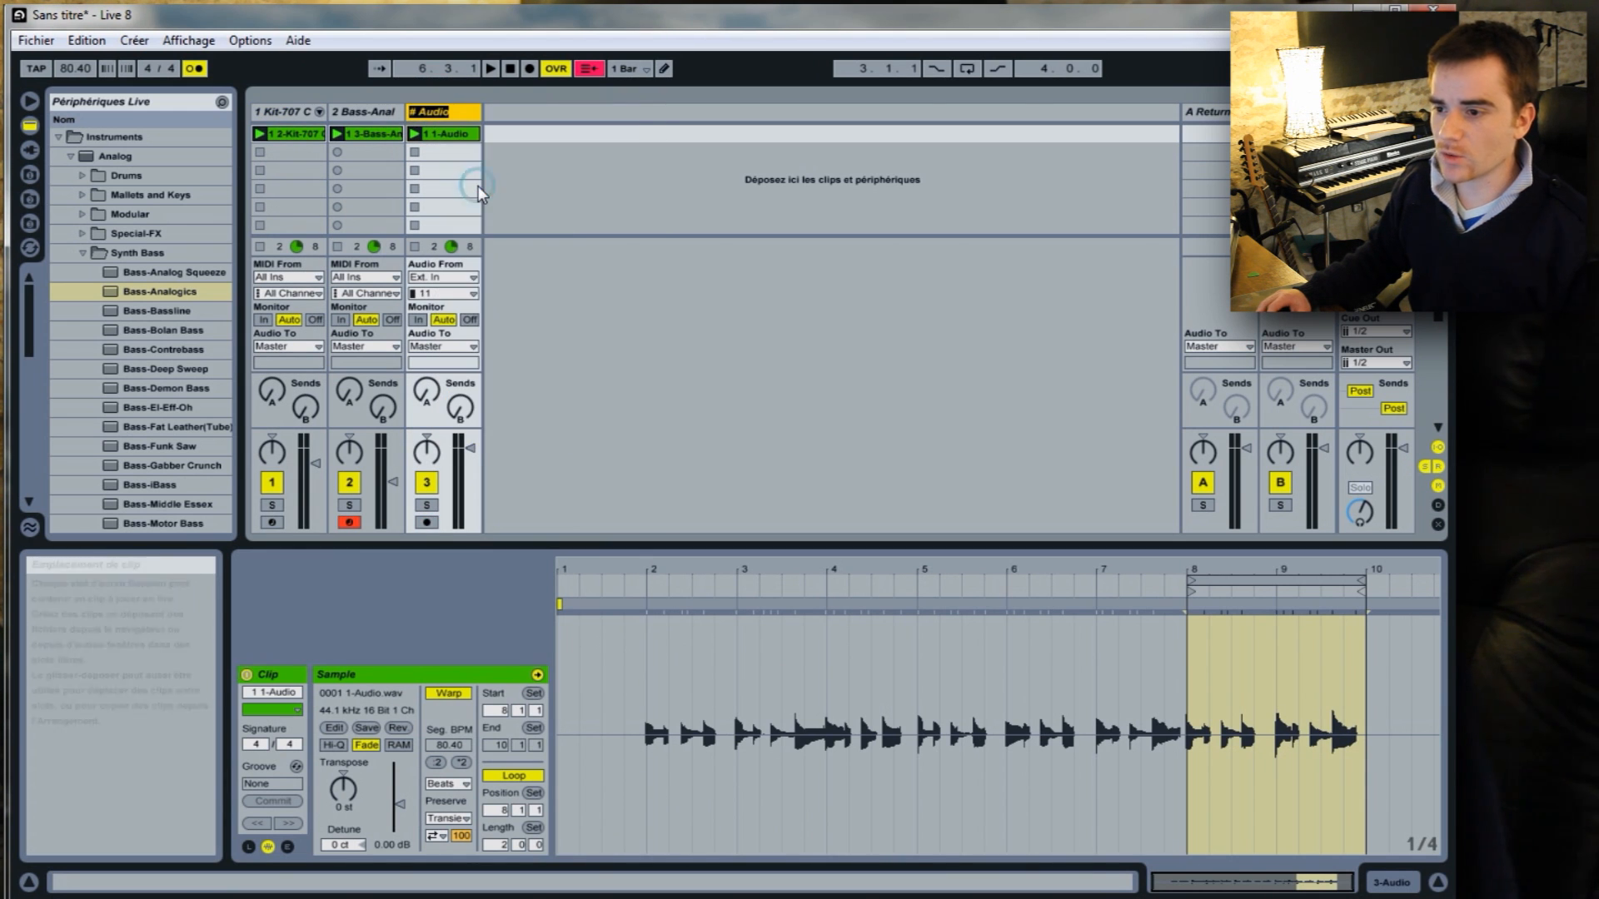
type("G")
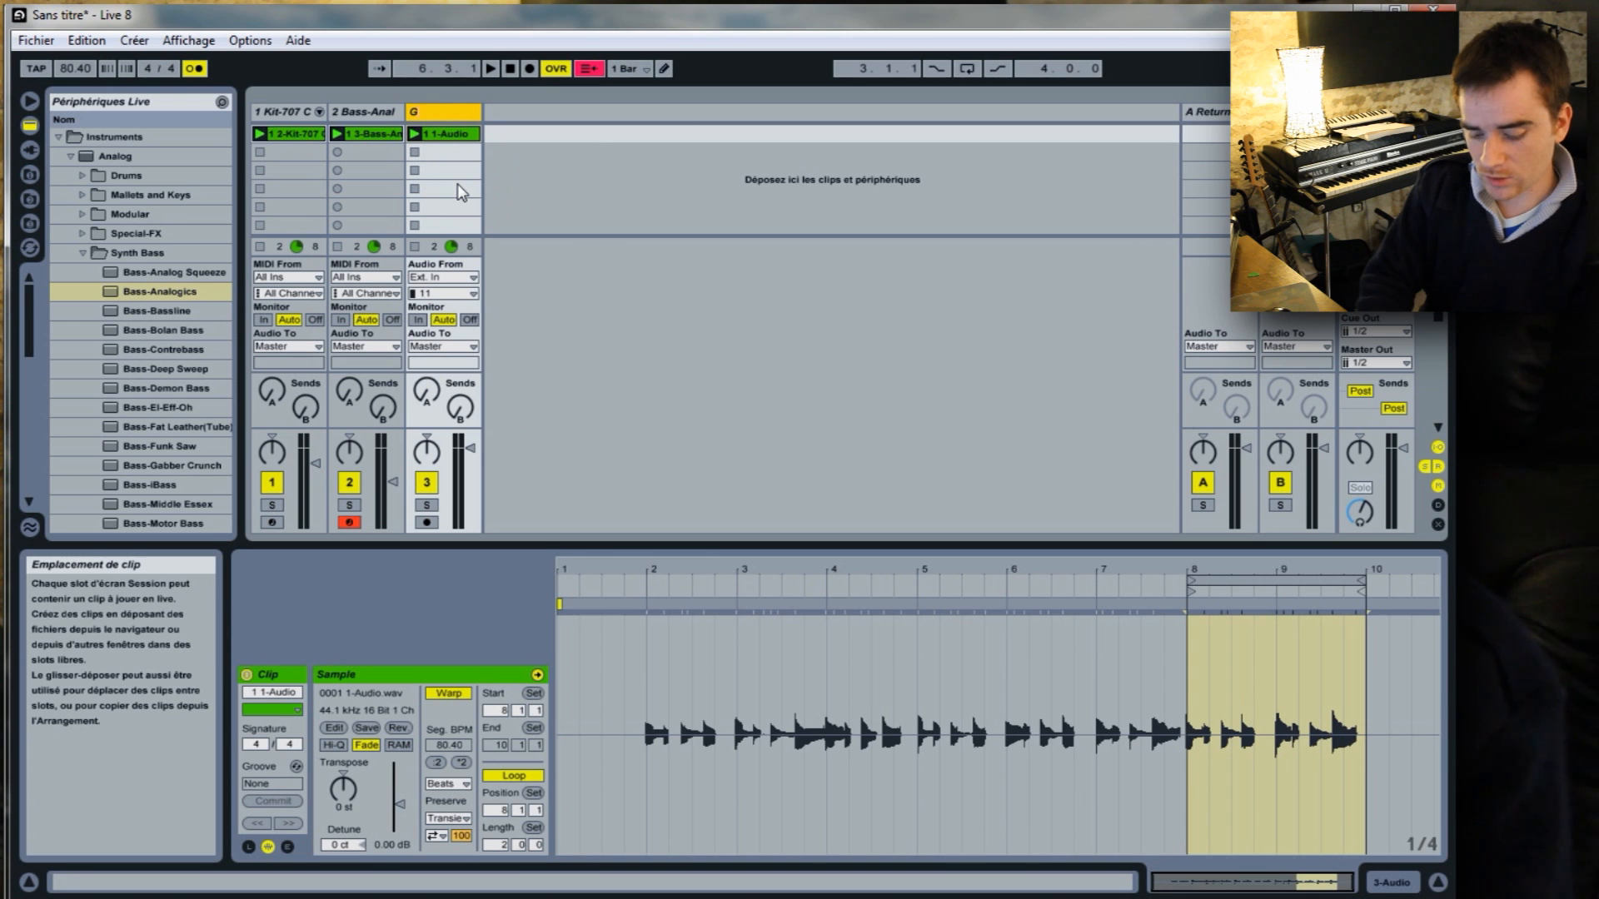
type("uitare G")
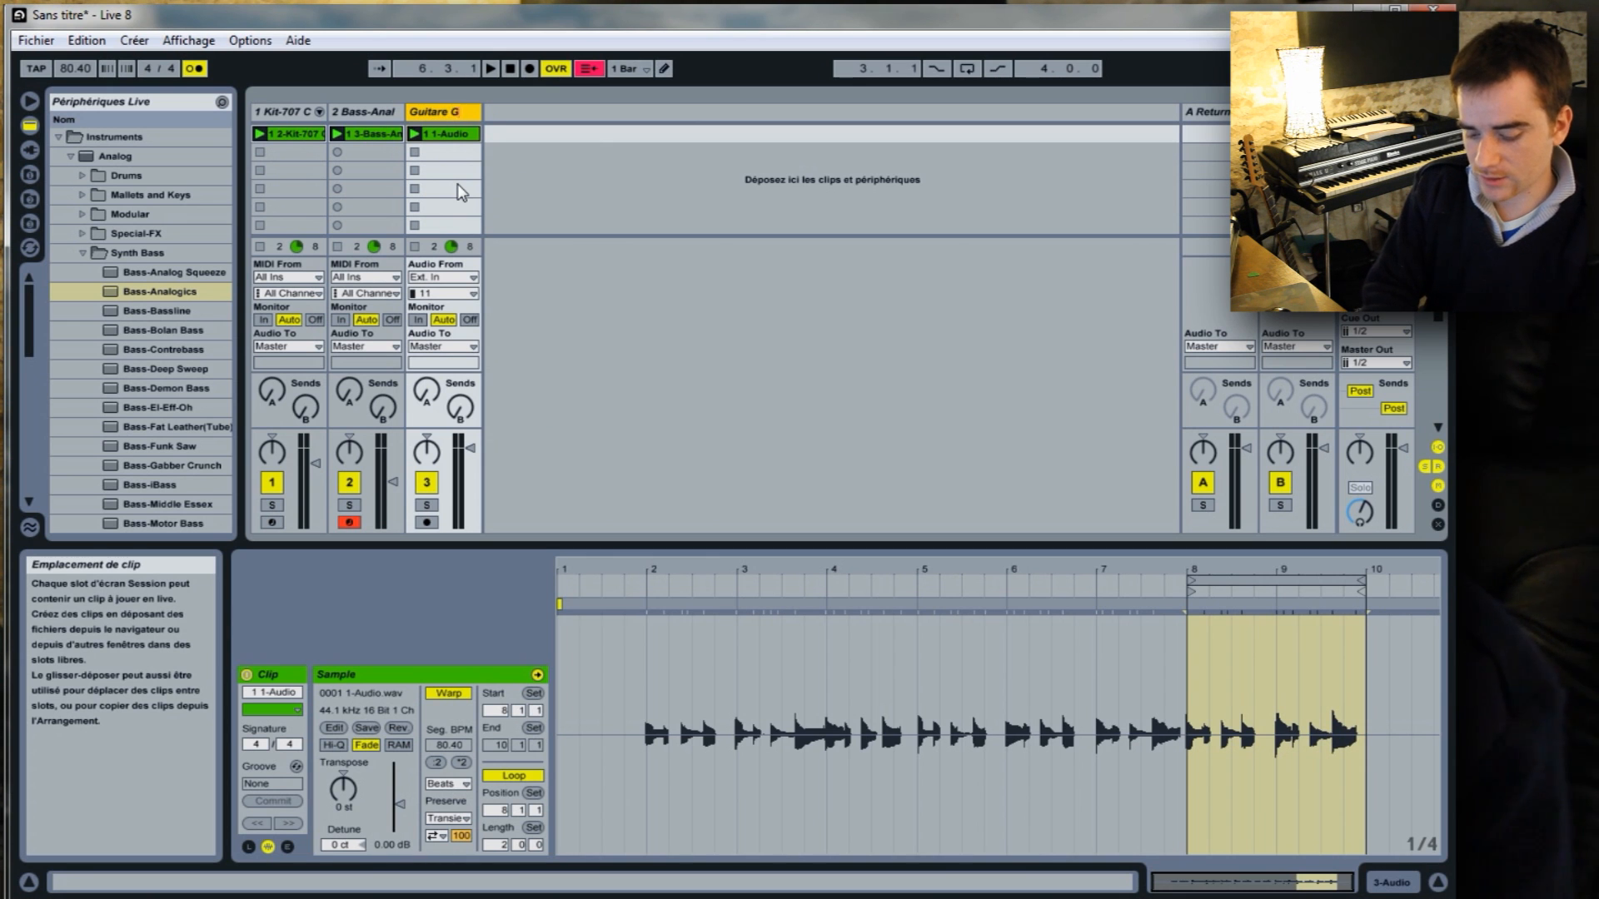
type("imik")
key("Return")
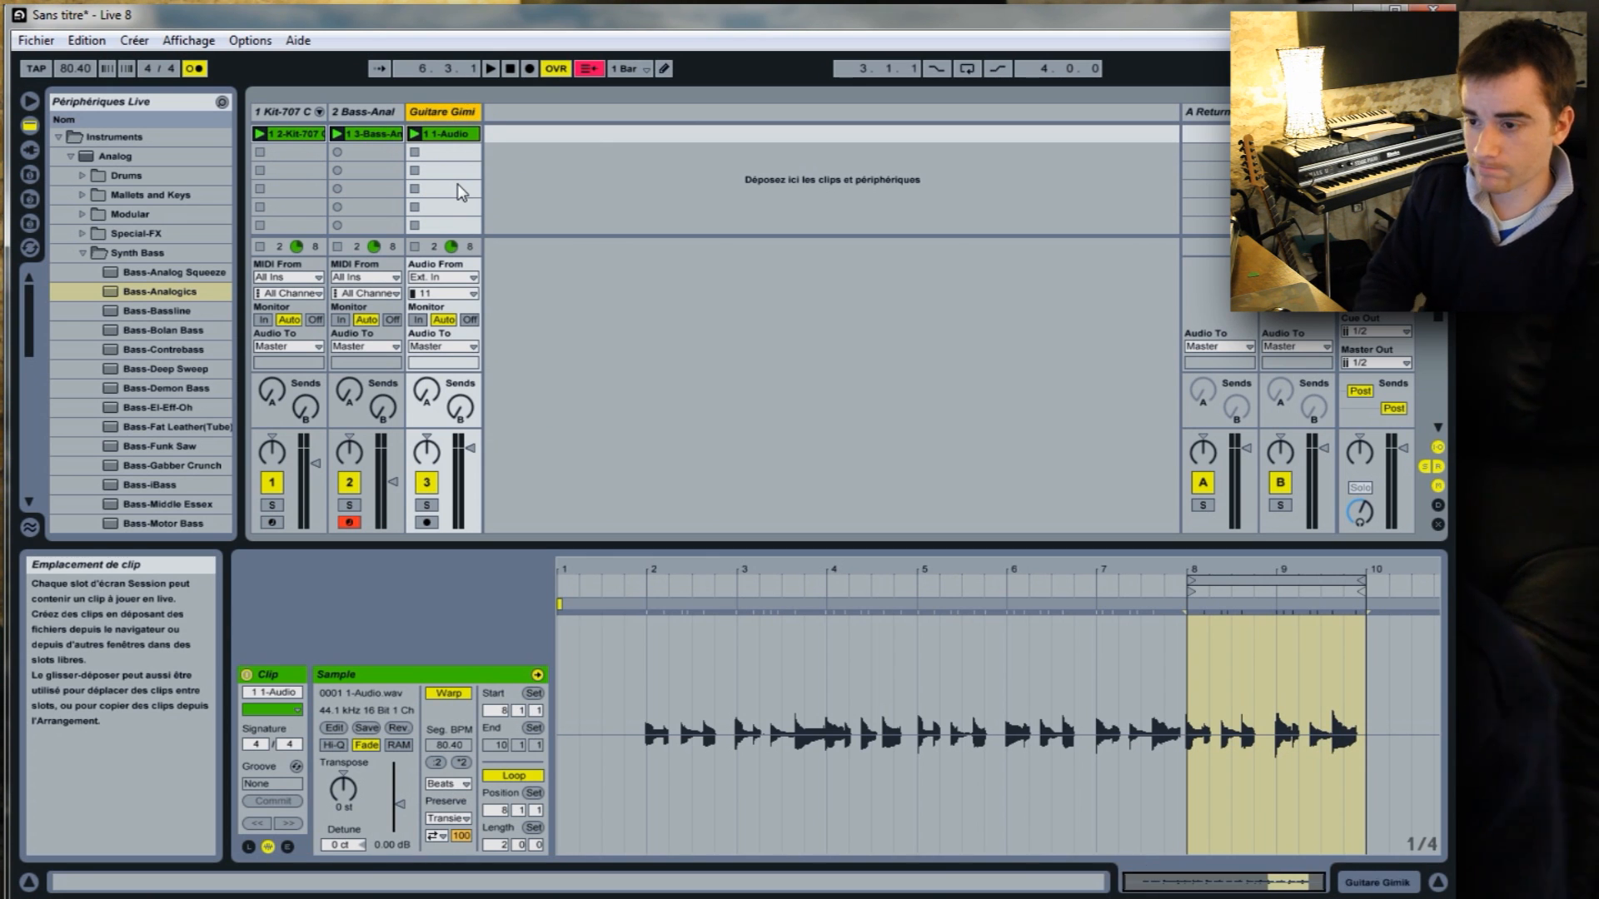
Insert a new audio track after Guitare Gimik and name it "Gt Rythm".
right_click(521, 152)
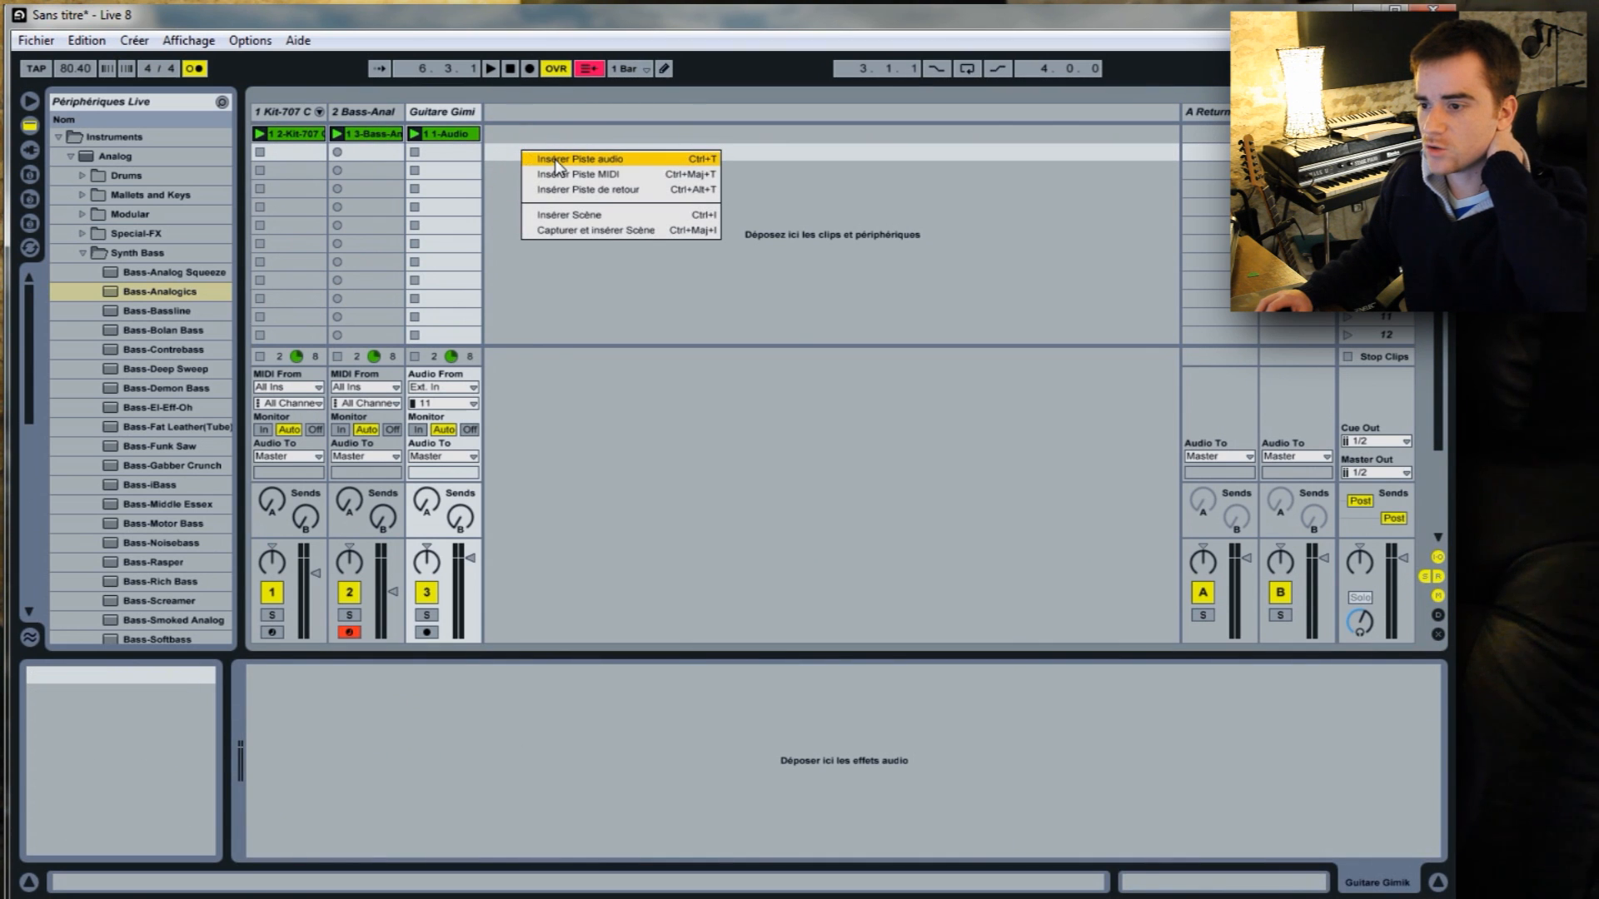
left_click(554, 158)
right_click(522, 112)
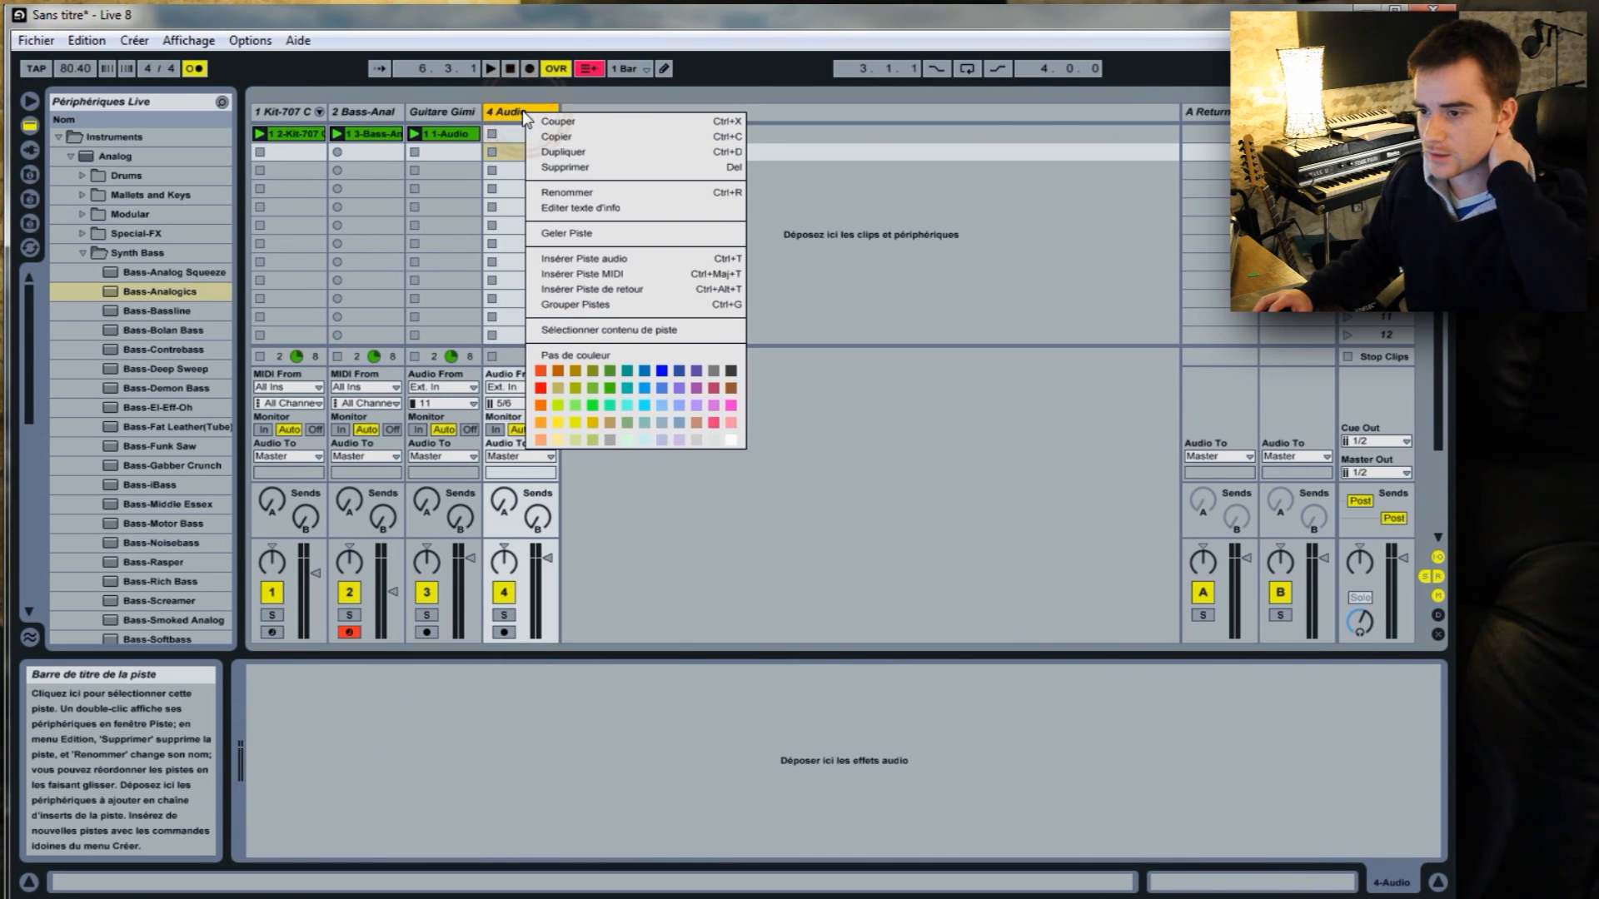
left_click(590, 192)
type("Gt Ryth")
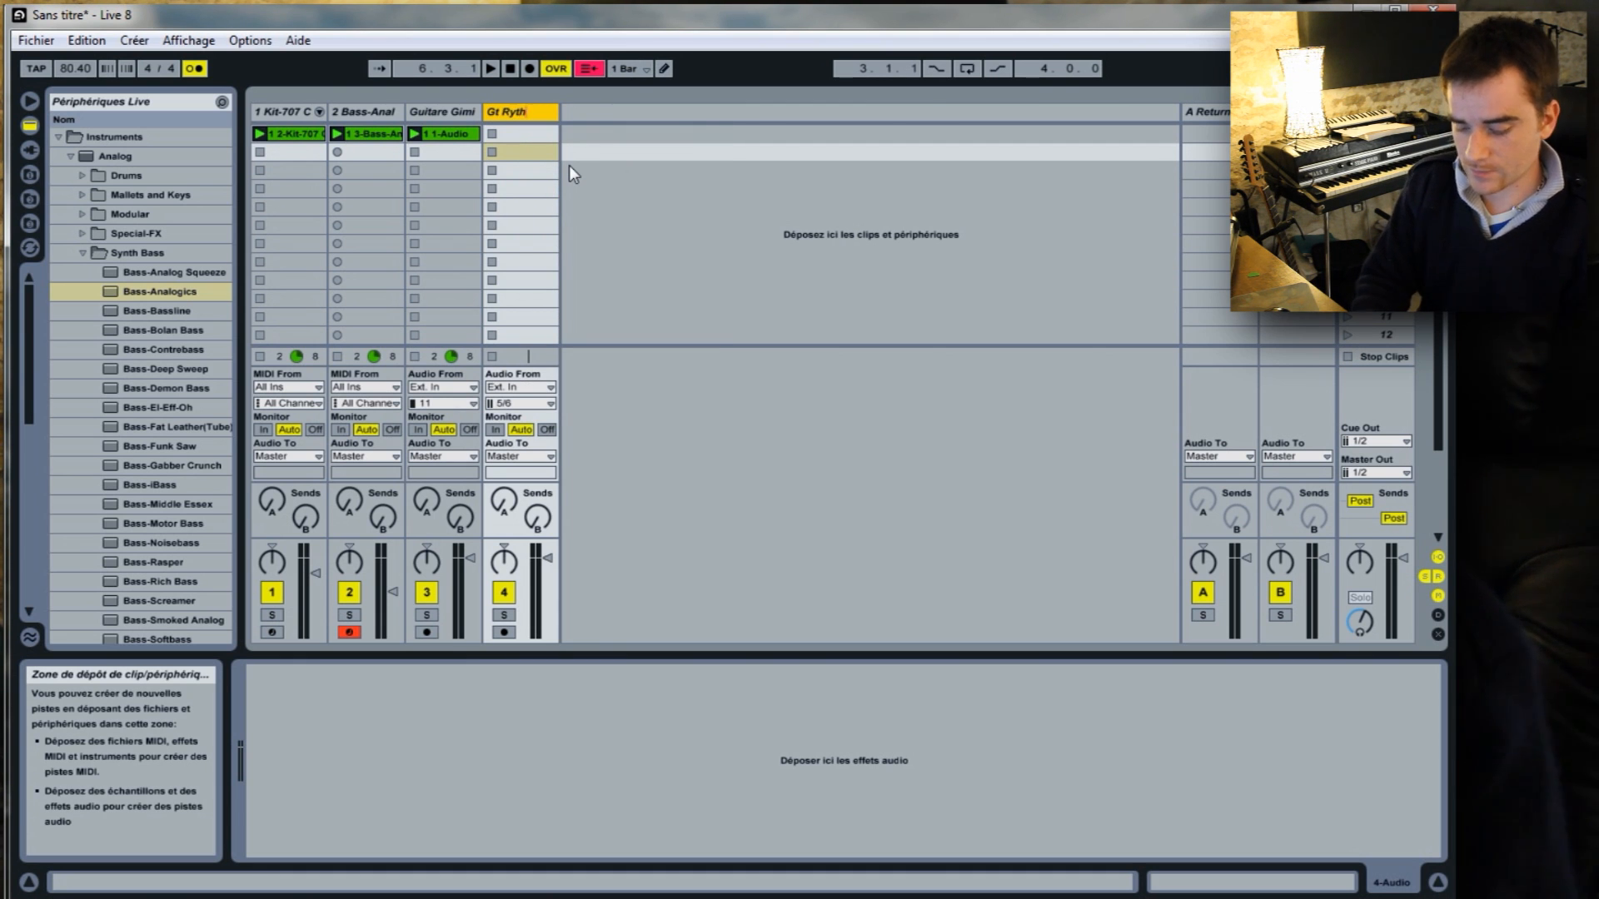
type("m")
key("Return")
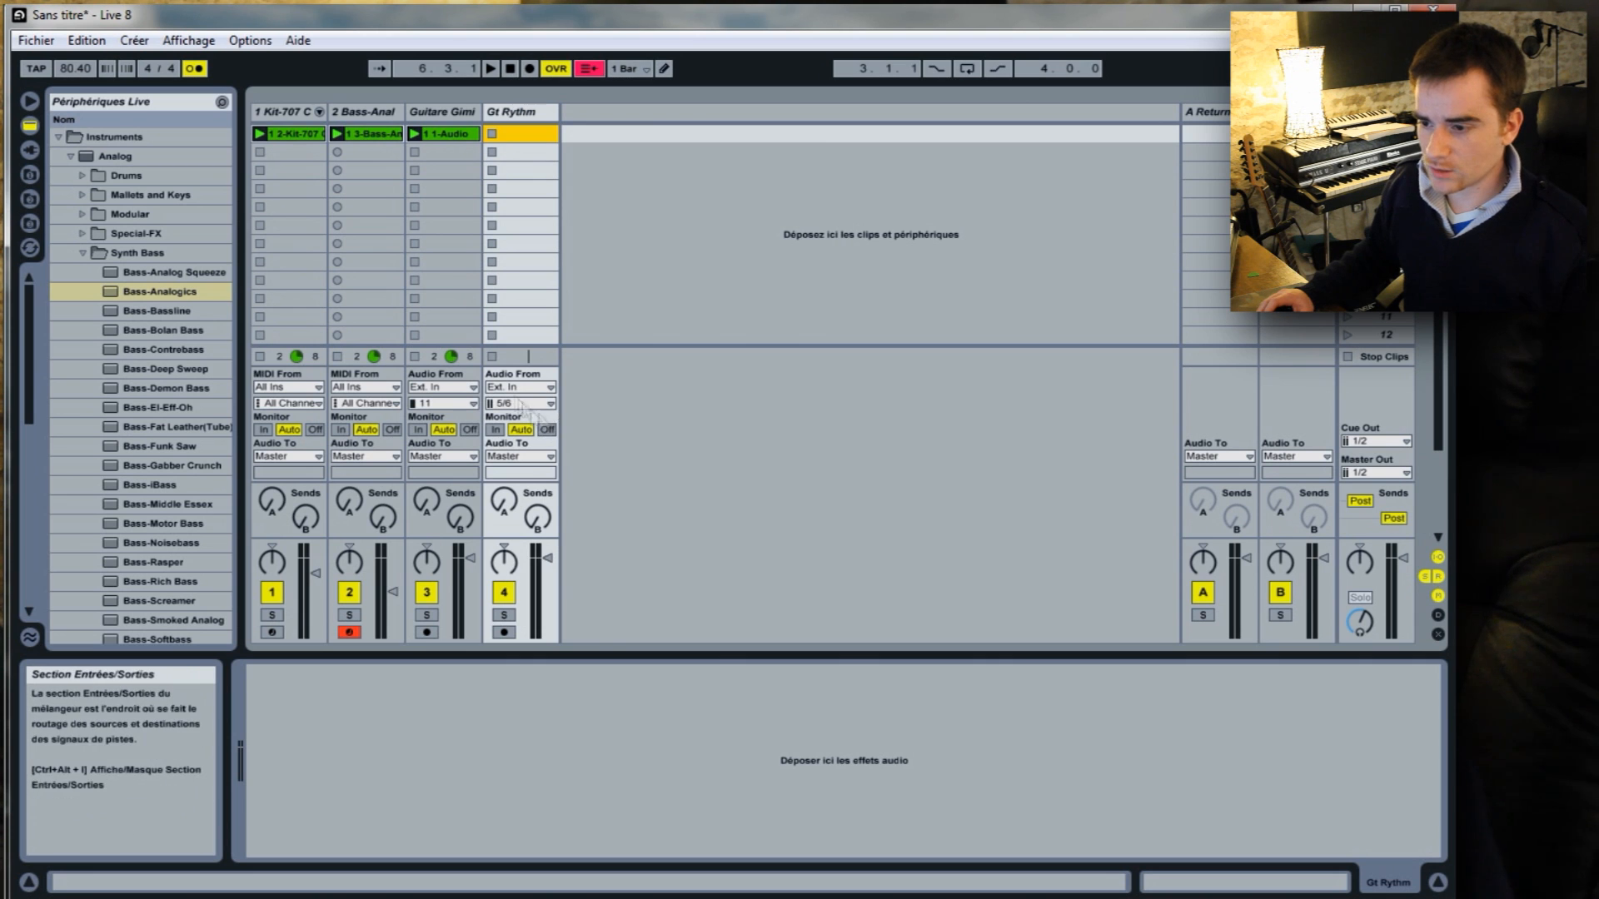
Record an audio clip from input 11 in the Gt Rythm track's first clip slot, alongside the other clips.
left_click(549, 403)
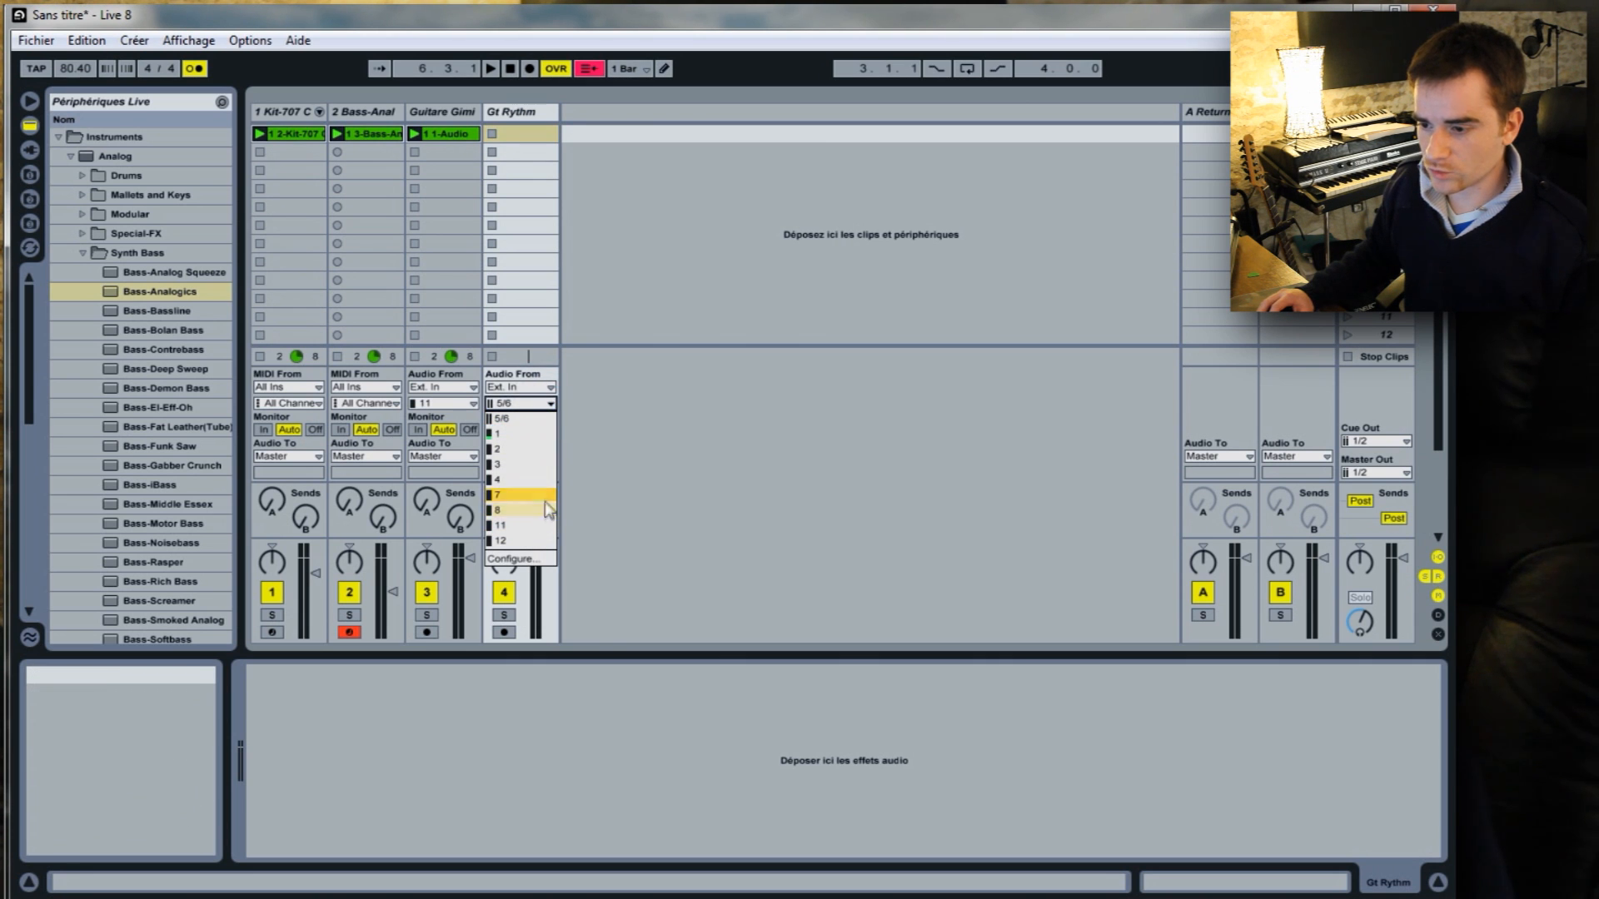
left_click(534, 525)
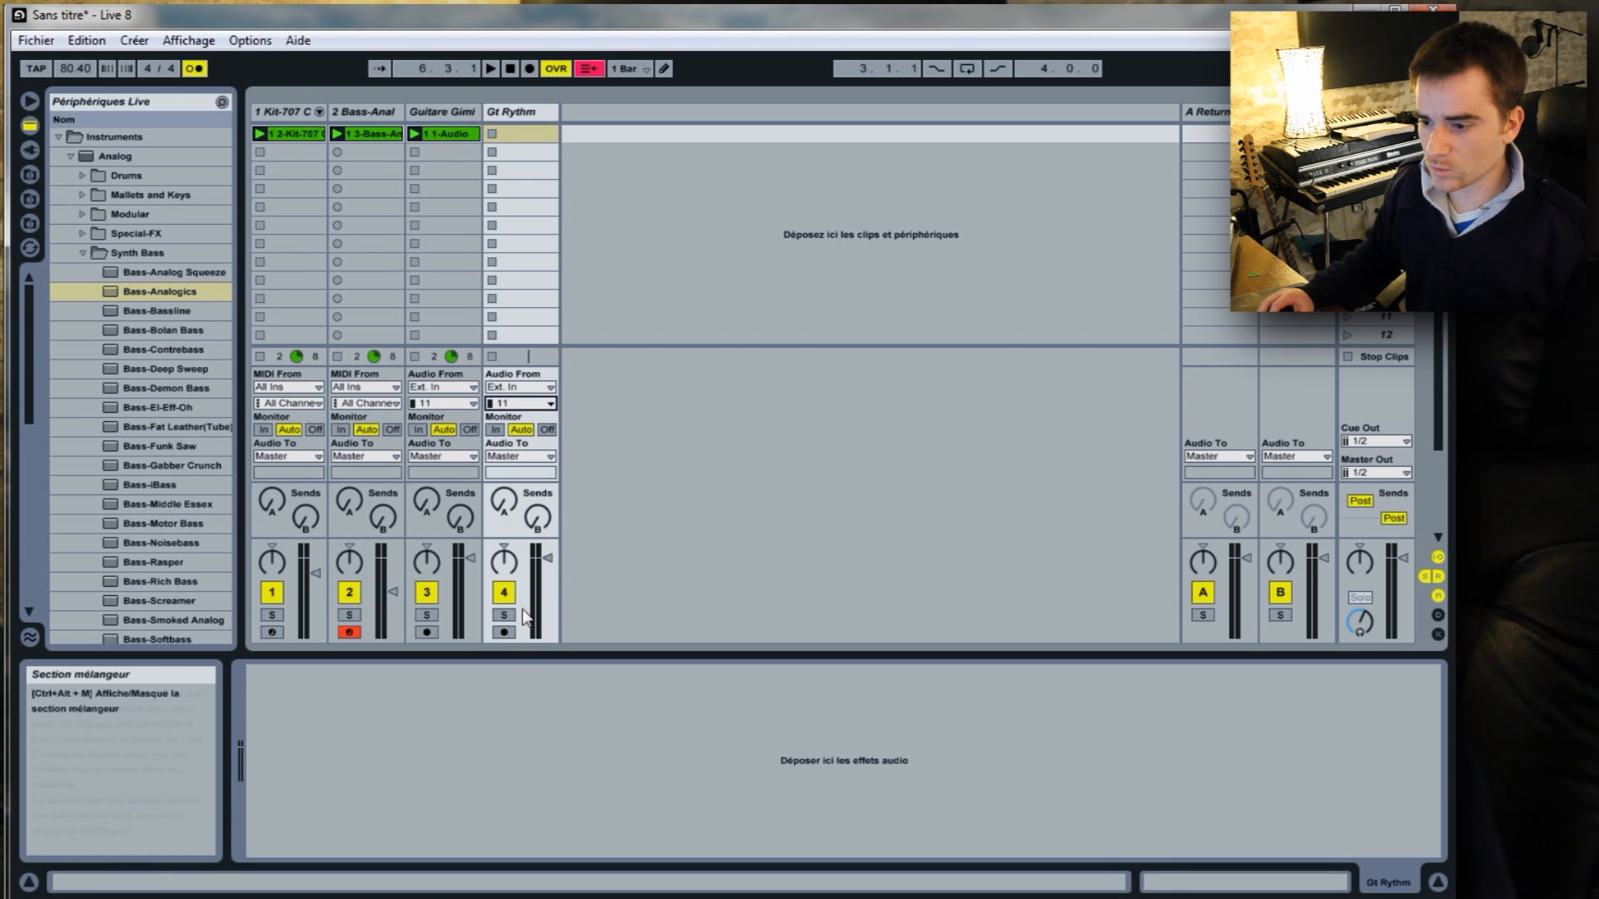
left_click(504, 631)
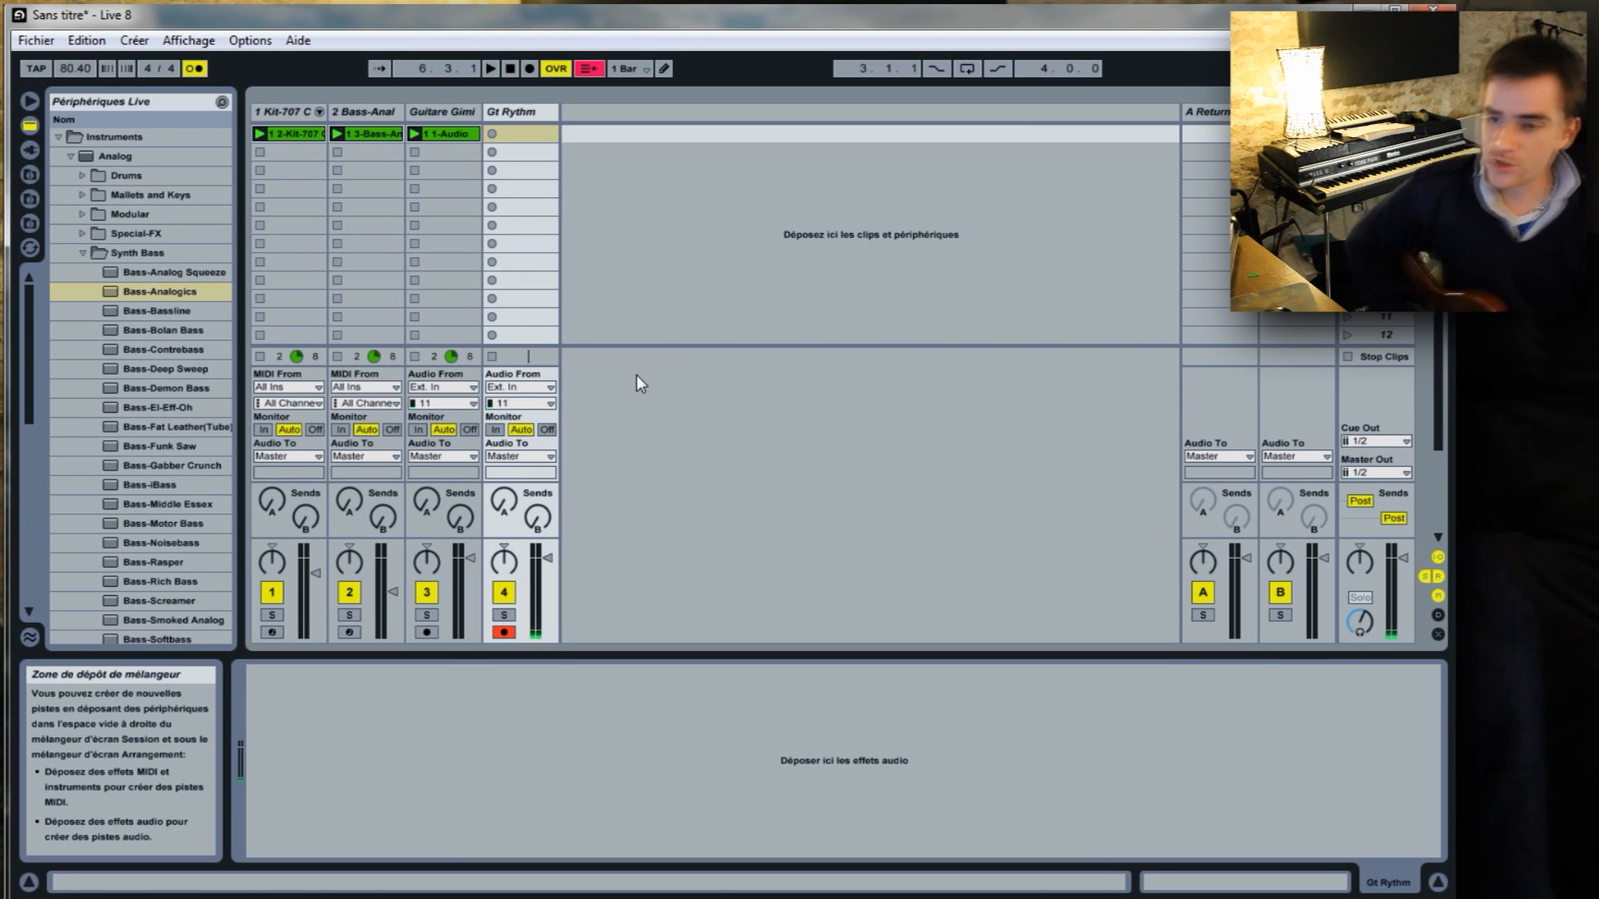
left_click(492, 135)
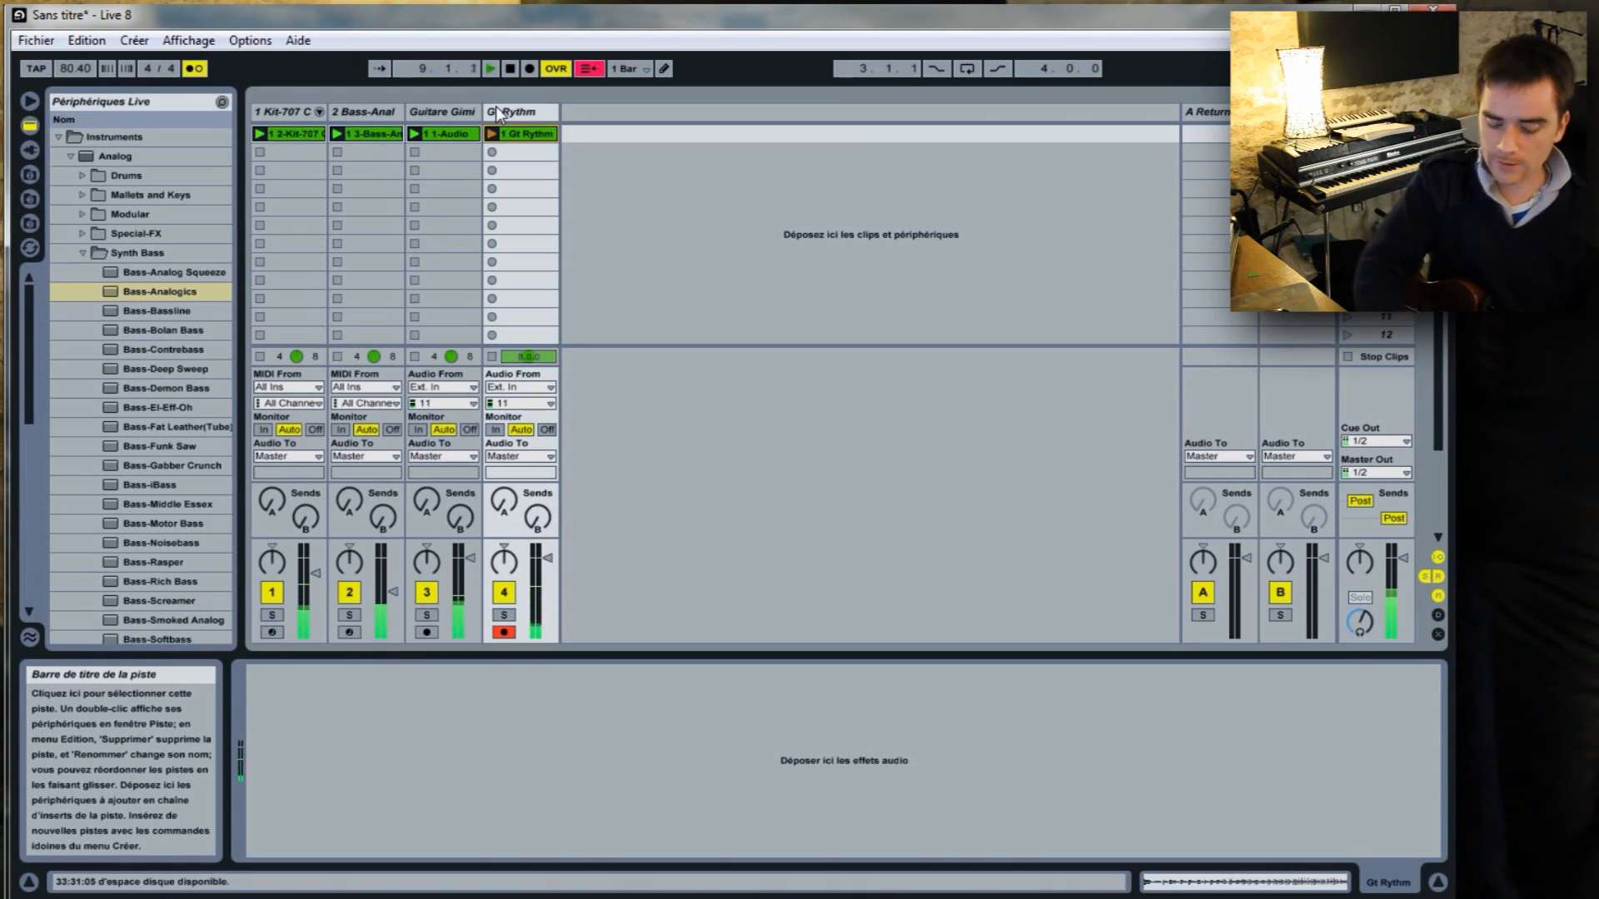
key("space")
Open the new Gt Rythm clip and loop its last two bars, from 7.1.1 to 9.1.1.
double_click(527, 134)
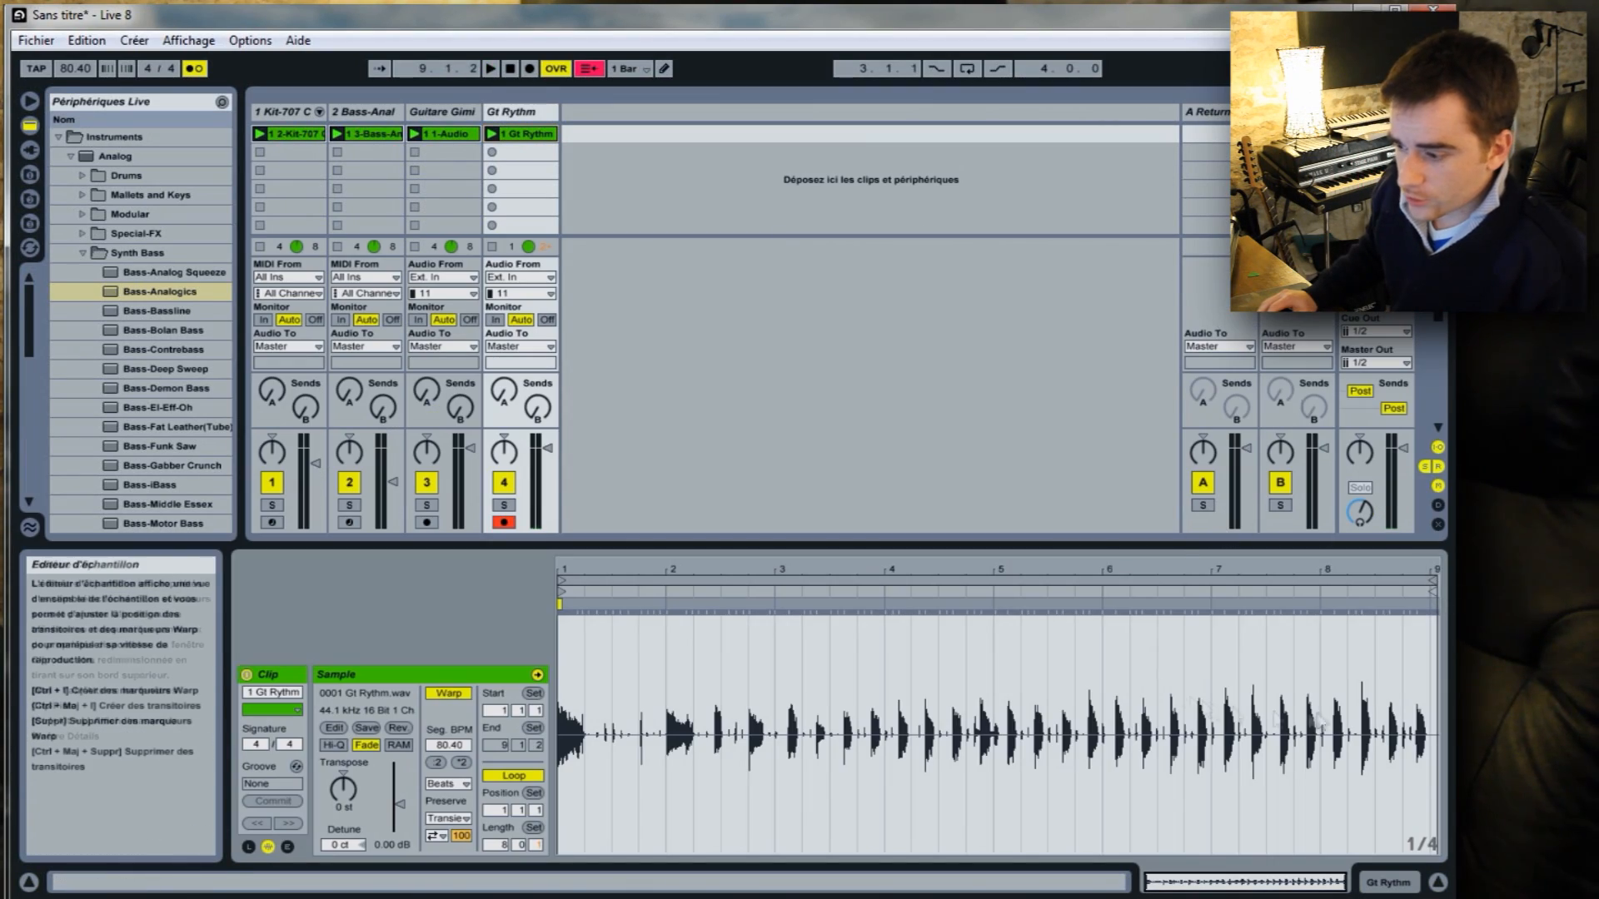
left_click_drag(1213, 653, 1431, 678)
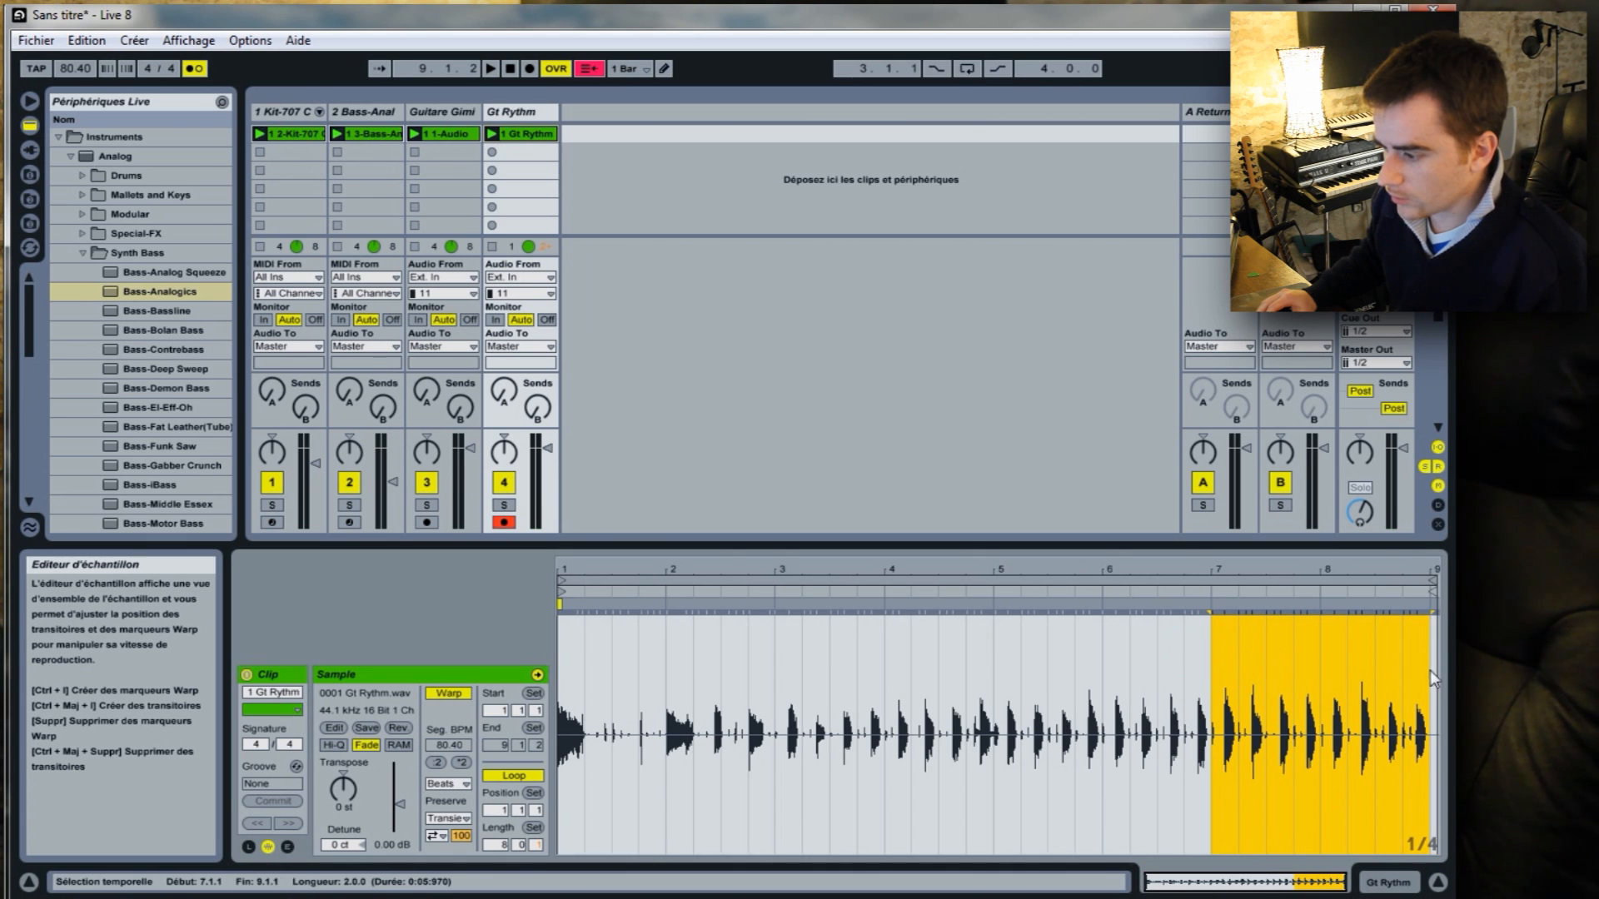
right_click(1384, 639)
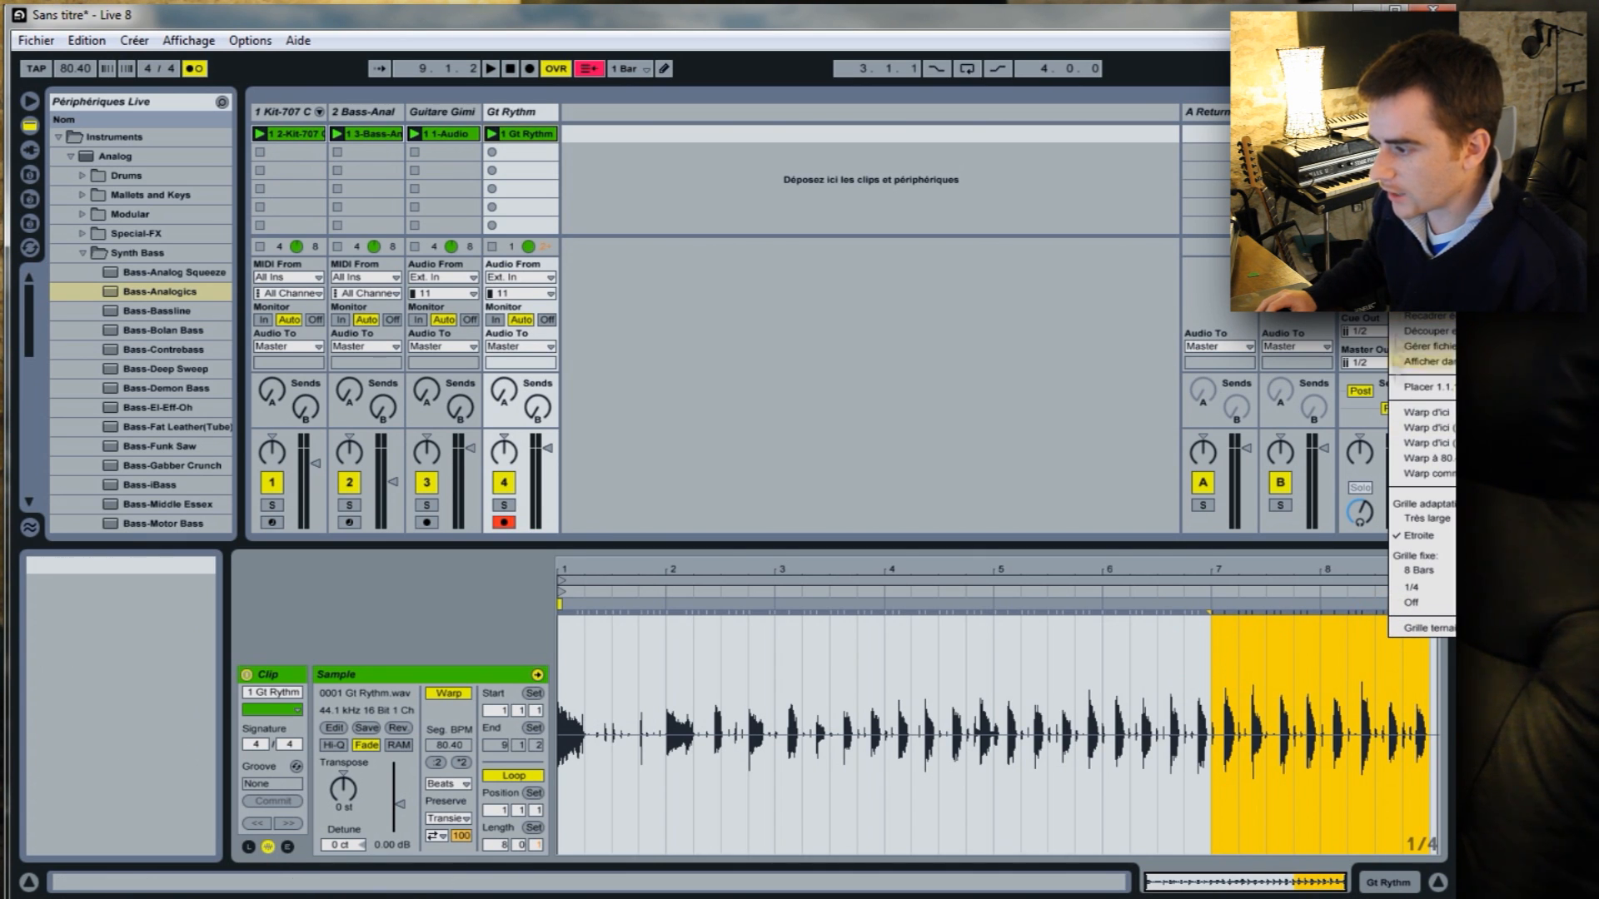
left_click(1422, 301)
Lower the Gt Rythm track's volume and pan the two guitar tracks apart, Guitare Gimik left and Gt Rythm right.
left_click_drag(547, 449, 470, 455)
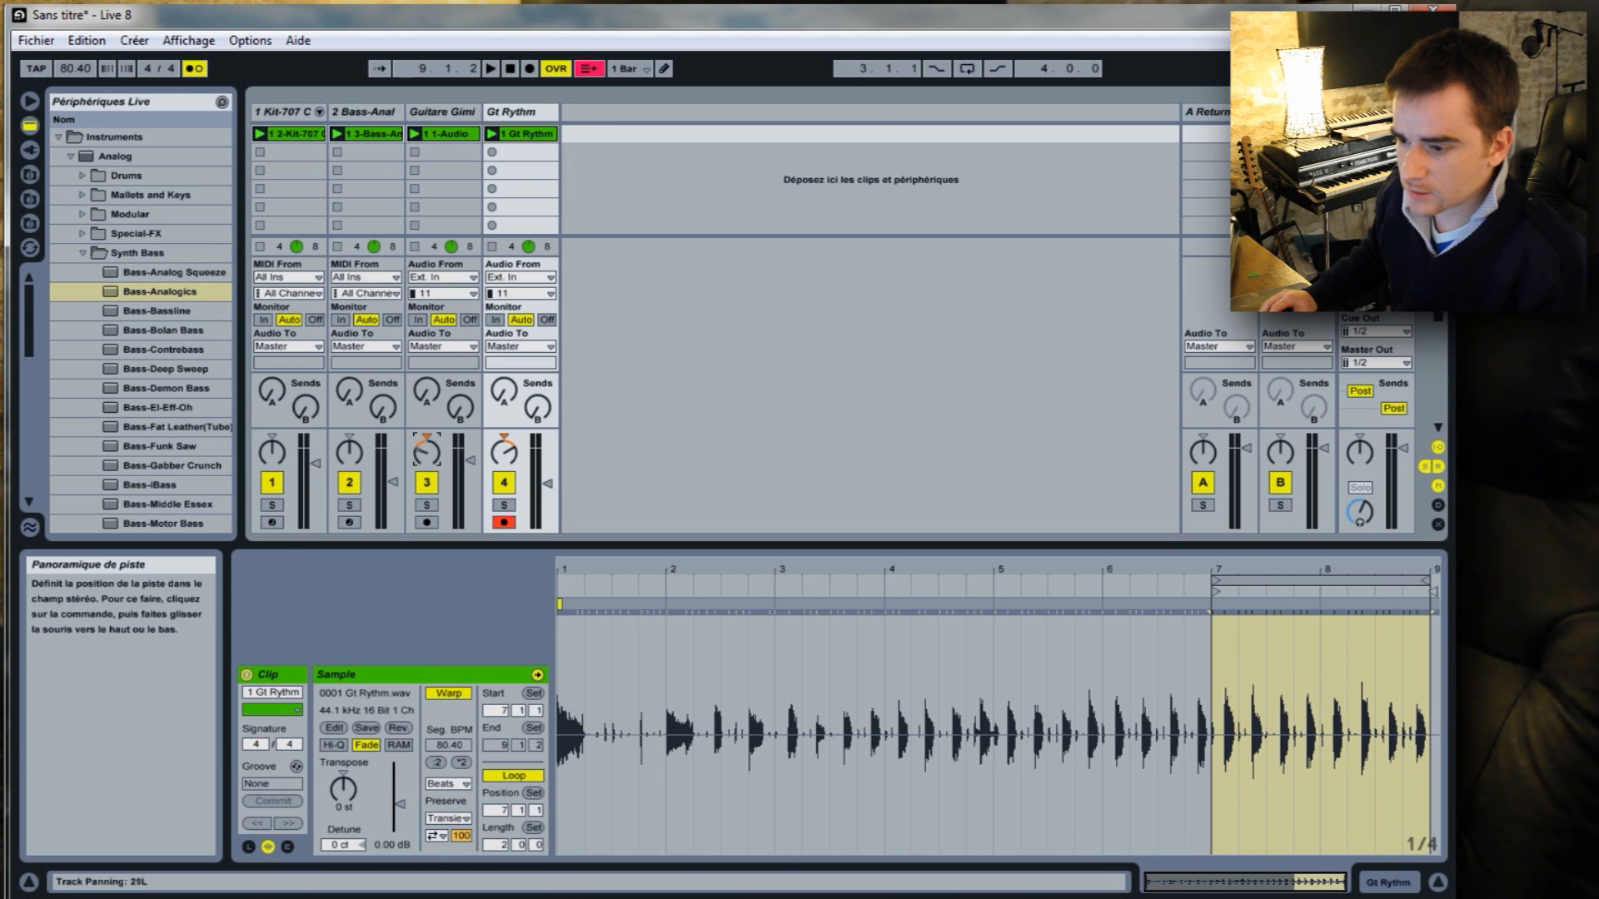
left_click_drag(512, 475, 514, 461)
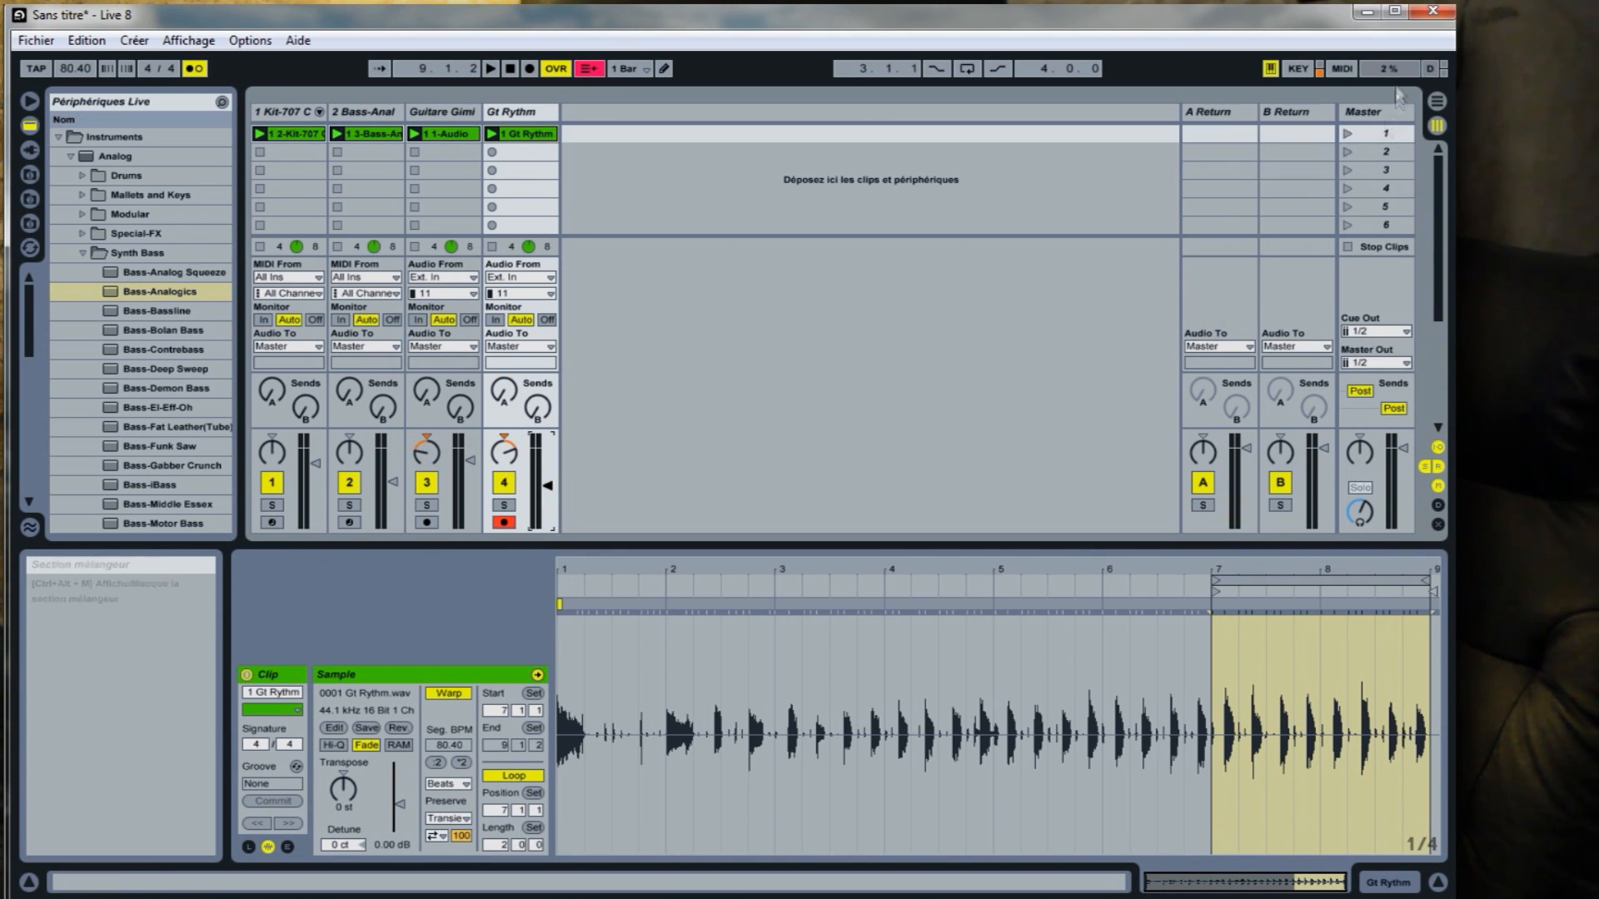
Stop all clips in the session.
left_click(1349, 247)
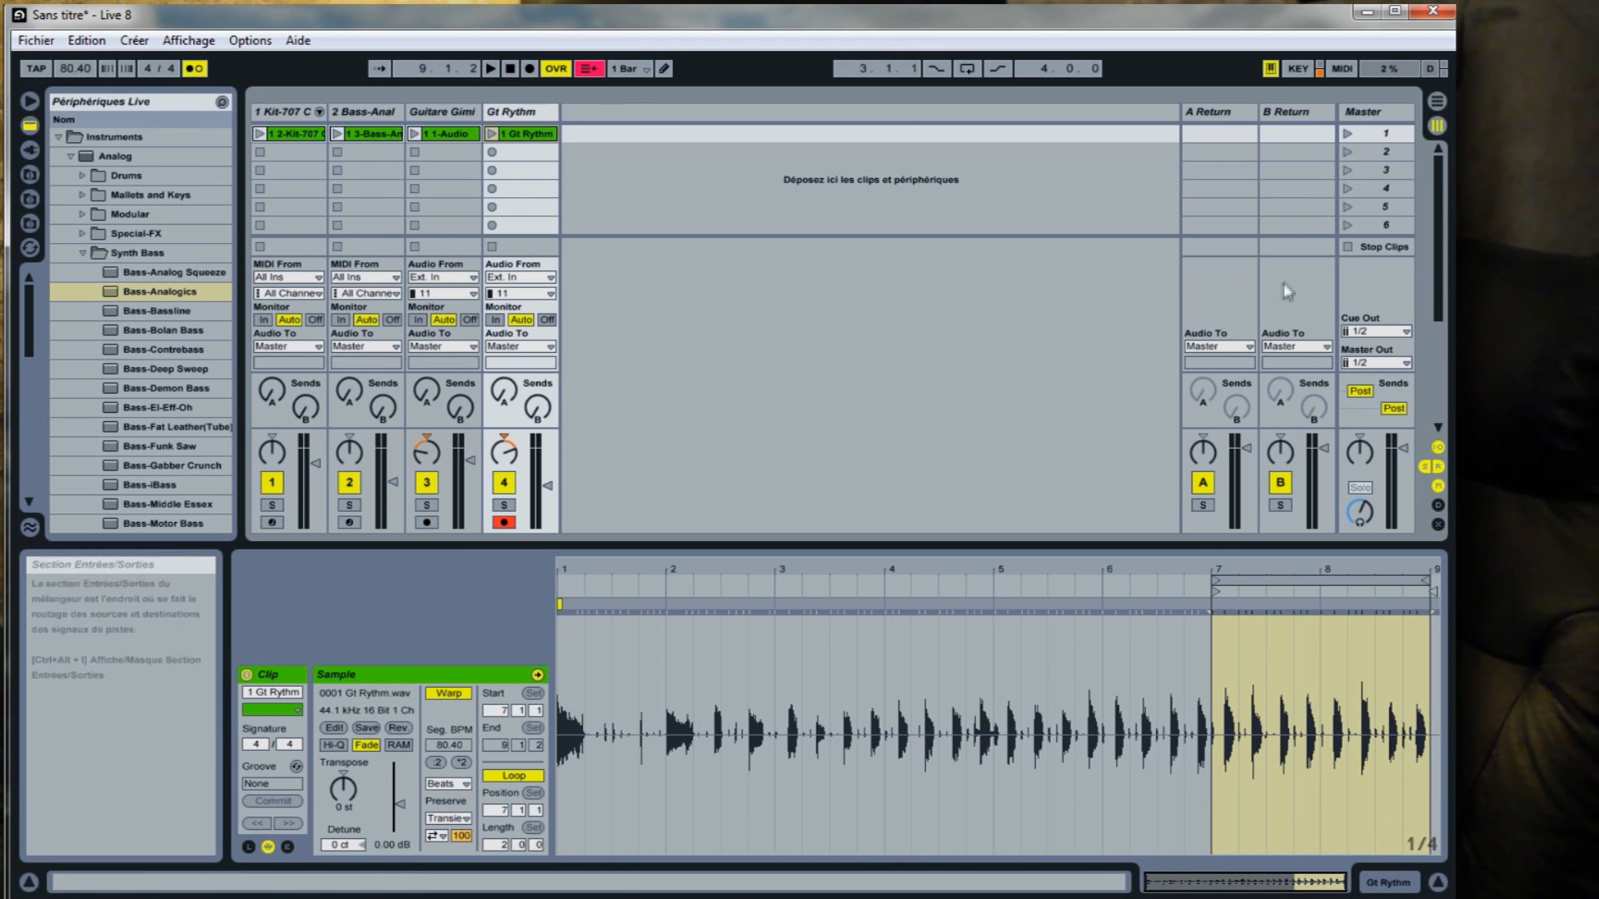
Launch scene 1, centre the Gt Rythm track's pan and turn Guitare Gimik's pan further left.
left_click(1348, 246)
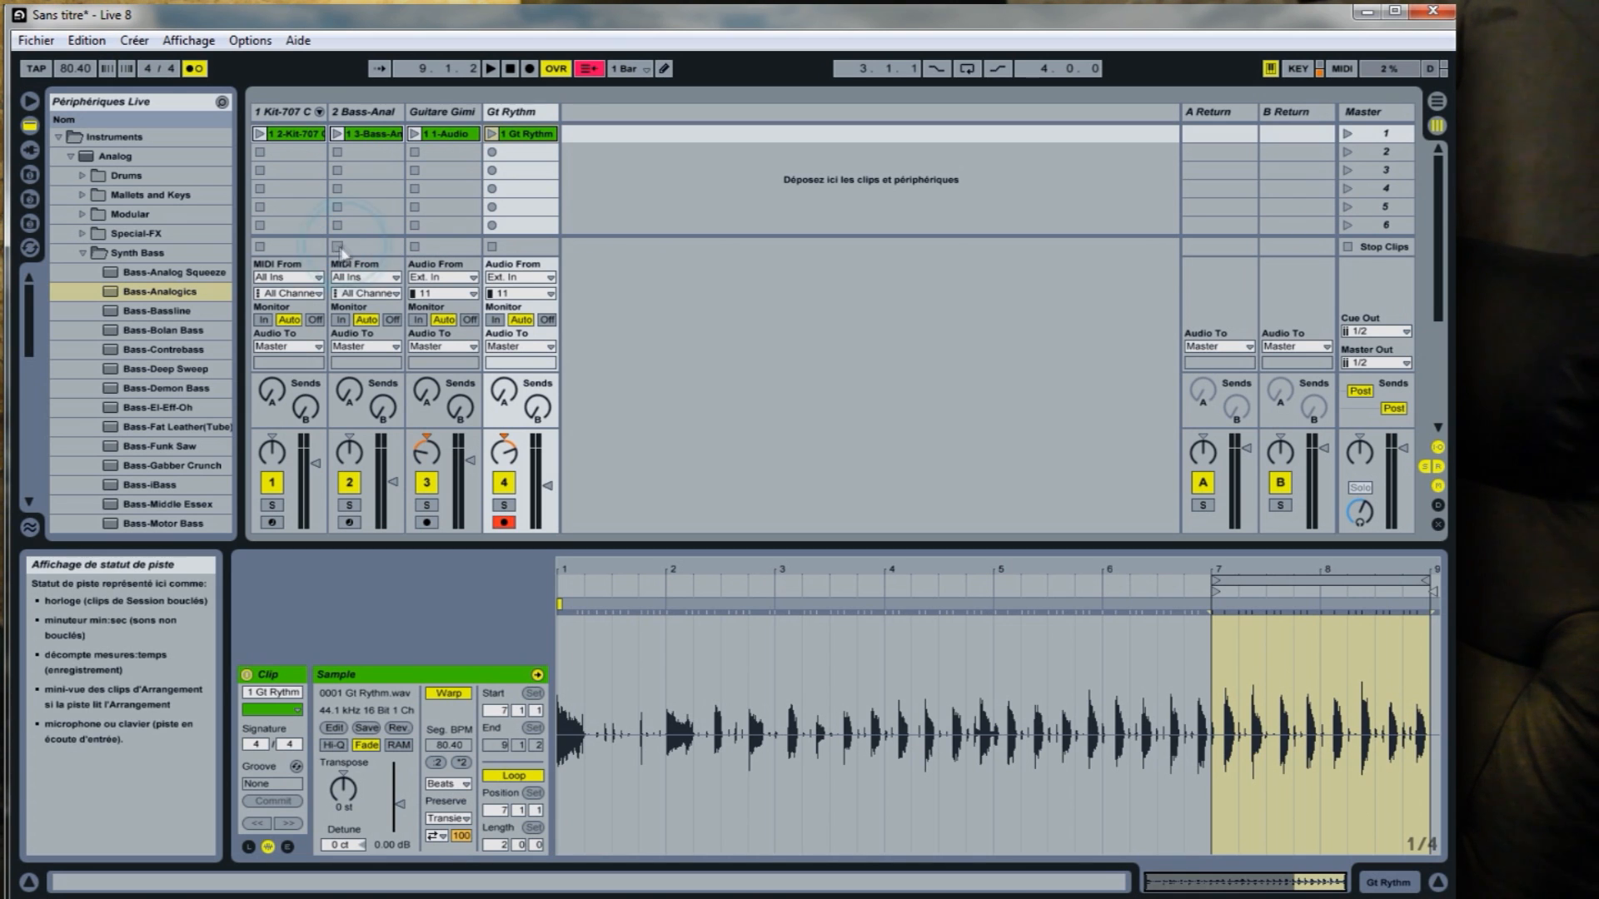
left_click(1347, 132)
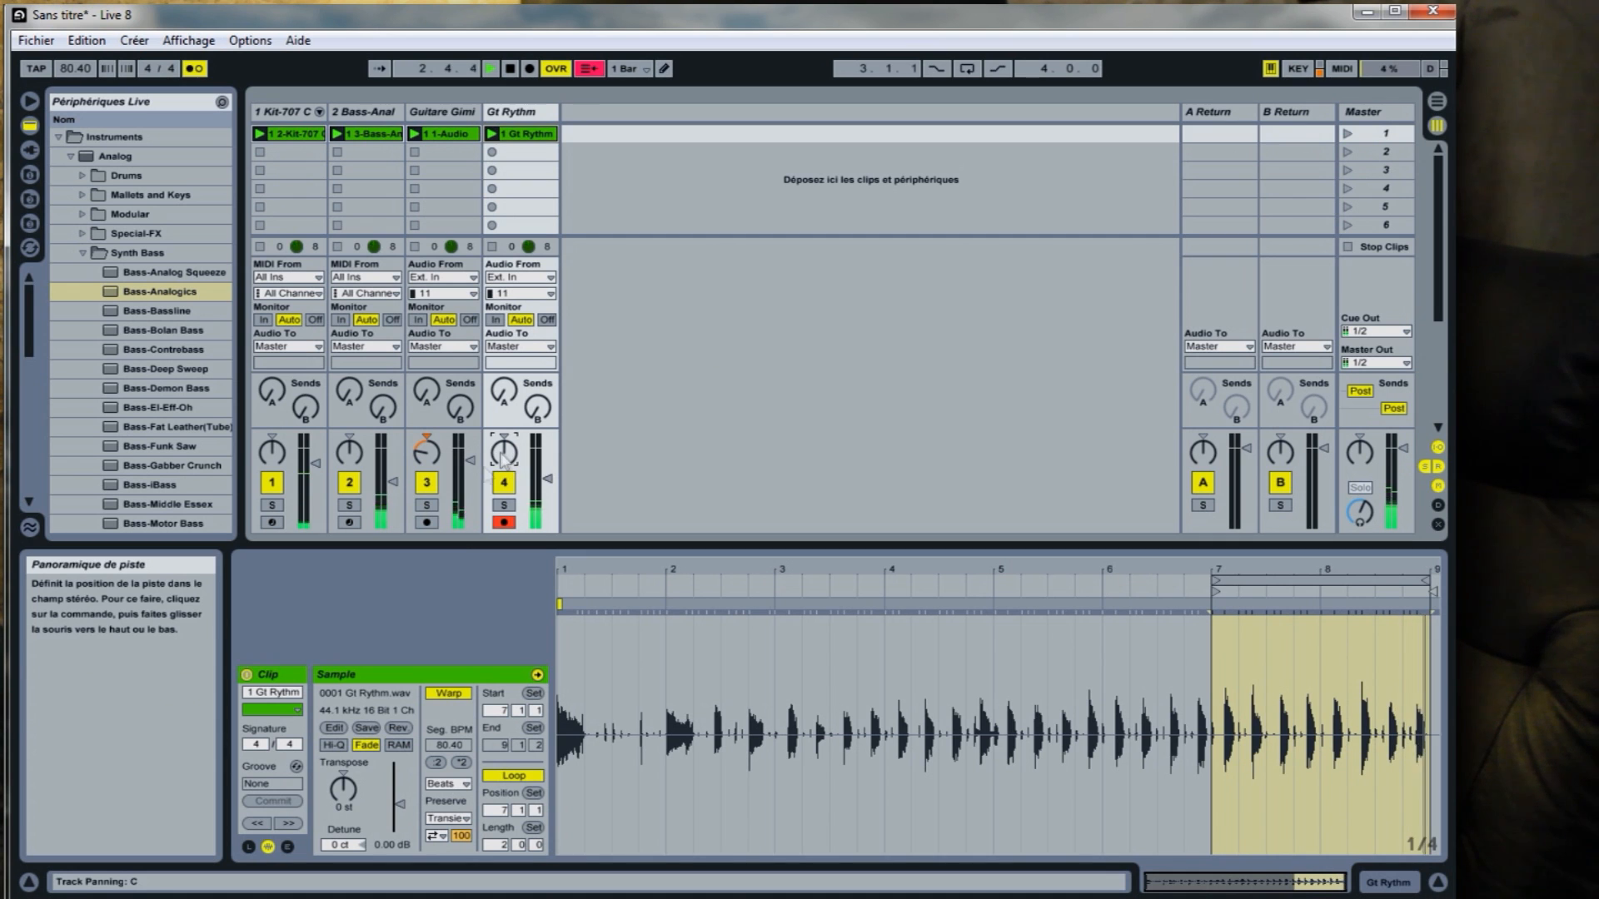
left_click_drag(428, 454, 427, 487)
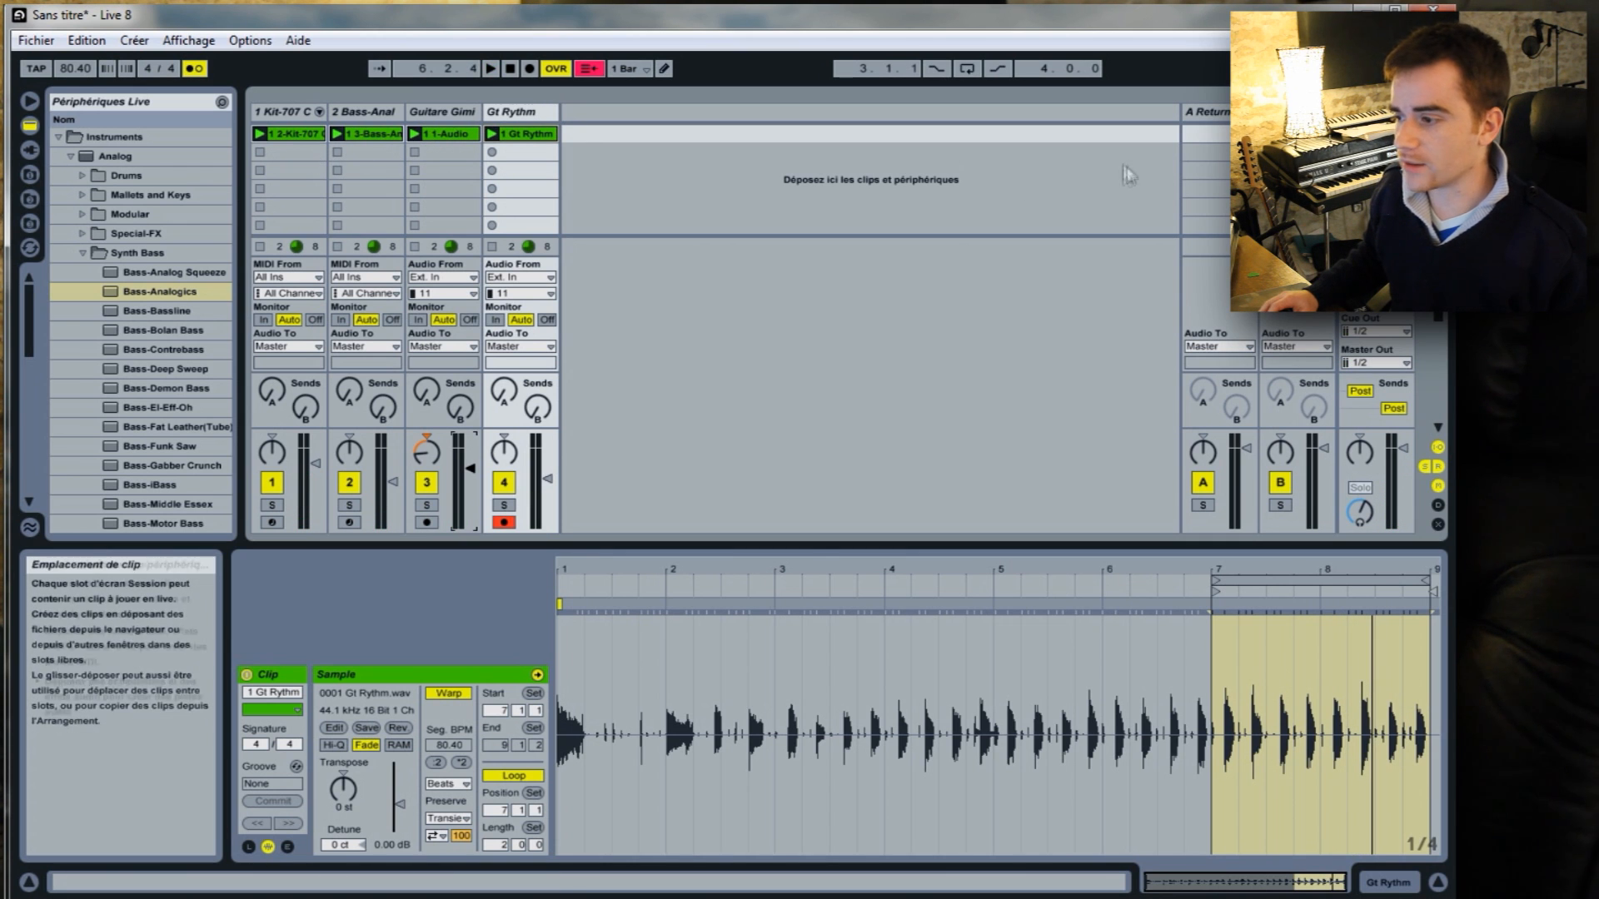
Arm the 1 Kit-707 track, record a kick pattern into its second clip slot, and stop all clips.
left_click(287, 152)
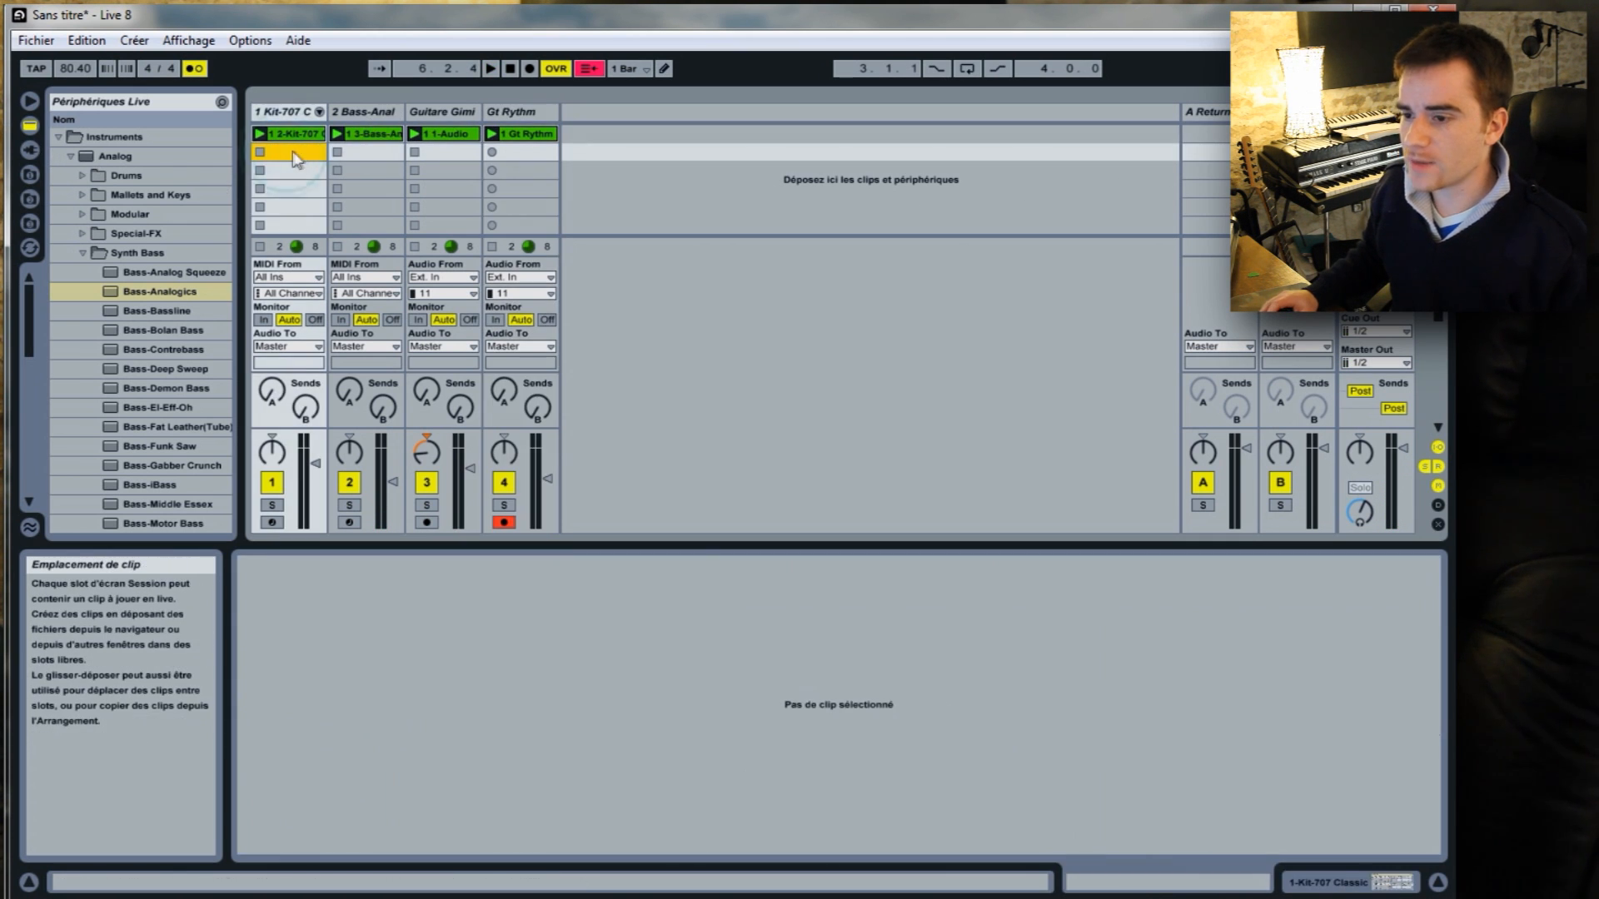
left_click(272, 522)
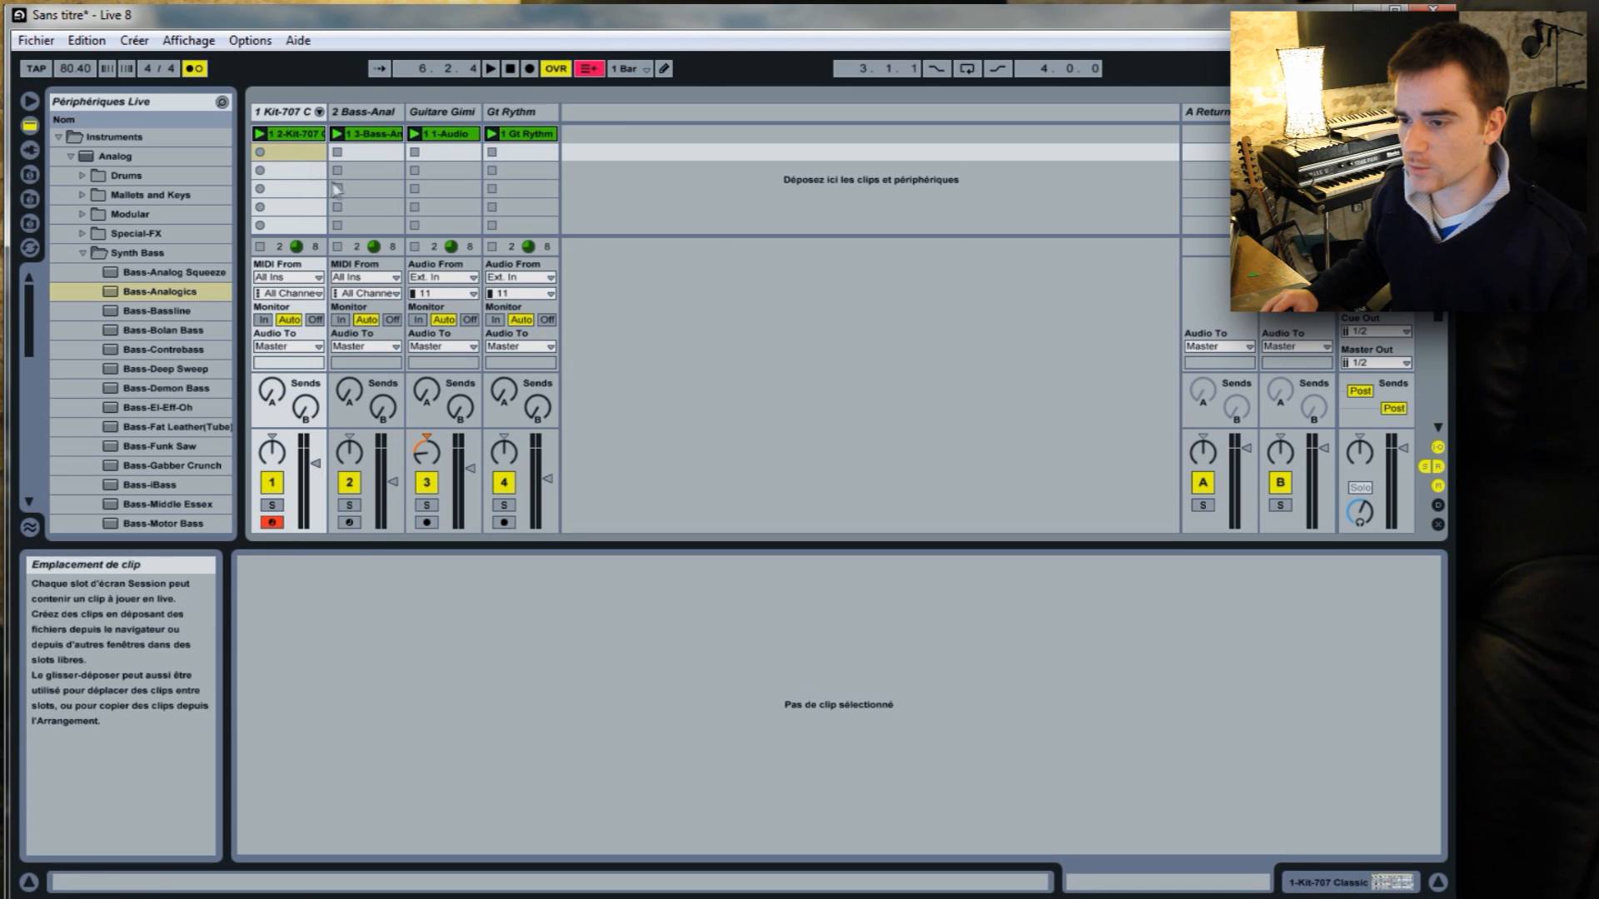
left_click(259, 152)
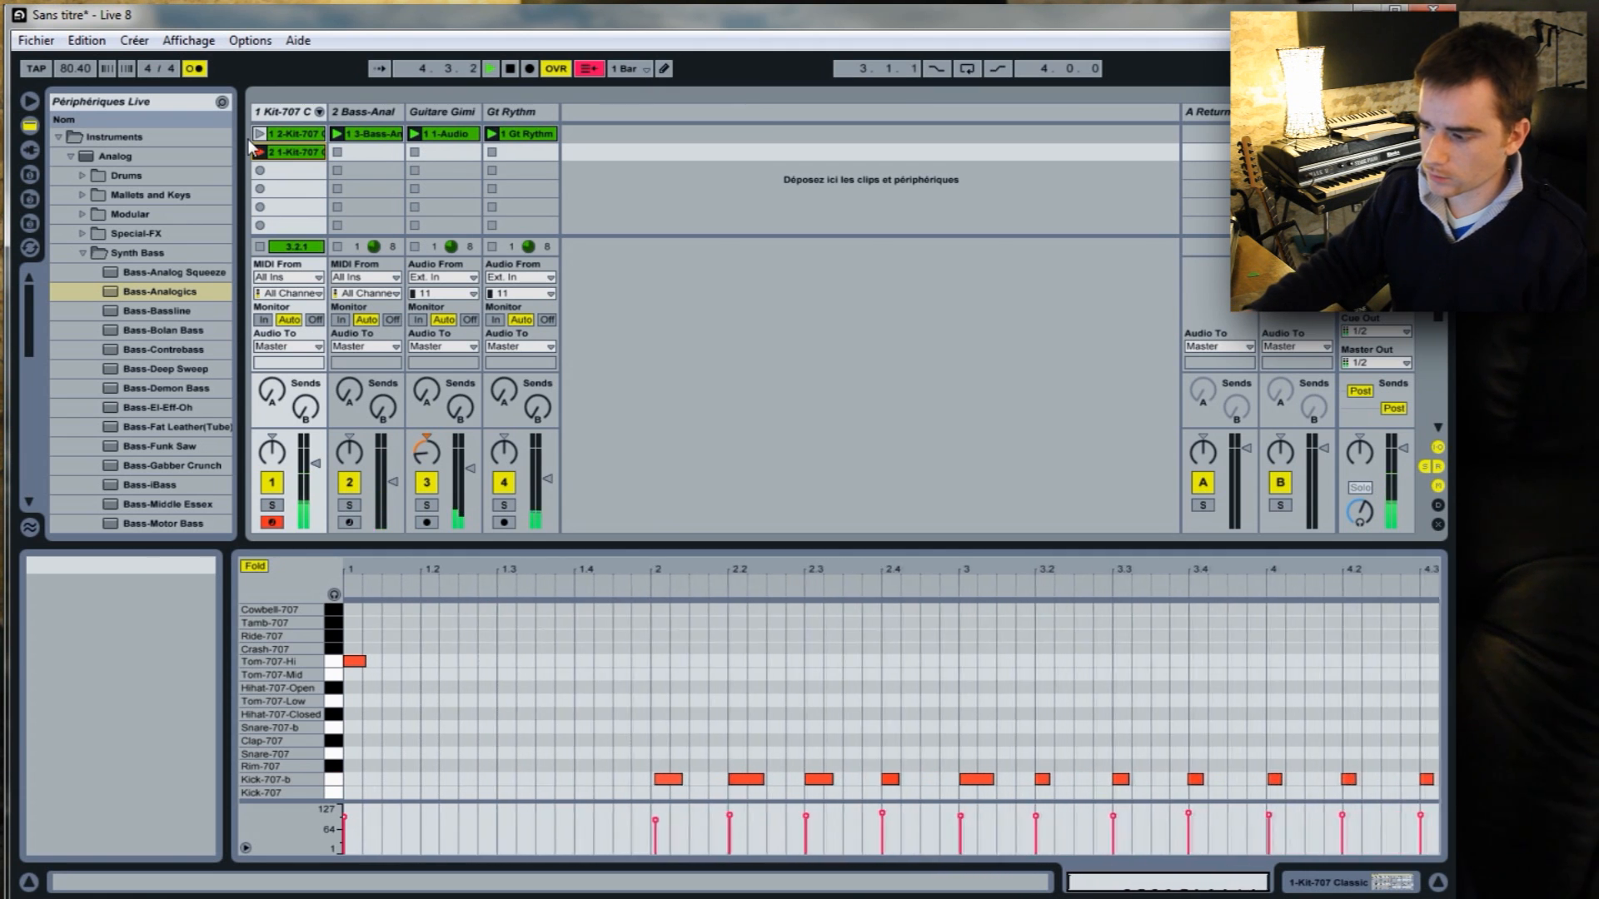
left_click(259, 152)
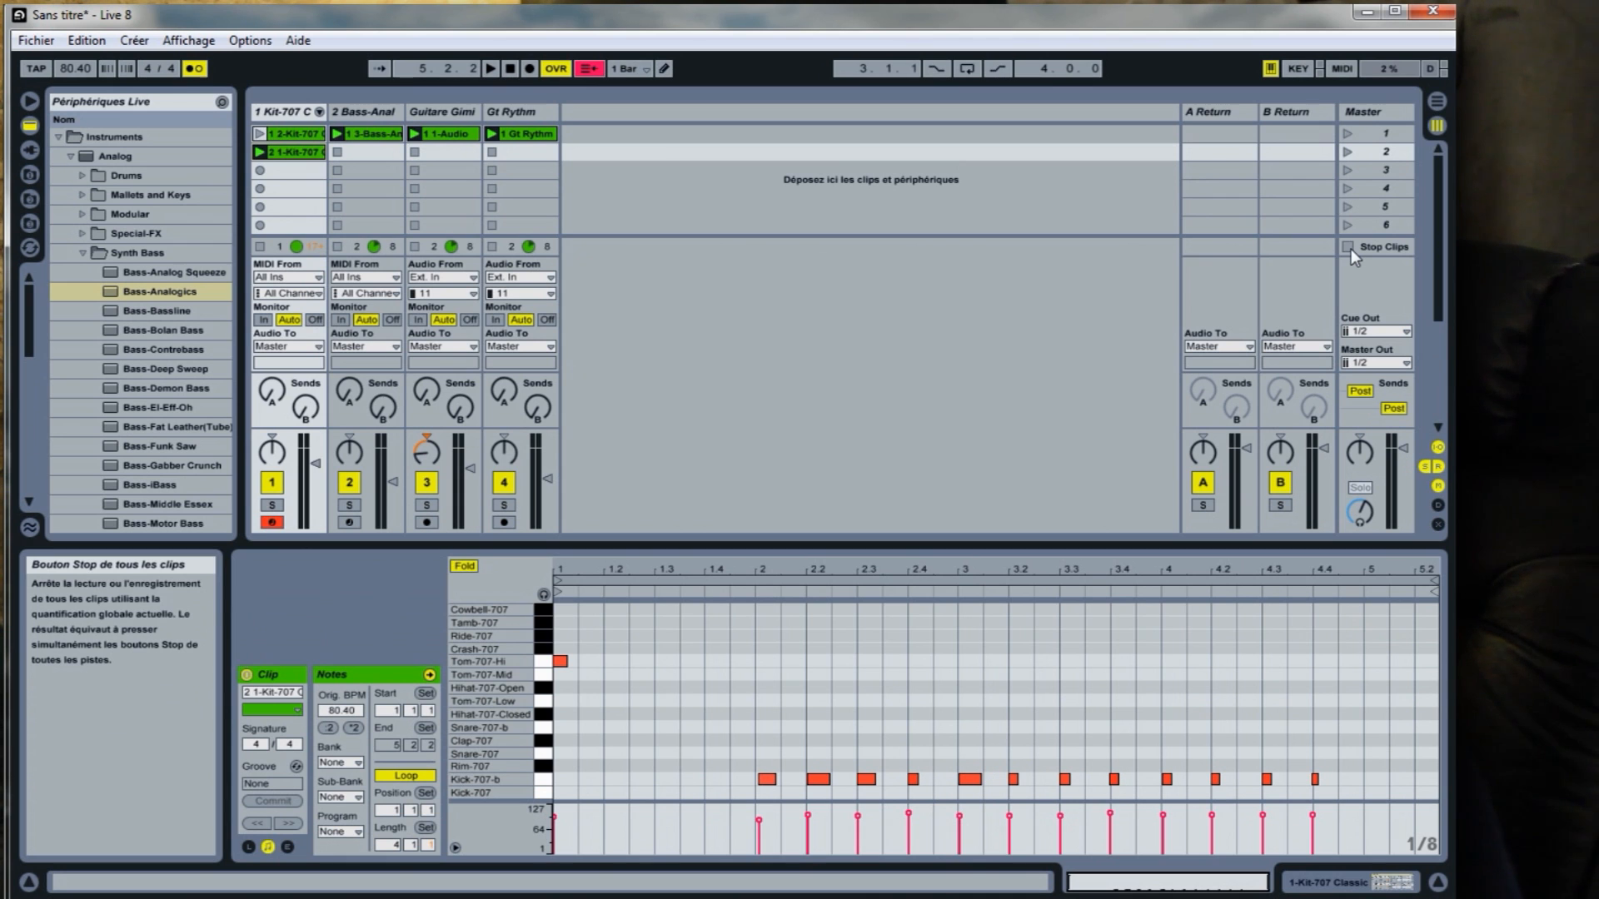
left_click(1350, 248)
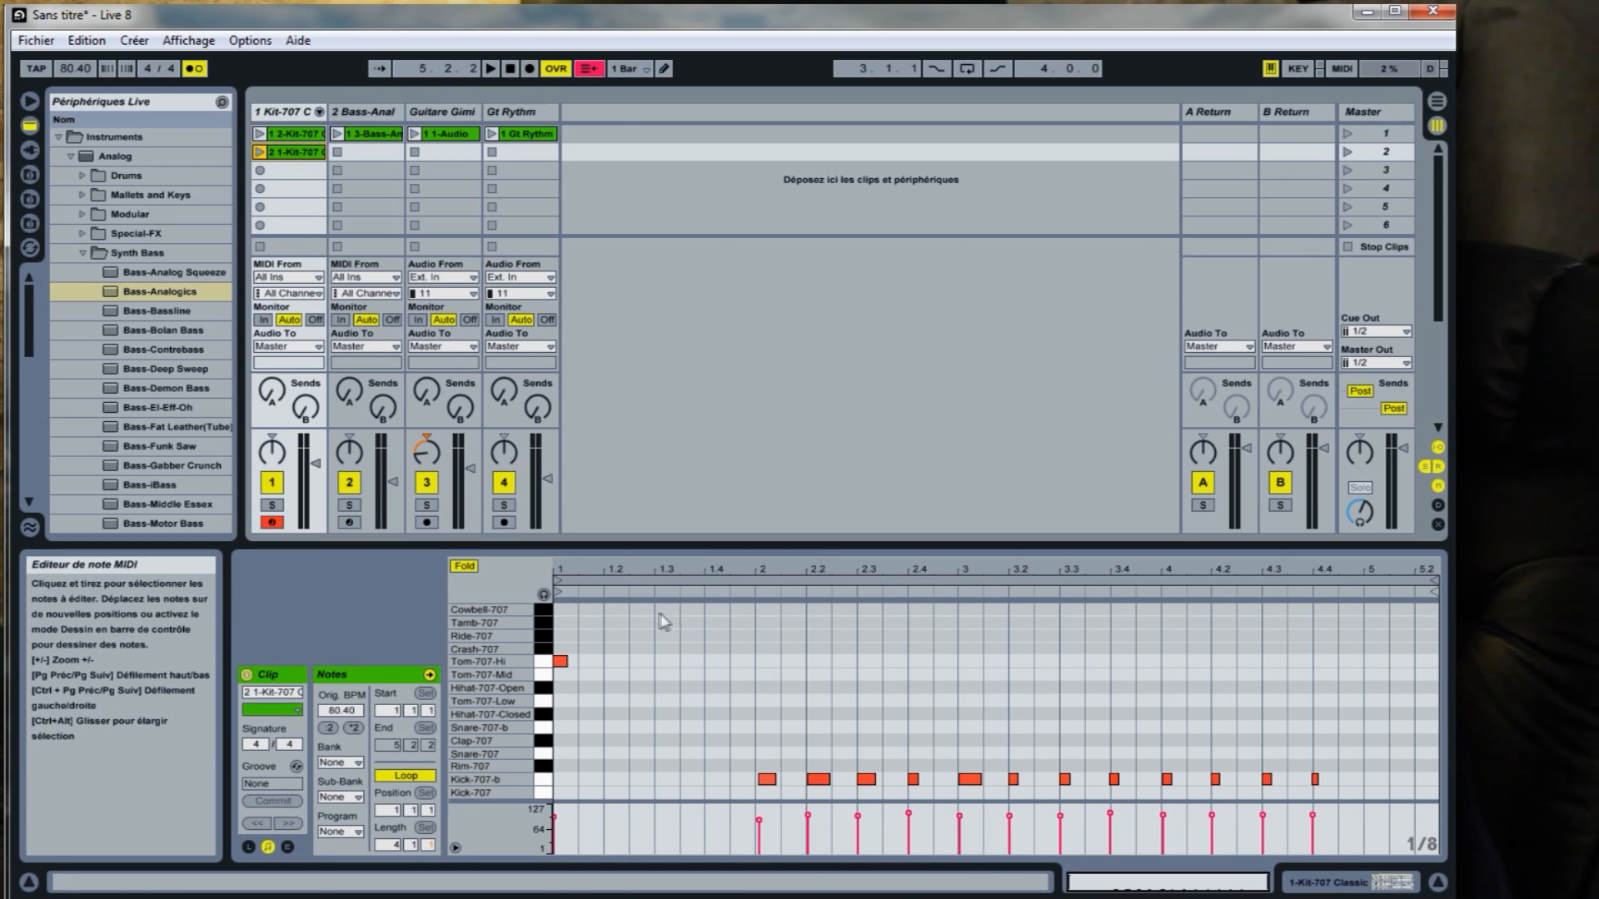
Loop bars 2.1.1 to 5.1.1 of the newly recorded Kit-707 clip.
left_click_drag(754, 633, 1359, 748)
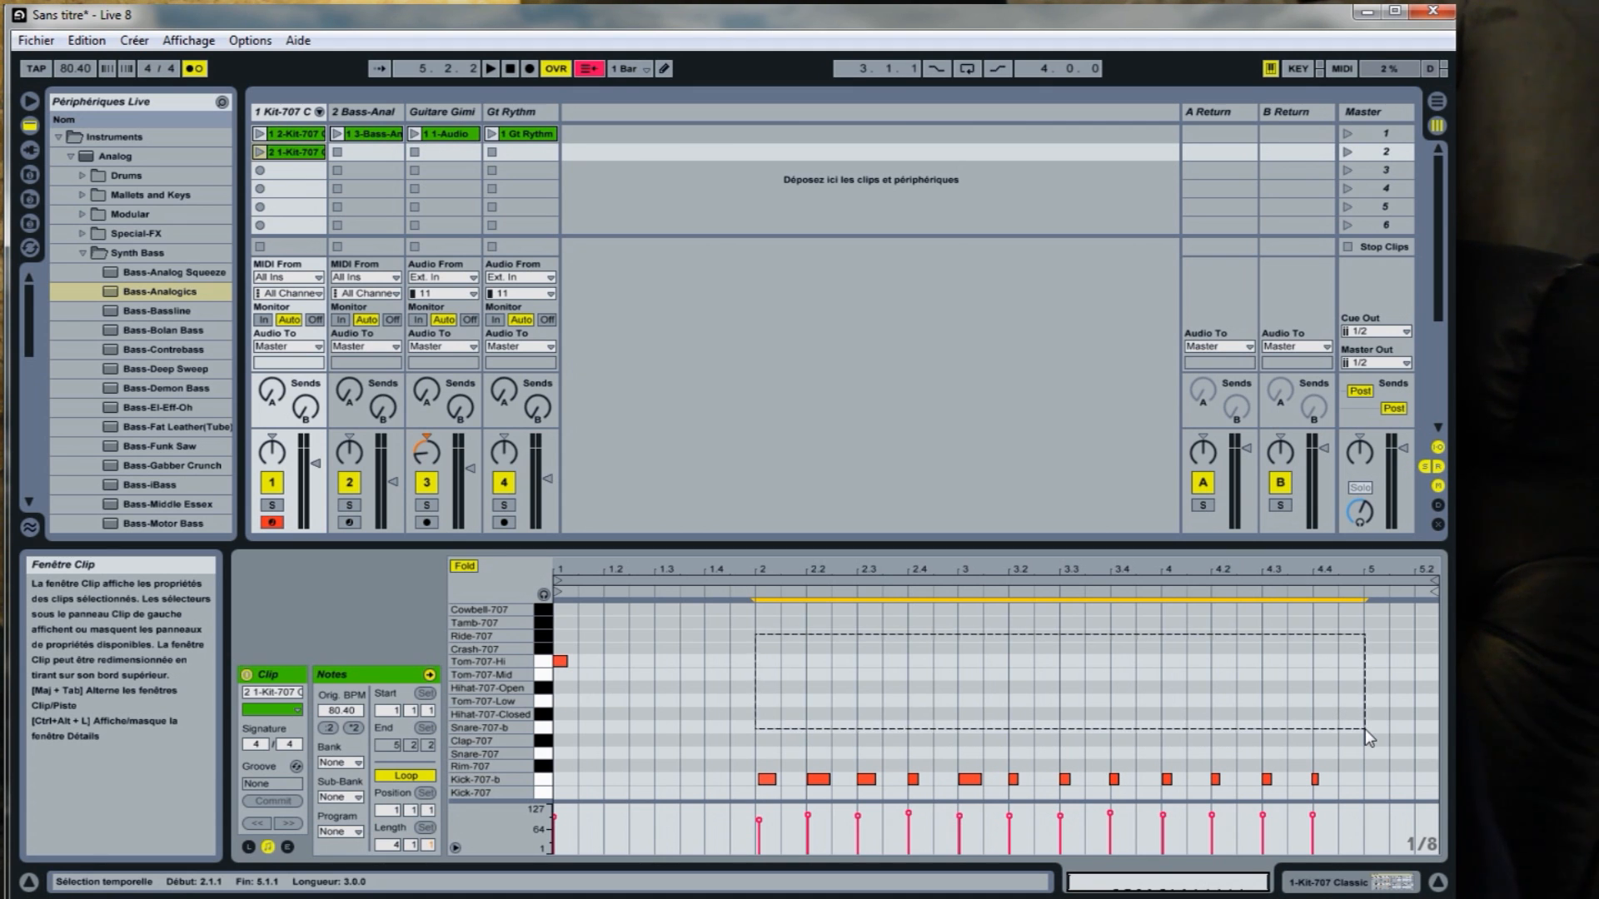
left_click_drag(1366, 728, 1366, 728)
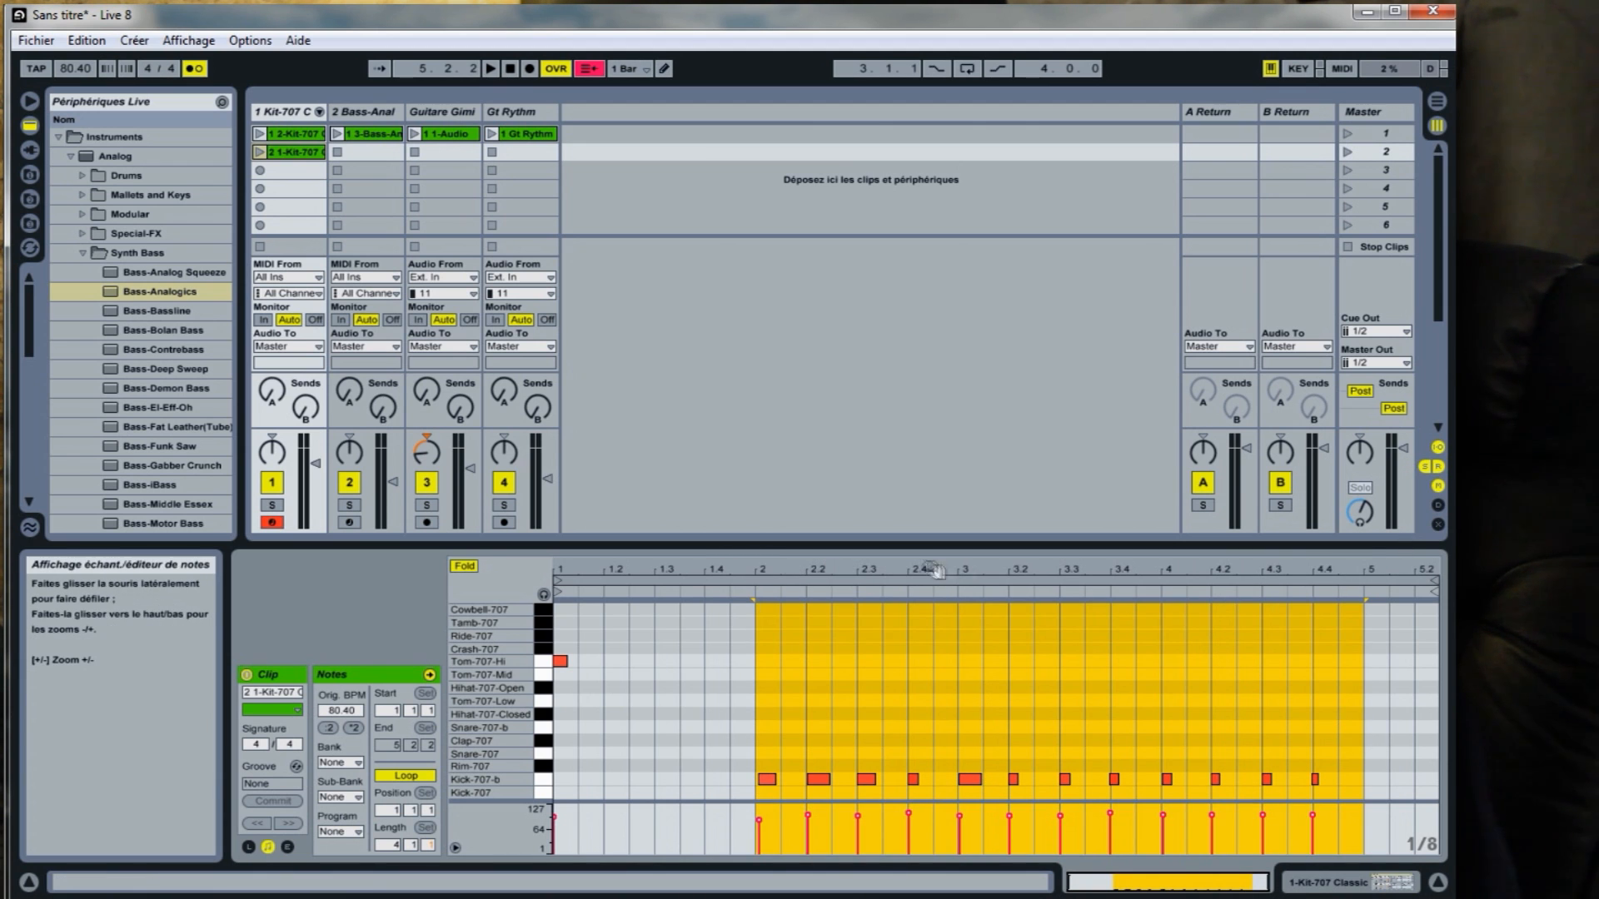
left_click(1344, 615)
left_click_drag(1334, 621, 756, 660)
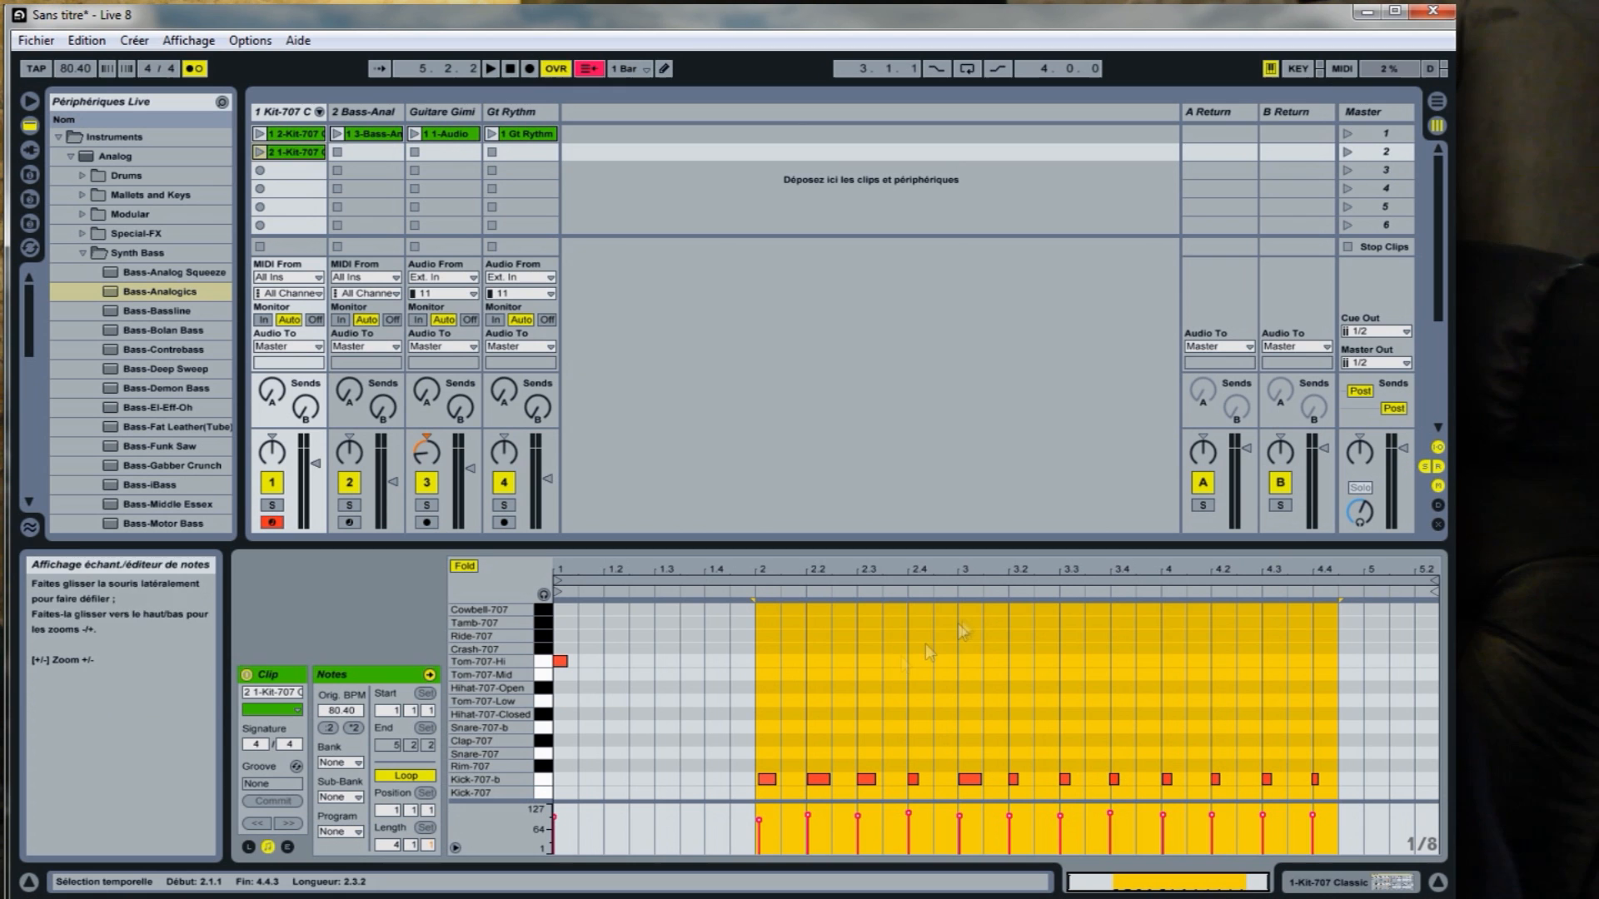
left_click_drag(1365, 623, 766, 630)
right_click(831, 613)
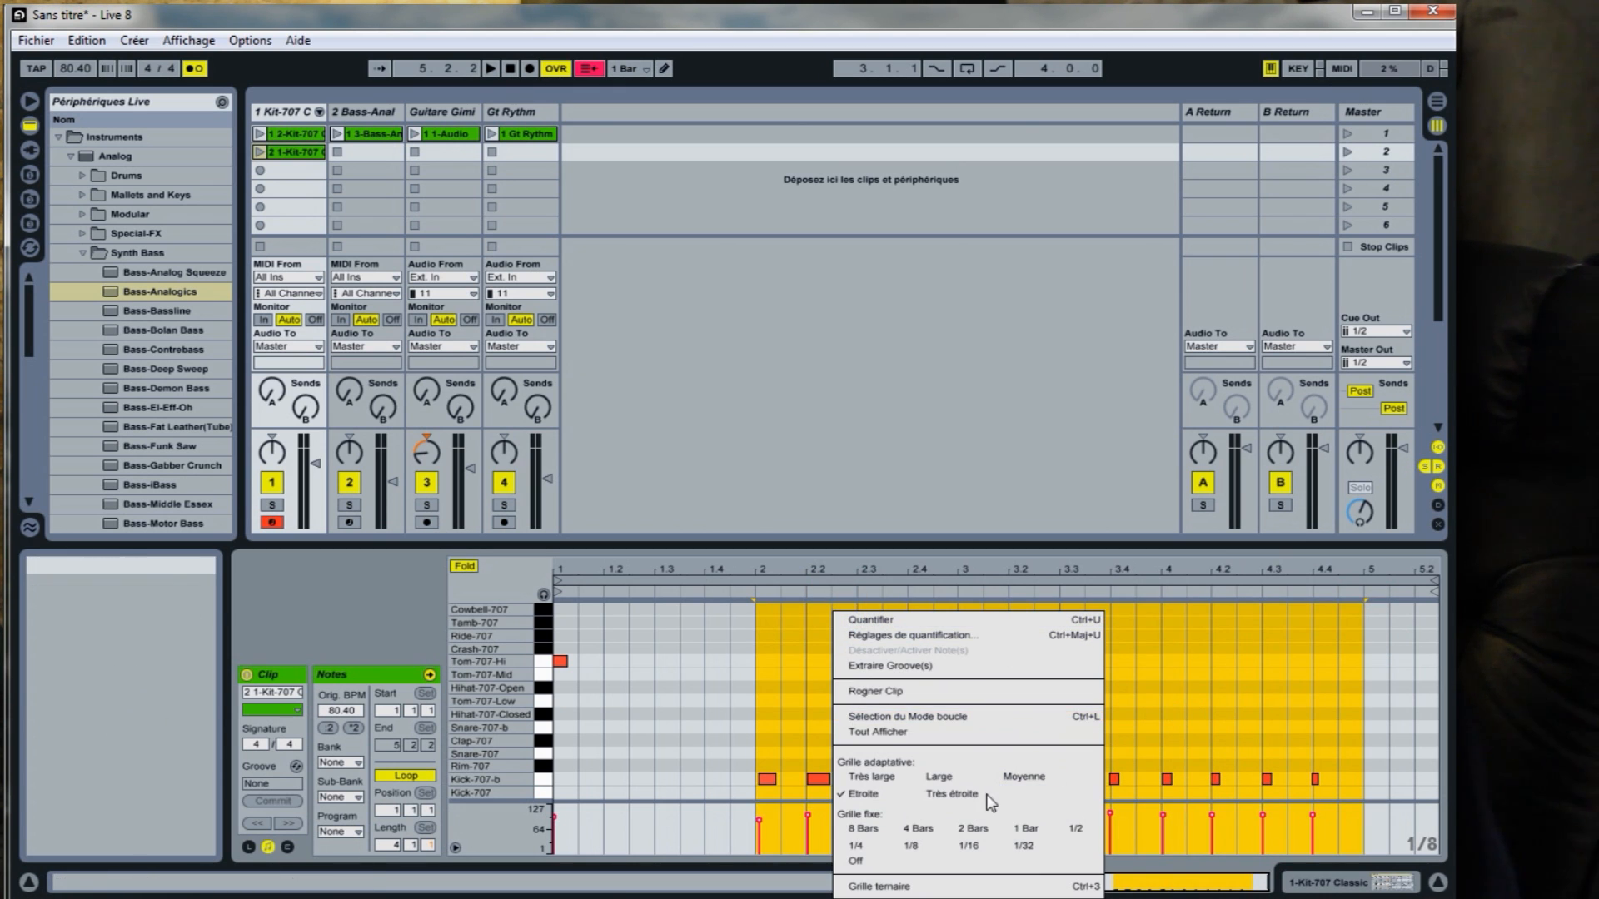
left_click(899, 717)
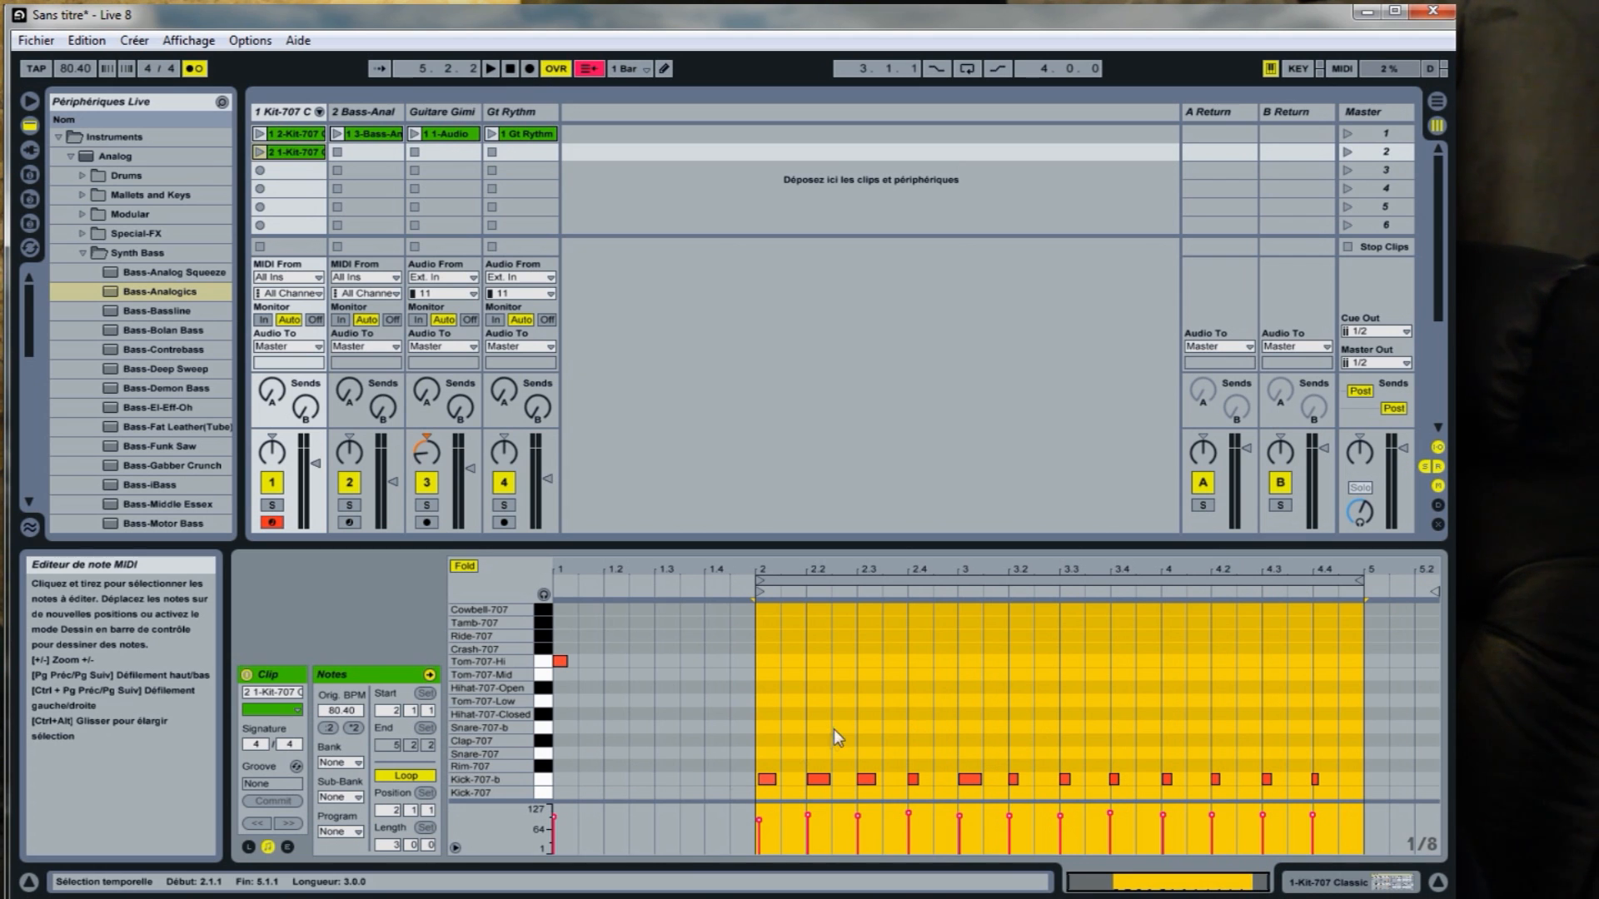
Quantize all the kick notes within the new drum clip's loop.
right_click(771, 747)
left_click(764, 740)
left_click_drag(760, 723, 1326, 793)
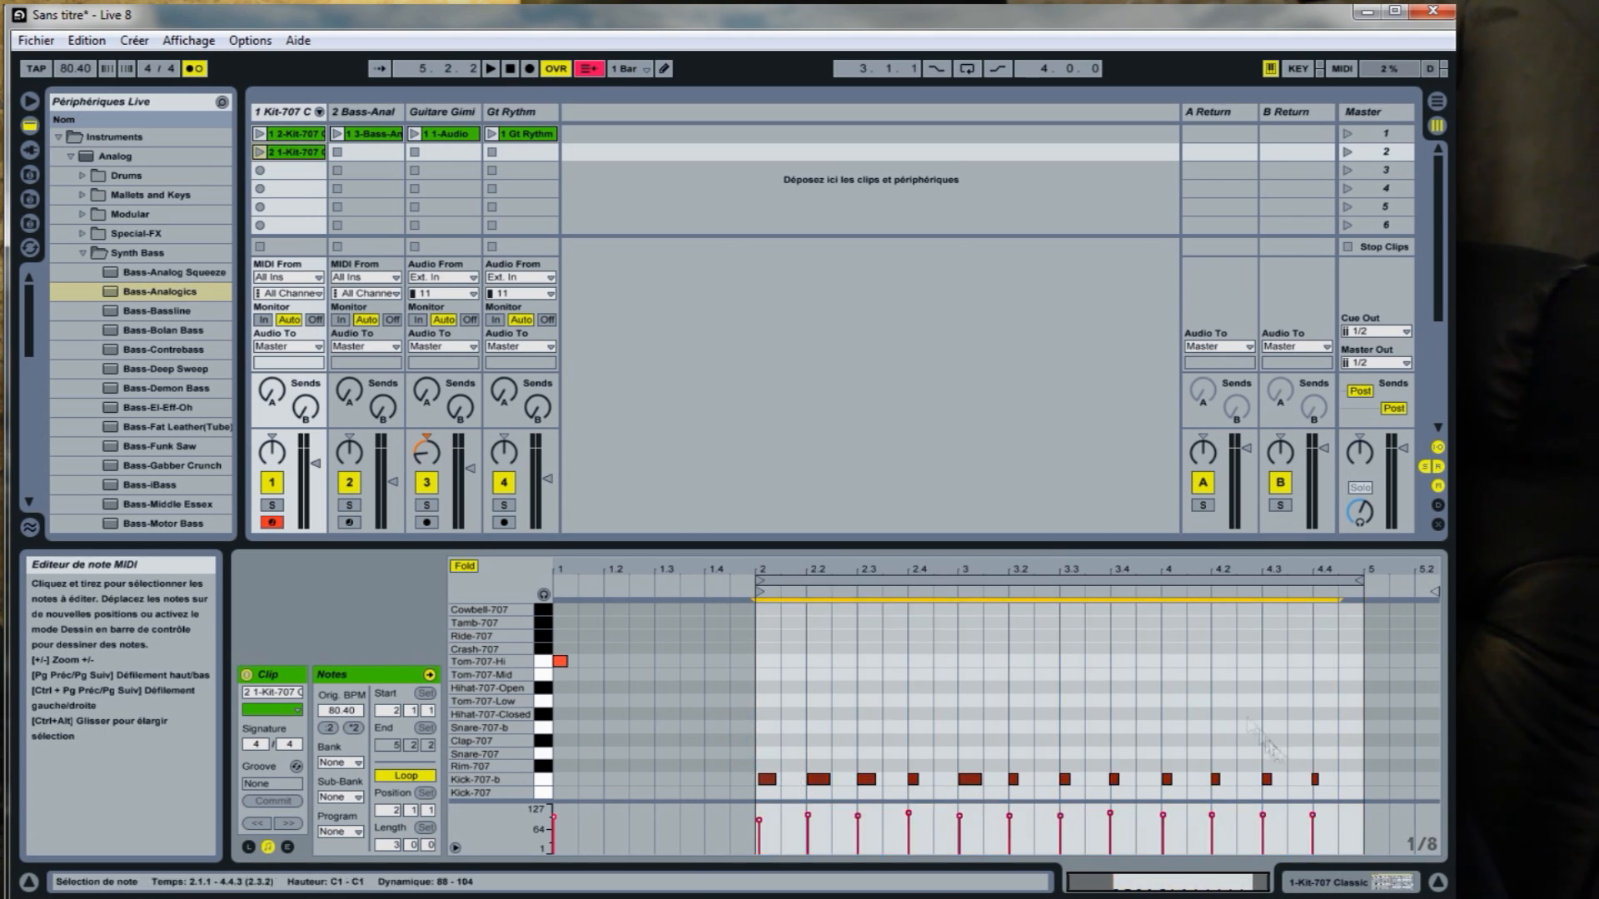
right_click(1249, 721)
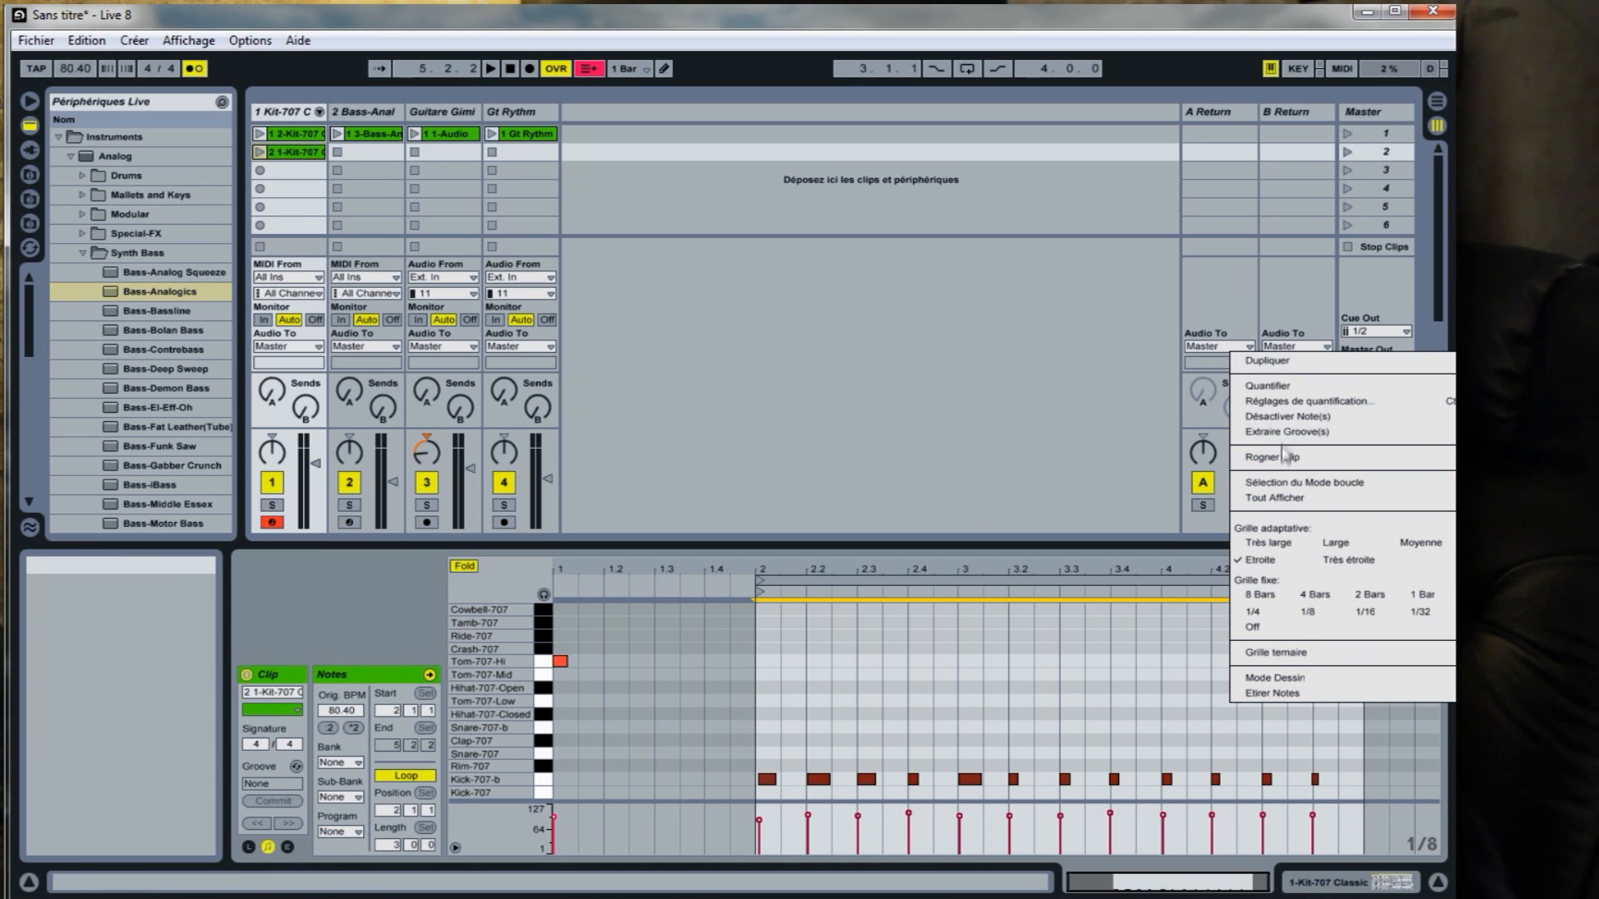
left_click(1295, 383)
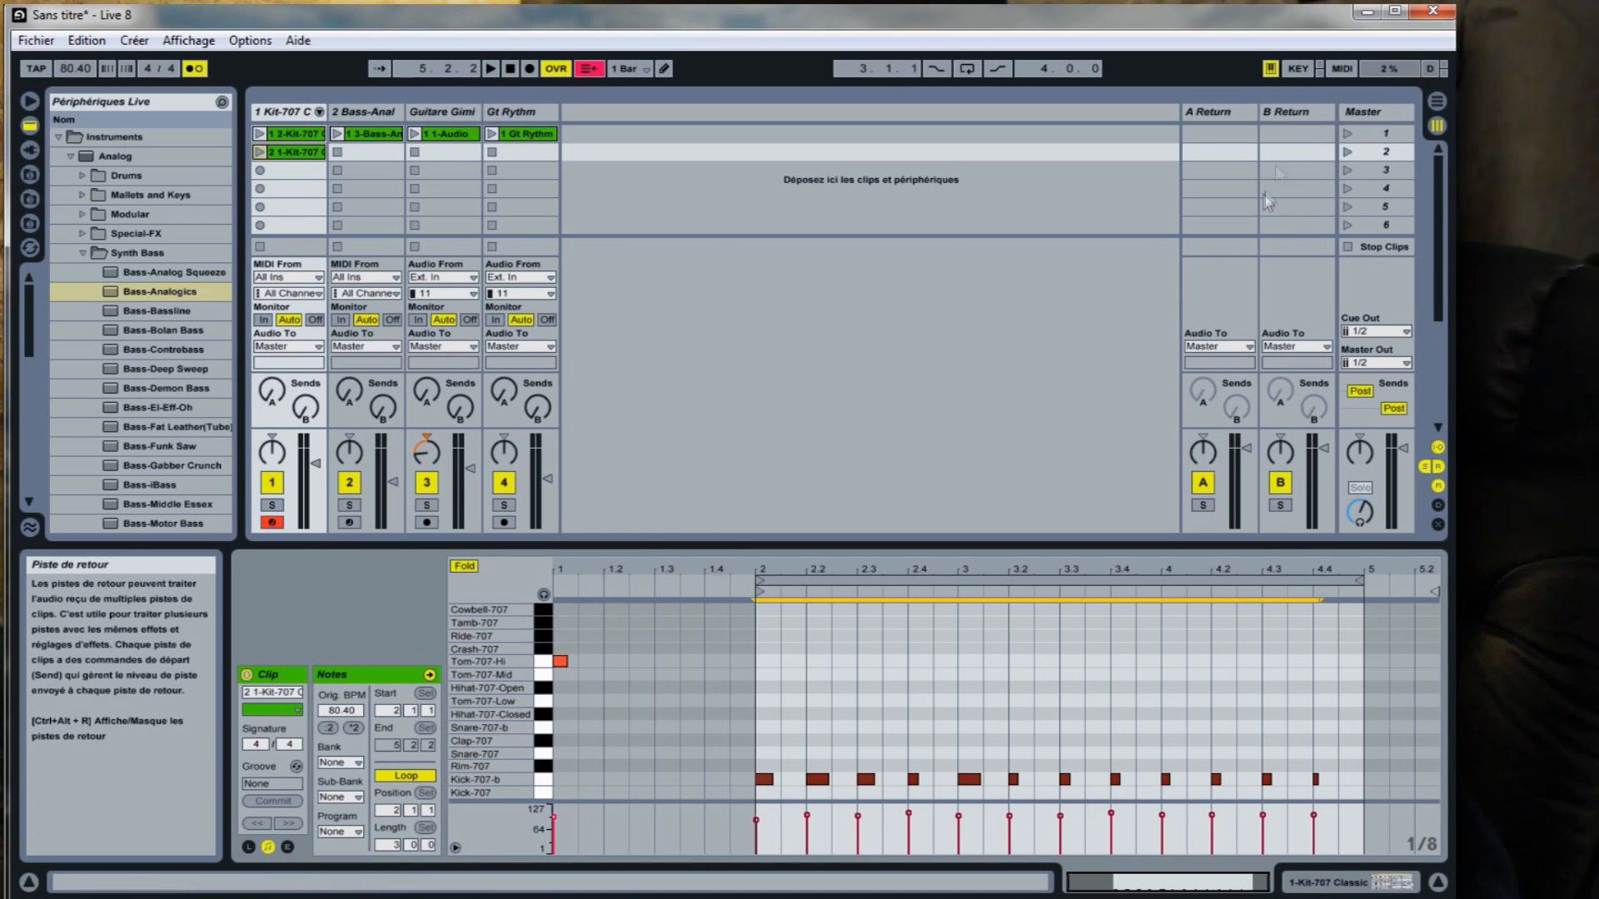
Play scene 2 to check the quantized kick pattern, and stop playback and all clips.
left_click(1346, 152)
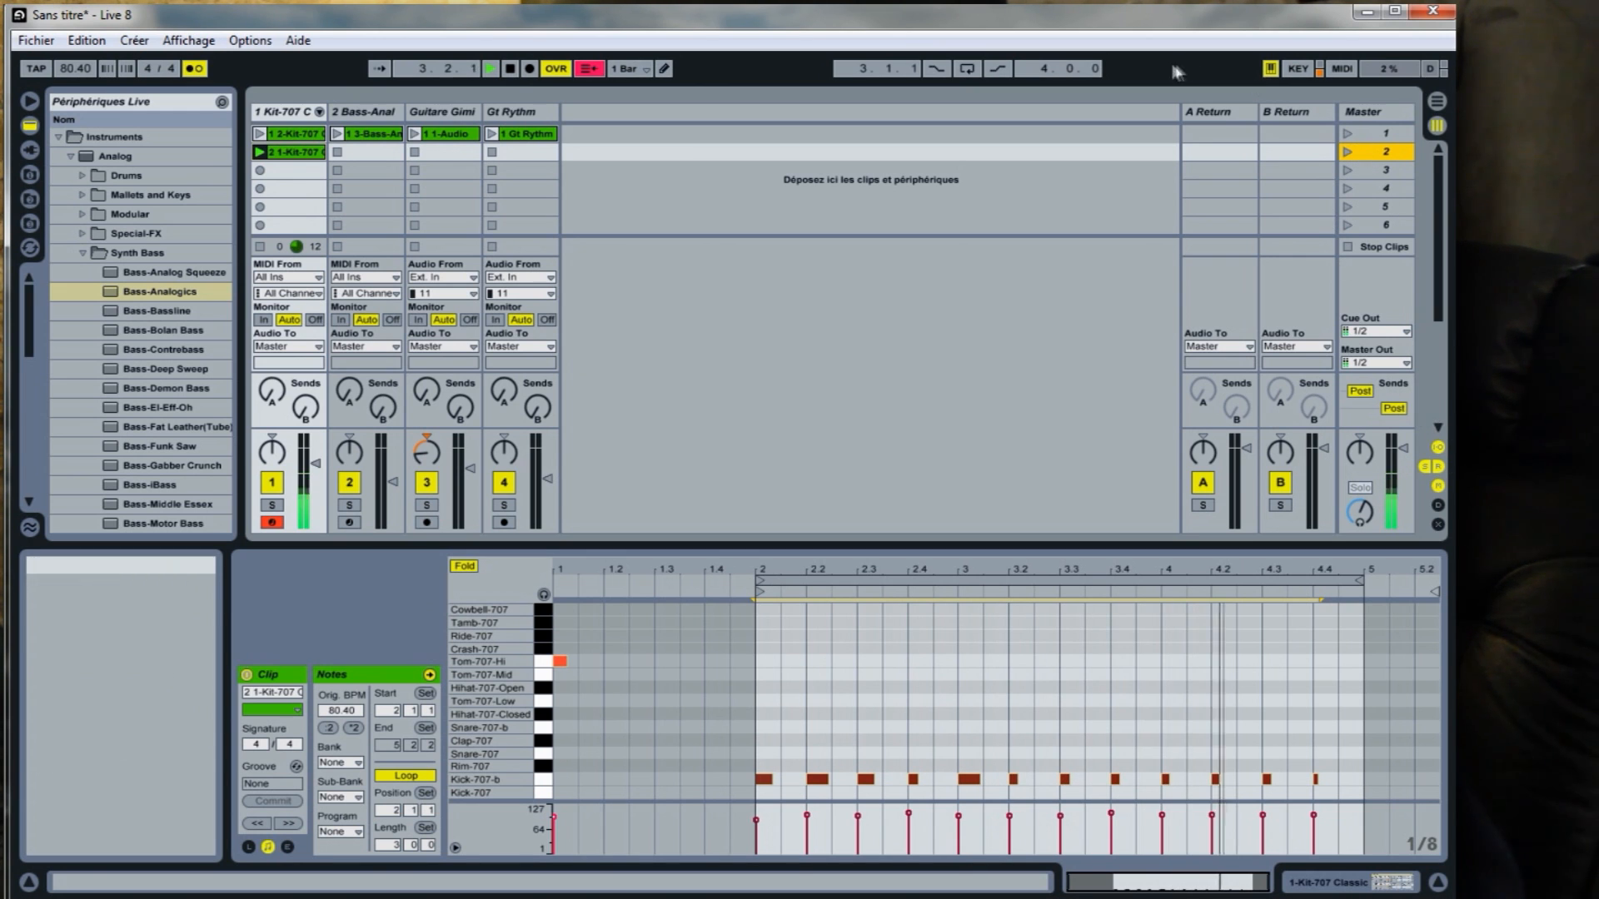
left_click(508, 70)
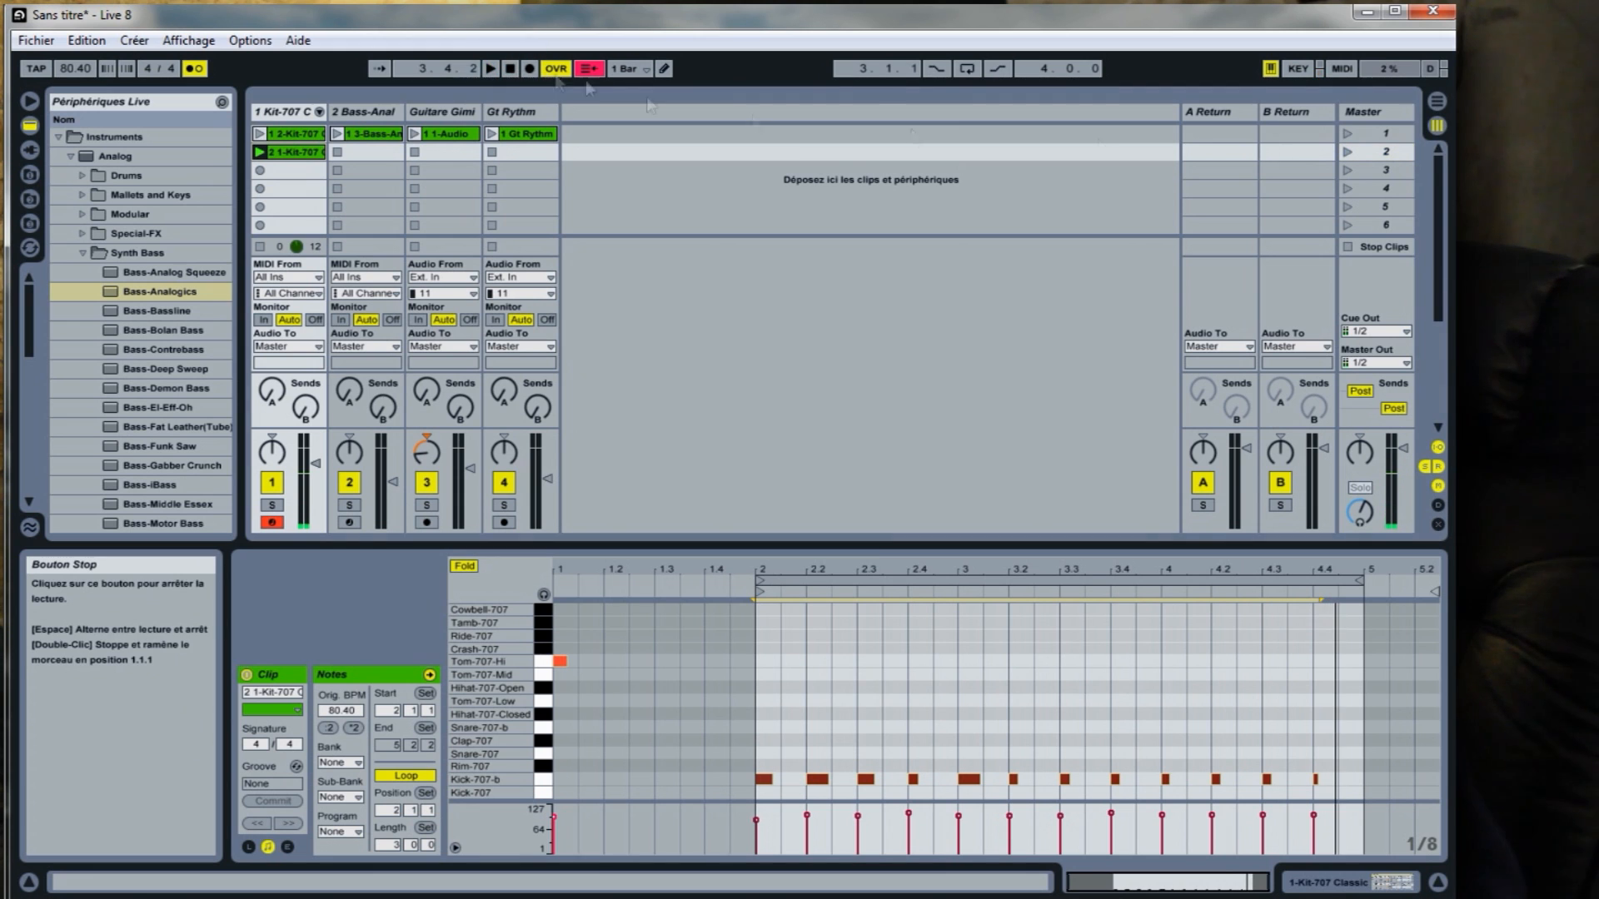
left_click(1345, 248)
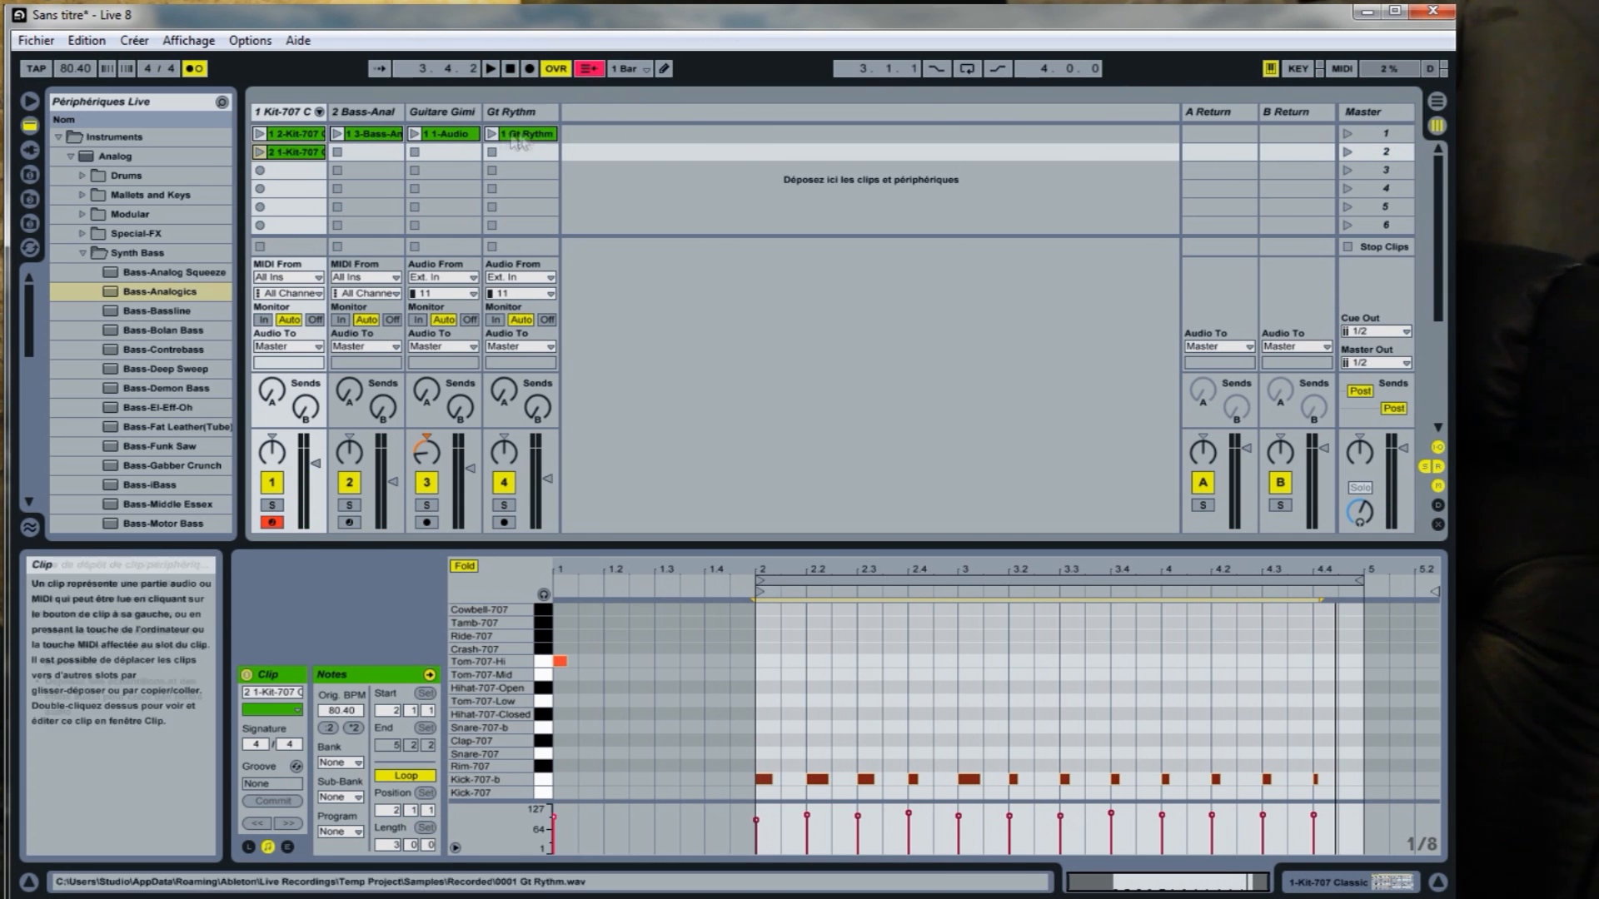
Copy the Guitare Gimik track's 1-Audio clip into its second slot and audition scene 2 briefly.
left_click(457, 140)
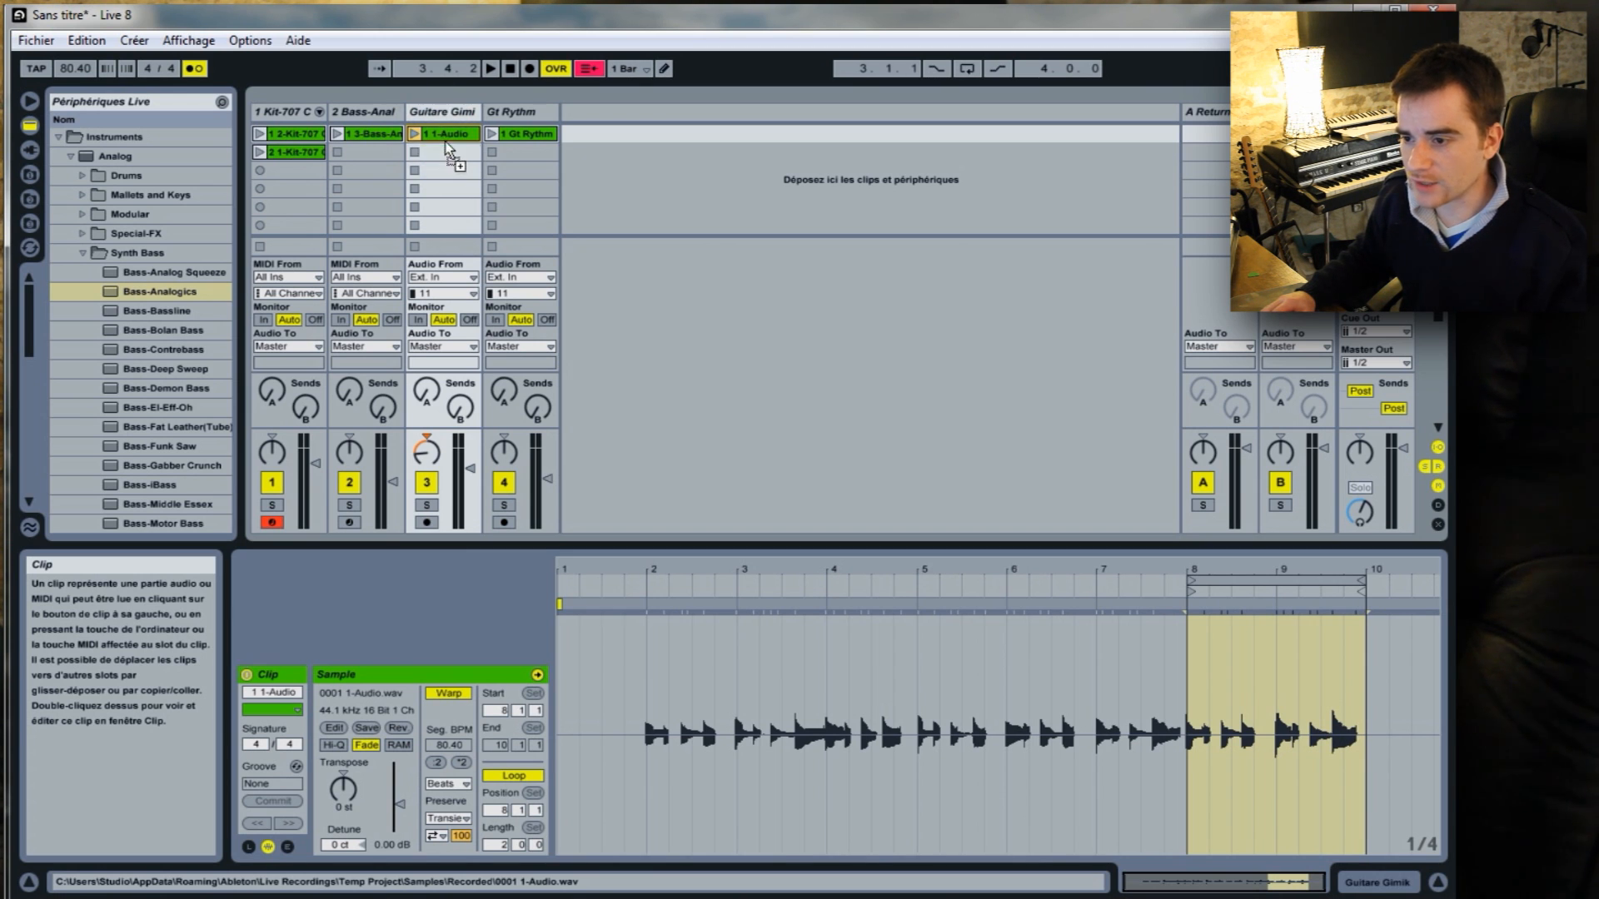
left_click_drag(456, 175, 444, 140)
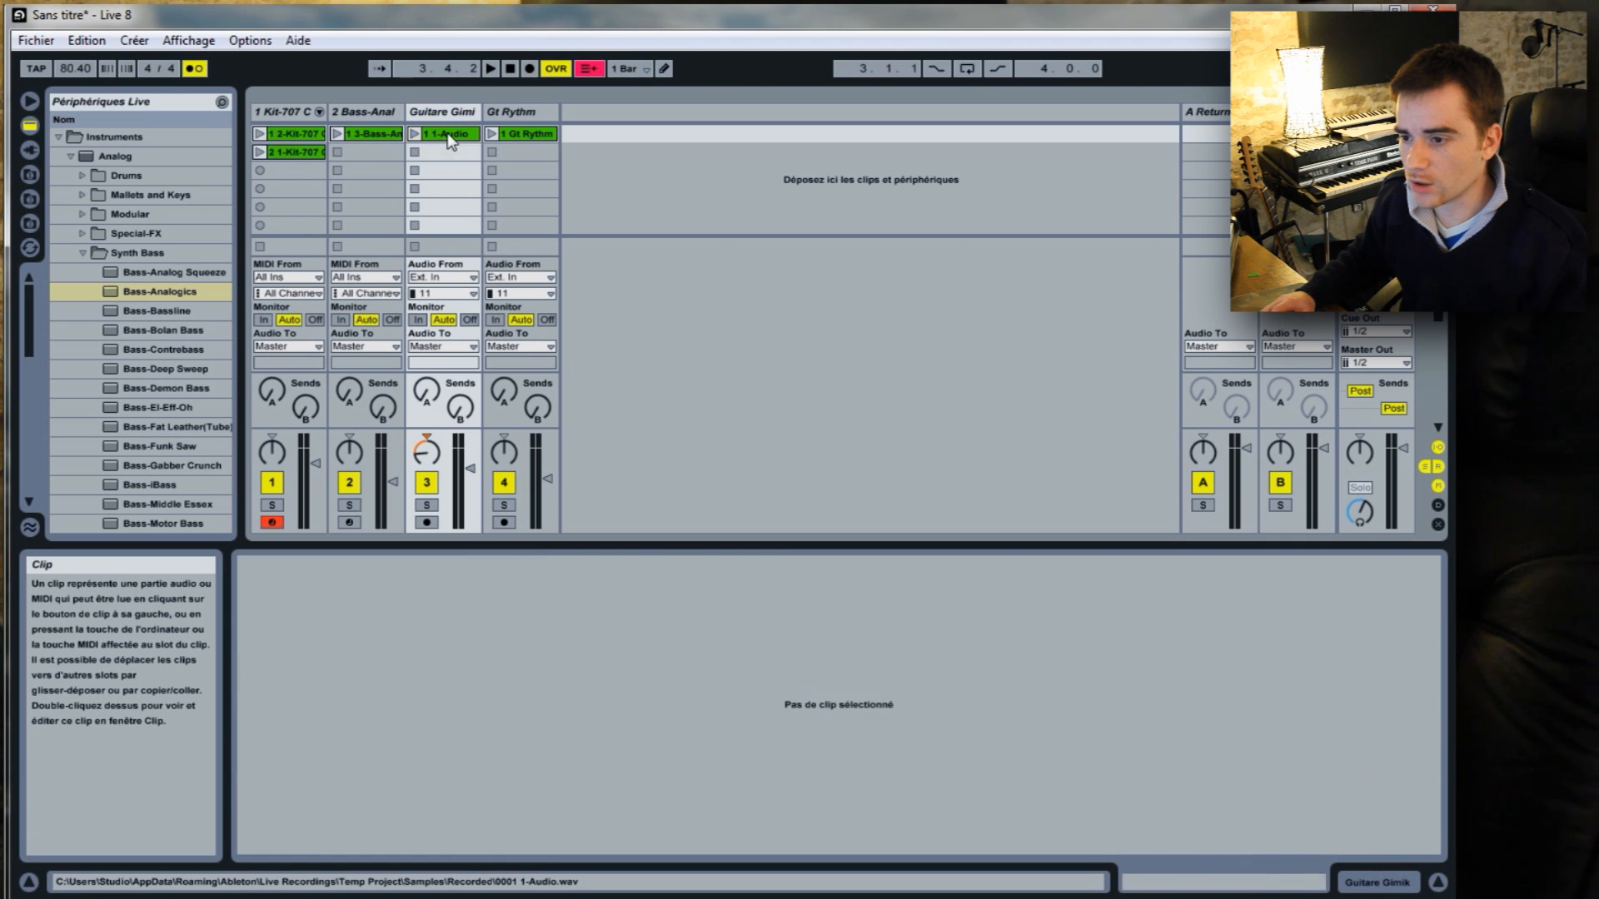
right_click(444, 140)
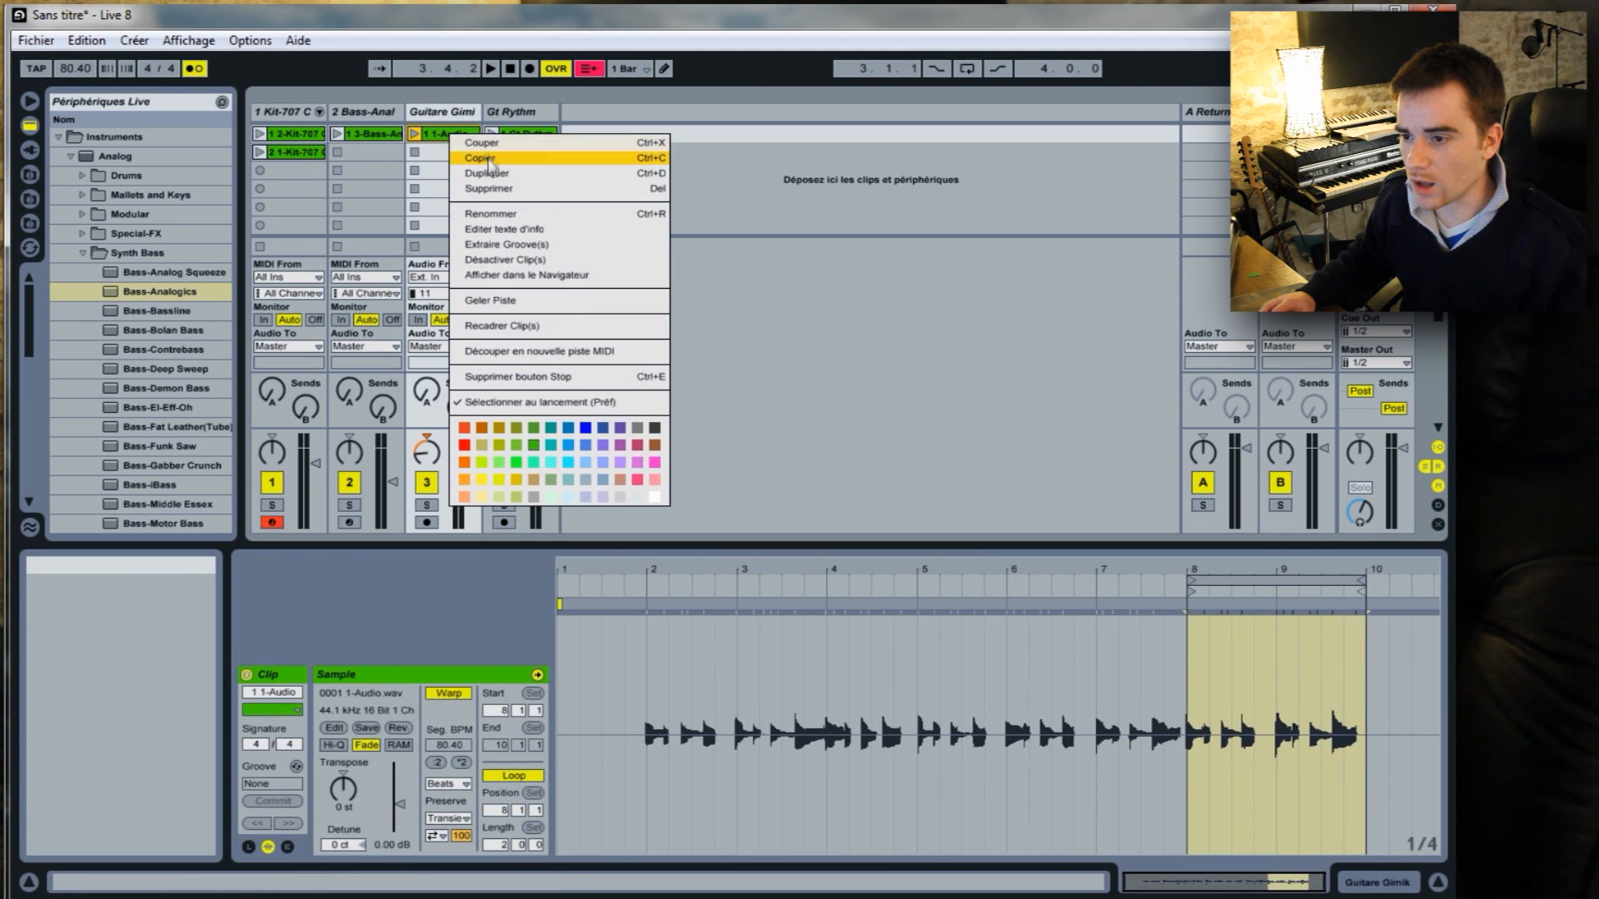
left_click(481, 158)
left_click(439, 152)
right_click(439, 153)
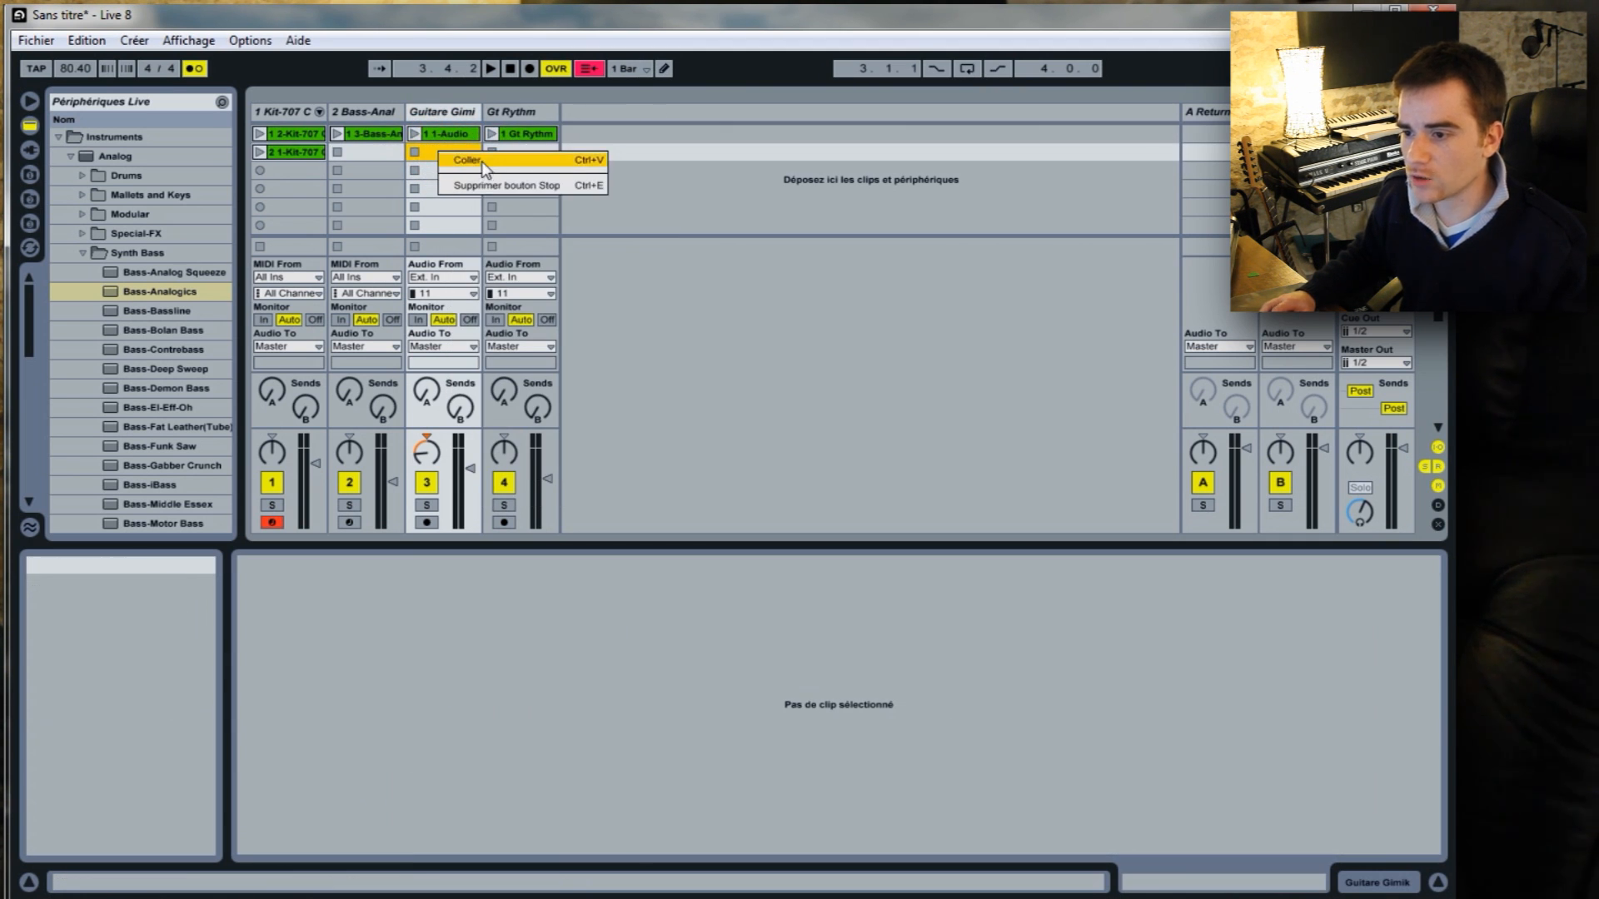
left_click(466, 159)
left_click(1347, 152)
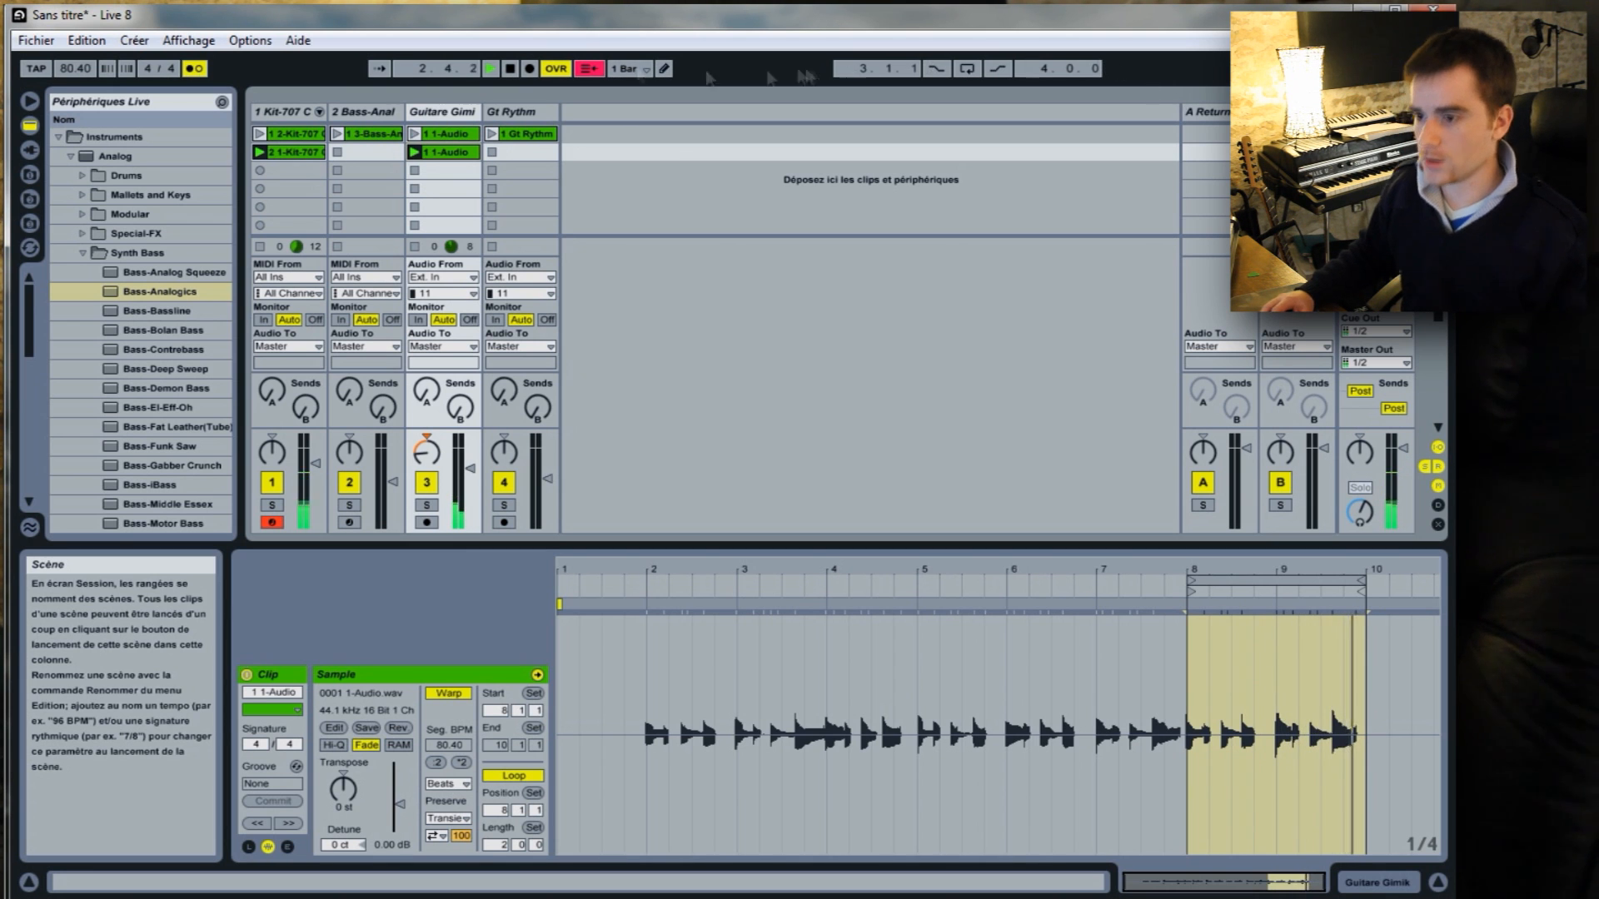
left_click(510, 69)
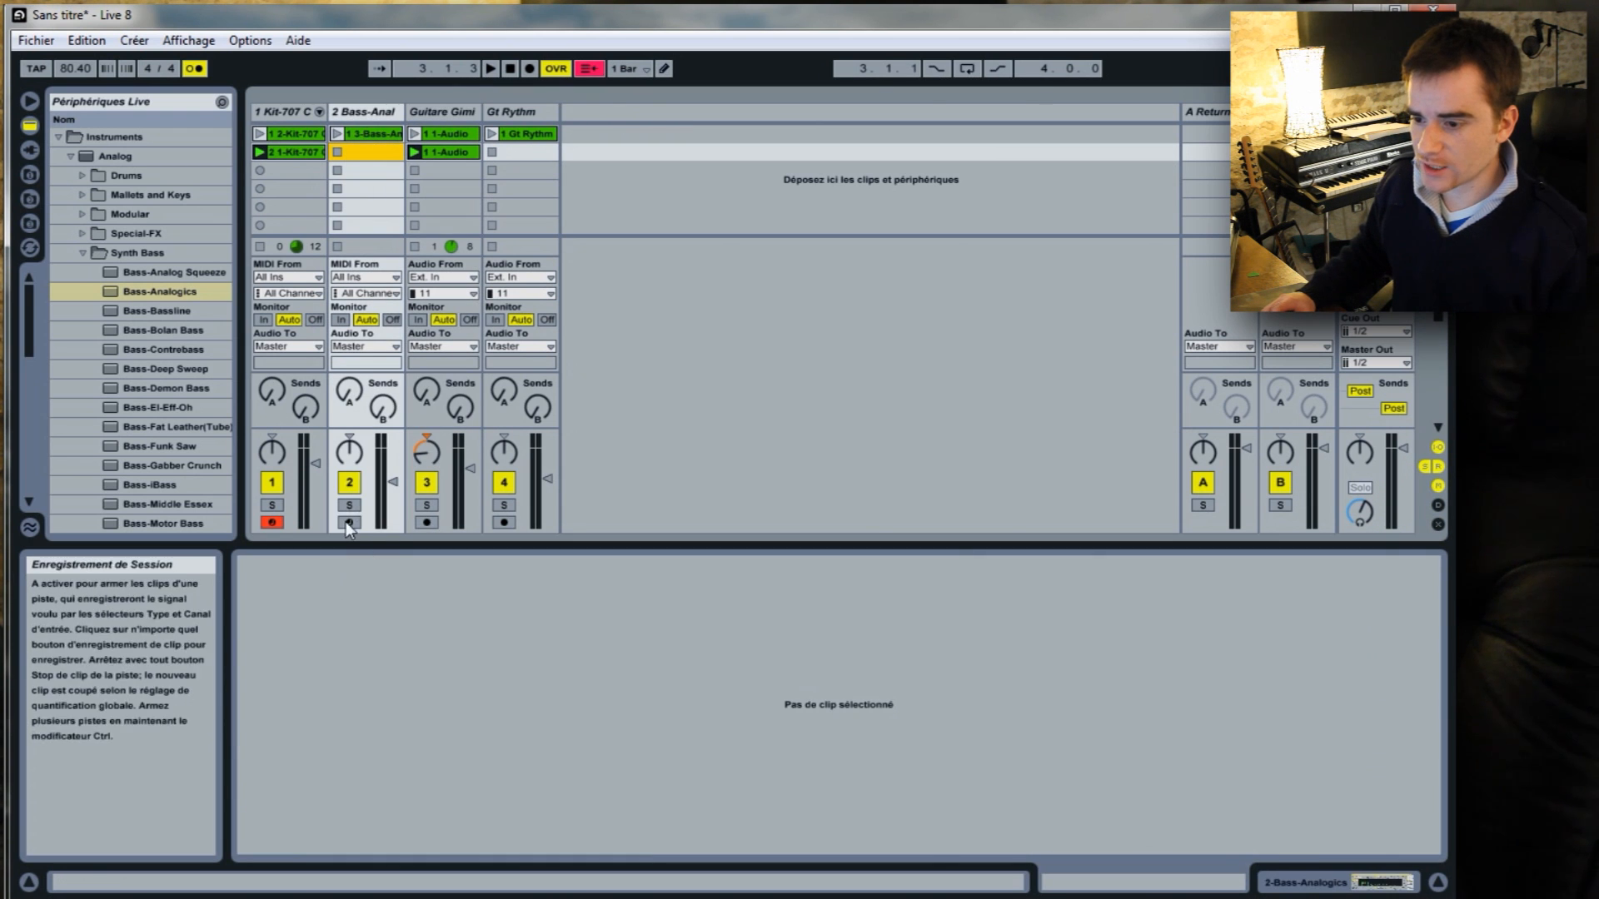
Arm the 2 Bass-Analogics track and record a new bass line into its second clip slot.
left_click(348, 523)
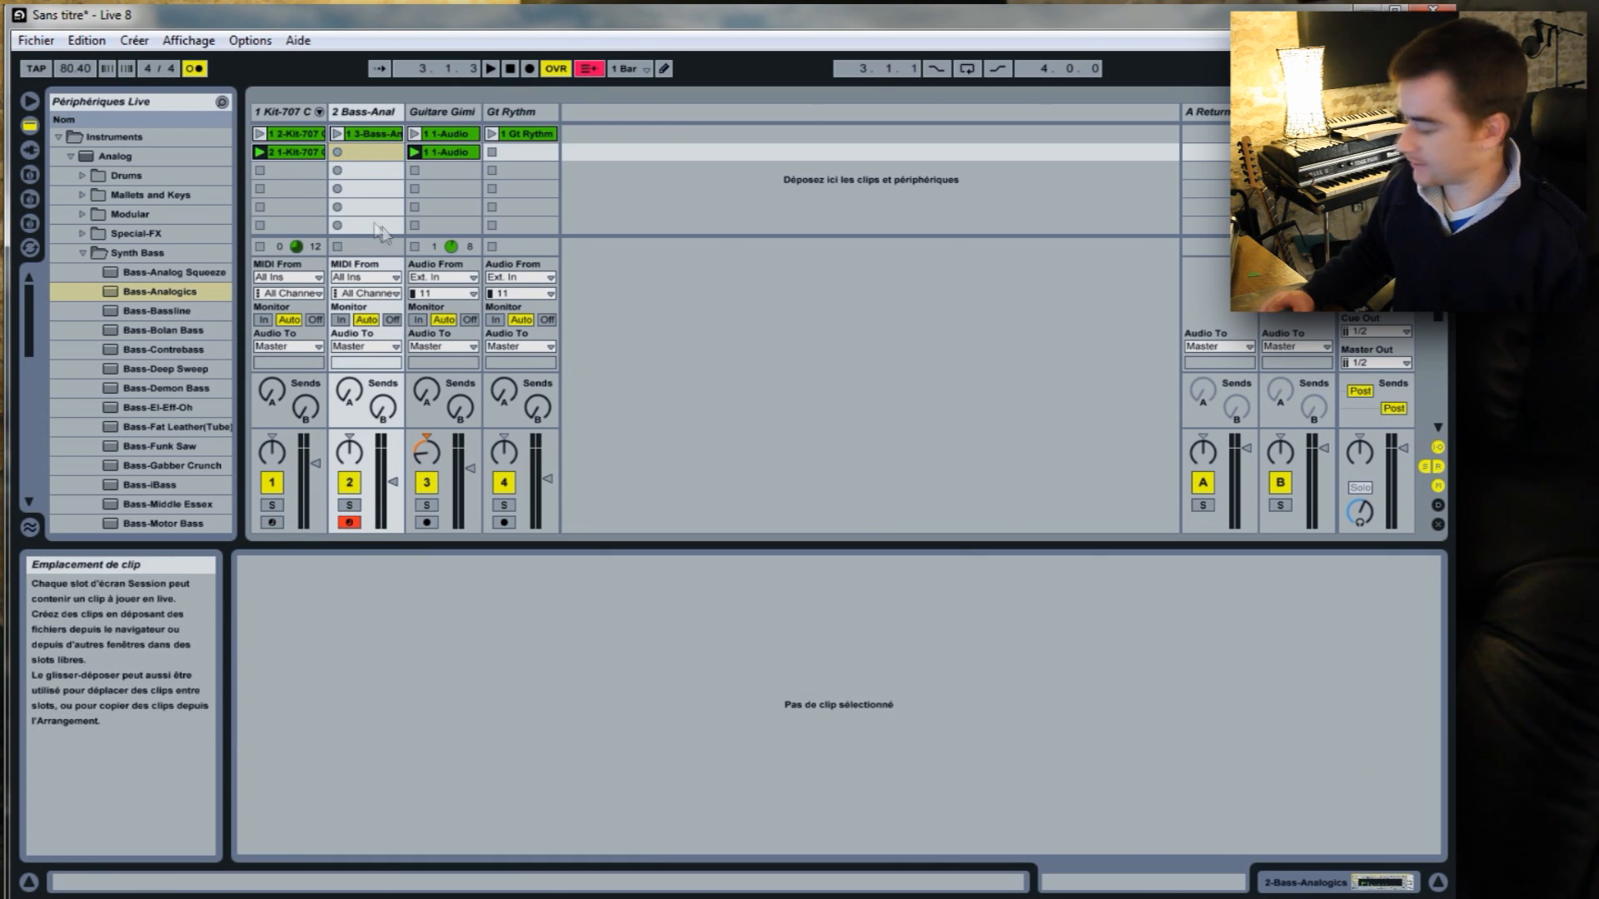
left_click(337, 150)
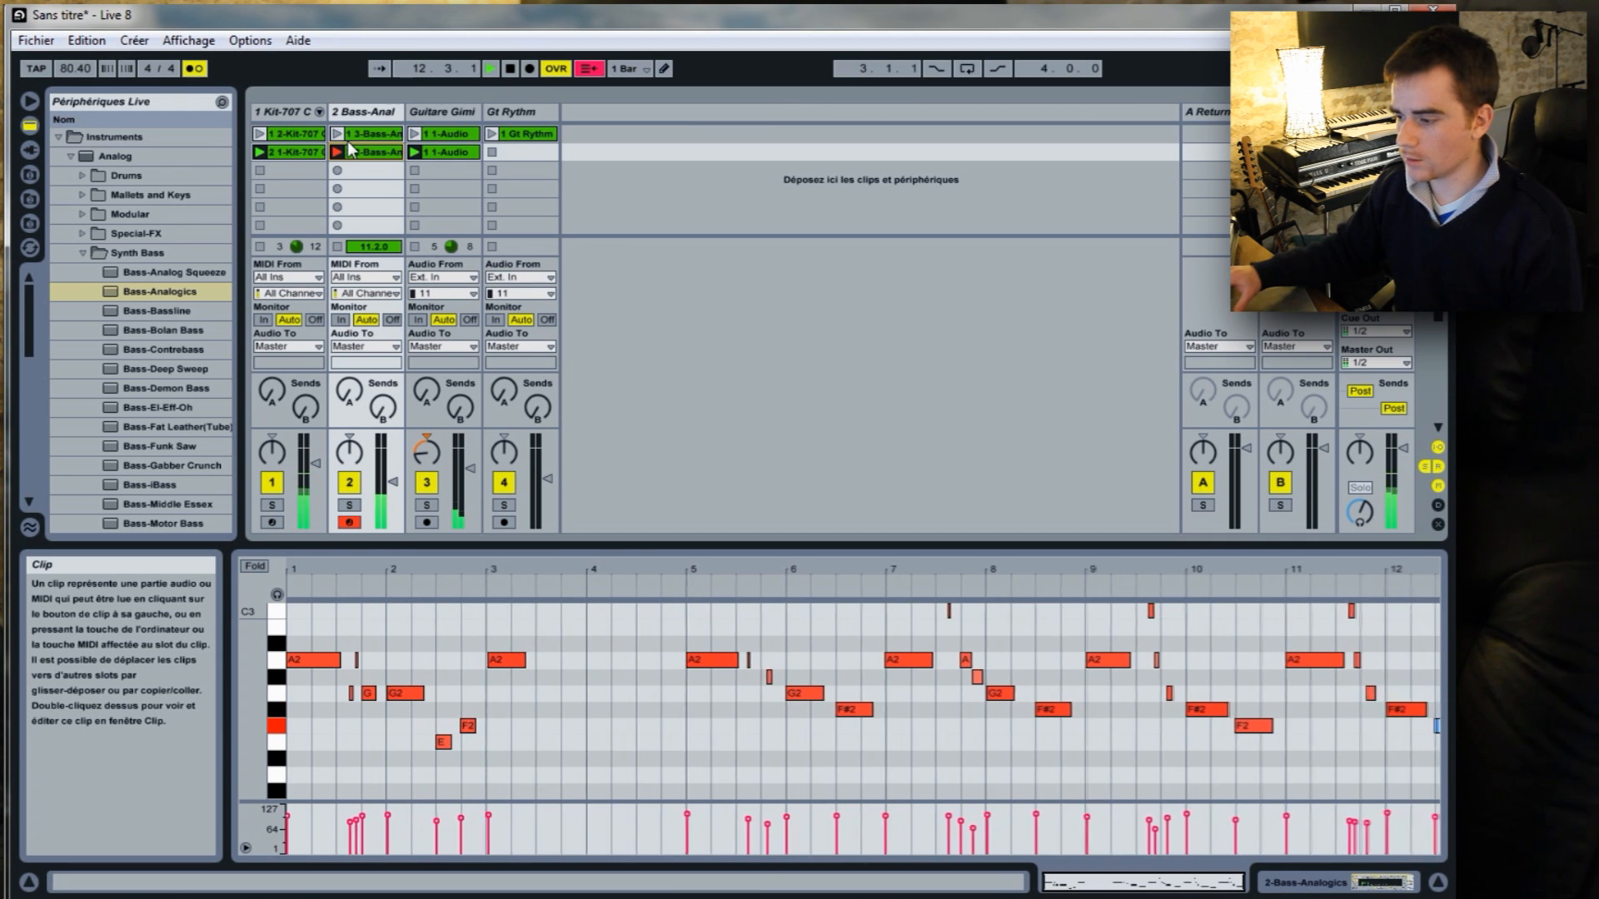
left_click(350, 151)
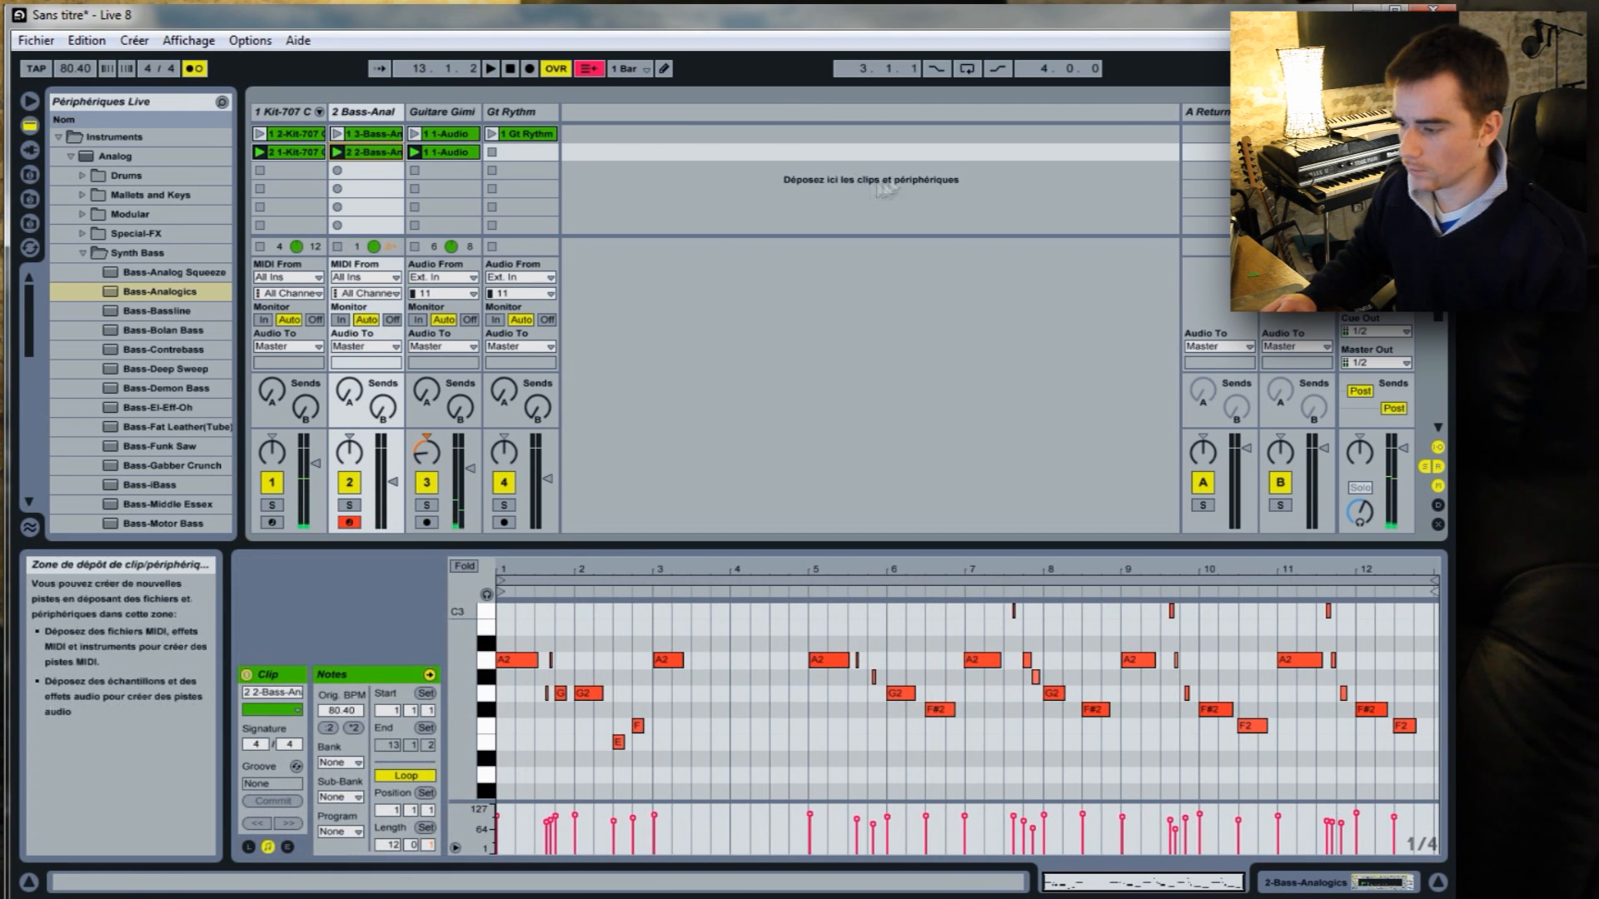
Loop the new bass clip over bars 9.1.1 to 11.1.1.
left_click_drag(1140, 570, 863, 622)
left_click_drag(1390, 570, 1388, 577)
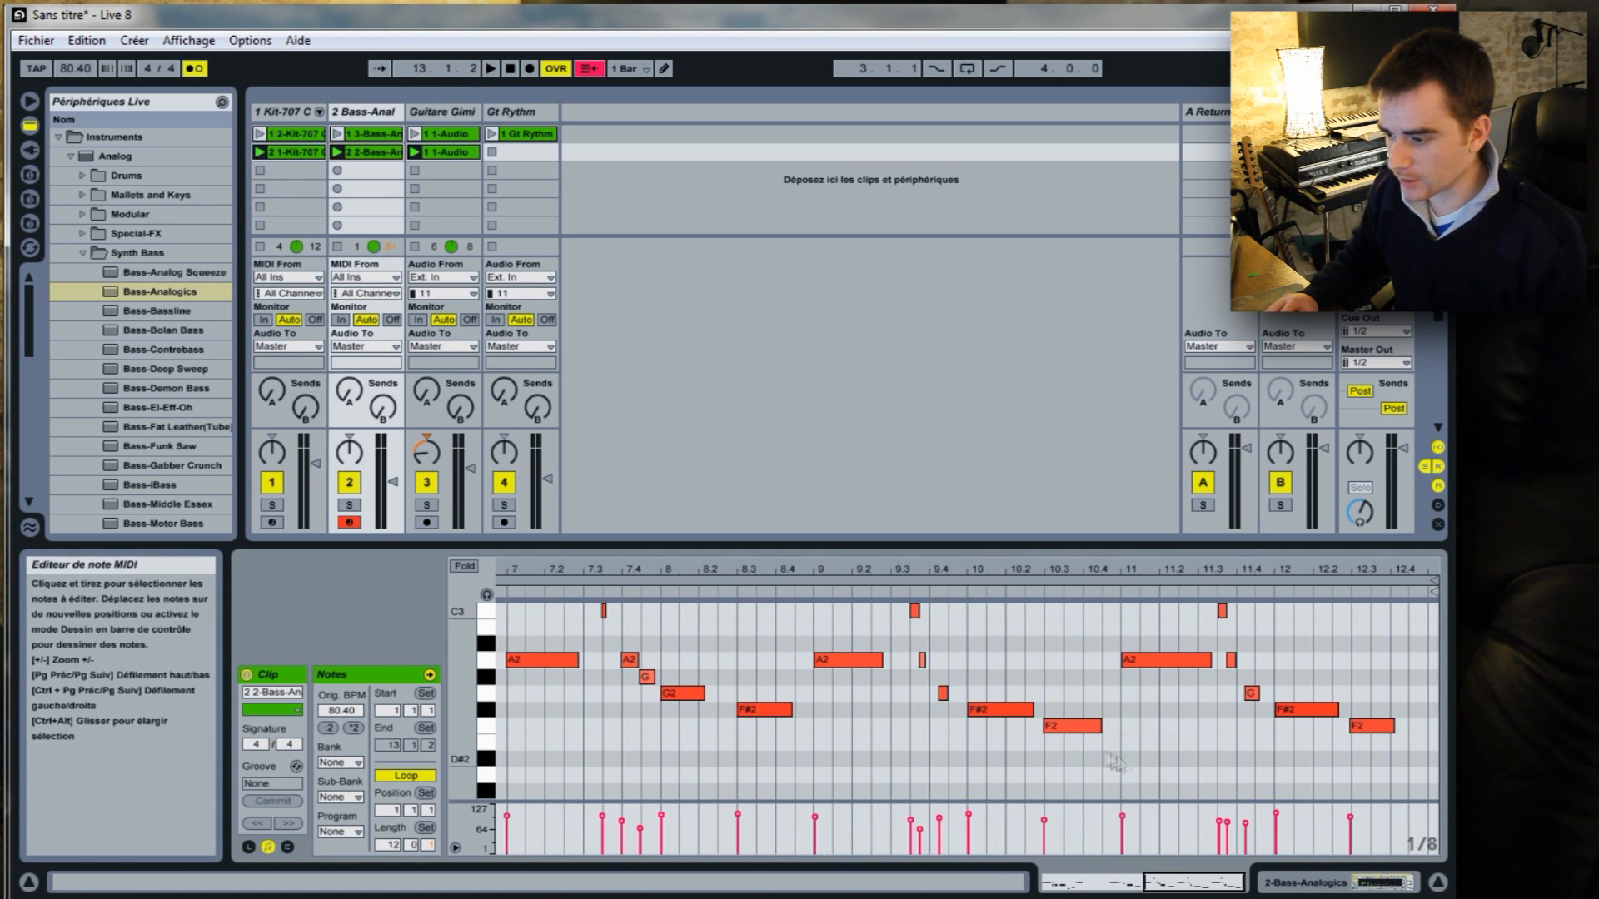
left_click_drag(1117, 746, 812, 746)
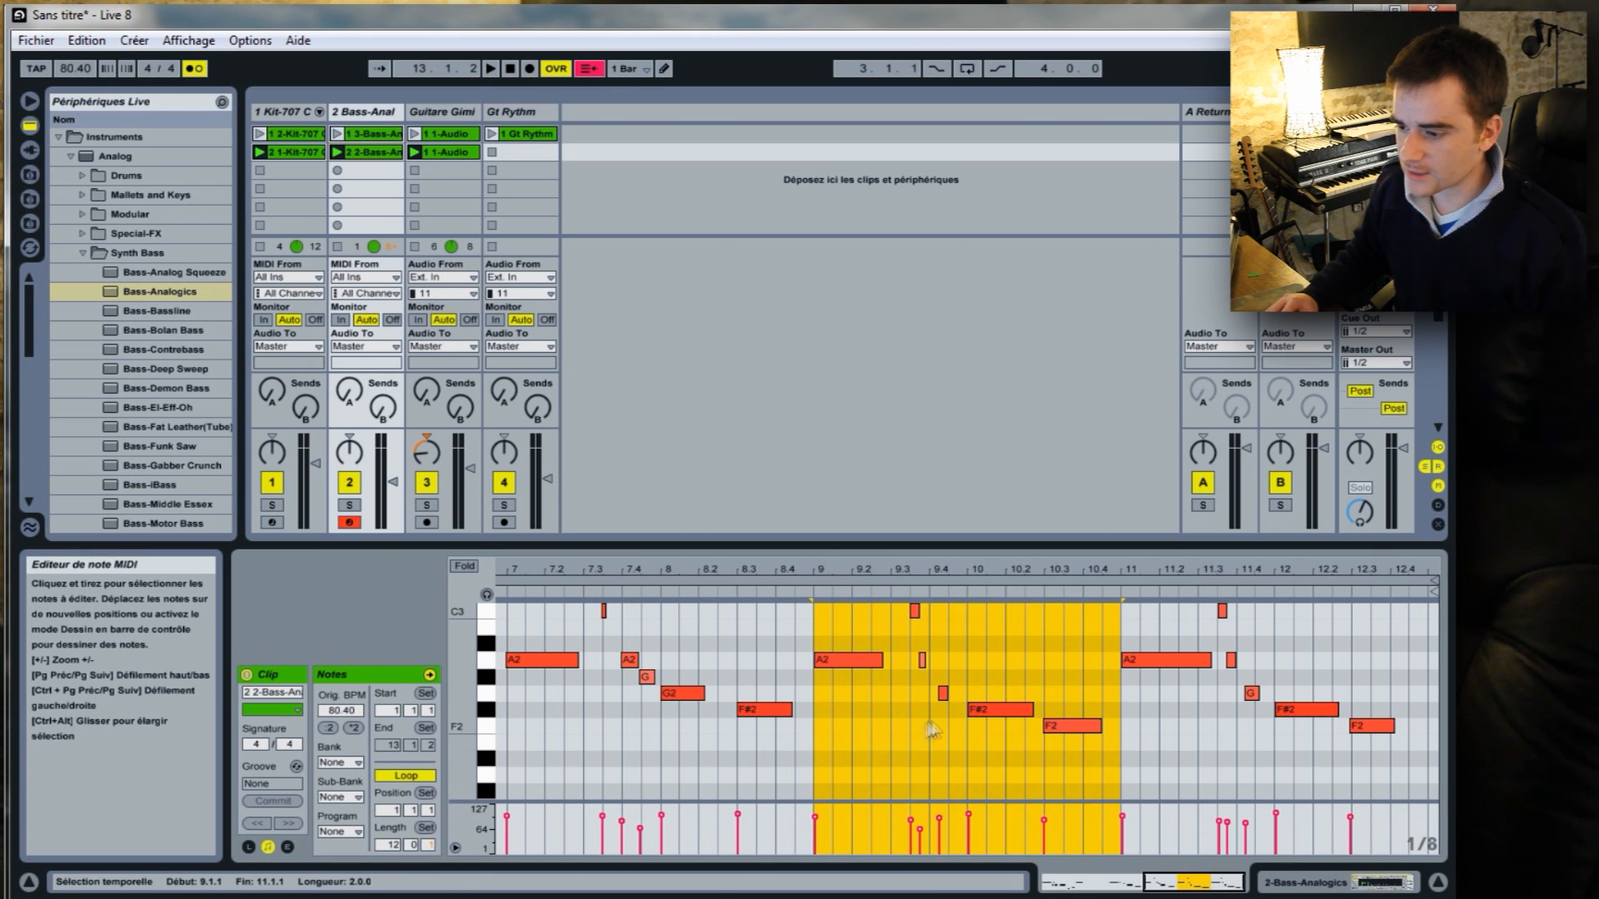
right_click(903, 736)
right_click(1094, 760)
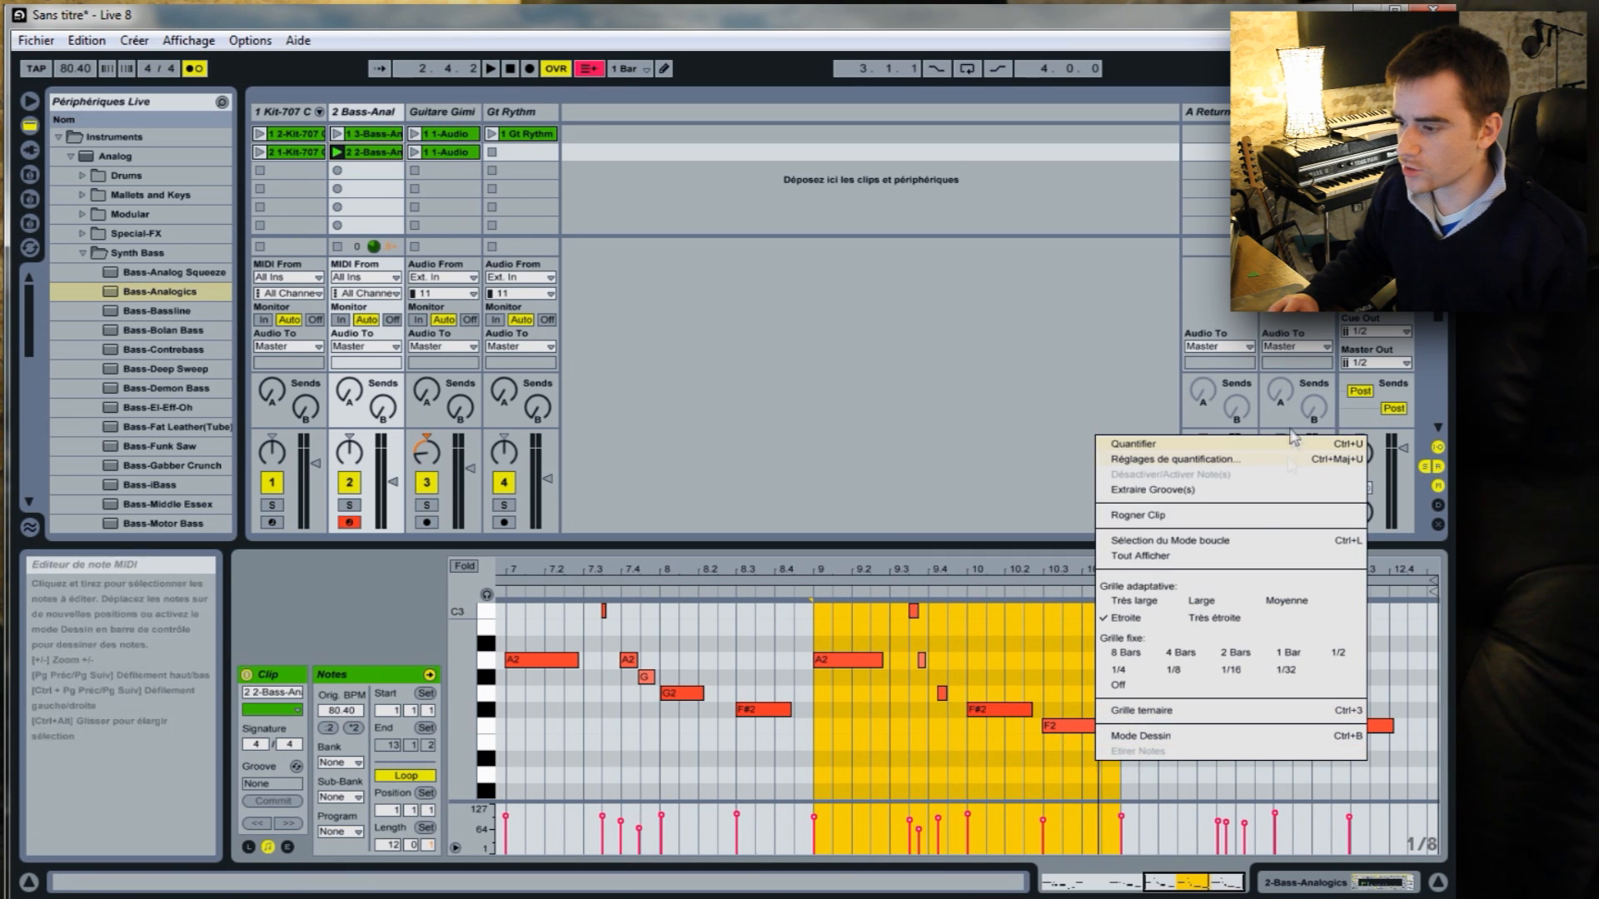
left_click(1228, 542)
Quantize the bass notes inside the new clip's loop and launch scene 2.
left_click_drag(1089, 767, 918, 598)
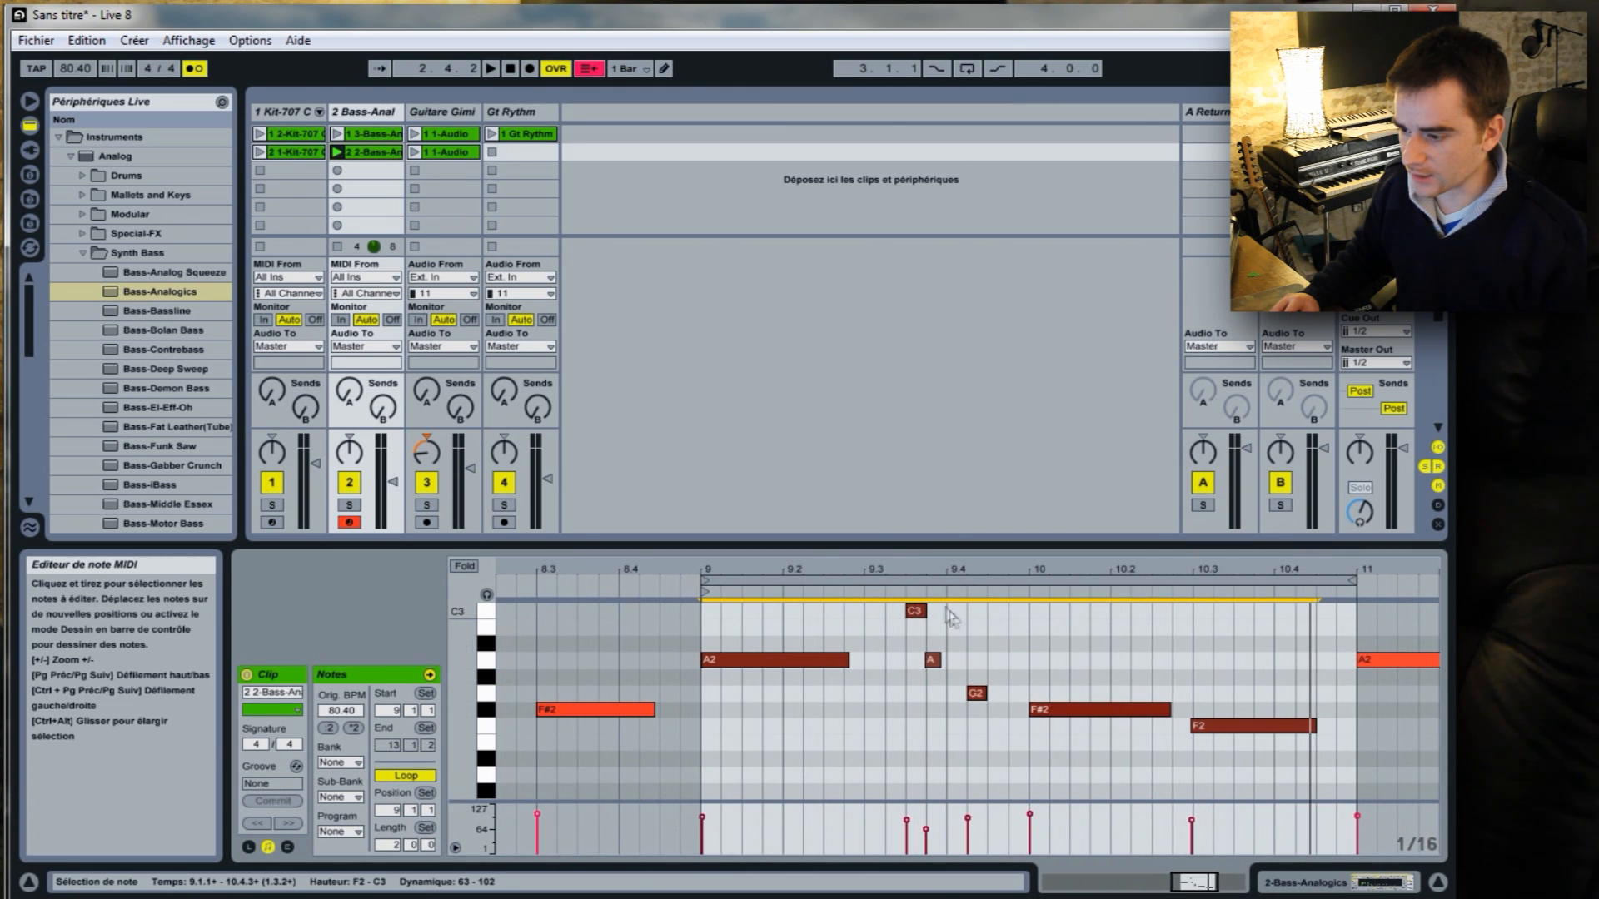
right_click(983, 645)
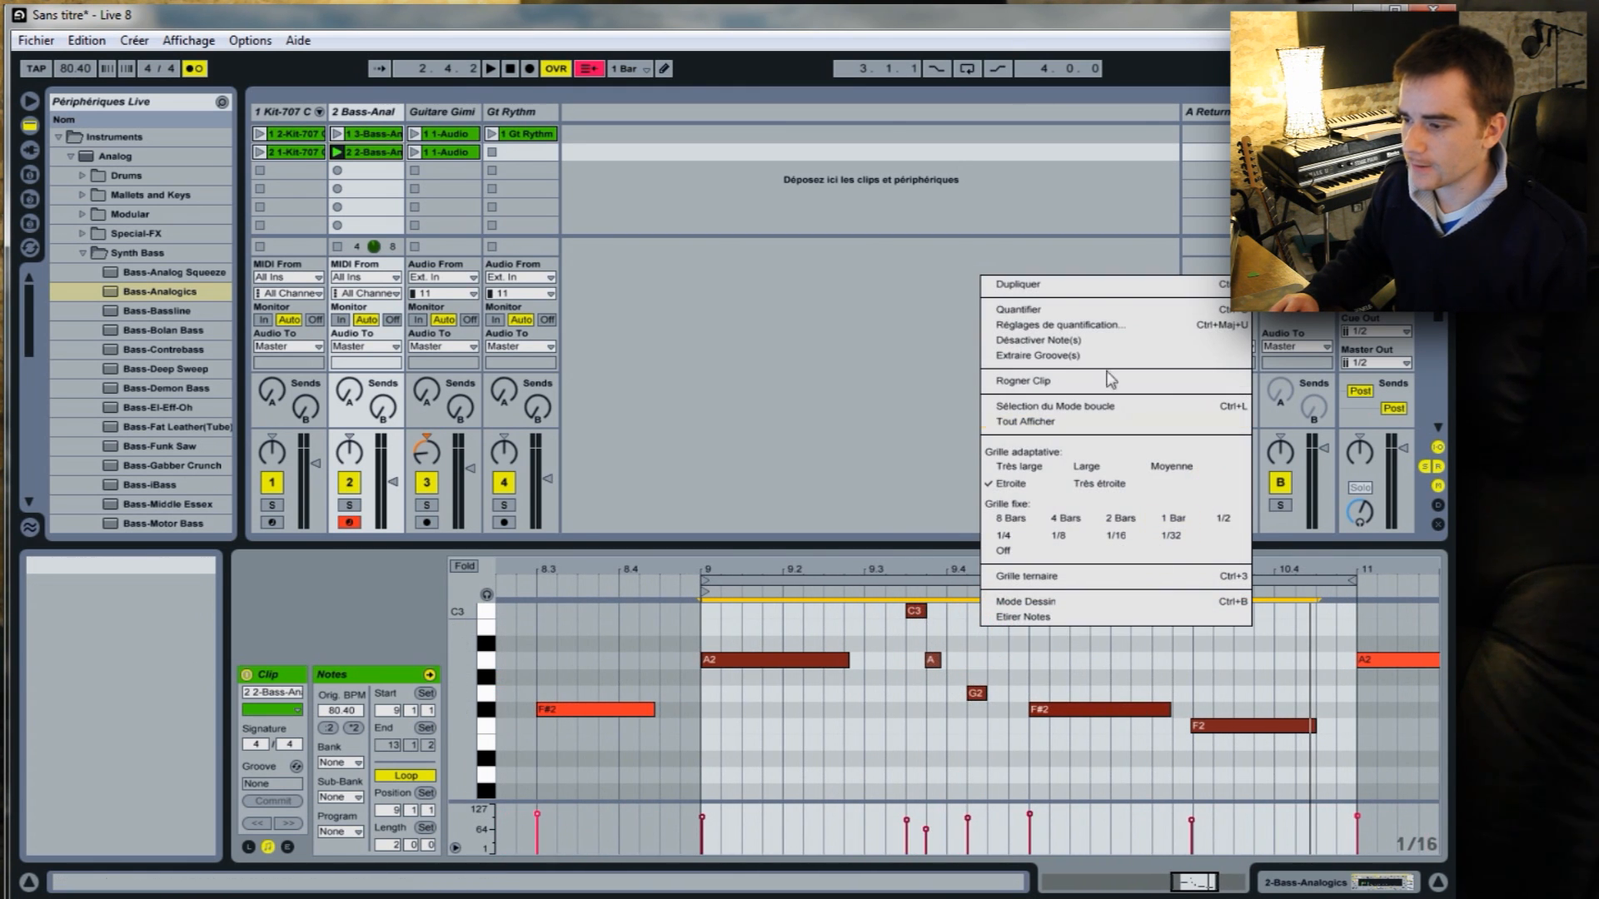
left_click(1090, 314)
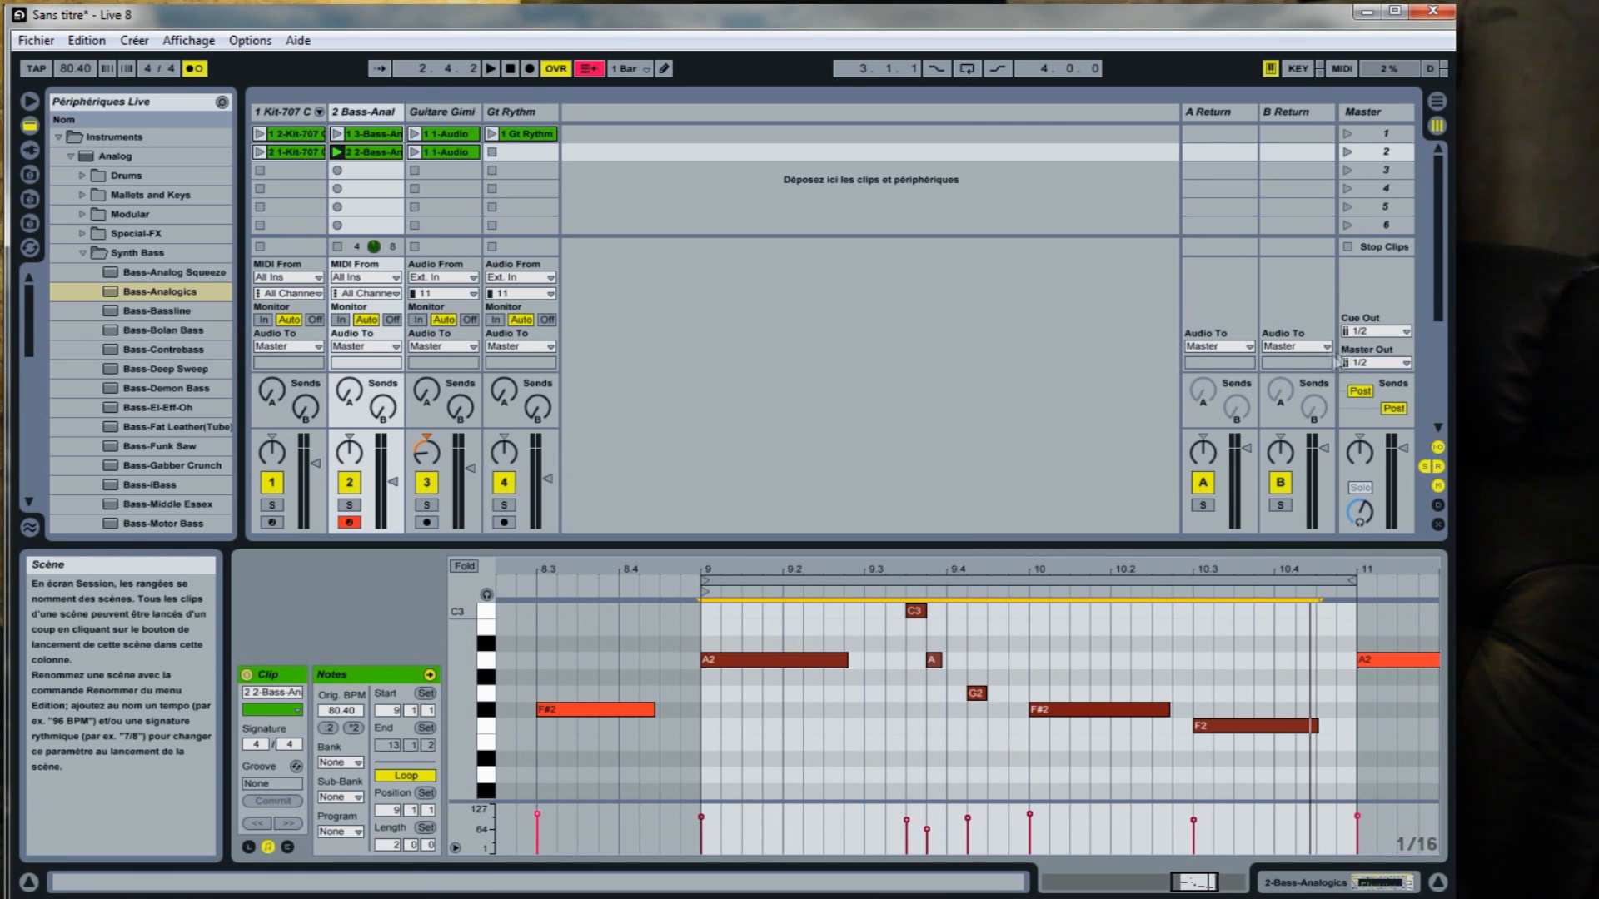
left_click(1347, 152)
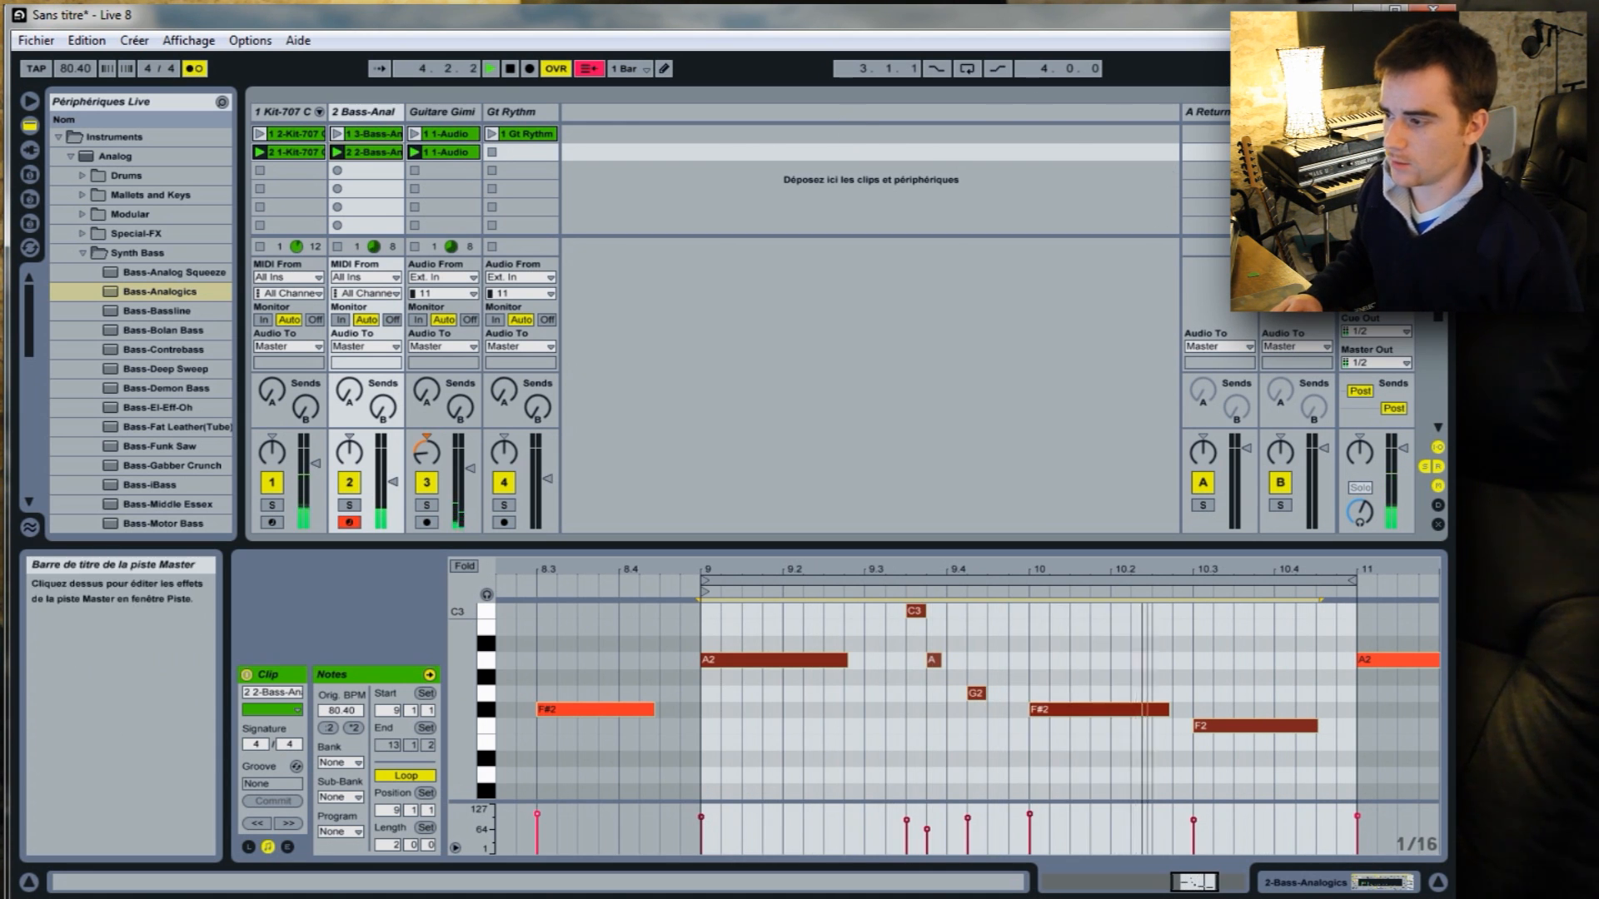
Arm the Gt Rythm track and record a new rhythm guitar part into its second clip slot.
left_click(511, 69)
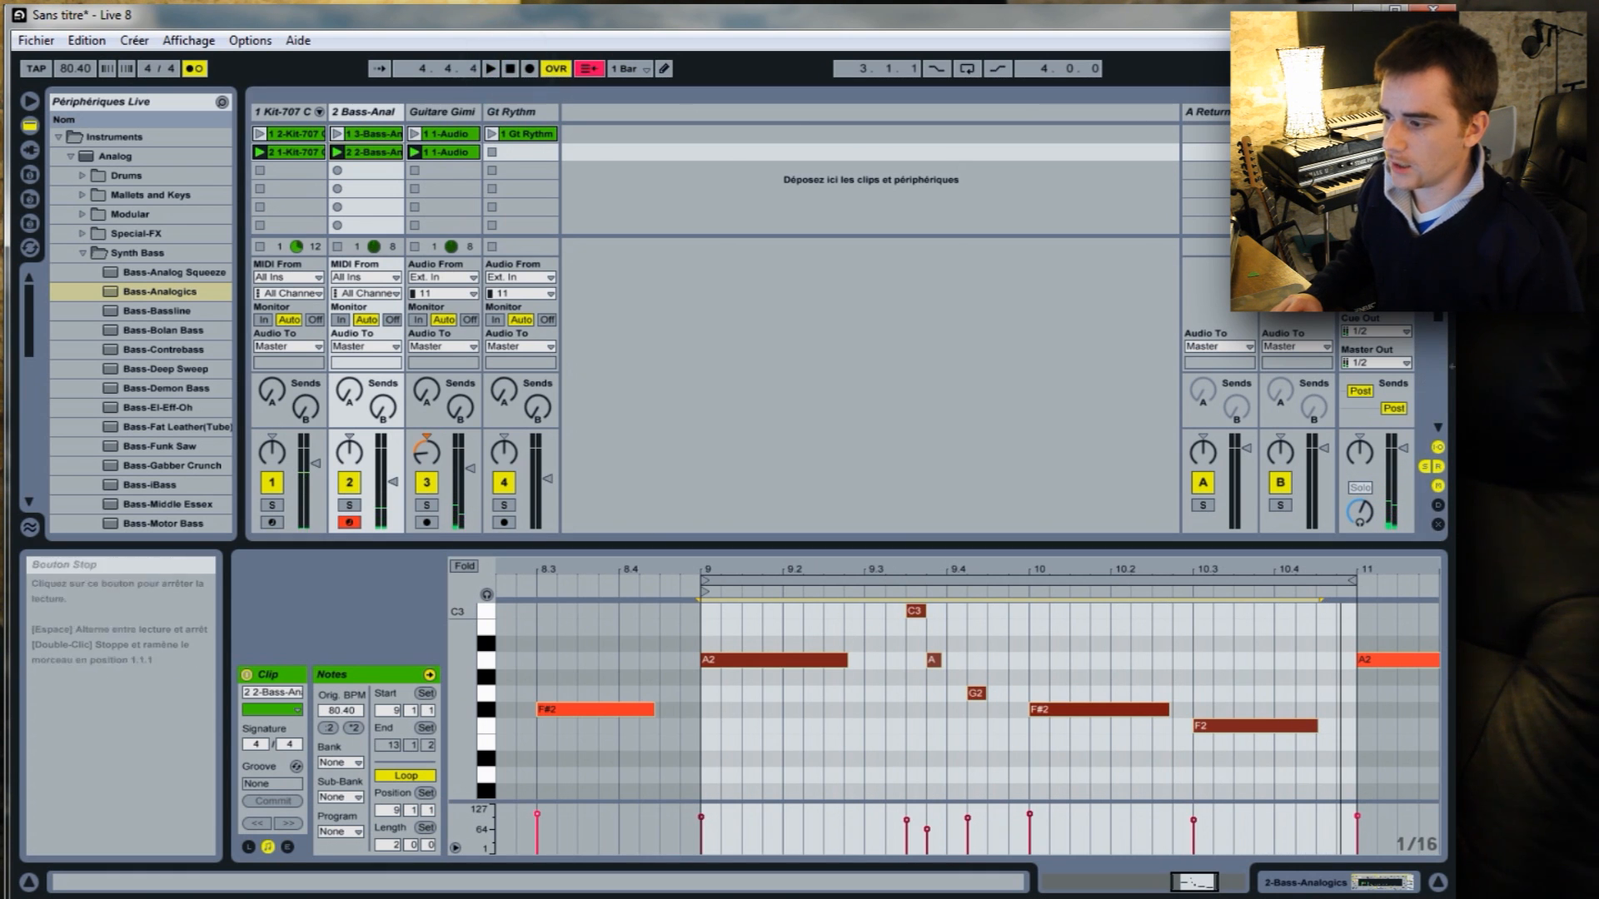
left_click(537, 153)
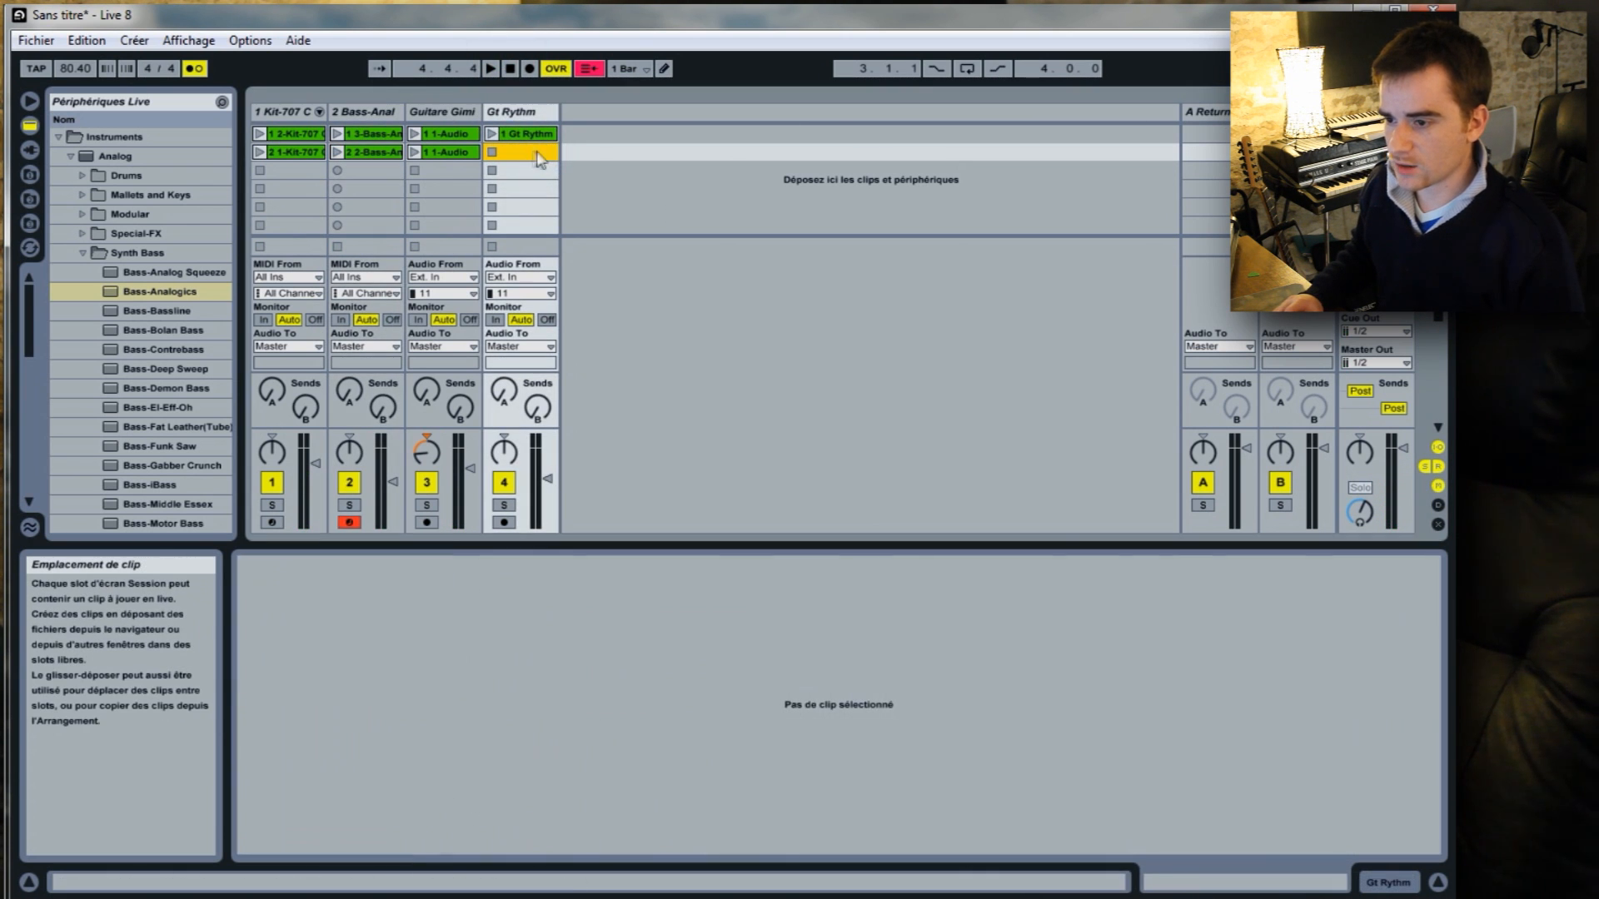
left_click(504, 522)
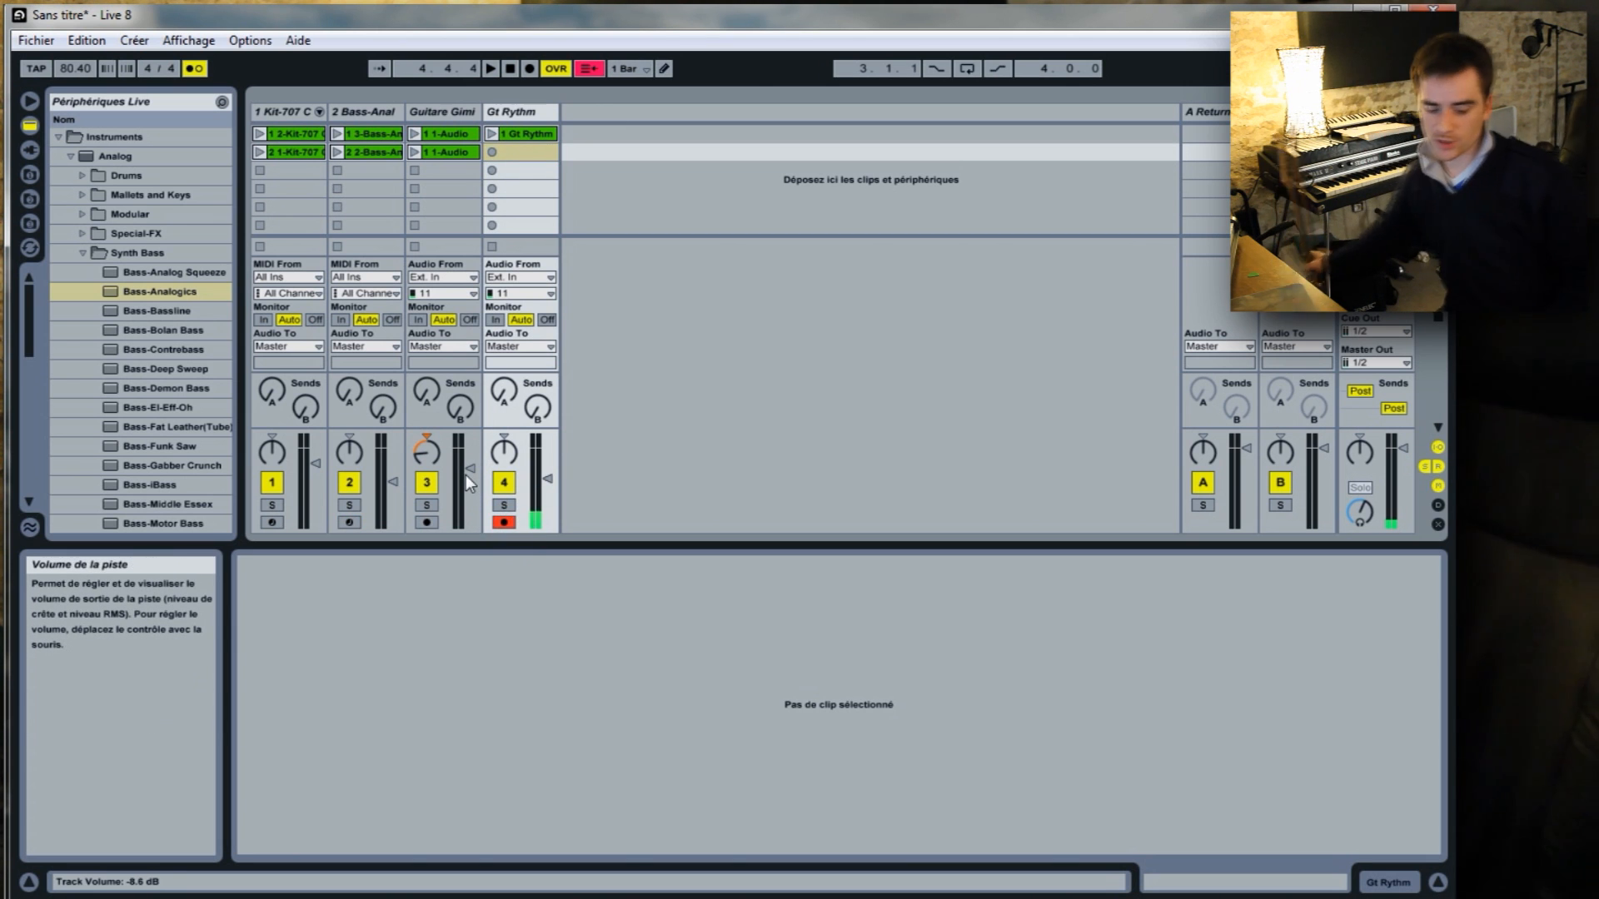
left_click(492, 154)
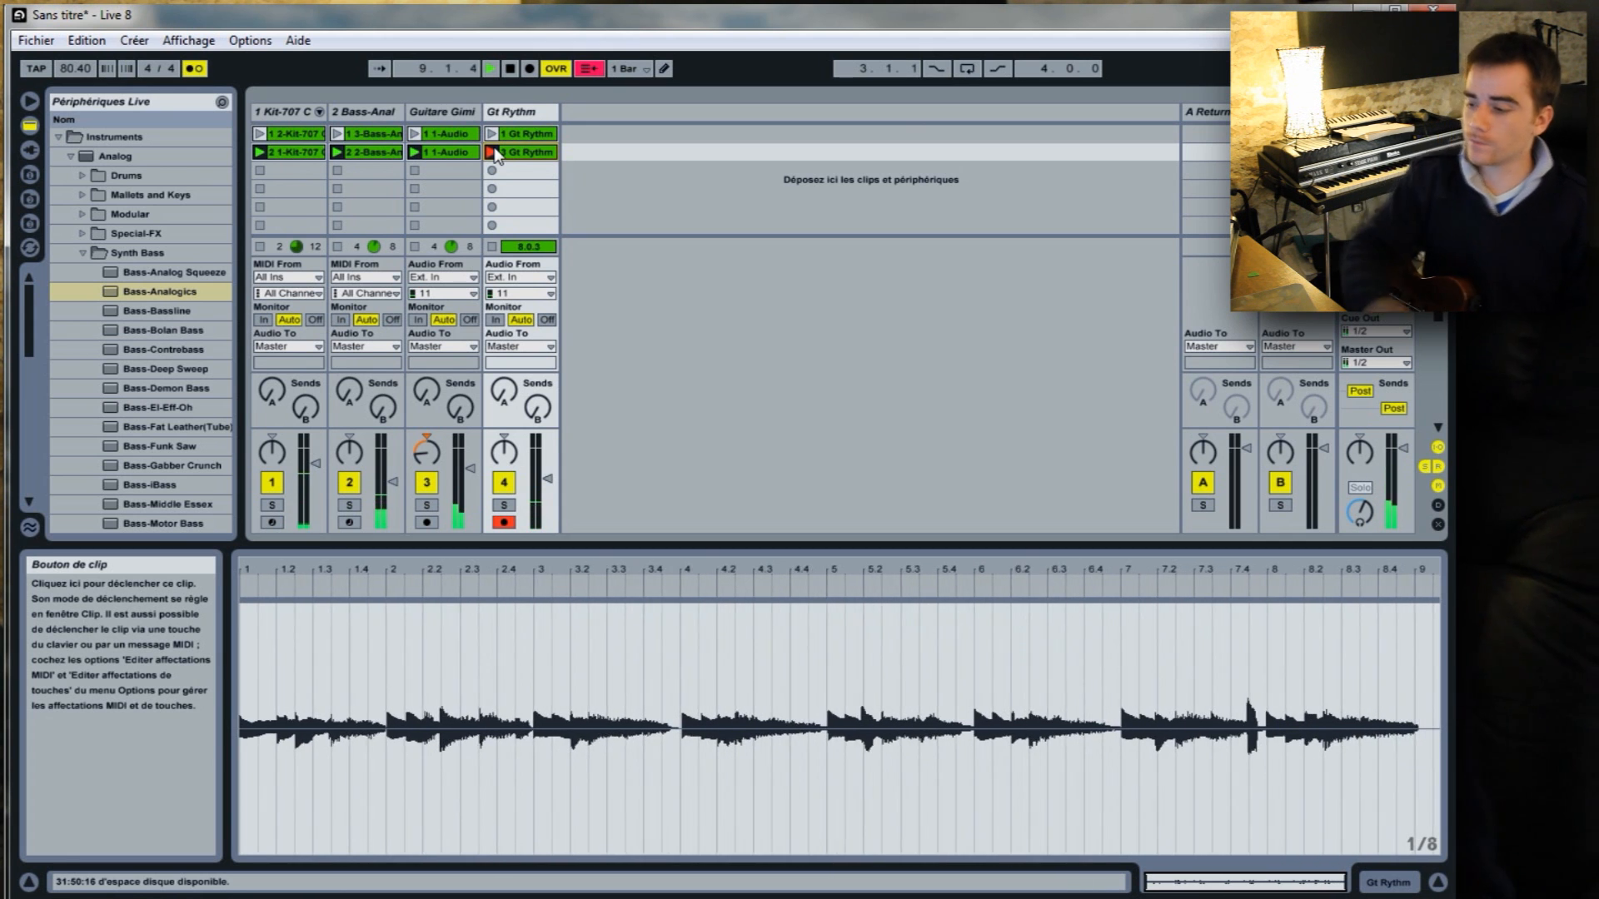
left_click(494, 153)
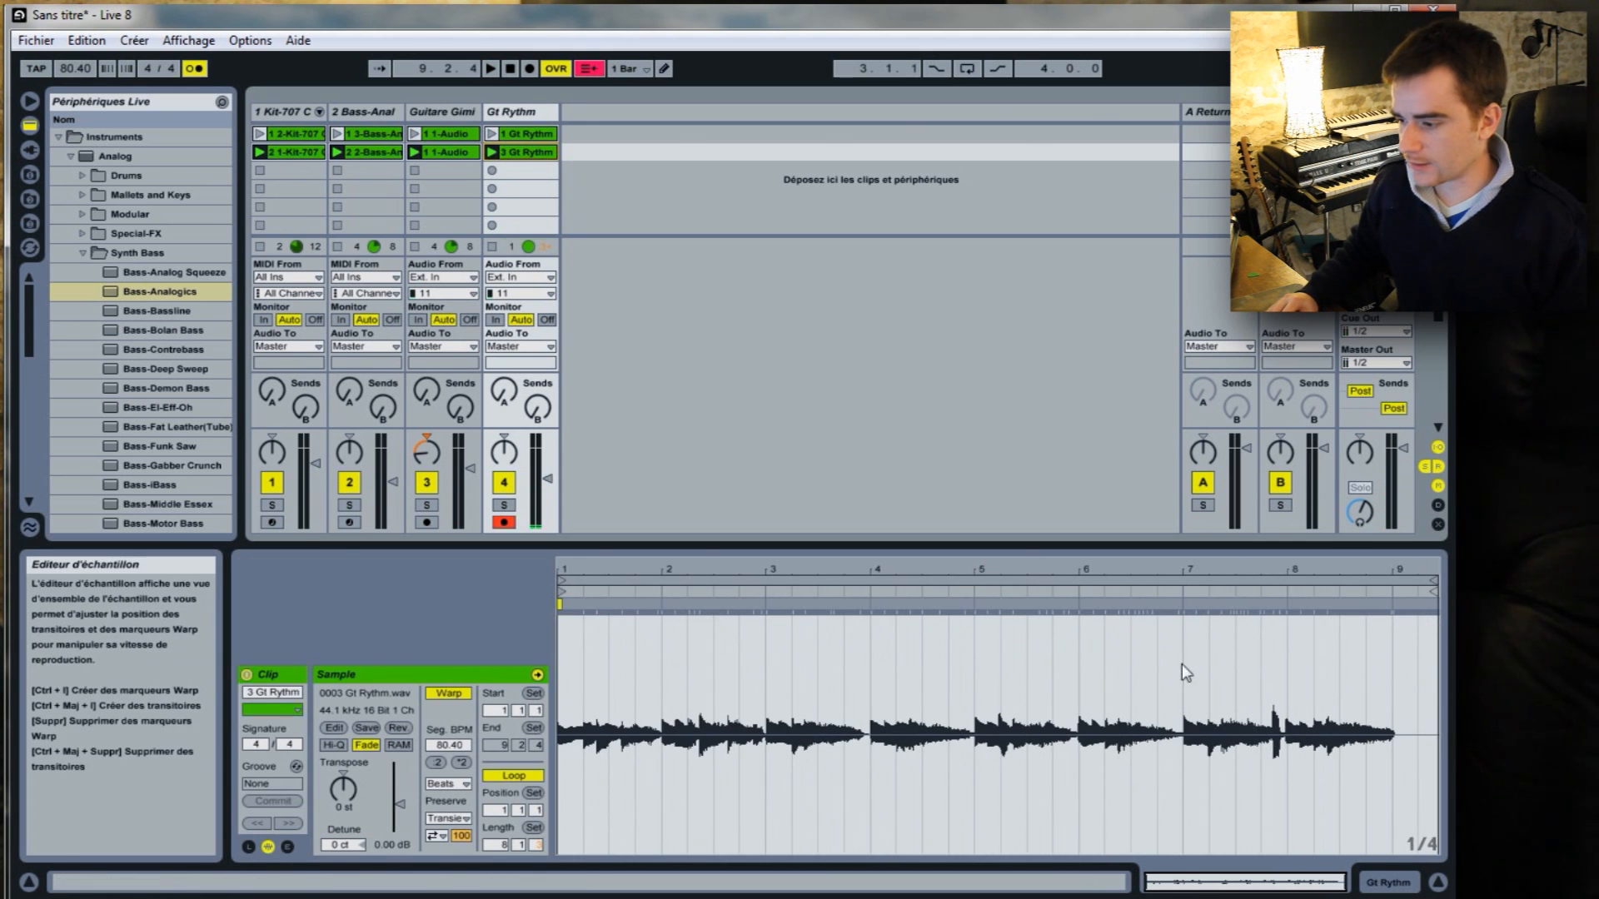
Loop the new rhythm guitar clip over bars 7.1.1 to 9.1.1 and audition scene 2.
left_click_drag(1186, 673, 1383, 641)
right_click(1385, 651)
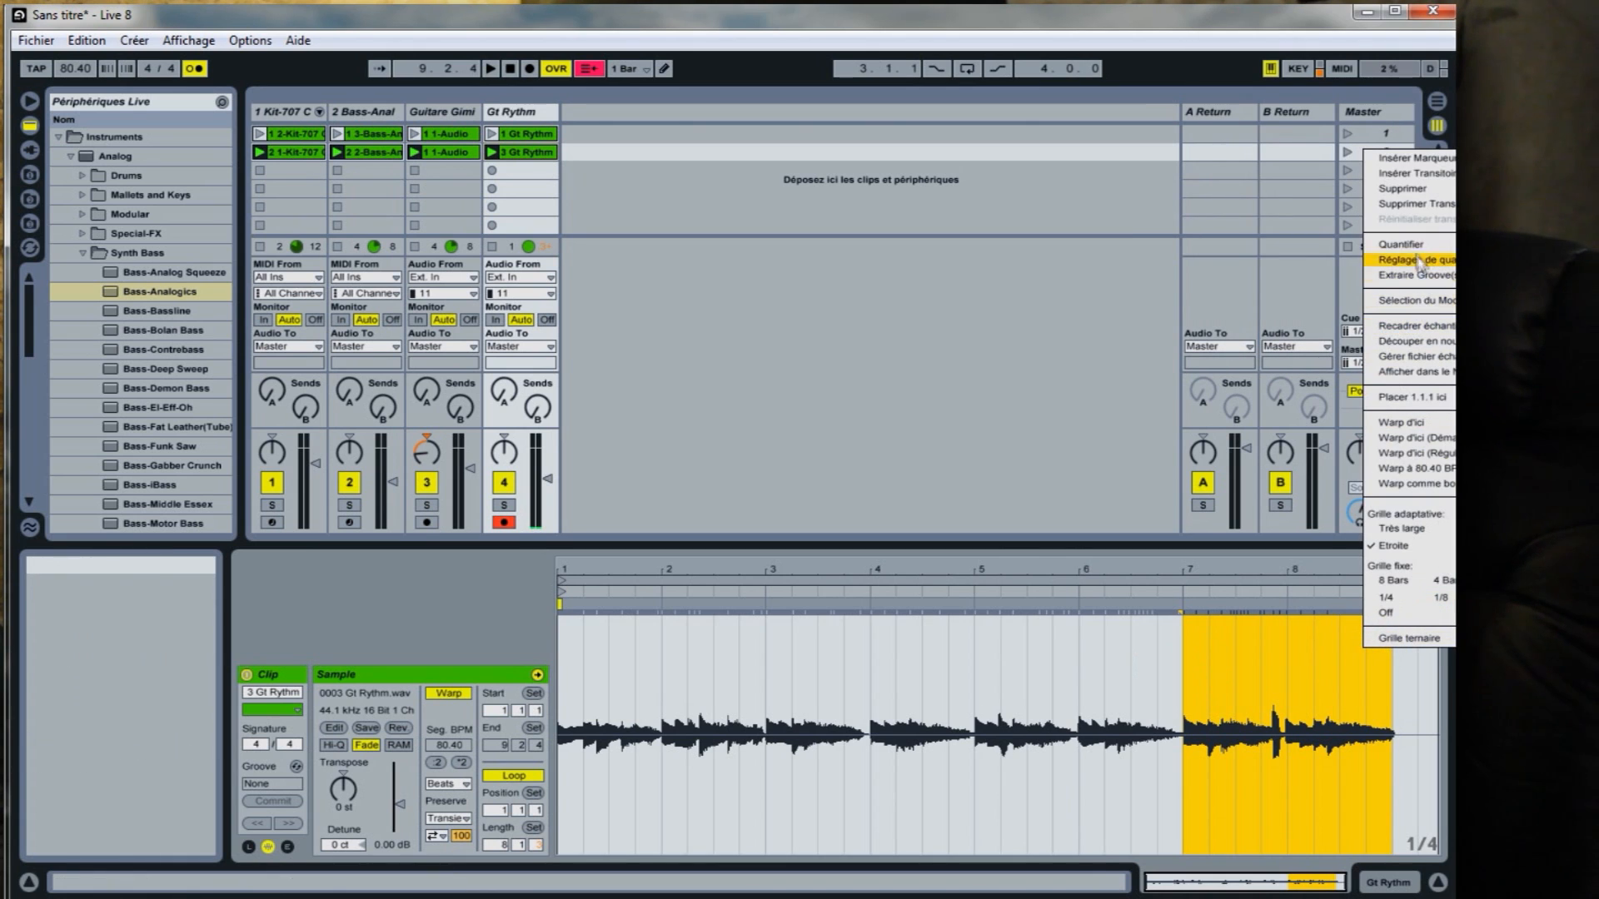
left_click(1389, 303)
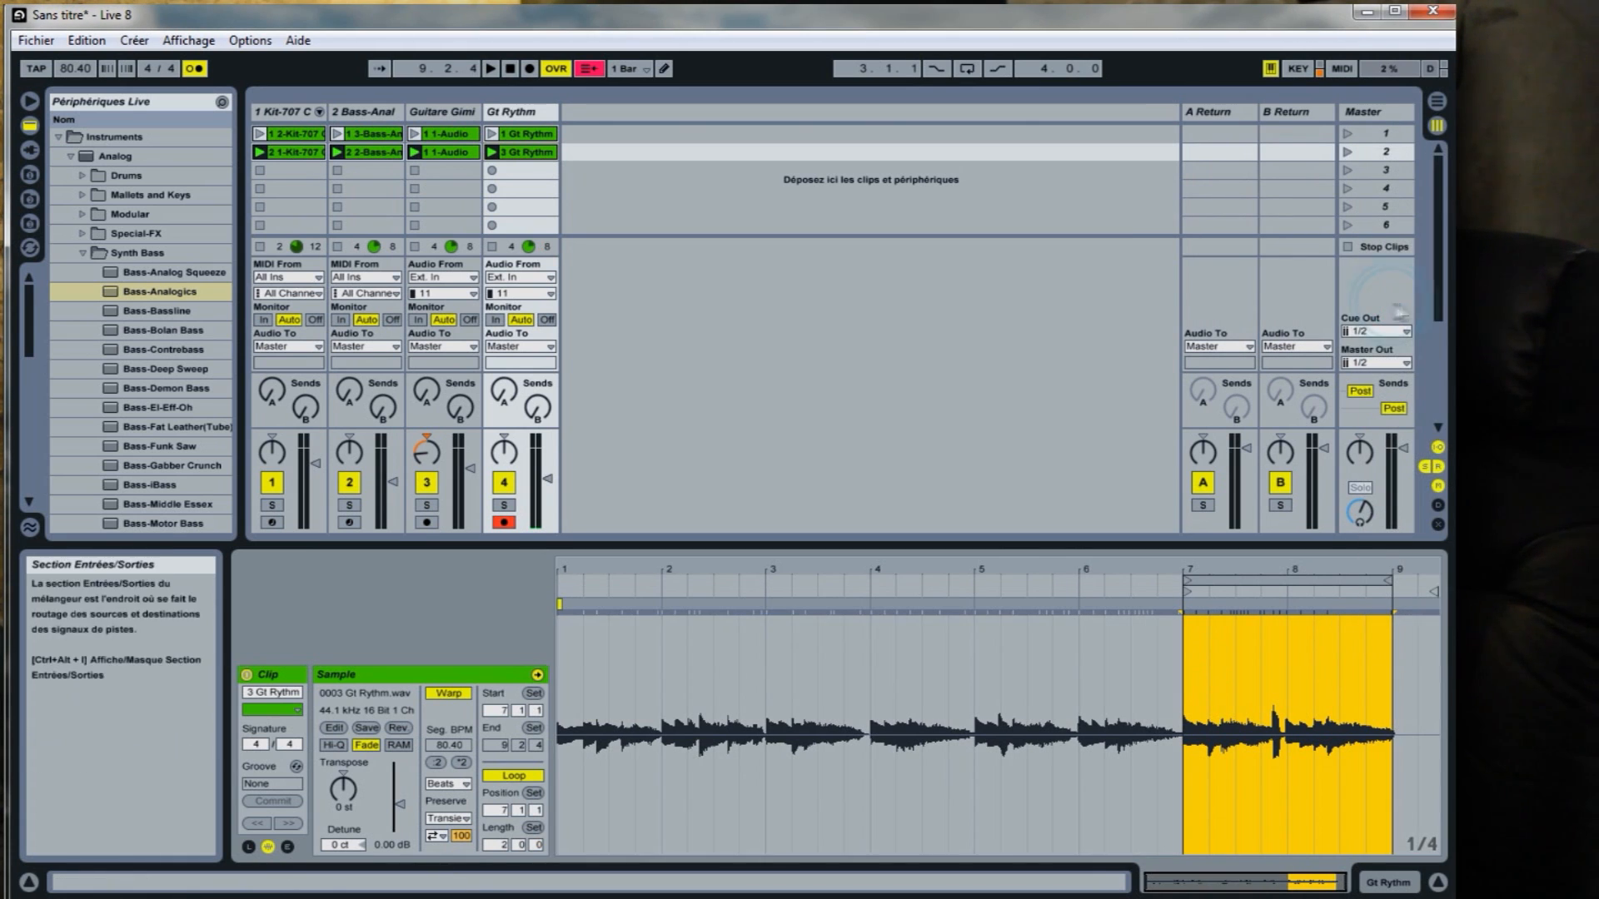
left_click(1346, 151)
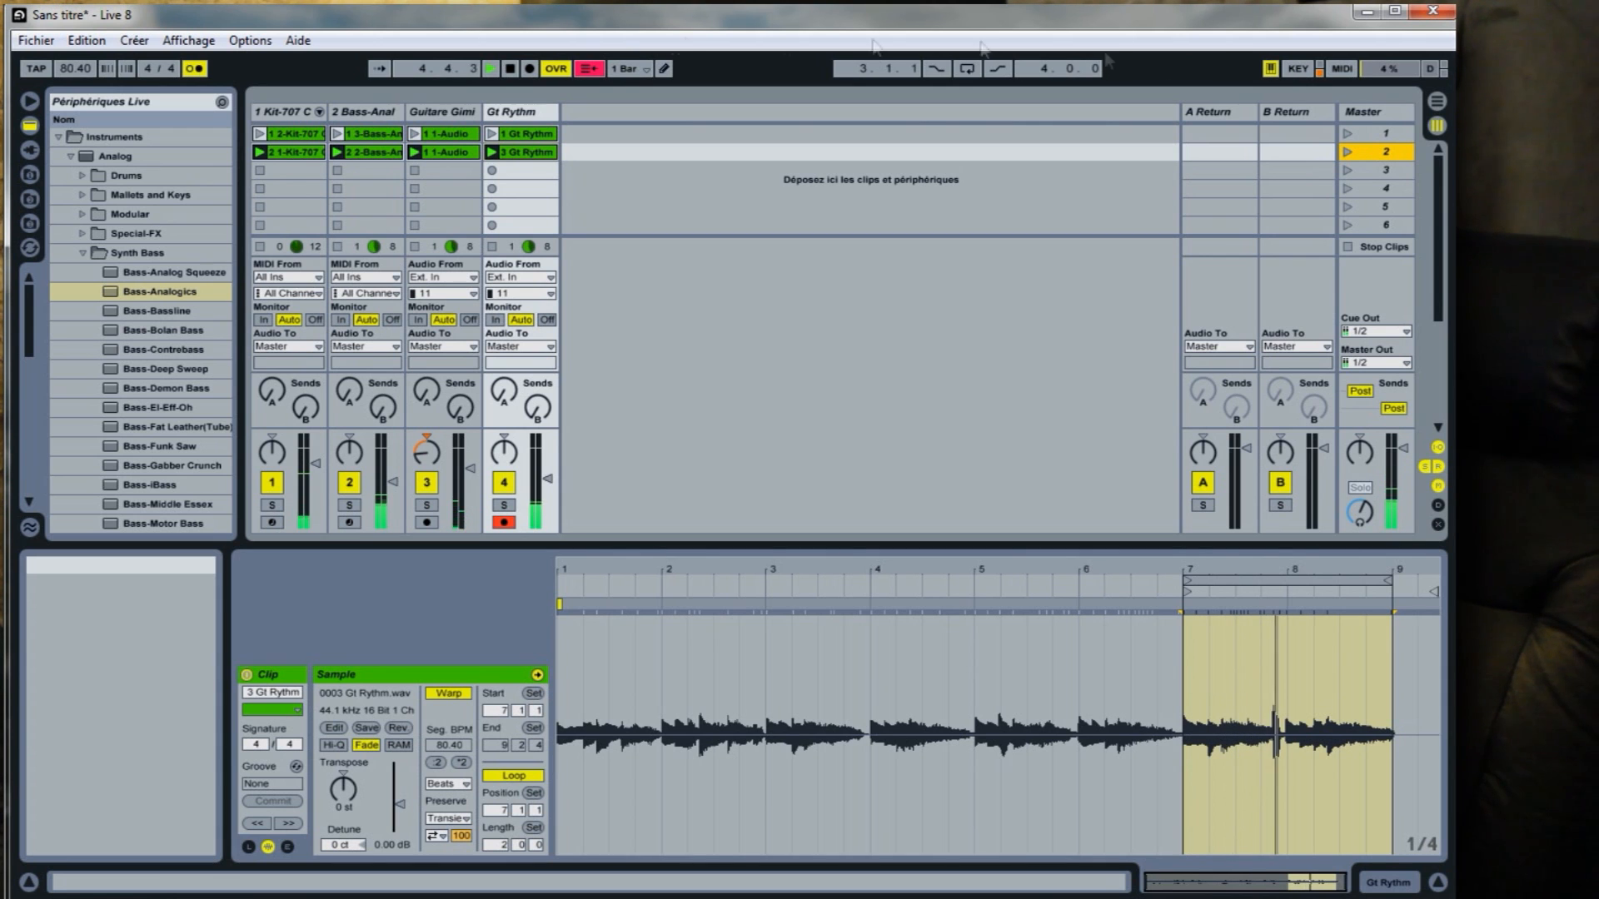
left_click(513, 68)
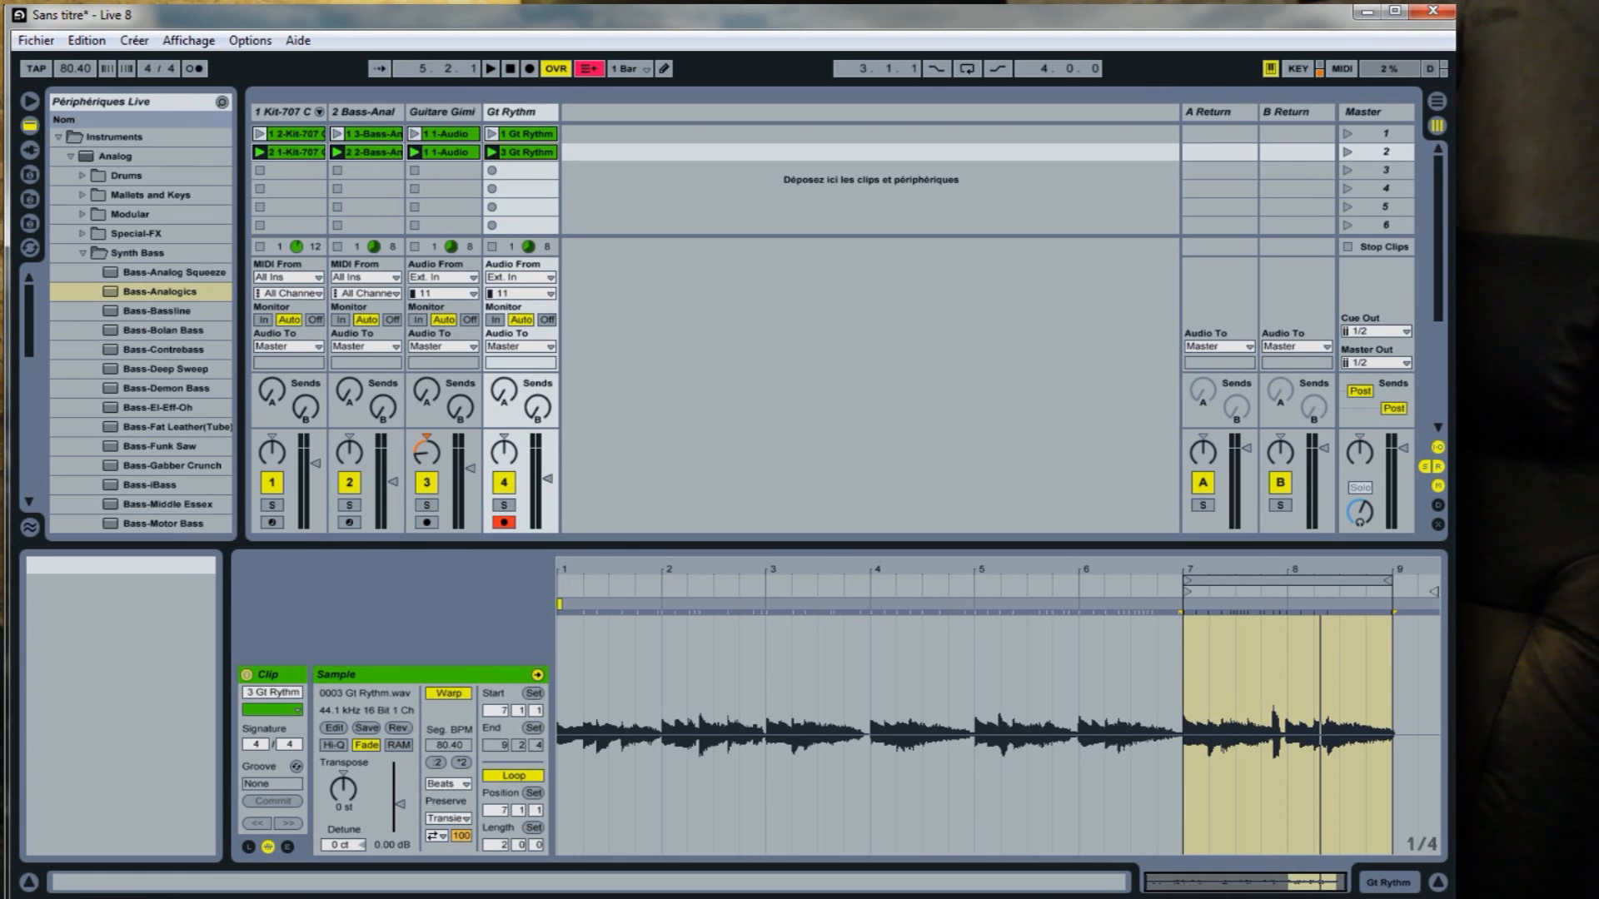
Play scene 1, switch to scene 2 and back to scene 1 to compare them, ending with playback stopped.
left_click(1363, 134)
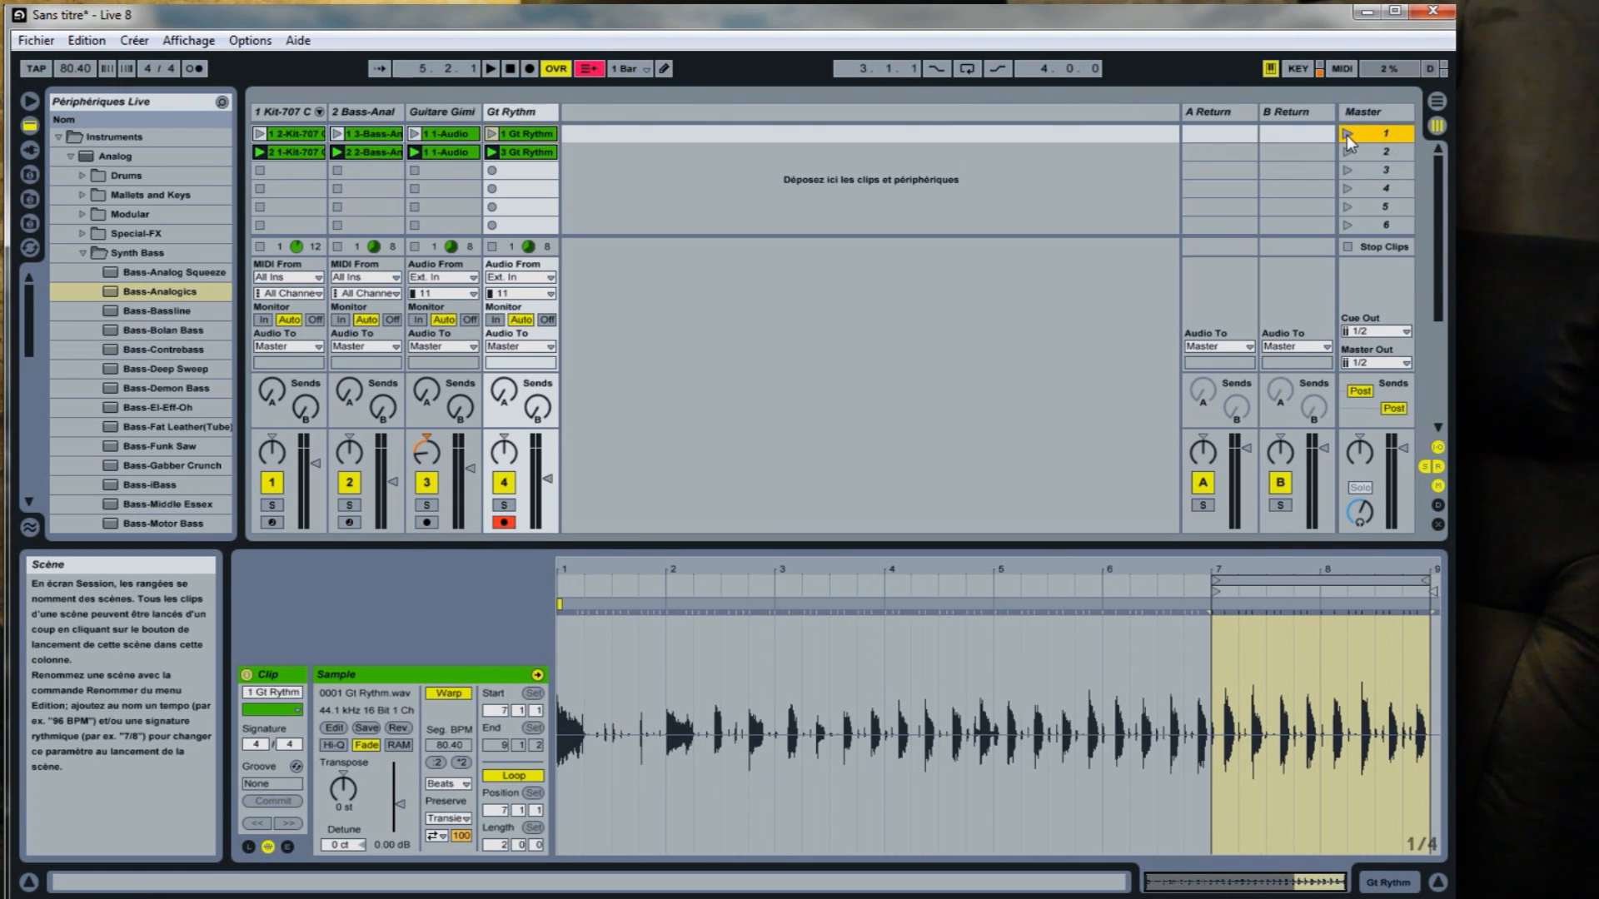
left_click(1348, 135)
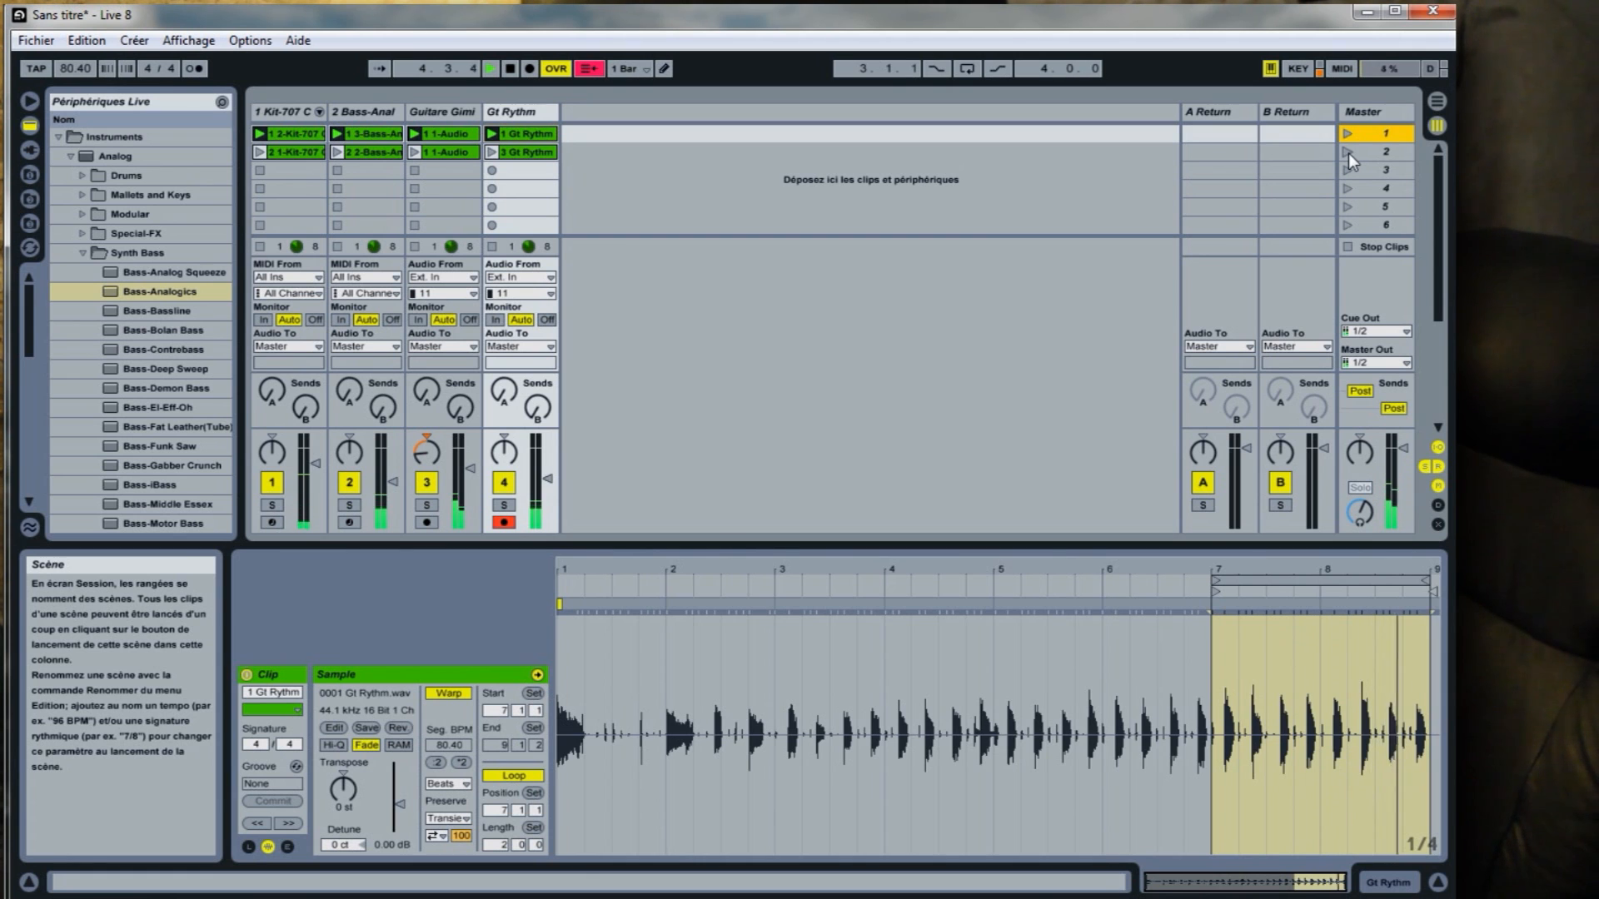
left_click(1347, 154)
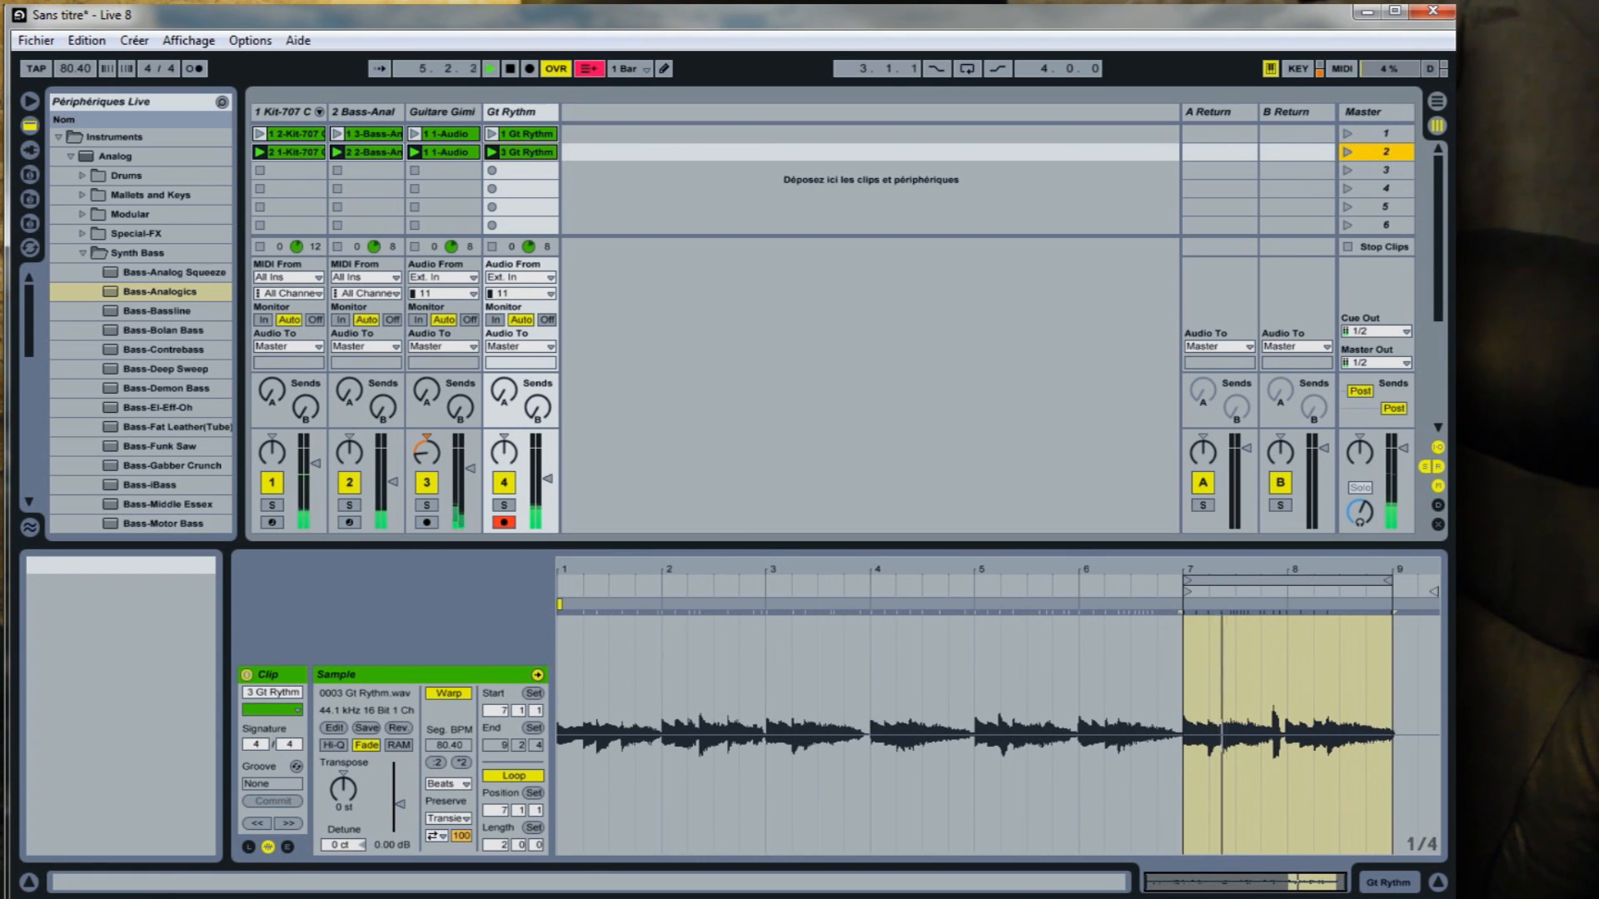
left_click(1348, 132)
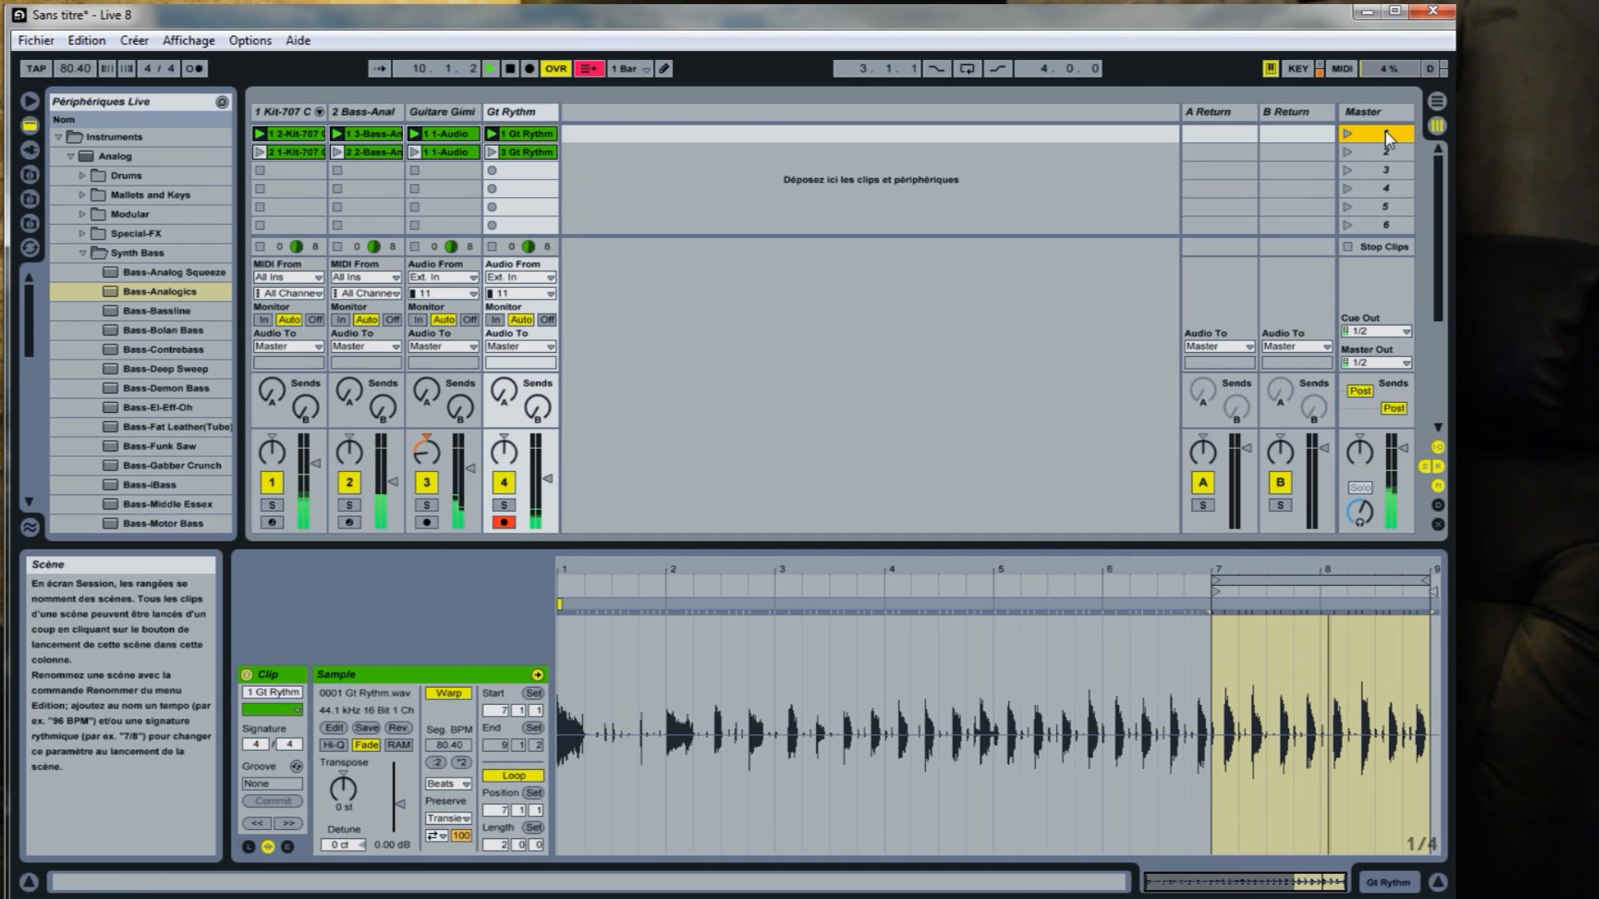
left_click(508, 68)
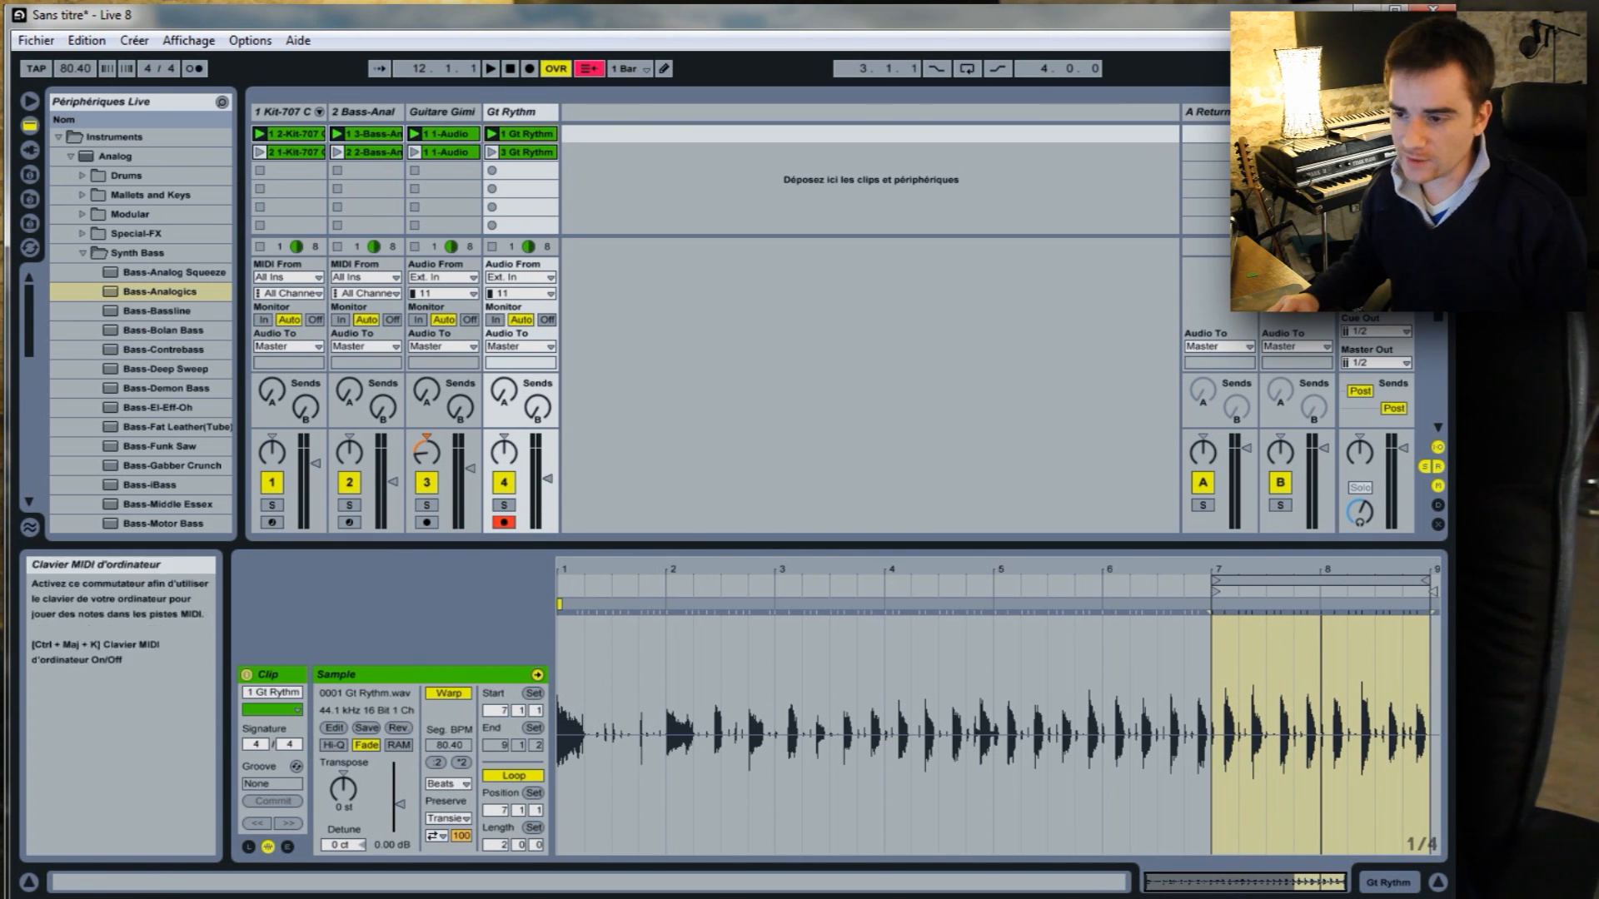
left_click(525, 190)
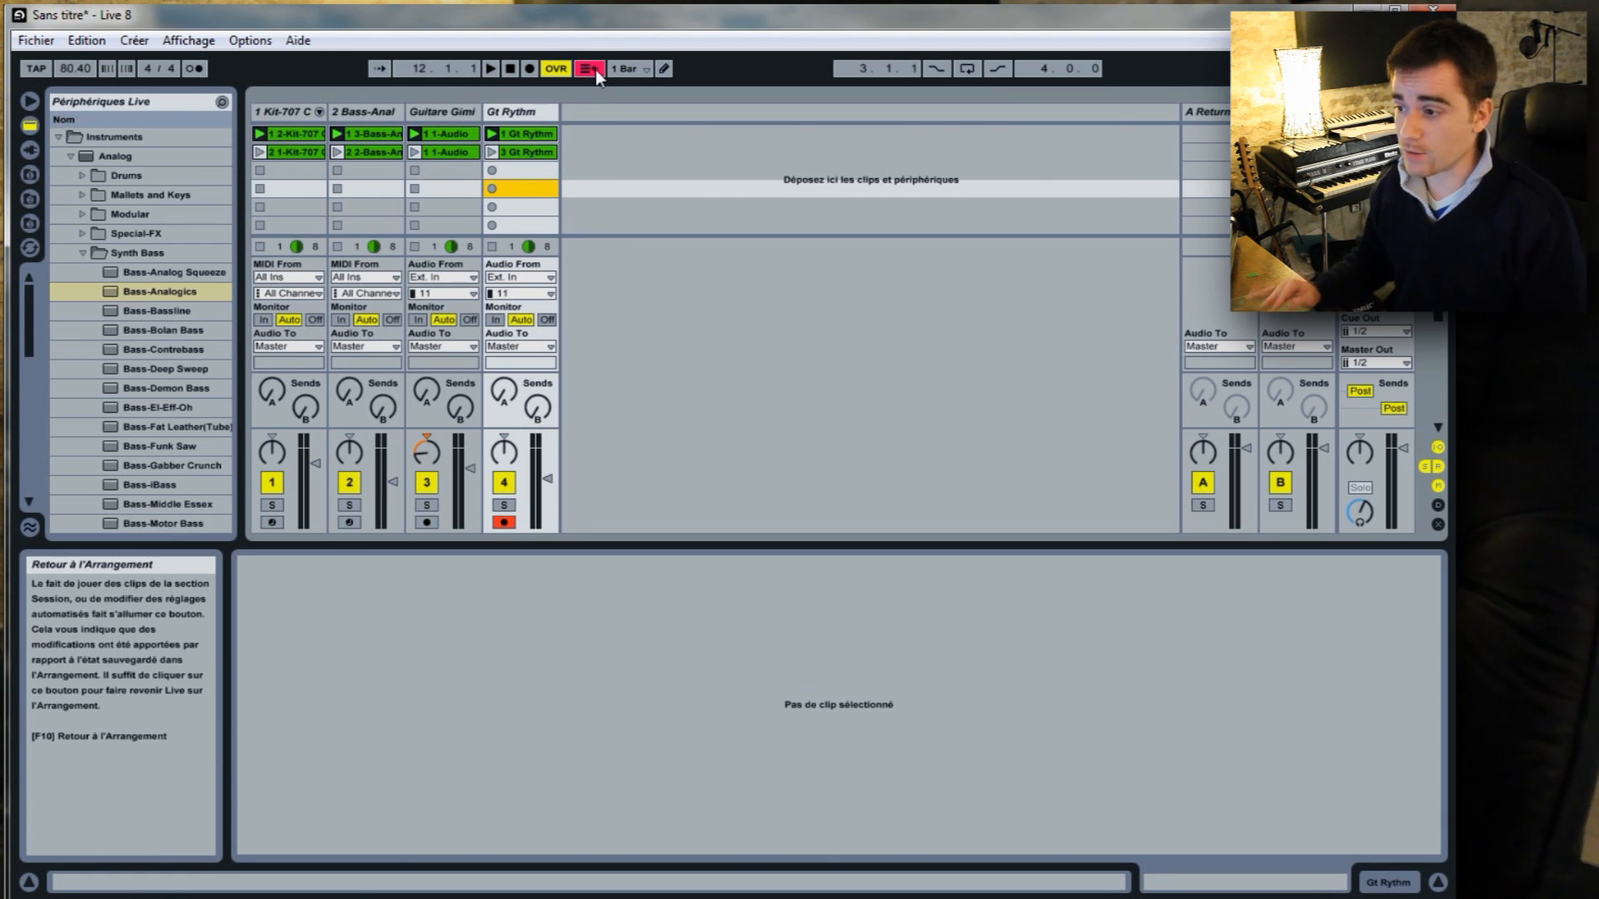
left_click(1385, 135)
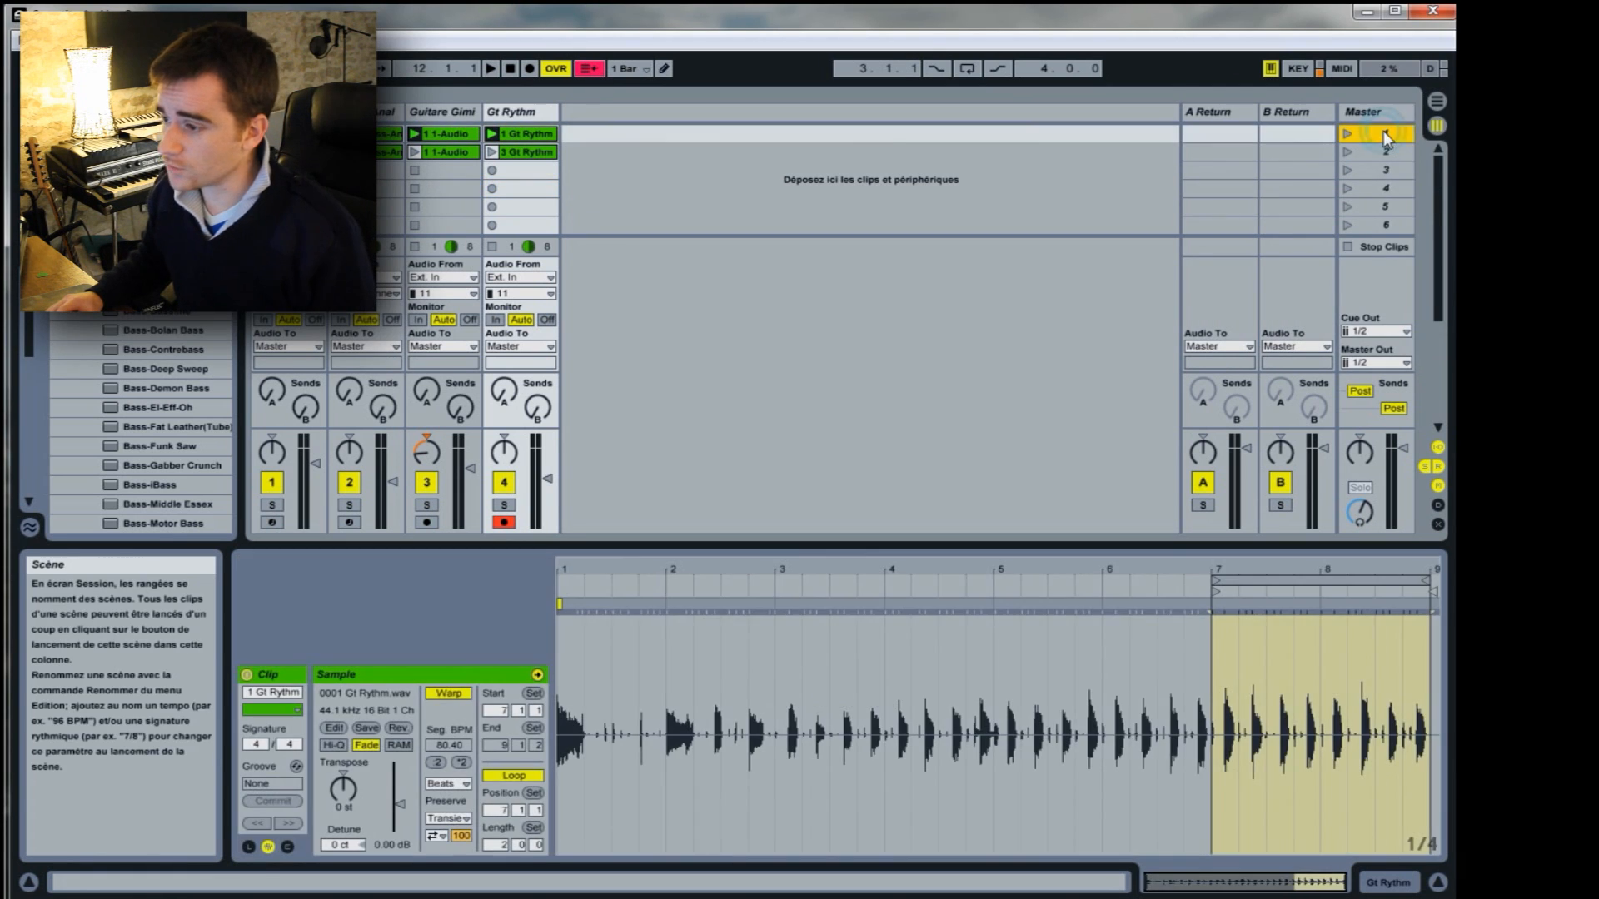
left_click(1377, 157)
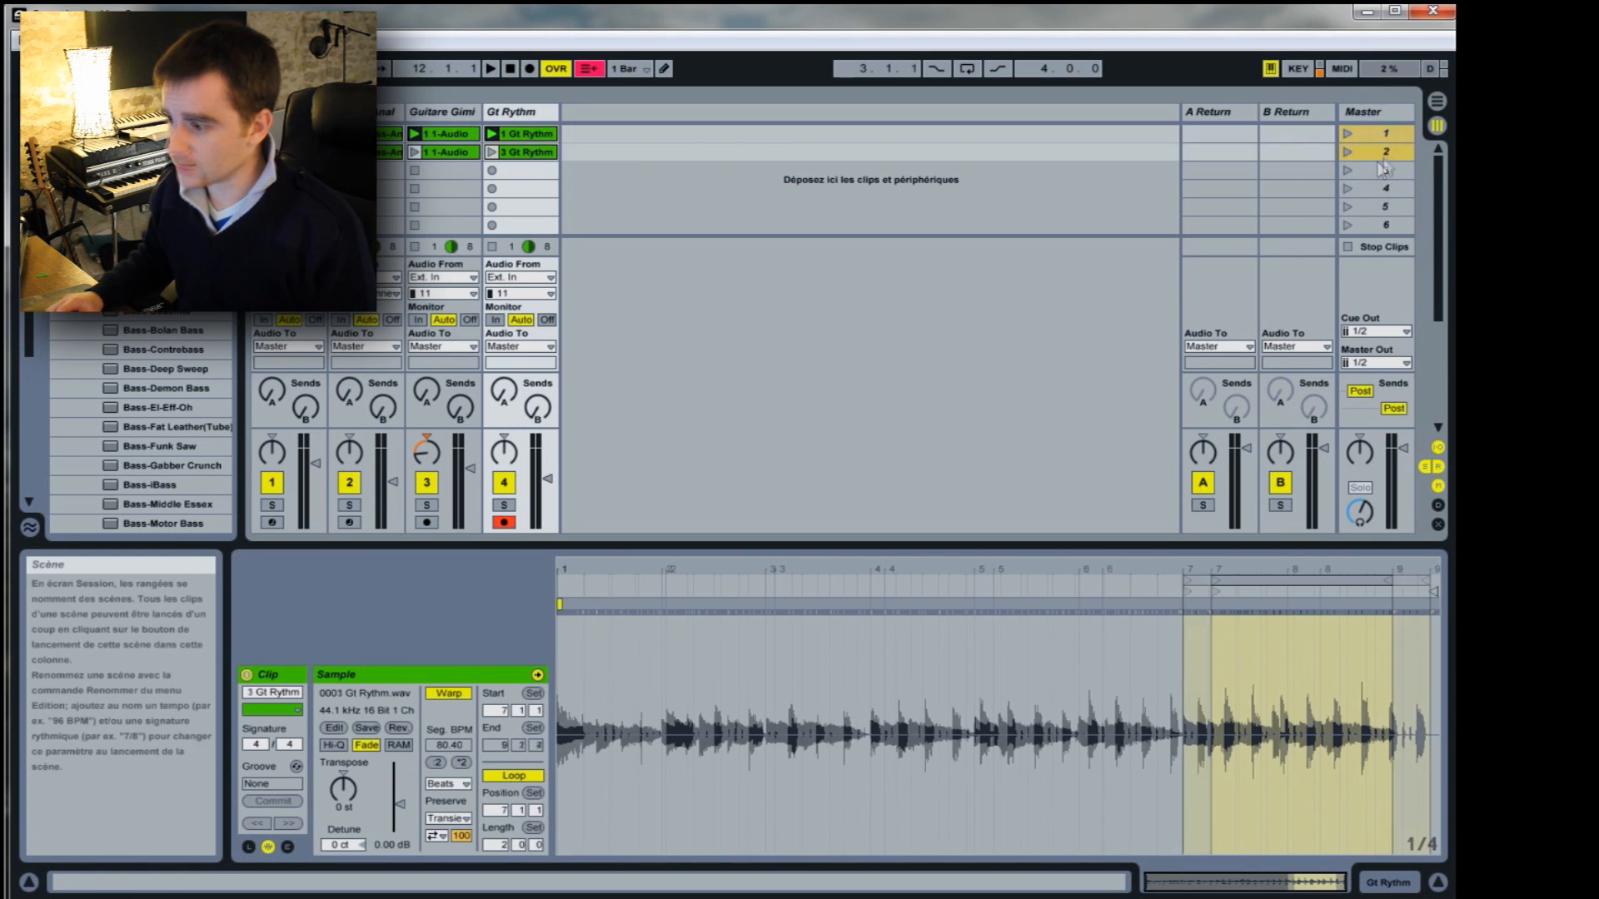
left_click(1386, 135)
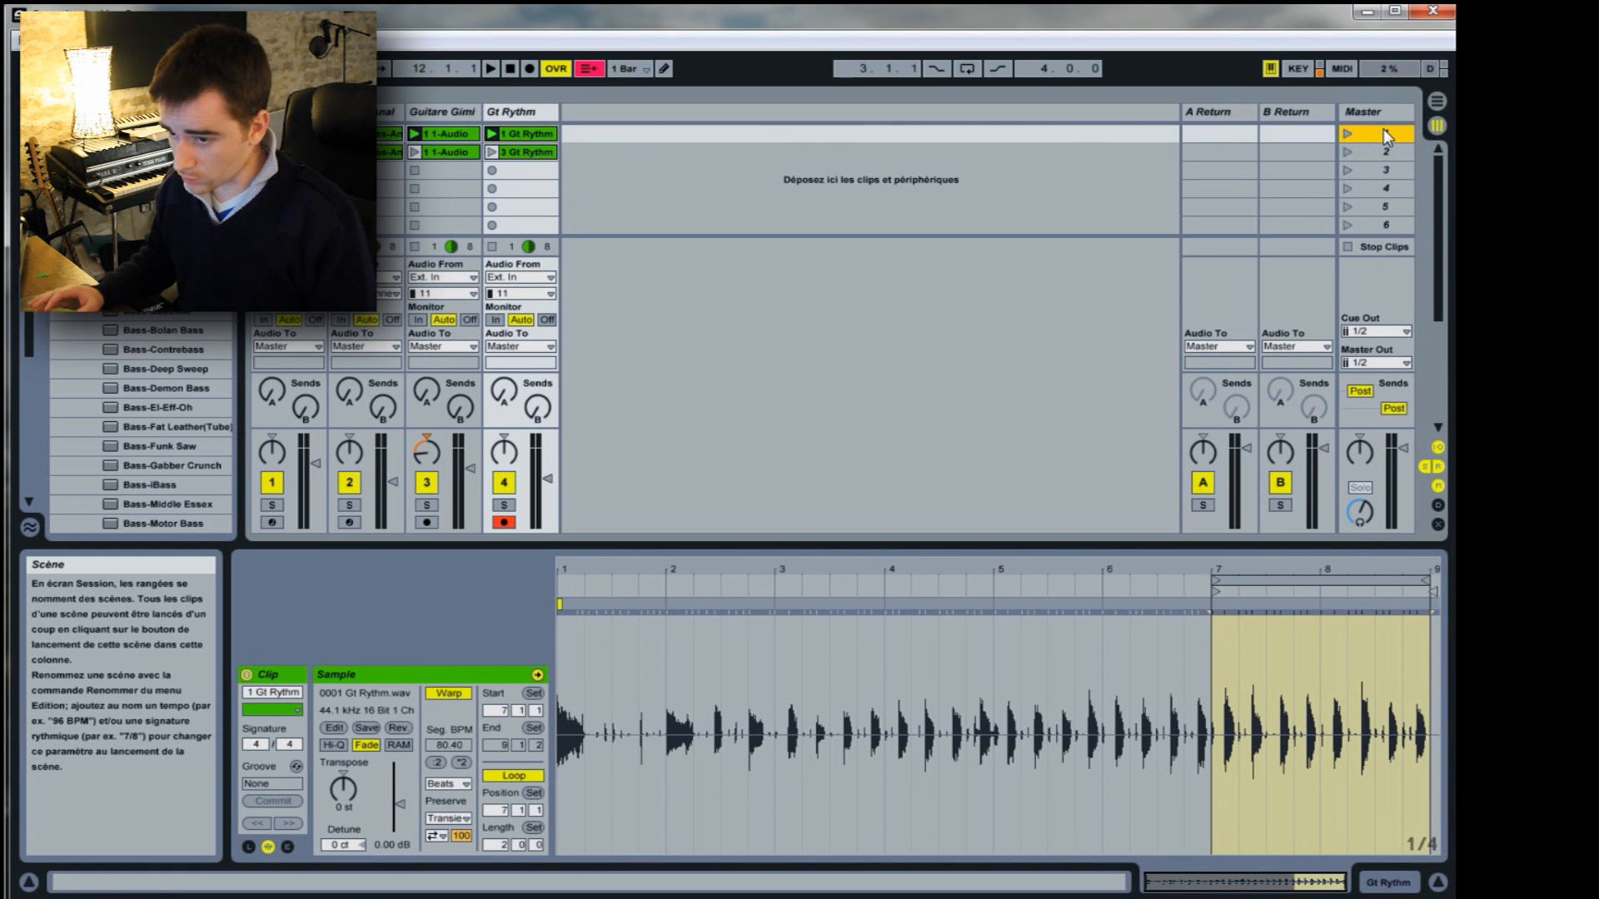
Assign scene 2 its own tempo of 85 BPM.
right_click(1379, 153)
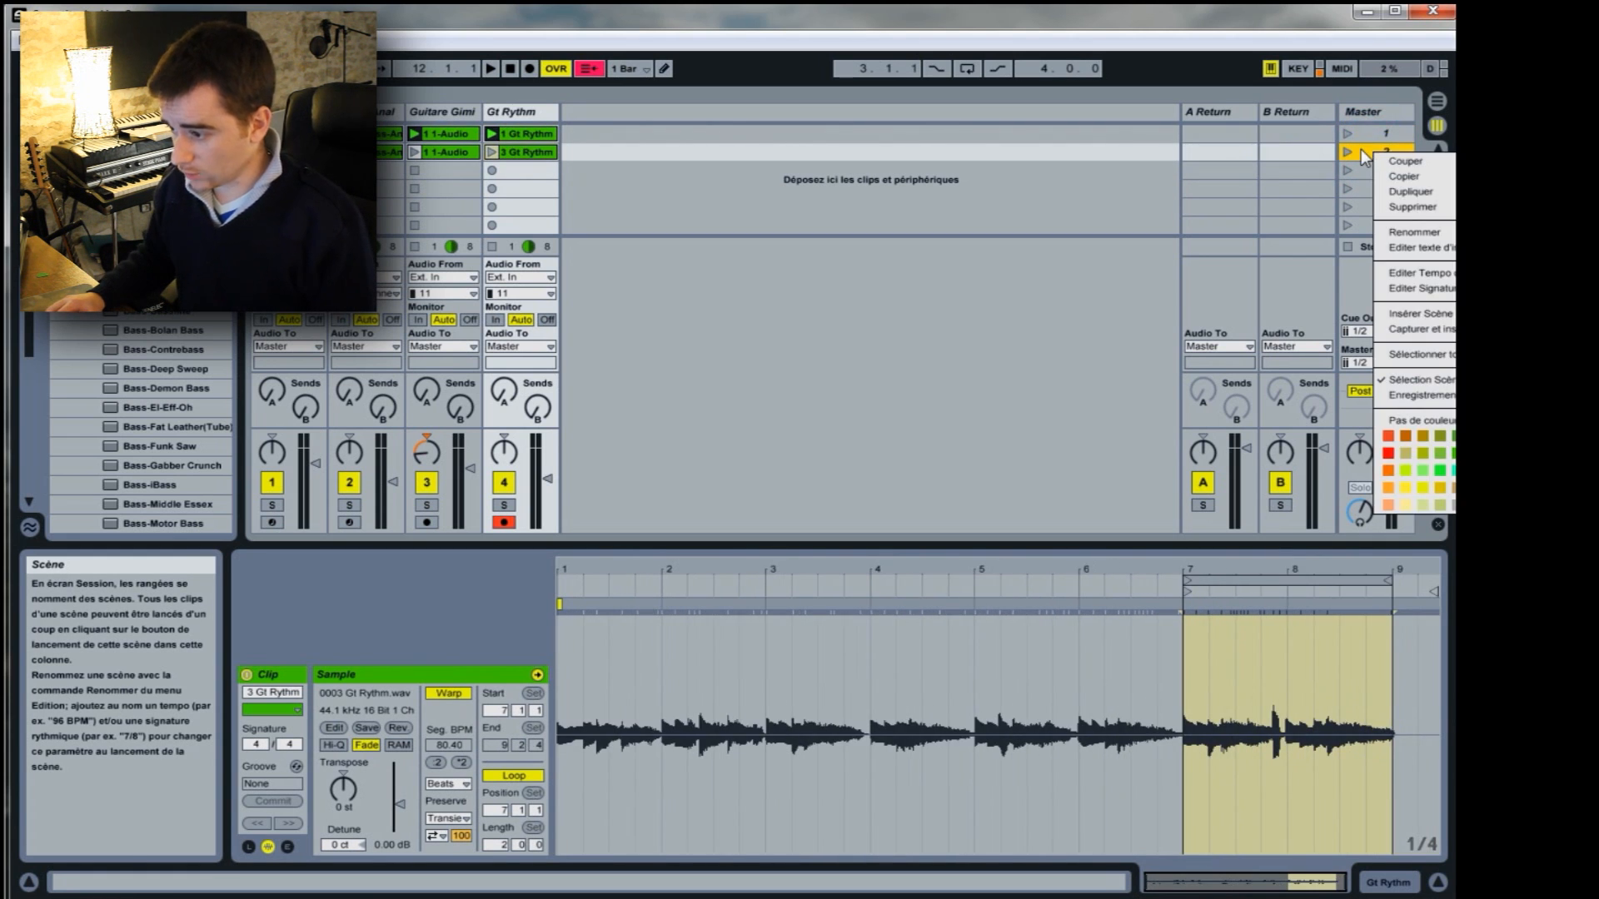
left_click(1402, 273)
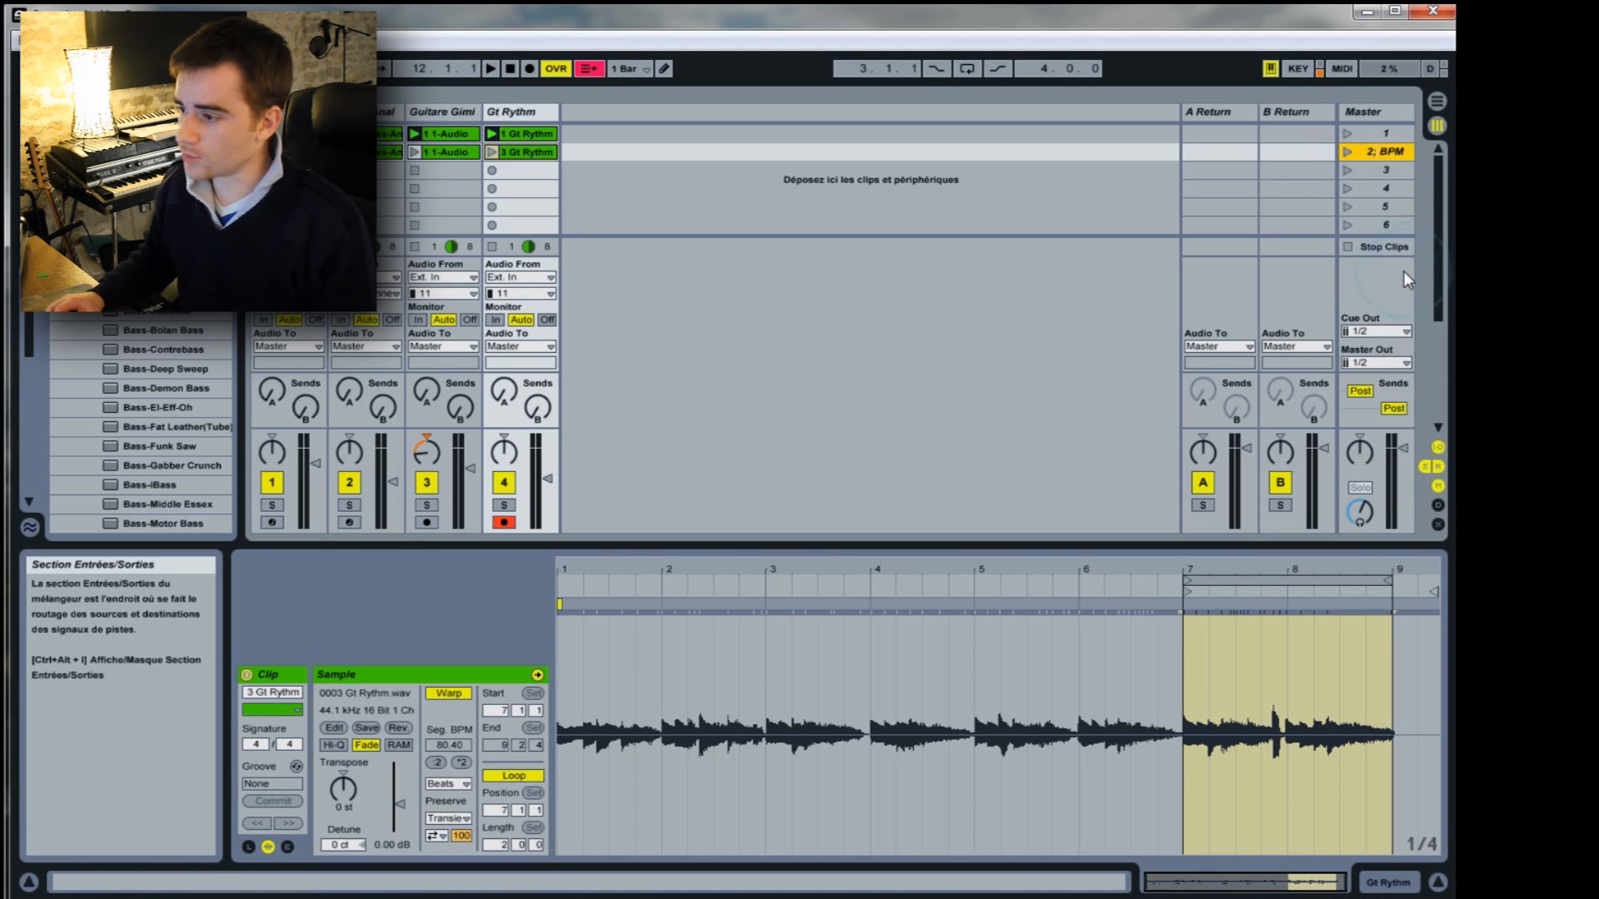
type("85")
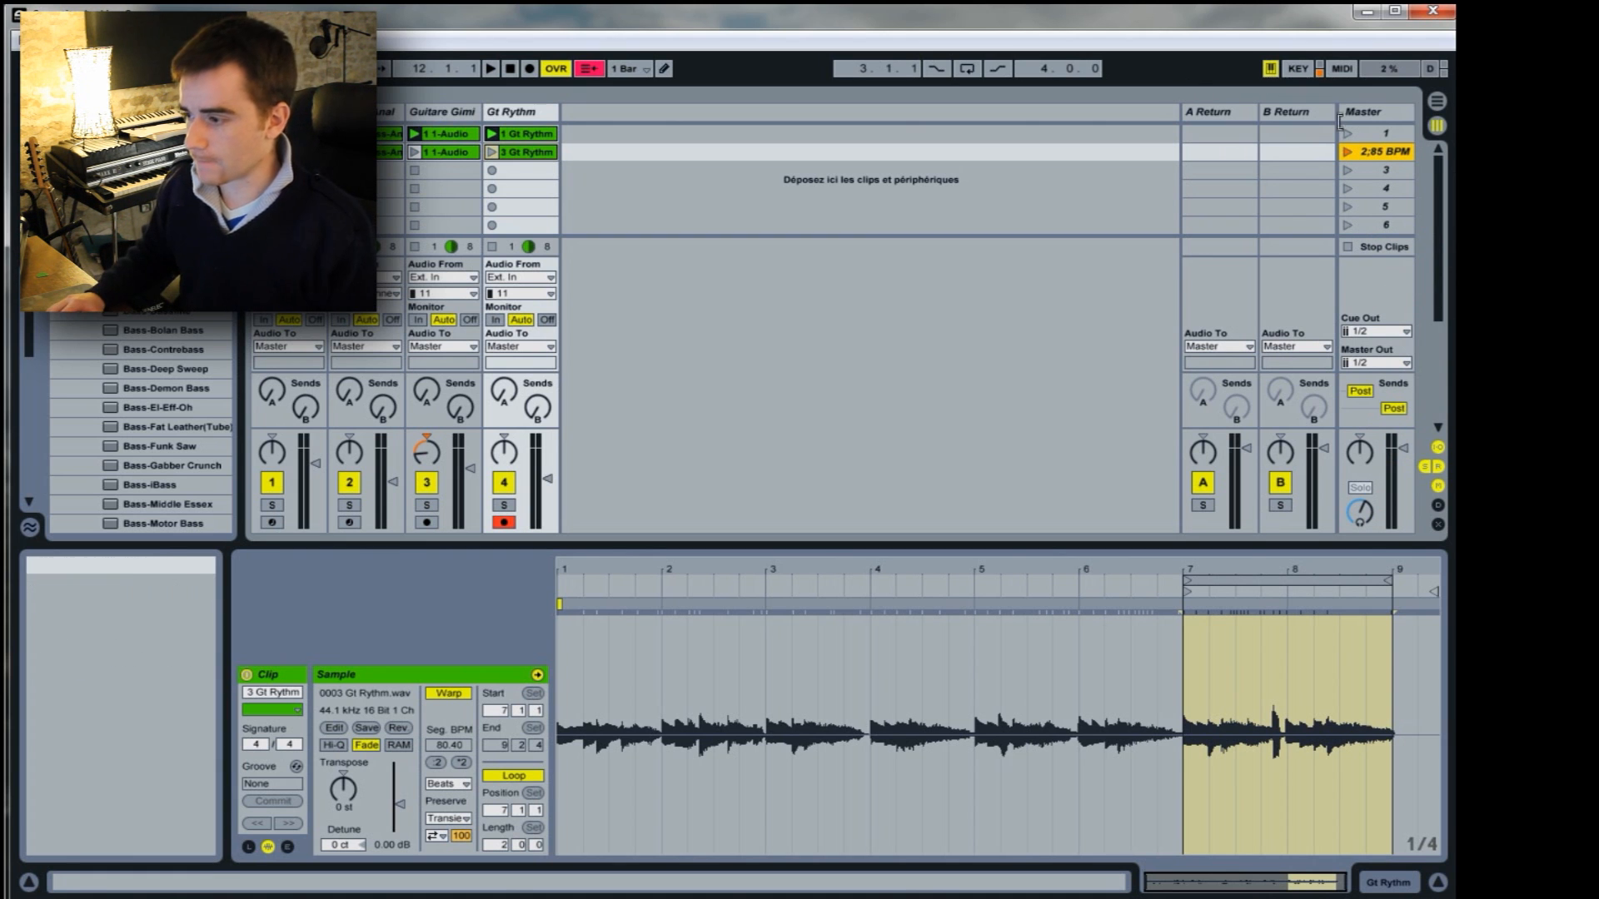
Assign scene 1 its own tempo of 80.40 BPM.
left_click(1387, 135)
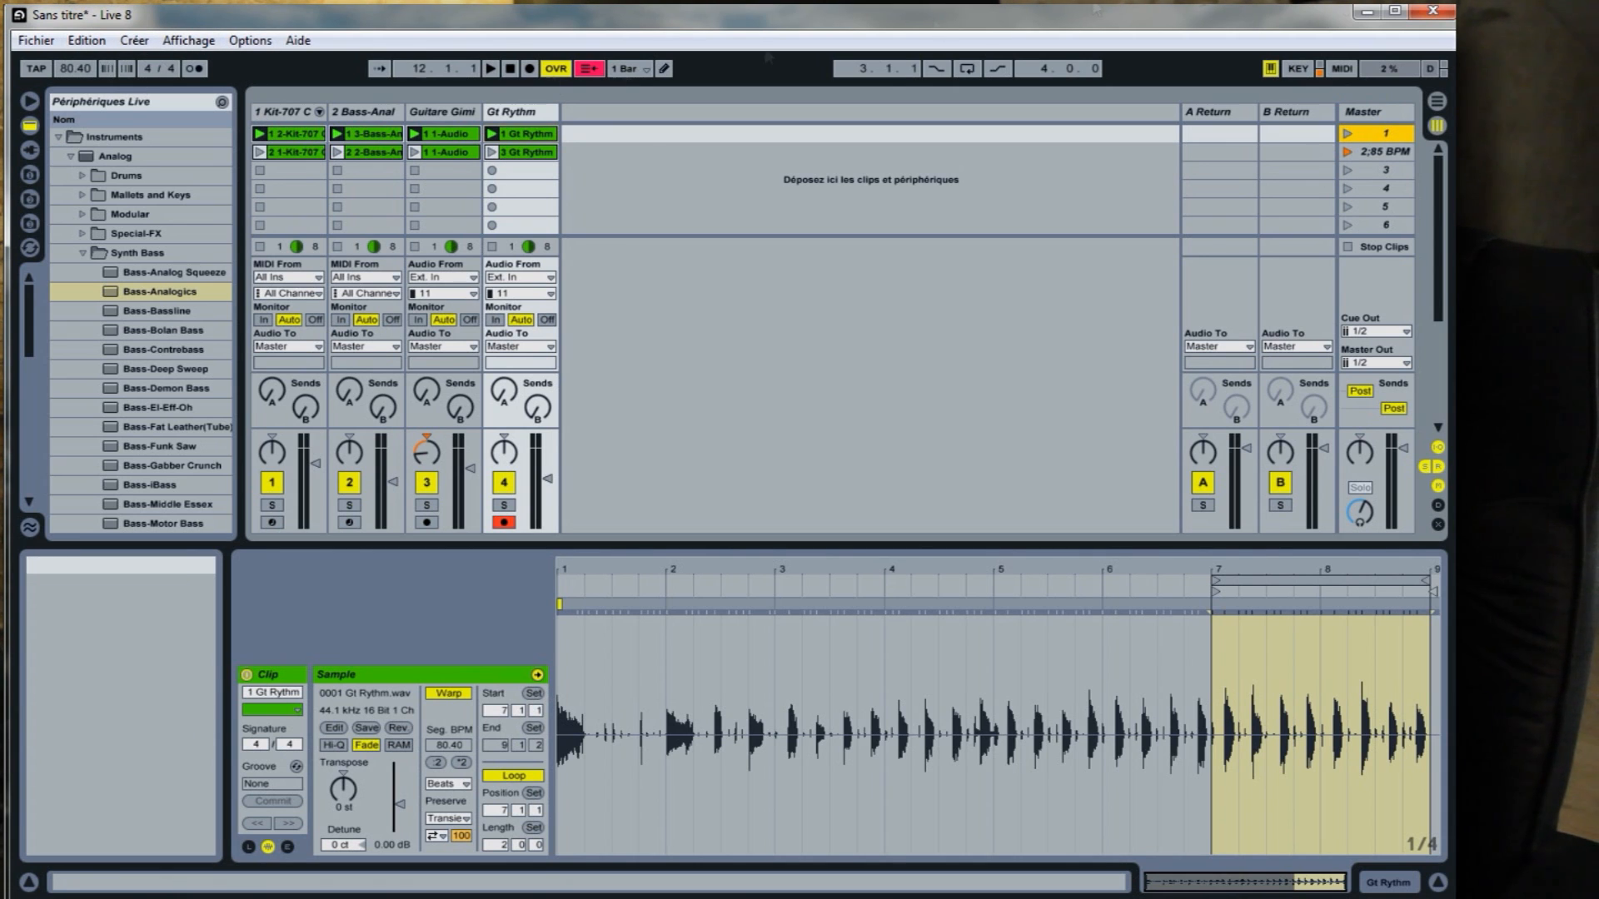
right_click(1383, 138)
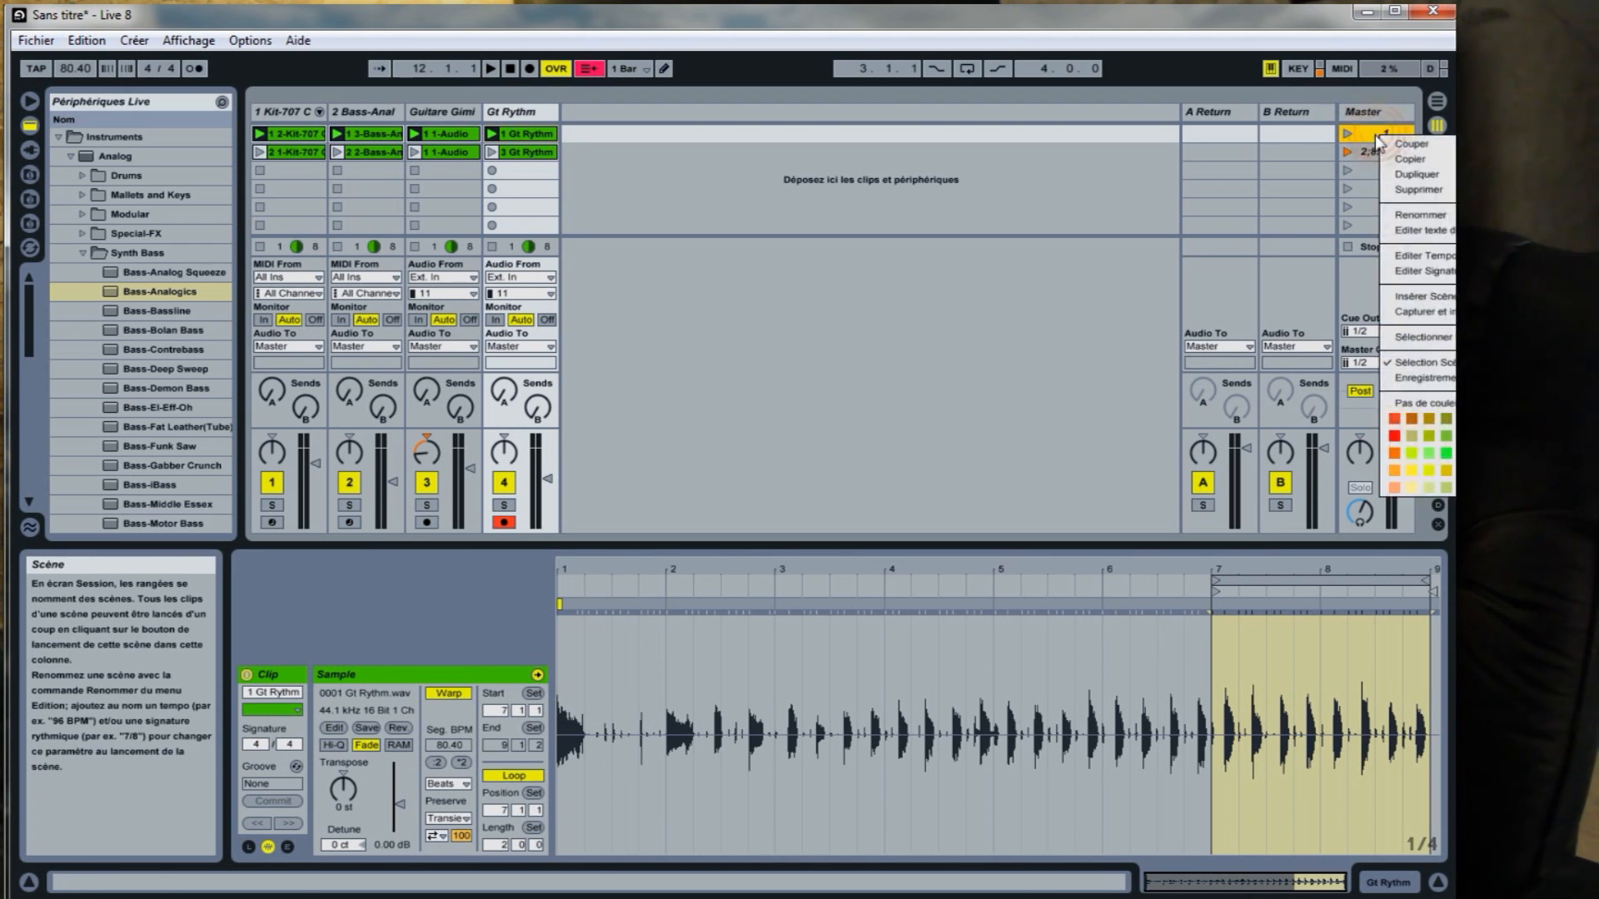
left_click(1412, 256)
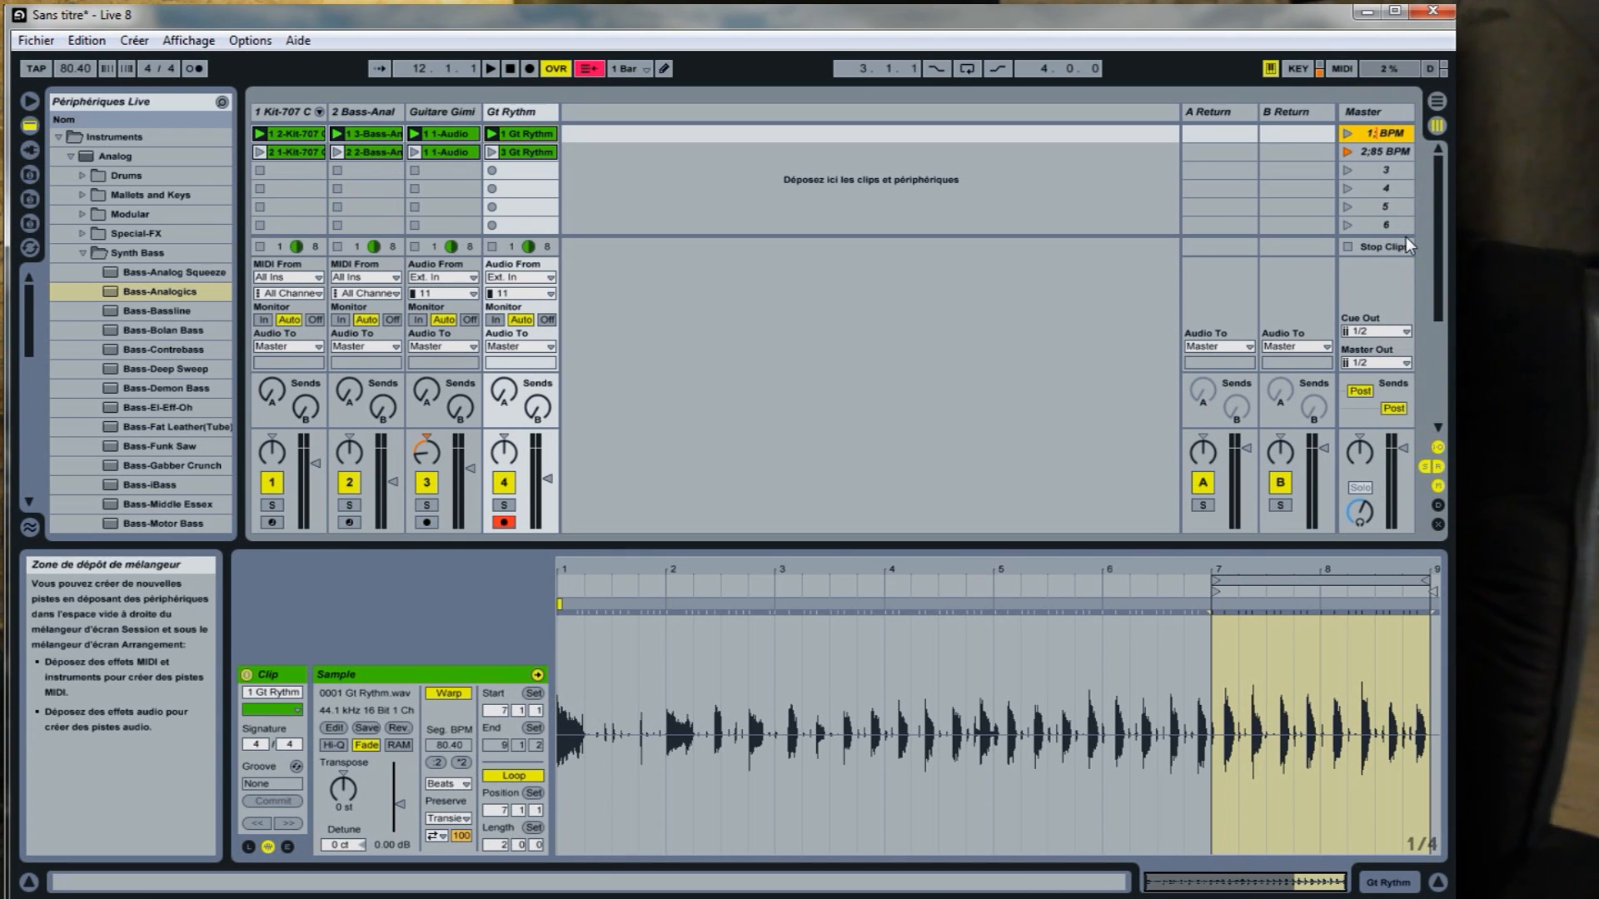
type("80.40")
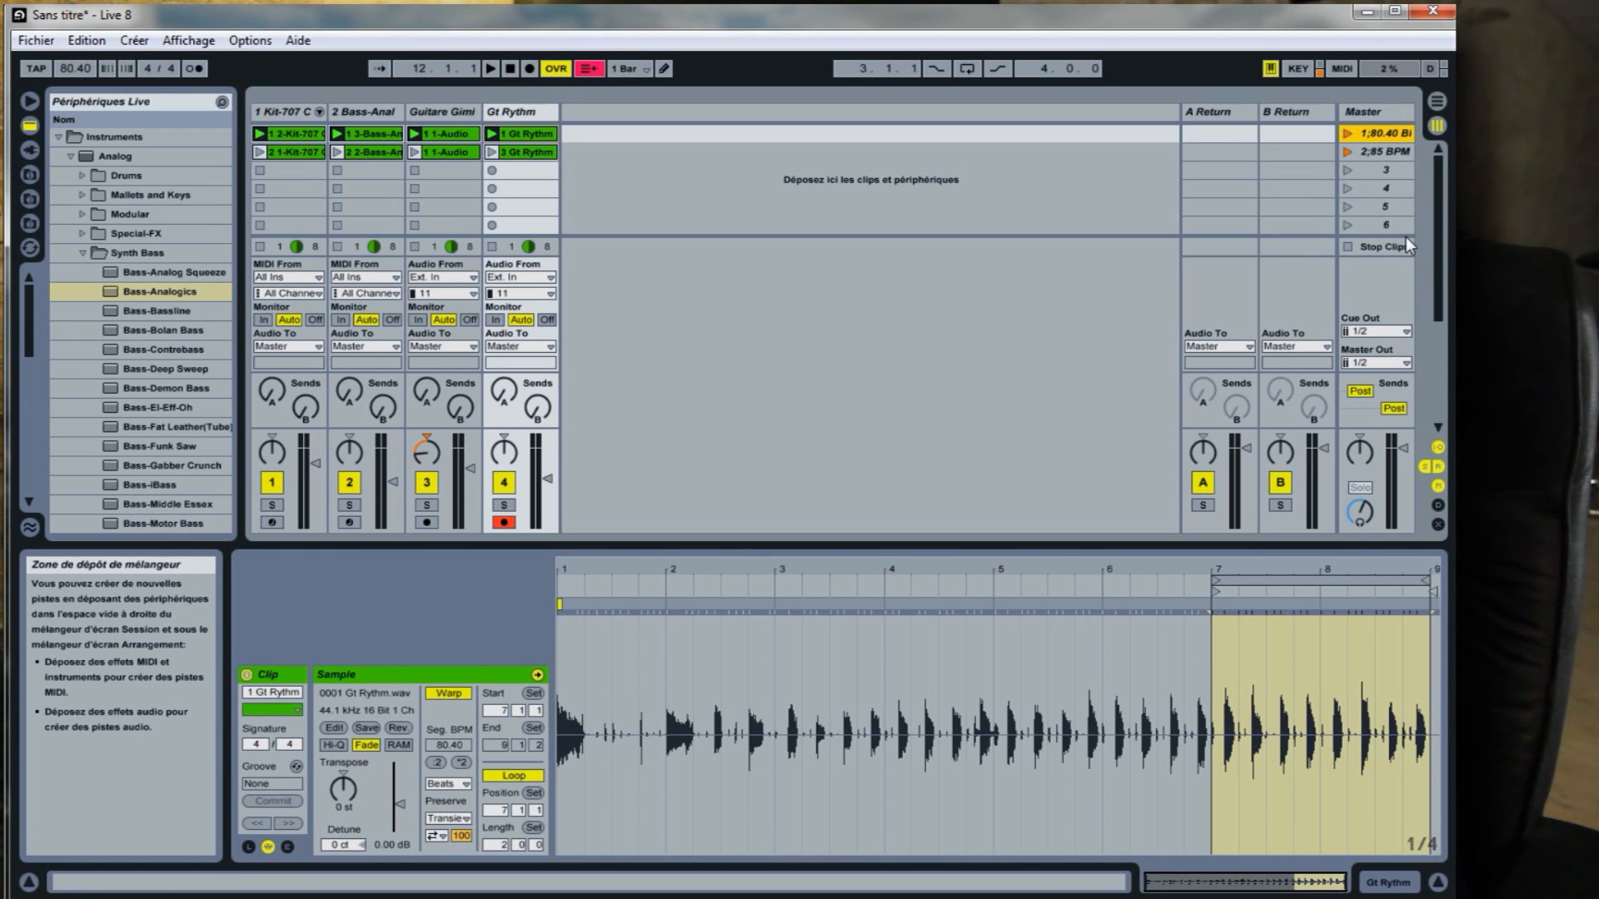
Audition the tempo change by playing scene 1 and switching to scene 2, ending with playback stopped.
left_click(1382, 151)
left_click(1380, 132)
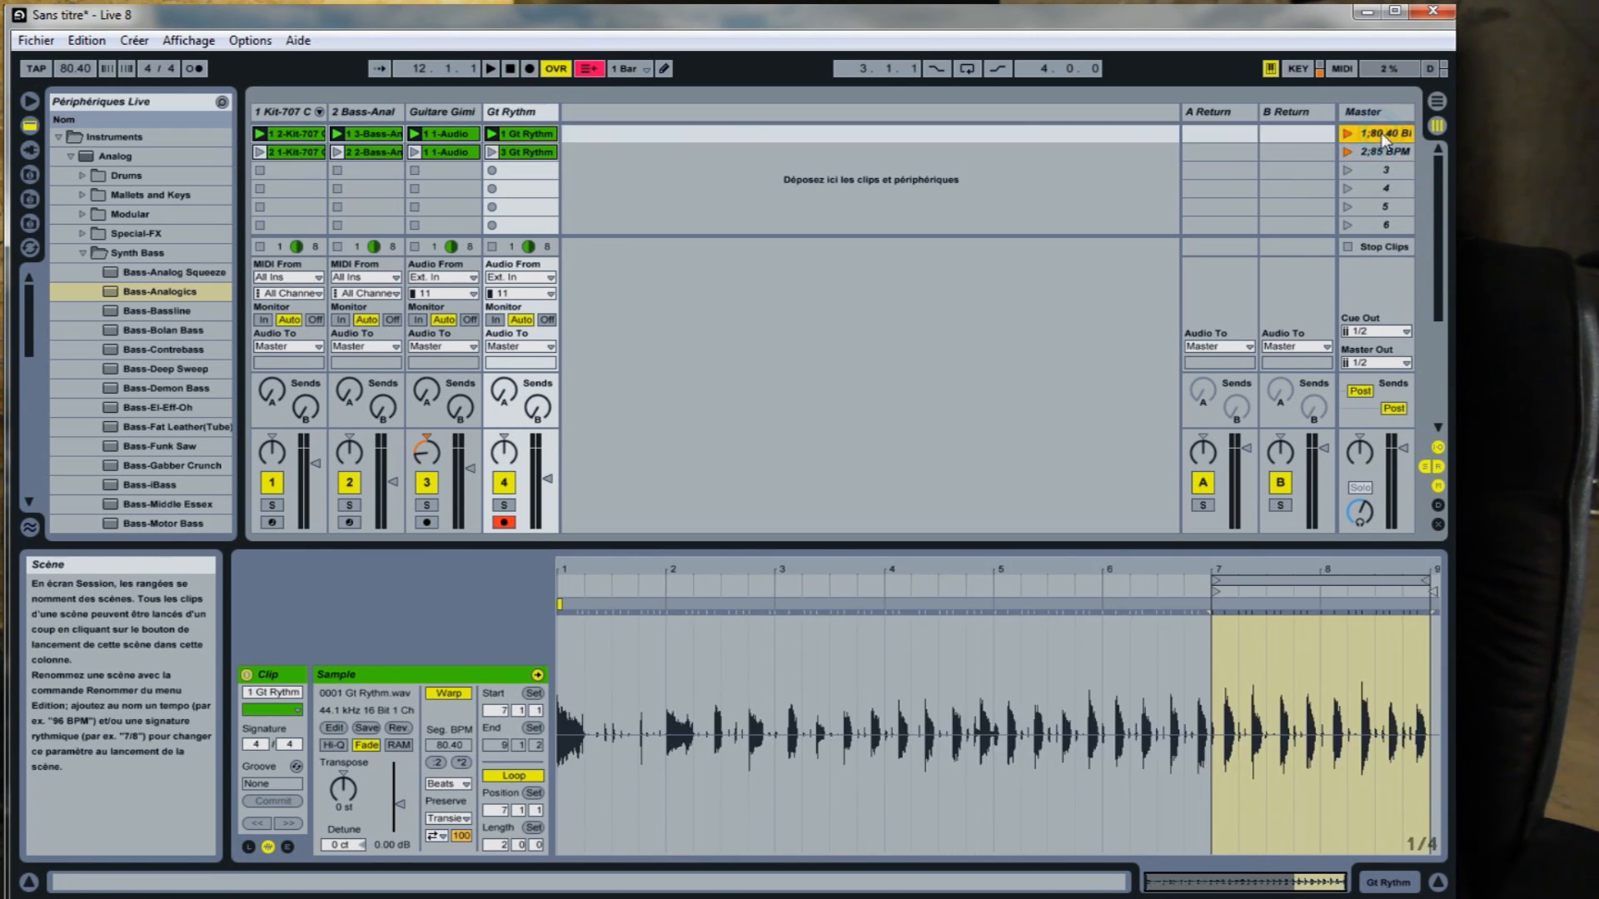
key("space")
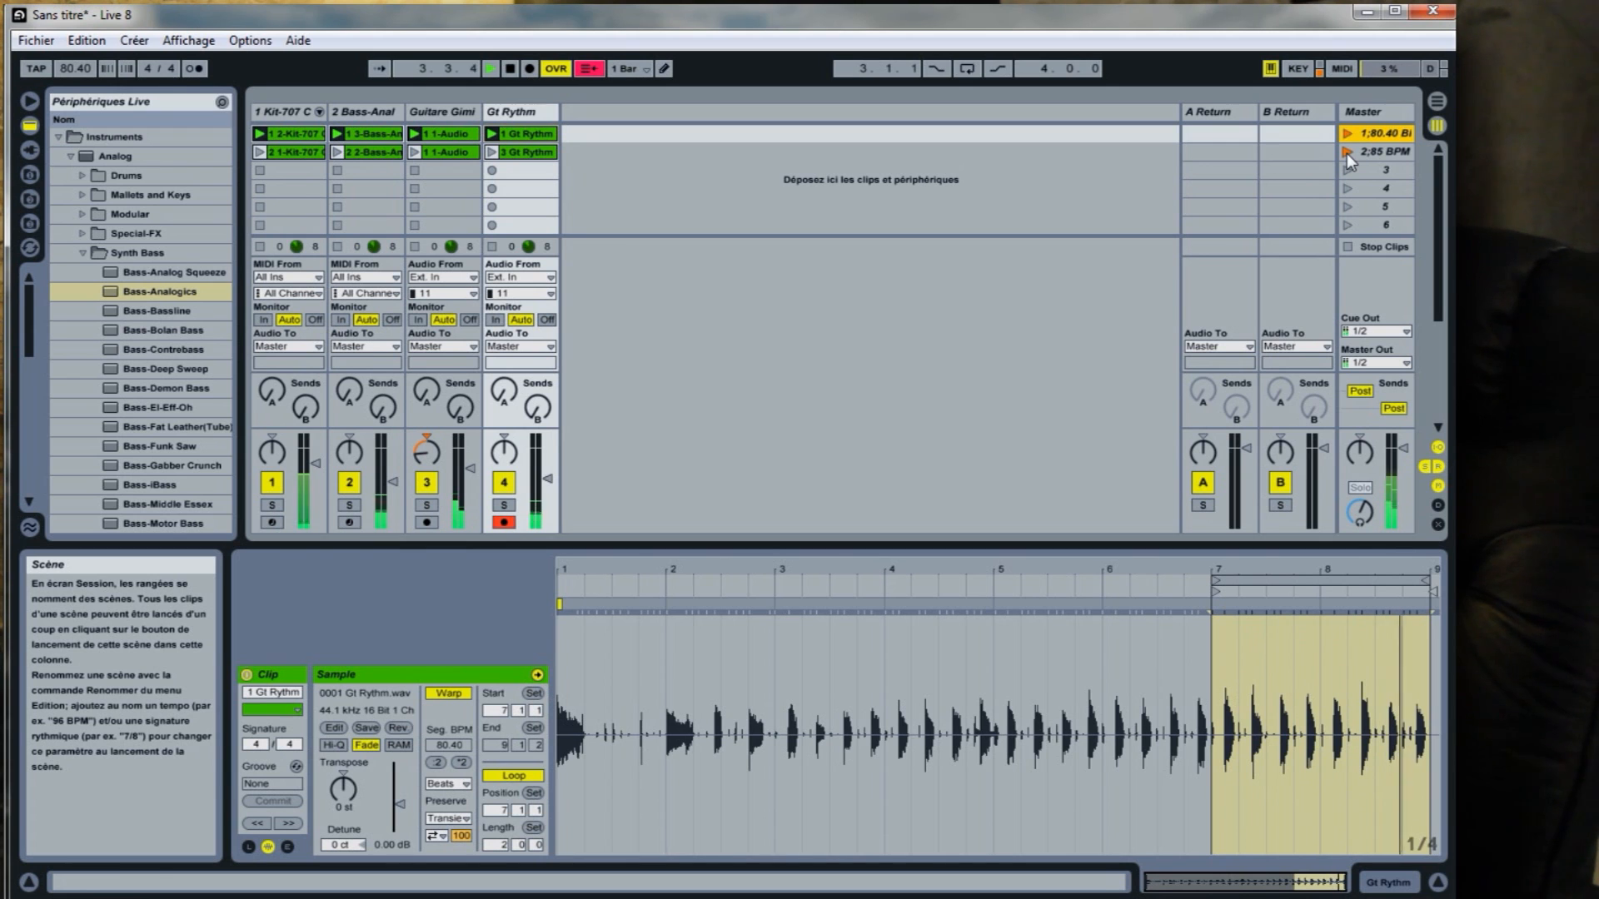
left_click(1347, 153)
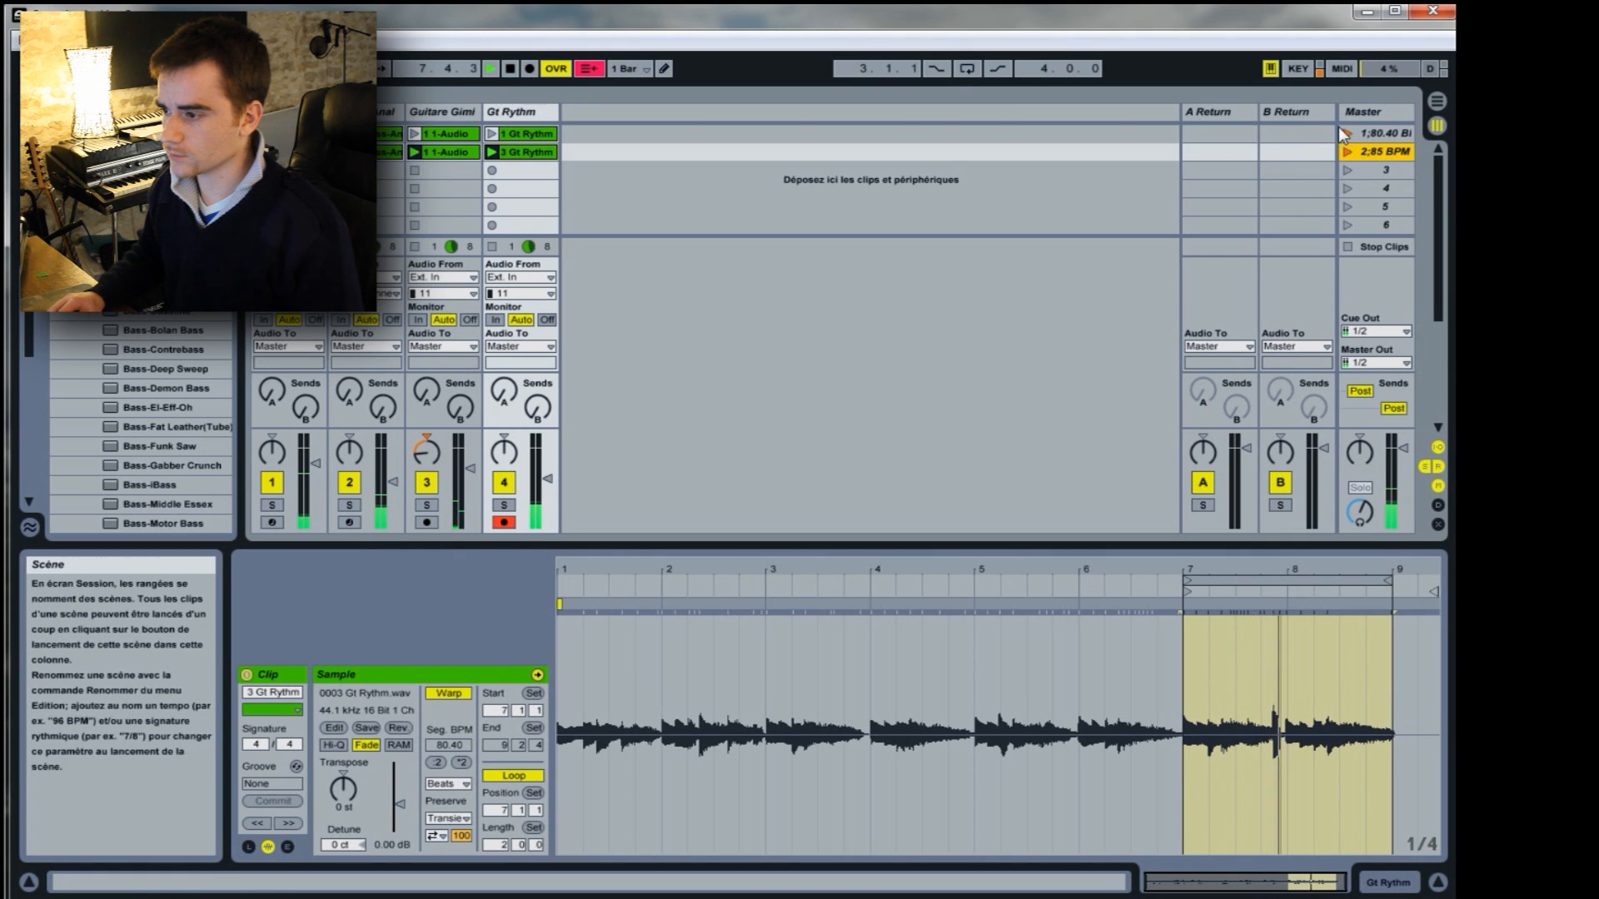
left_click(522, 69)
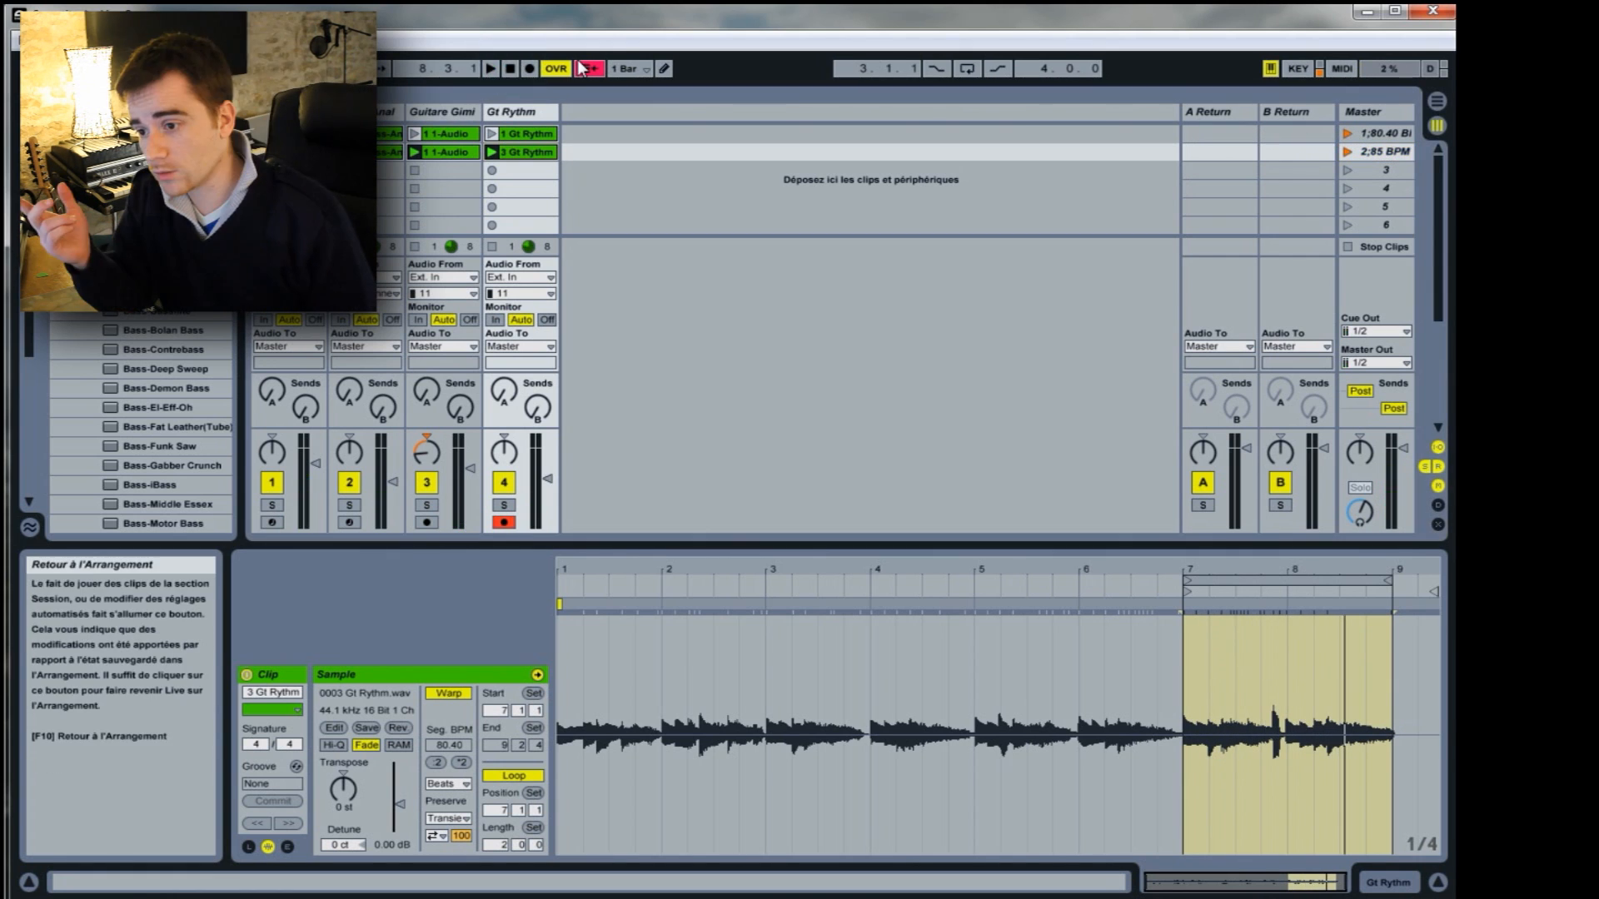